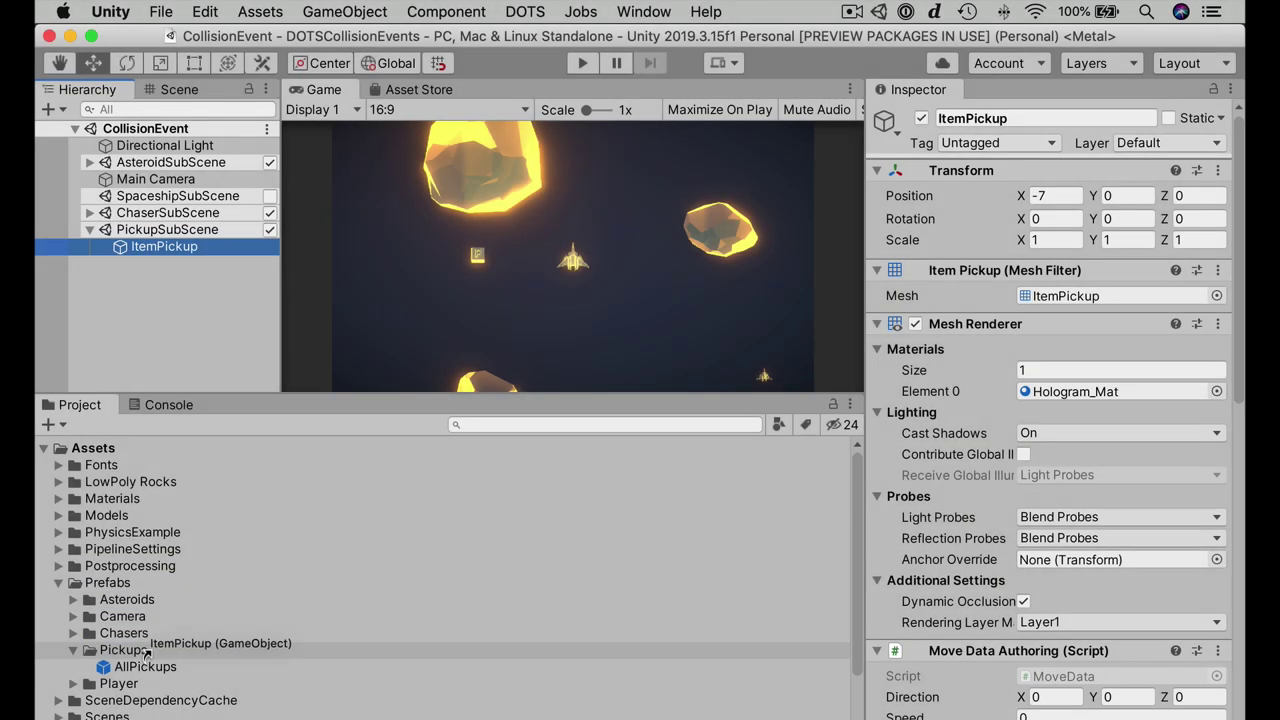
- Save ItemPickup as a prefab in Prefabs/Pickups, then delete it from the scene
drag(165, 600, 200, 652)
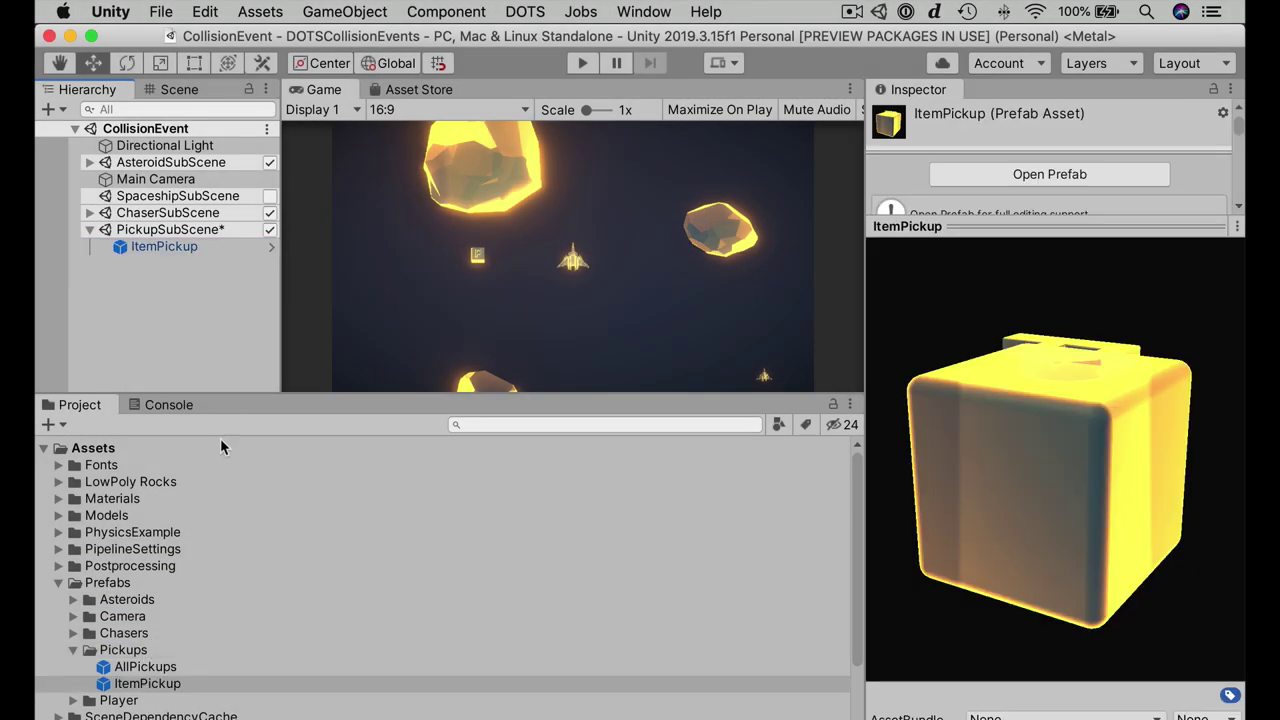
click(210, 248)
right_click(210, 248)
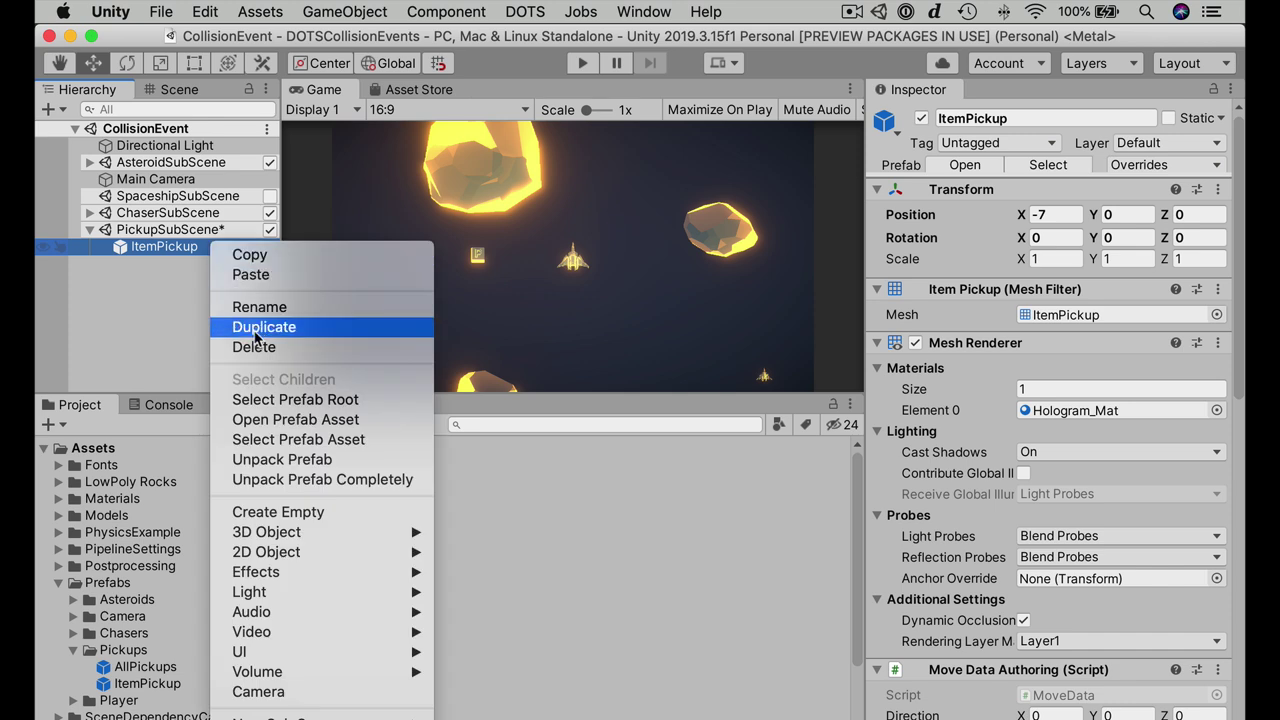
click(253, 347)
- Delete PickupSubScene from the CollisionEvent scene via Edit > Delete
click(222, 232)
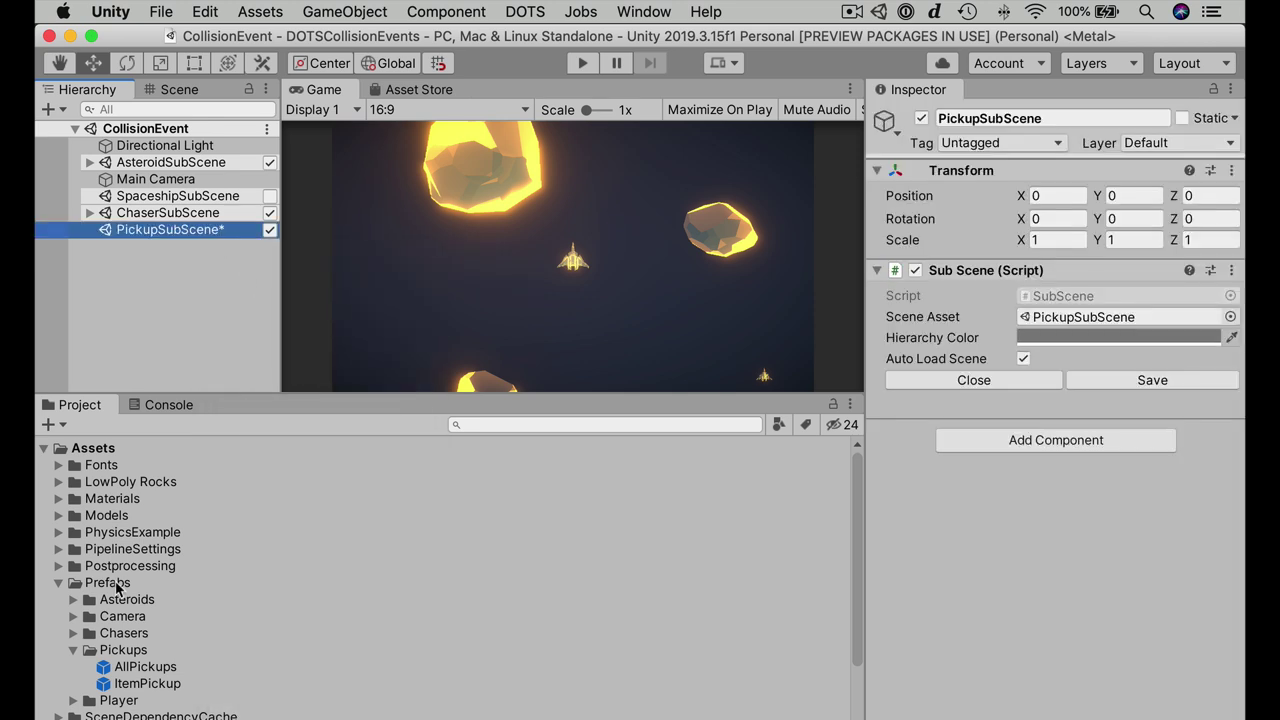
click(204, 12)
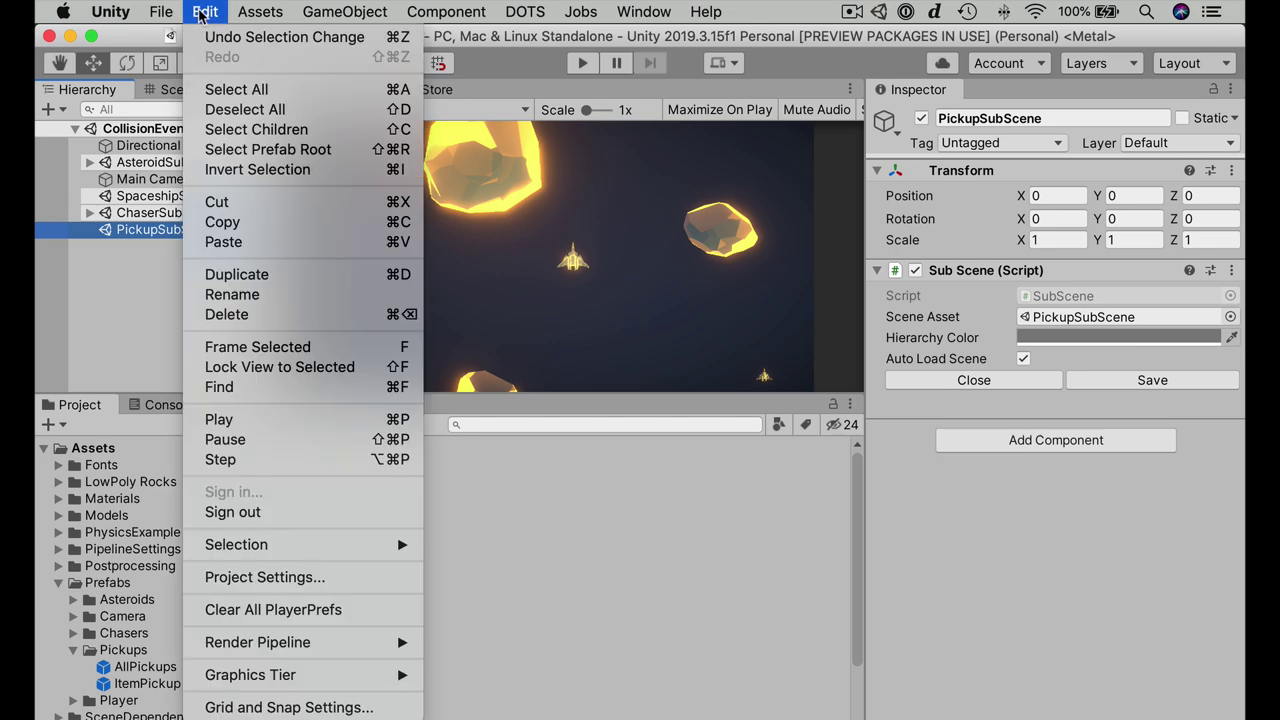
click(228, 314)
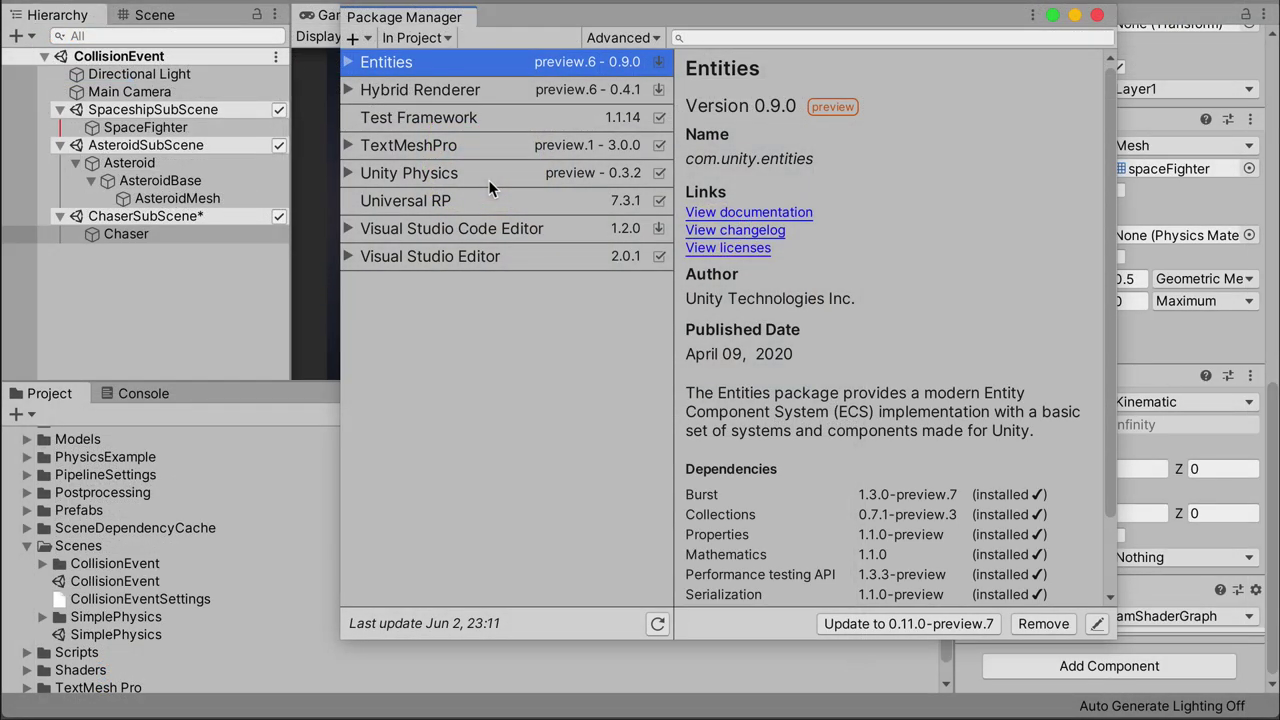
- Read the installed Unity Physics, Hybrid Renderer and Entities 0.9.0 preview package versions
click(489, 174)
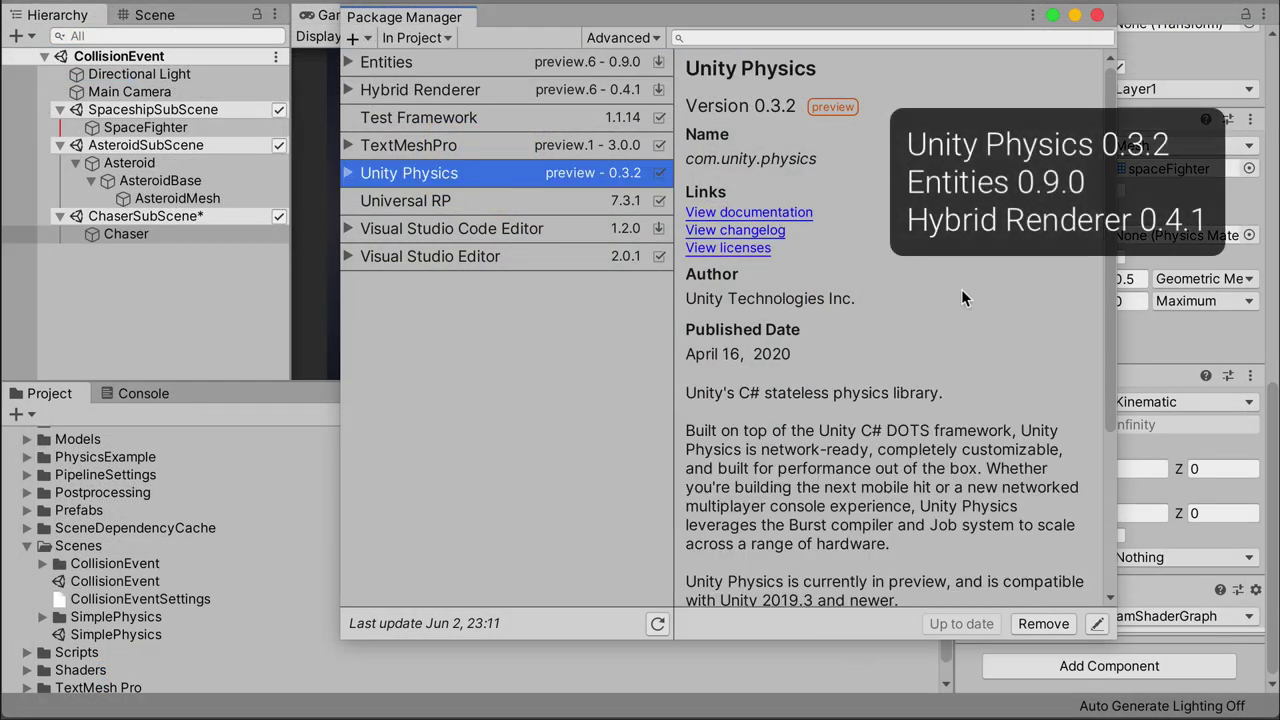
click(352, 175)
scroll(940, 267, down, 2)
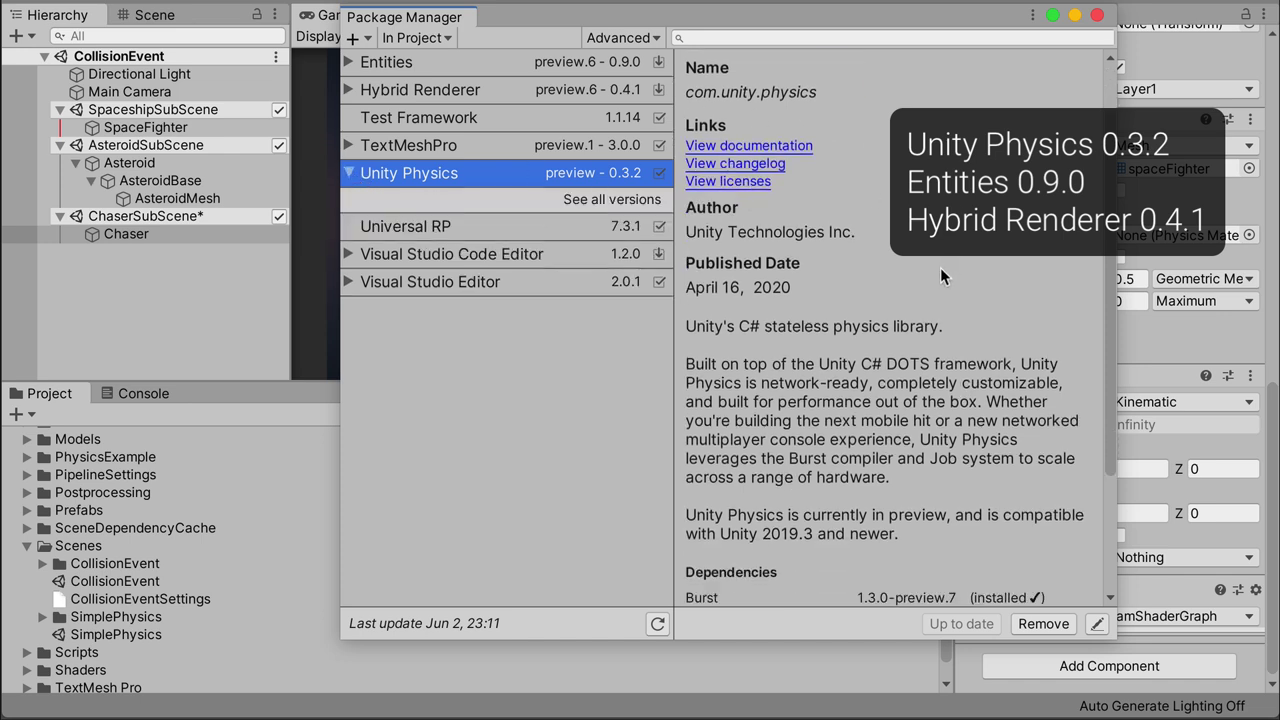
scroll(940, 267, down, 4)
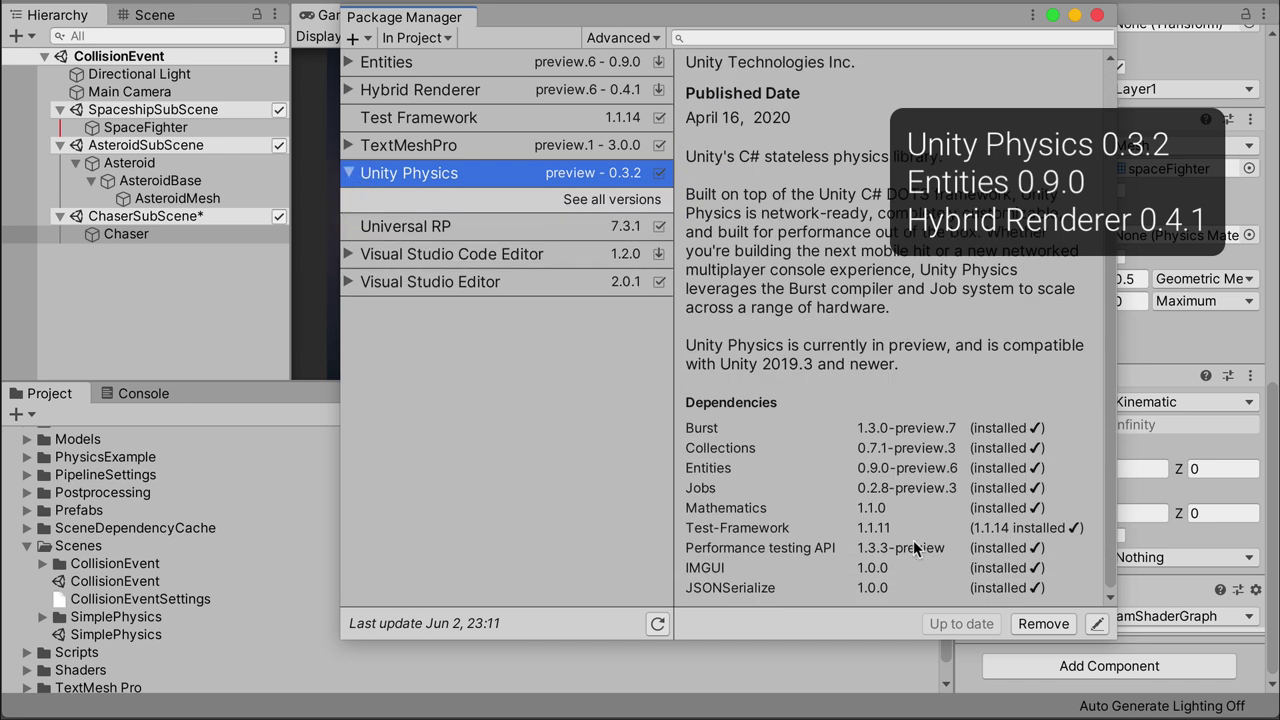
click(483, 95)
click(472, 68)
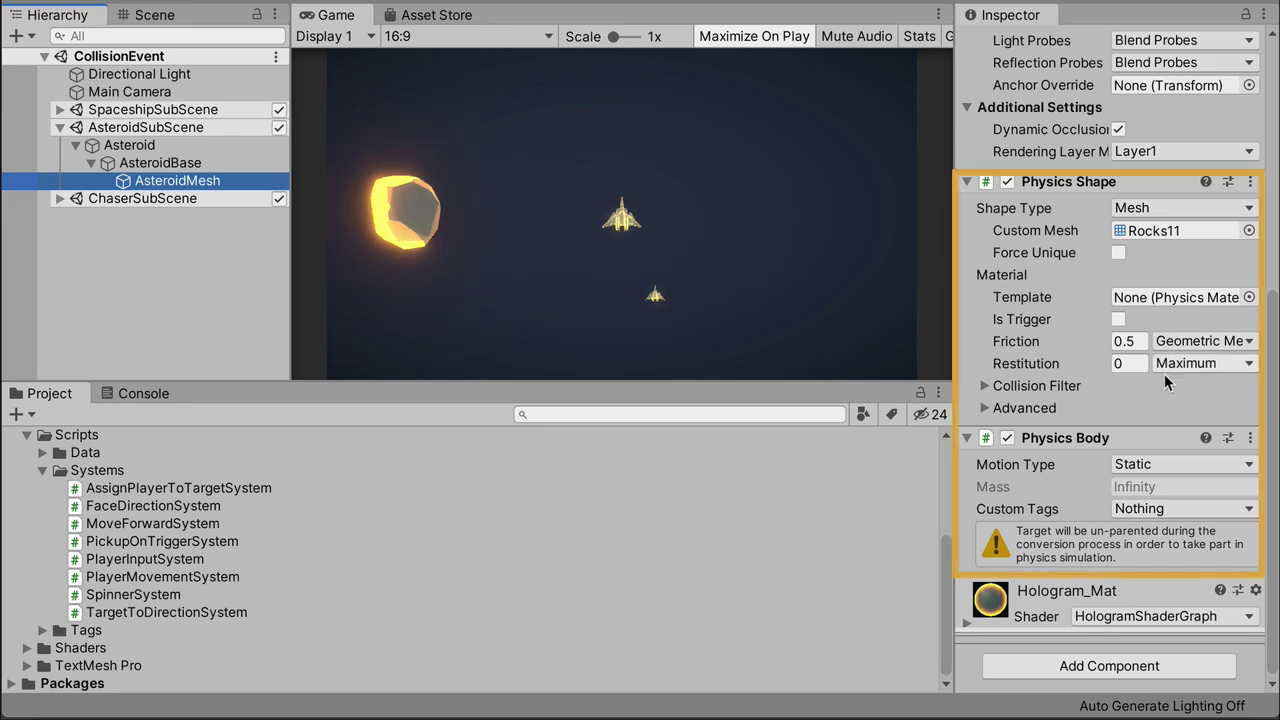
- Leave the AsteroidMesh Physics Body Motion Type set to Static
click(1233, 467)
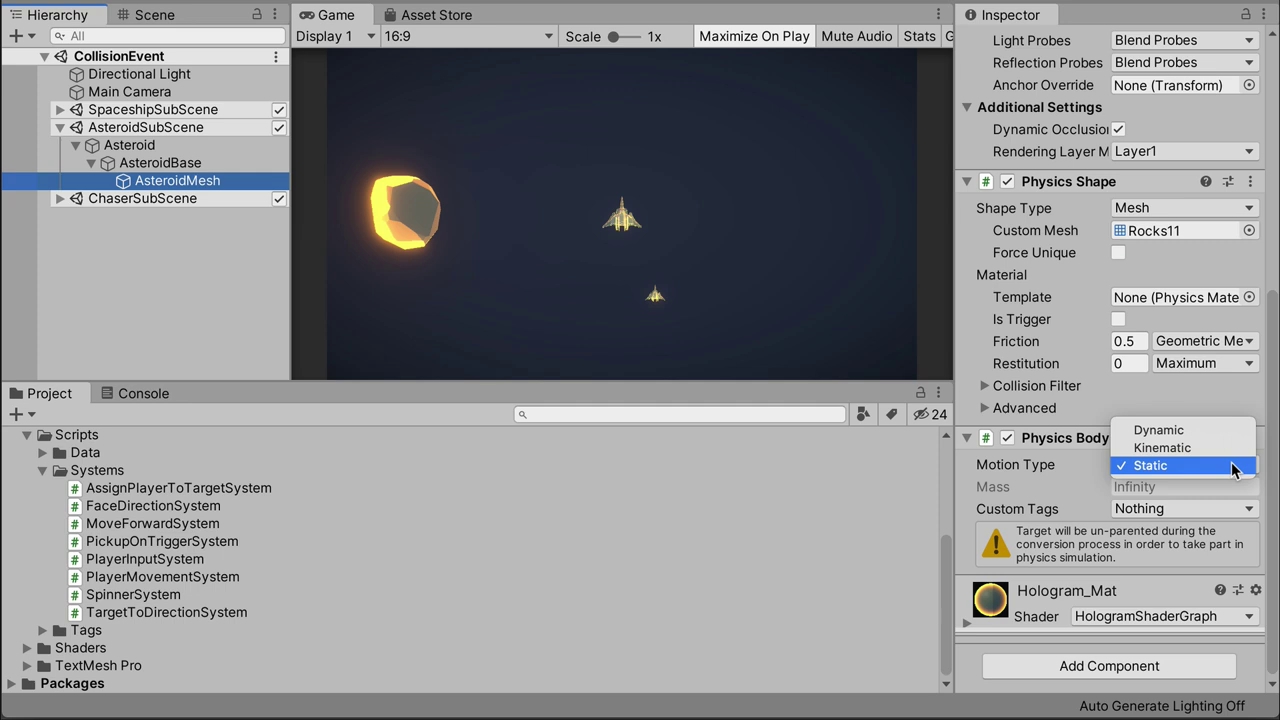
click(1233, 467)
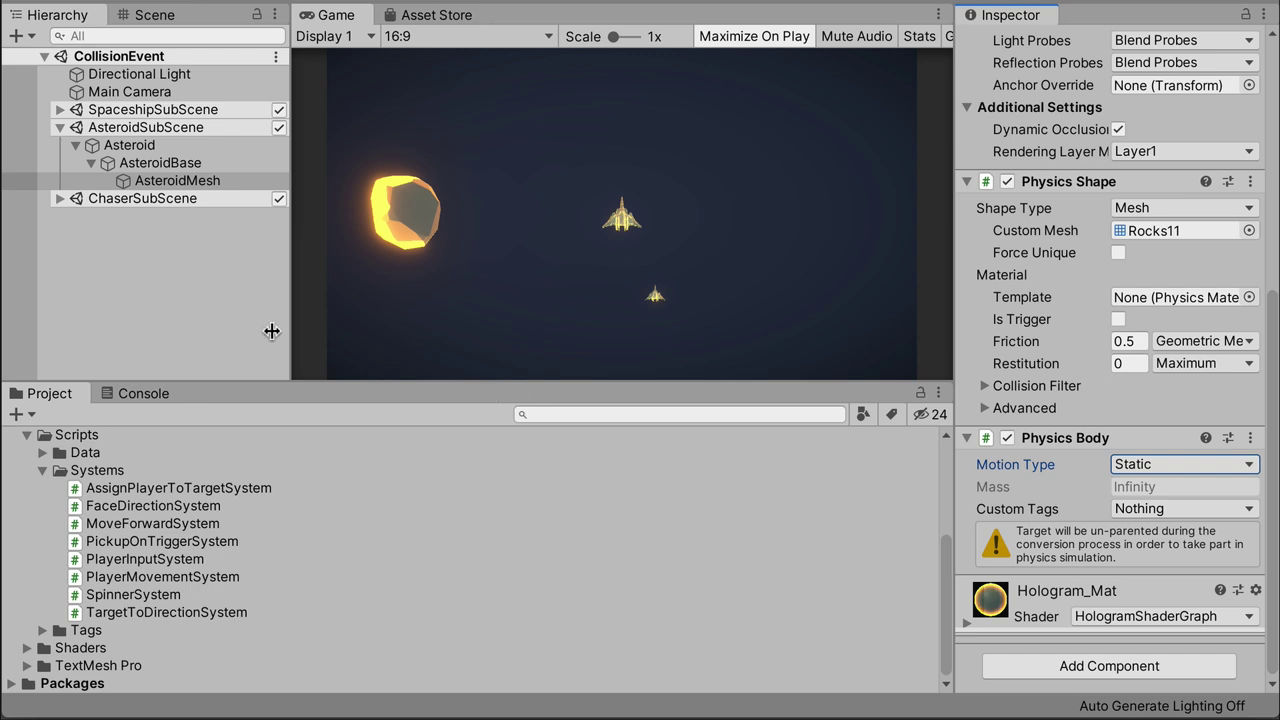
- Expand ChaserSubScene, select Chaser and scroll through its Inspector components
click(57, 197)
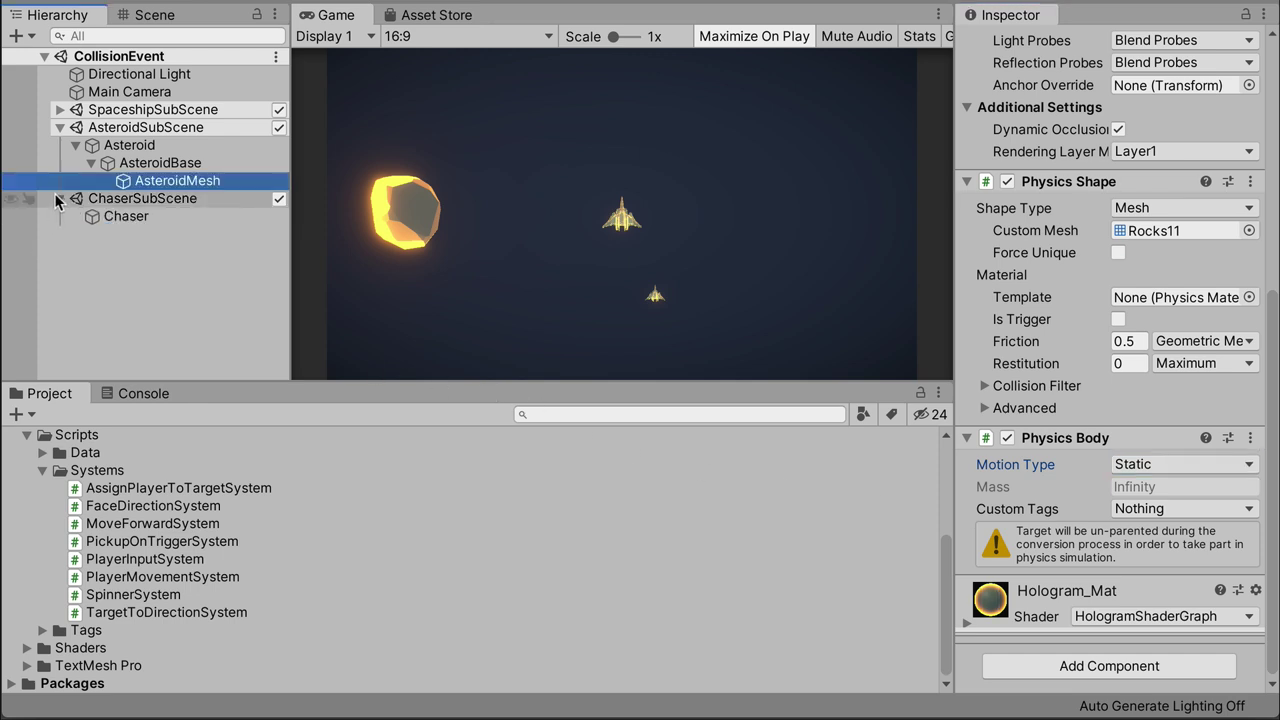
click(128, 217)
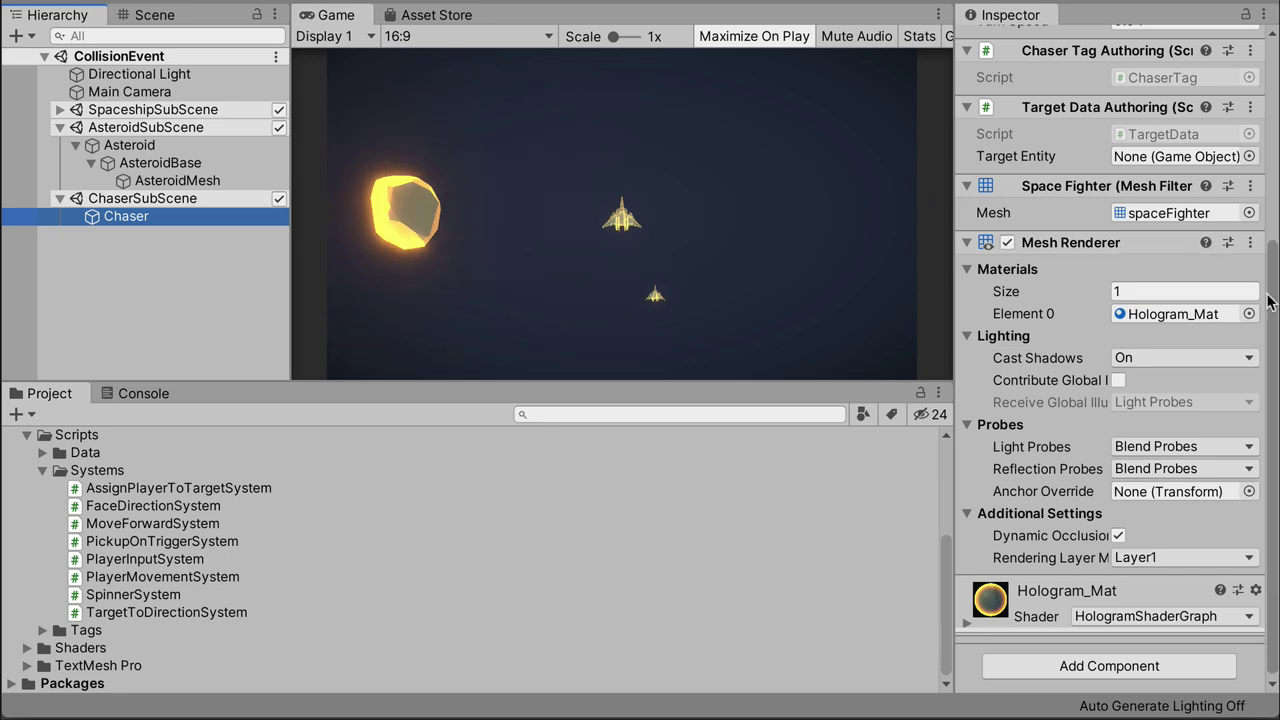
click(1270, 302)
scroll(1249, 129, up, 5)
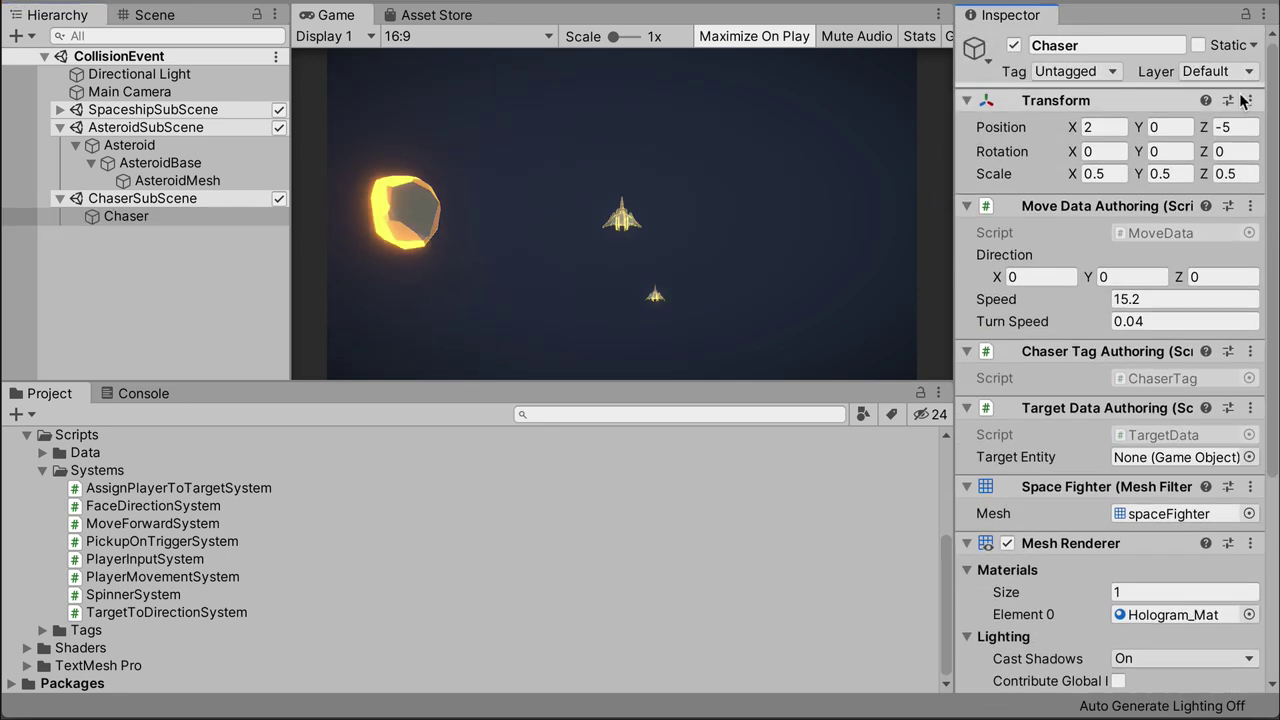
scroll(1232, 165, down, 2)
scroll(1236, 240, down, 5)
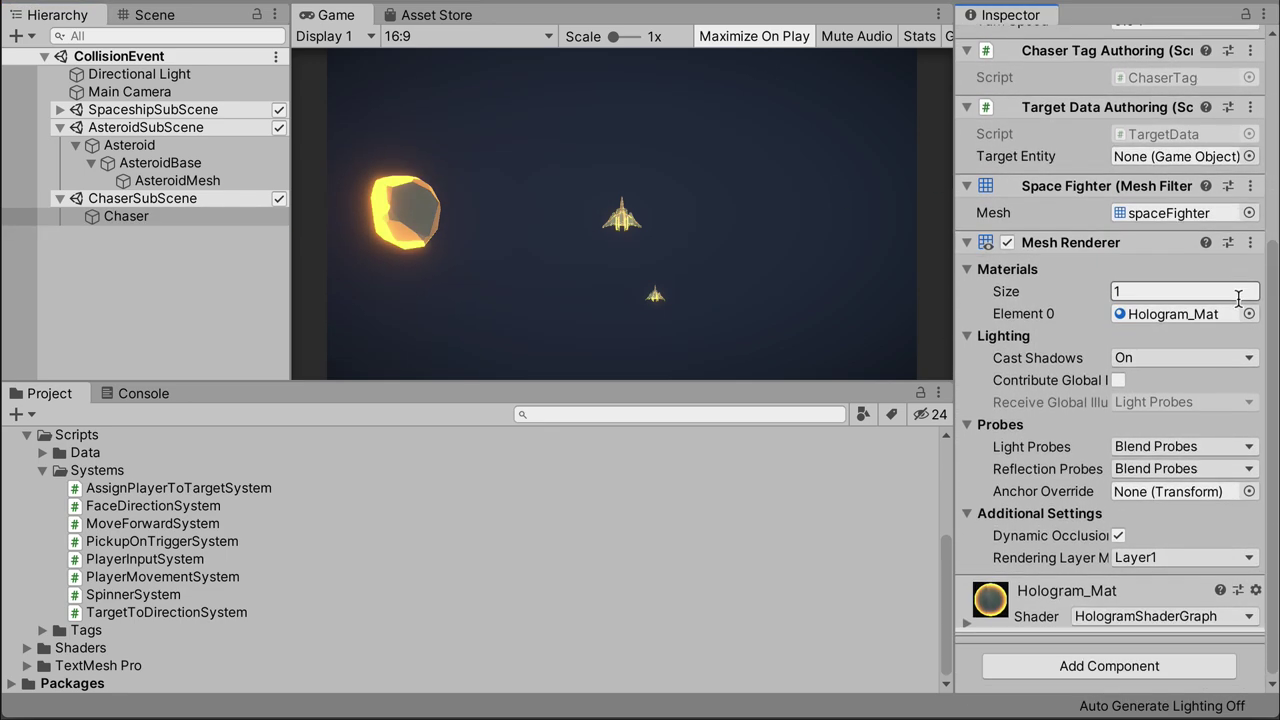
scroll(1240, 260, up, 7)
scroll(1262, 129, up, 2)
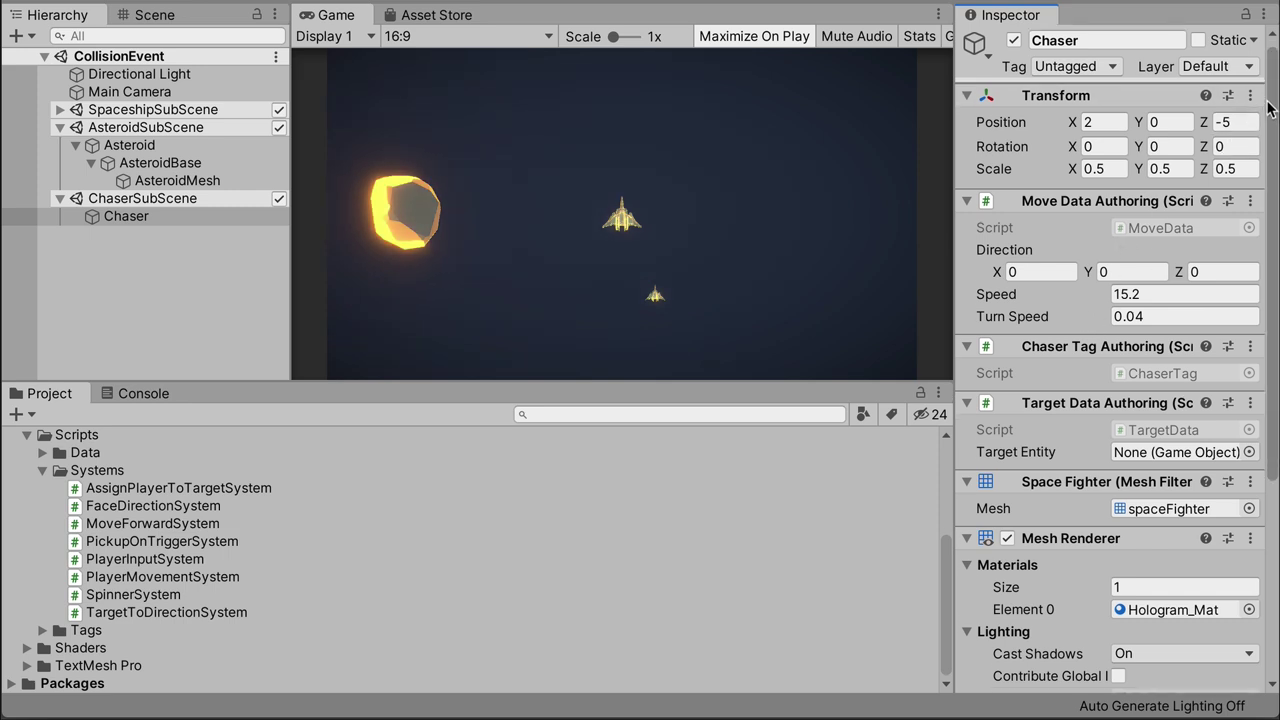
scroll(1260, 136, down, 2)
scroll(1255, 190, down, 5)
scroll(1240, 280, down, 3)
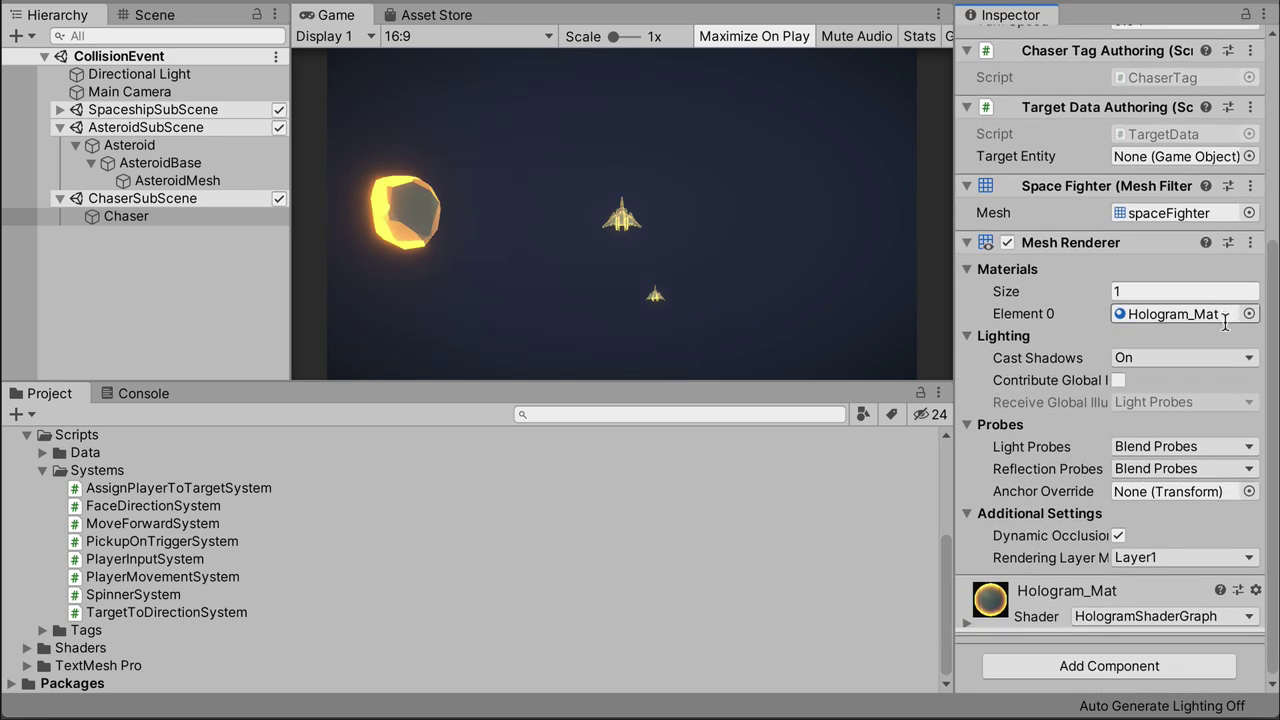
scroll(1225, 321, up, 7)
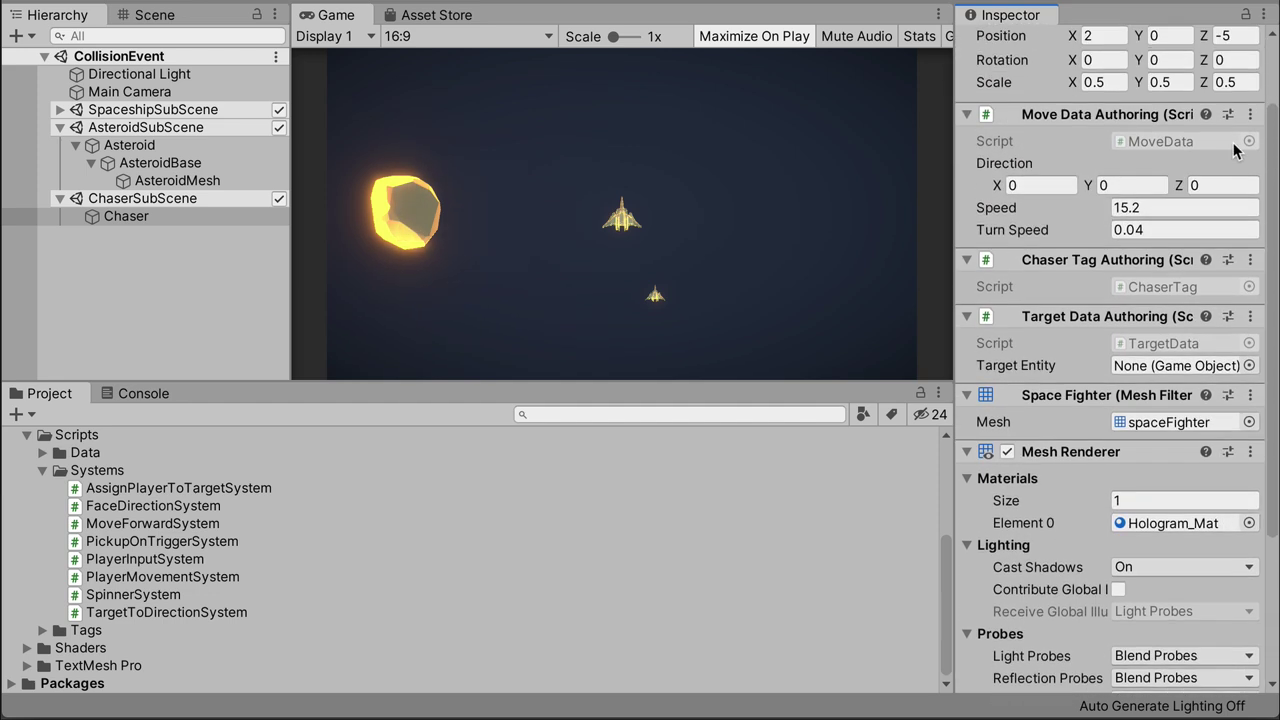
scroll(1225, 321, up, 3)
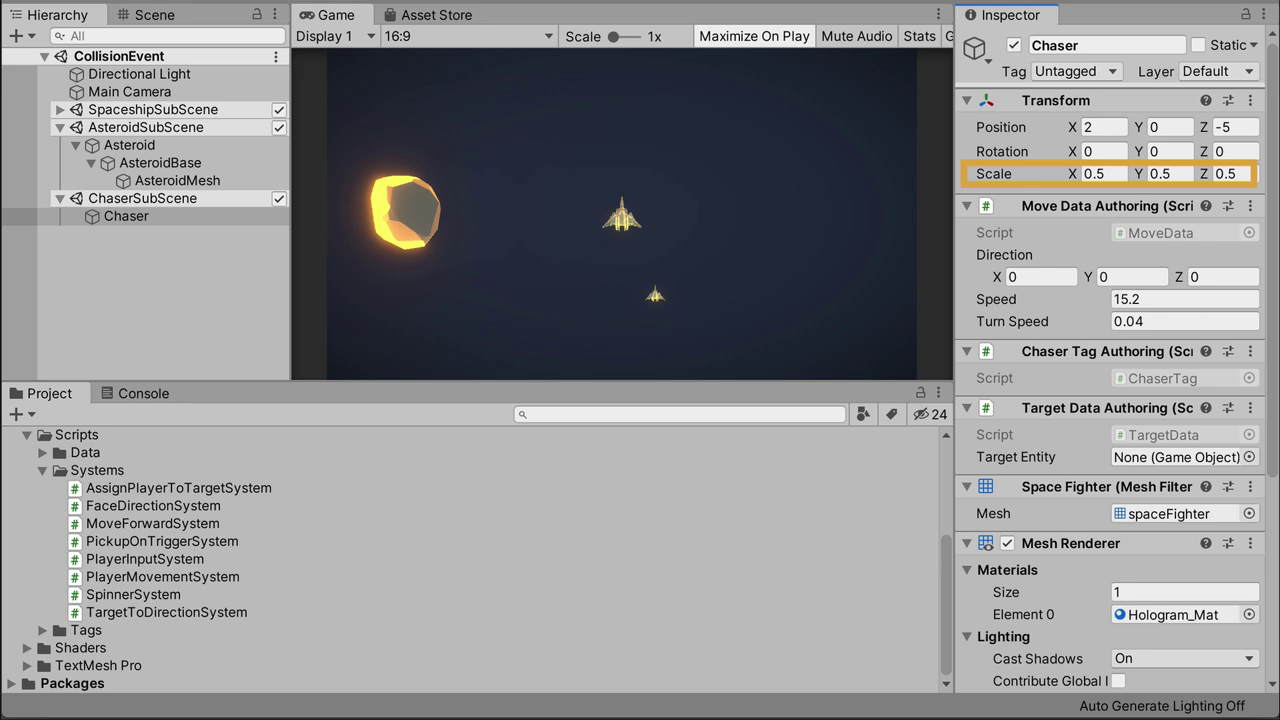
drag(948, 557, 950, 508)
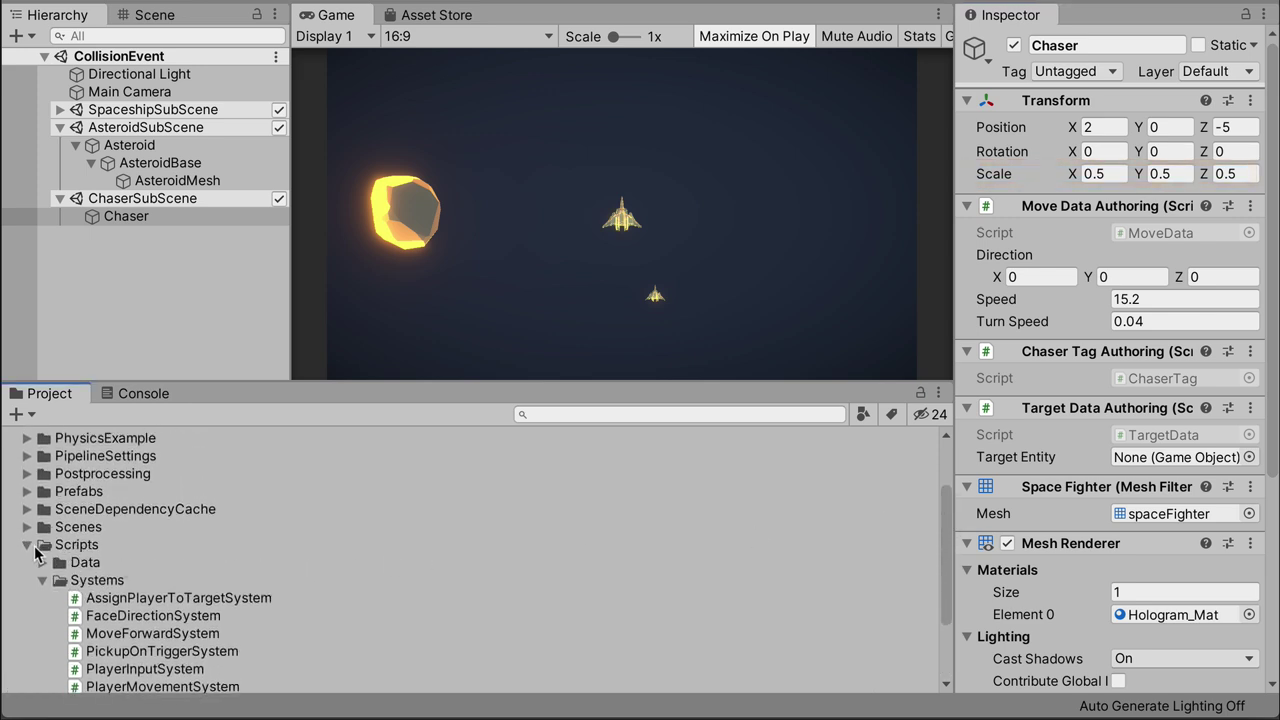
- Show the CollisionEvent scene in the Scenes folder and SpaceFighter under SpaceshipSubScene
click(27, 545)
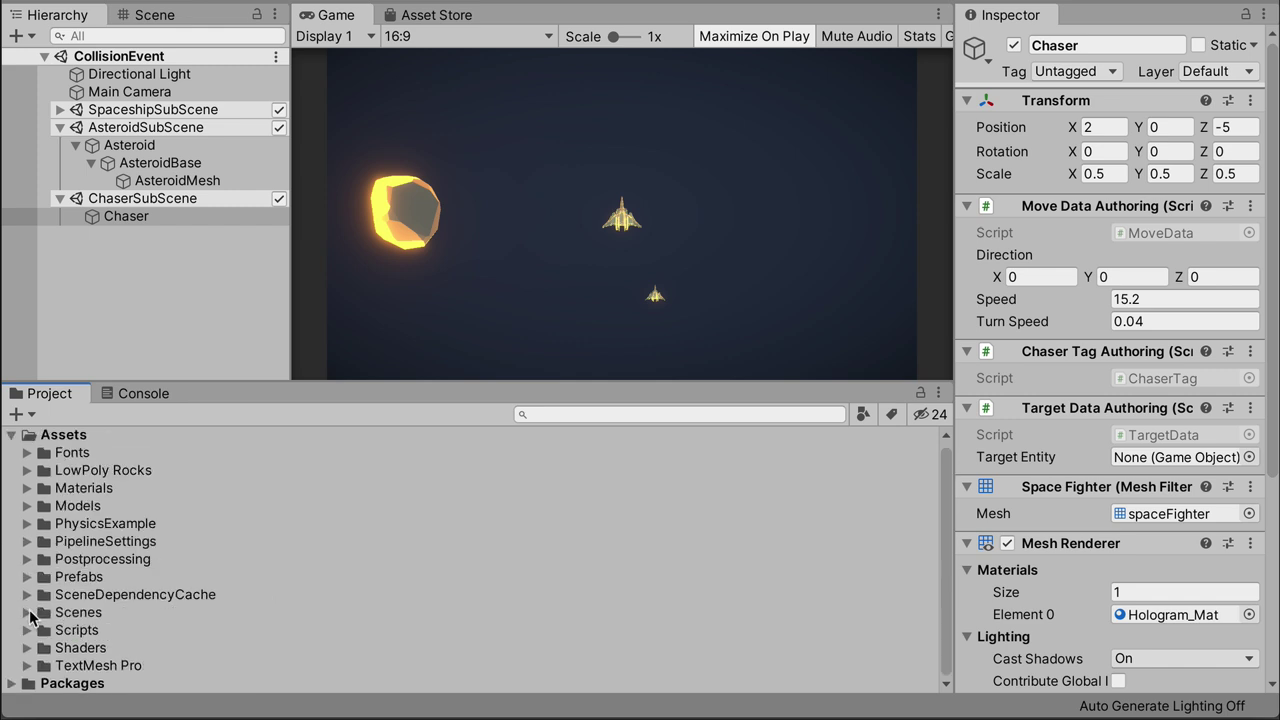
click(28, 612)
scroll(129, 578, down, 3)
click(215, 582)
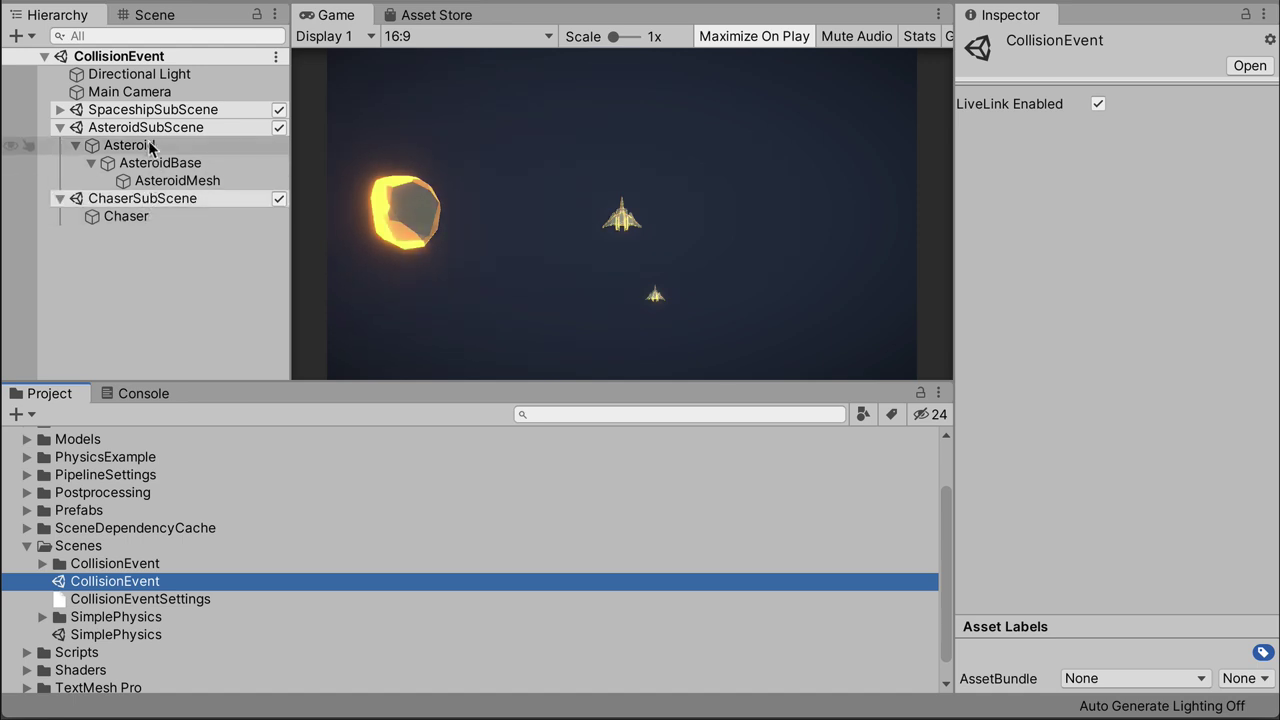
click(60, 110)
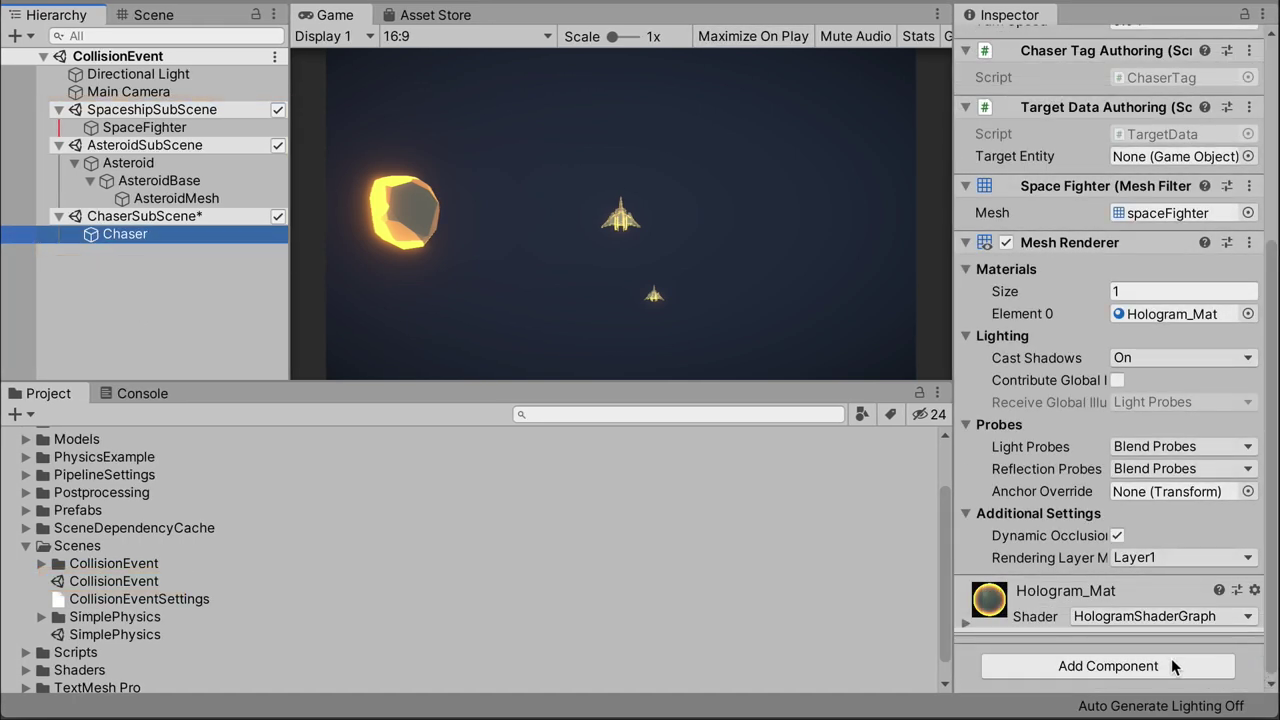
- Add Physics Body, Physics Shape and Physics Debug Display components to the Chaser
click(1108, 666)
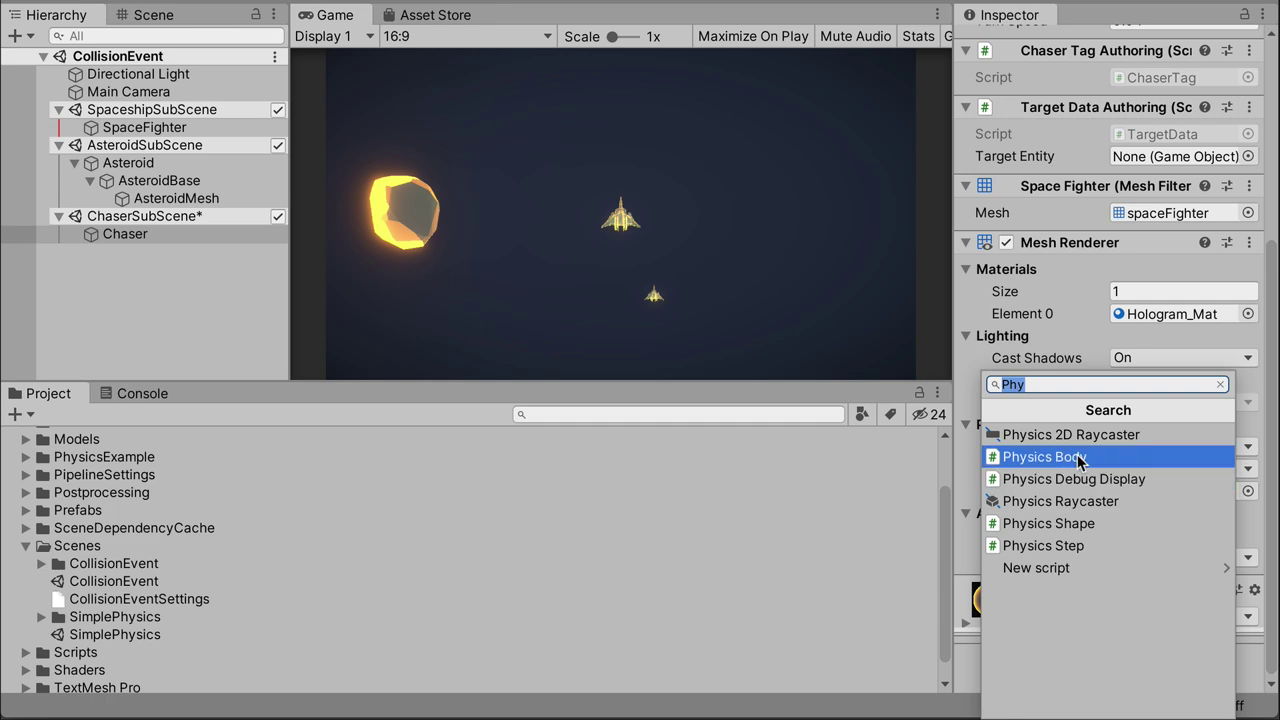
click(1060, 457)
scroll(1083, 600, down, 5)
scroll(1083, 640, down, 2)
click(1085, 663)
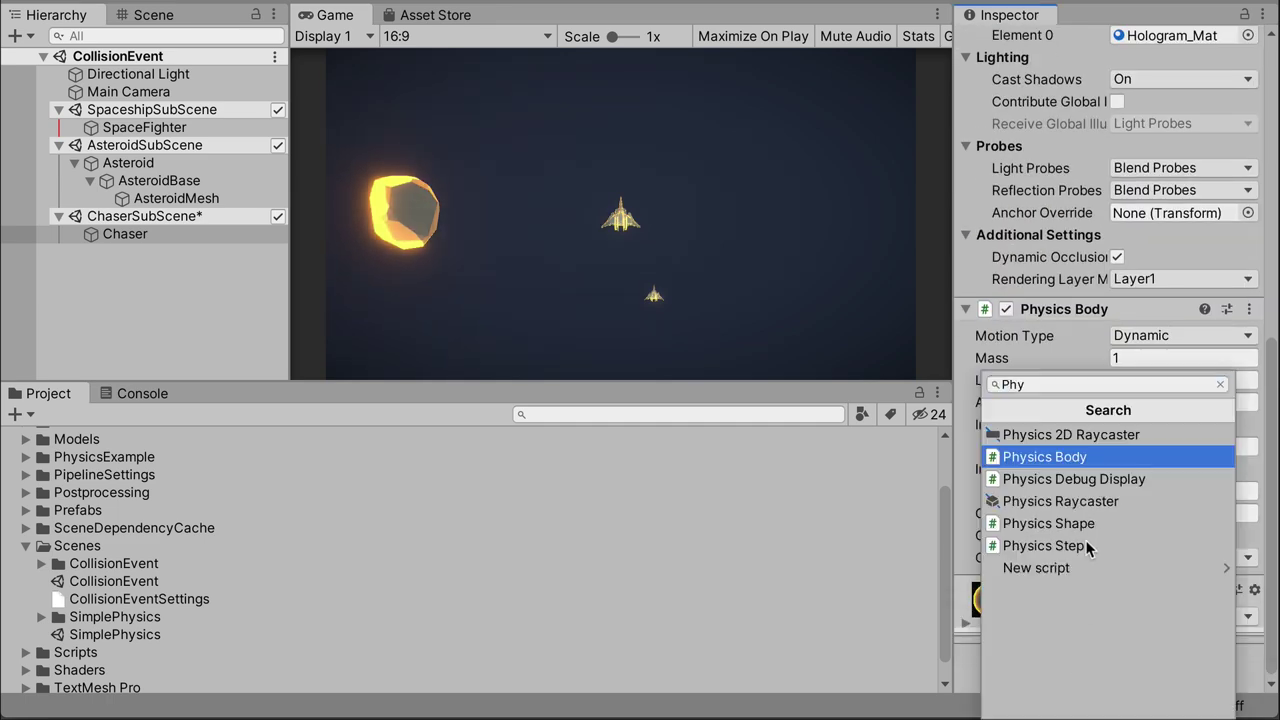
click(1086, 524)
scroll(1115, 595, down, 5)
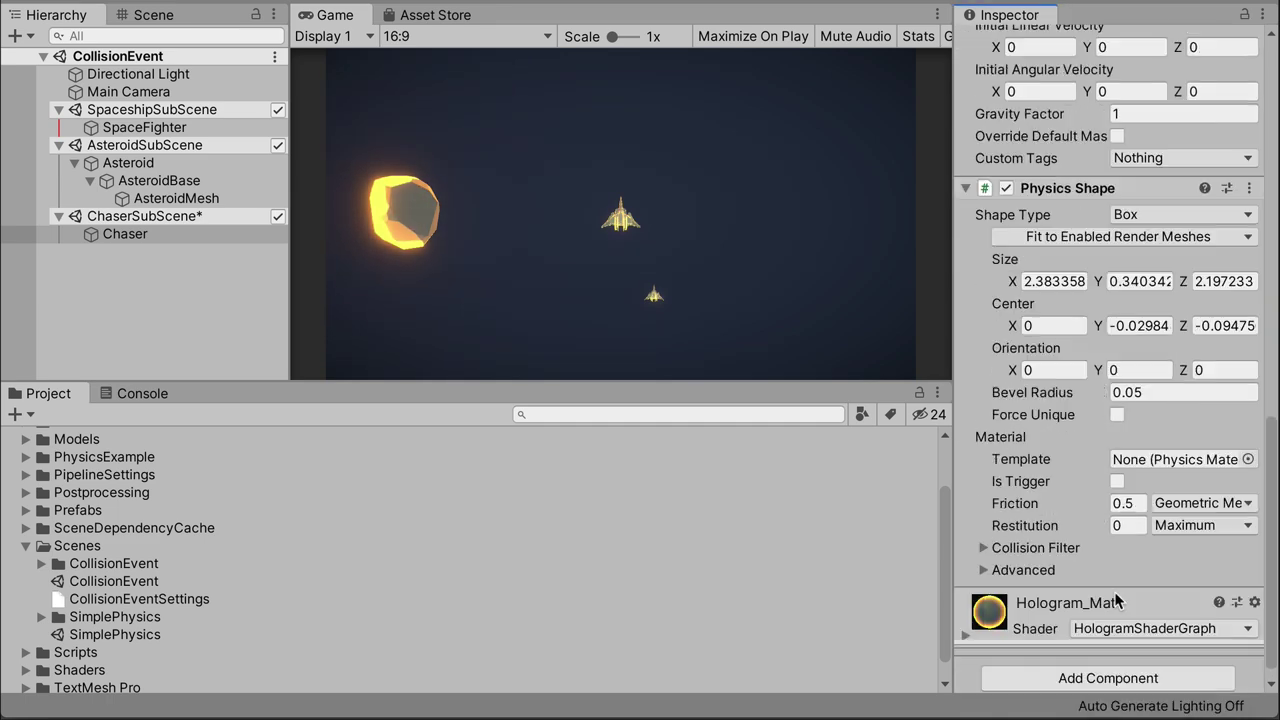
click(1097, 678)
click(1089, 477)
drag(1270, 515, 1270, 470)
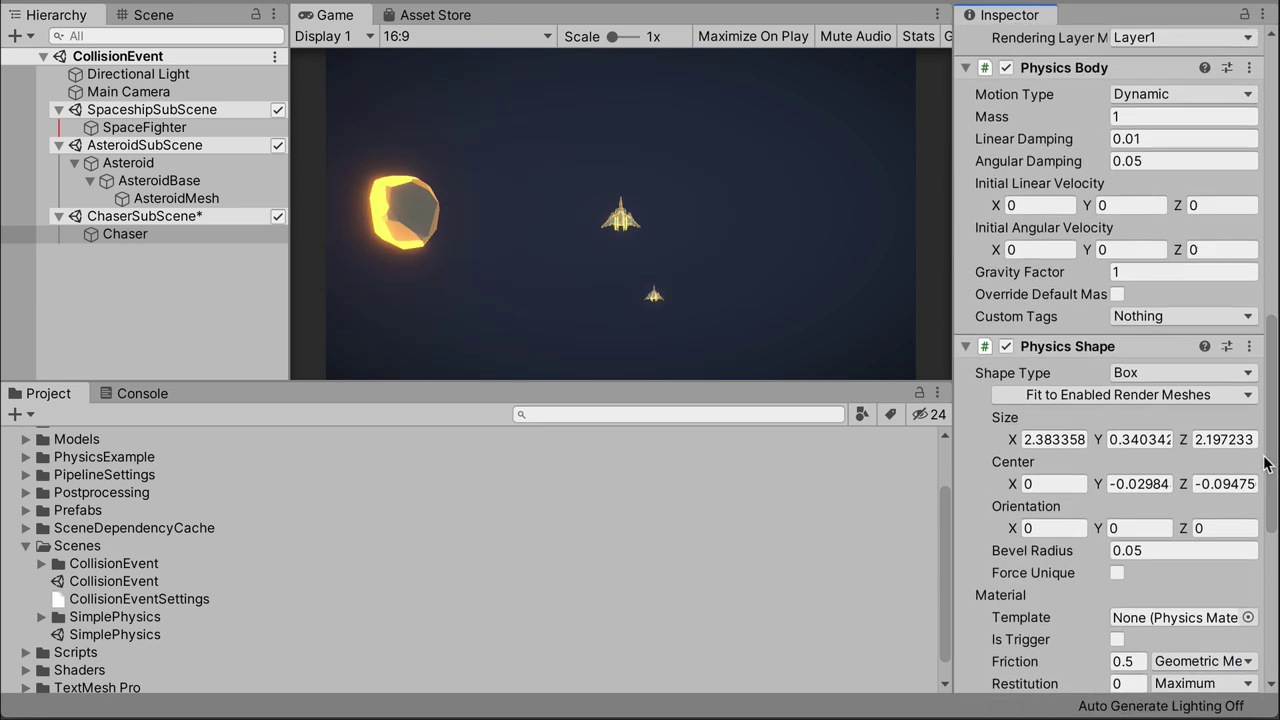
- Make the Physics Body Kinematic and the Physics Shape a Mesh using spaceFighter
click(1183, 77)
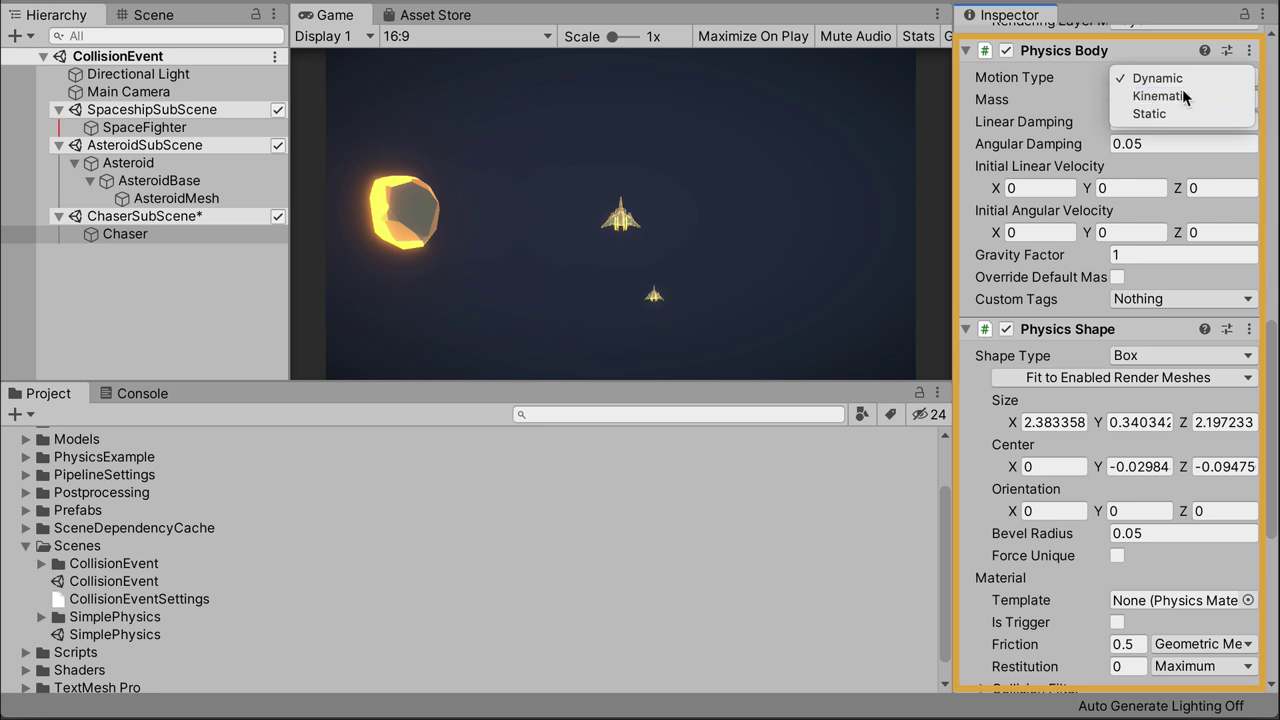
click(1185, 95)
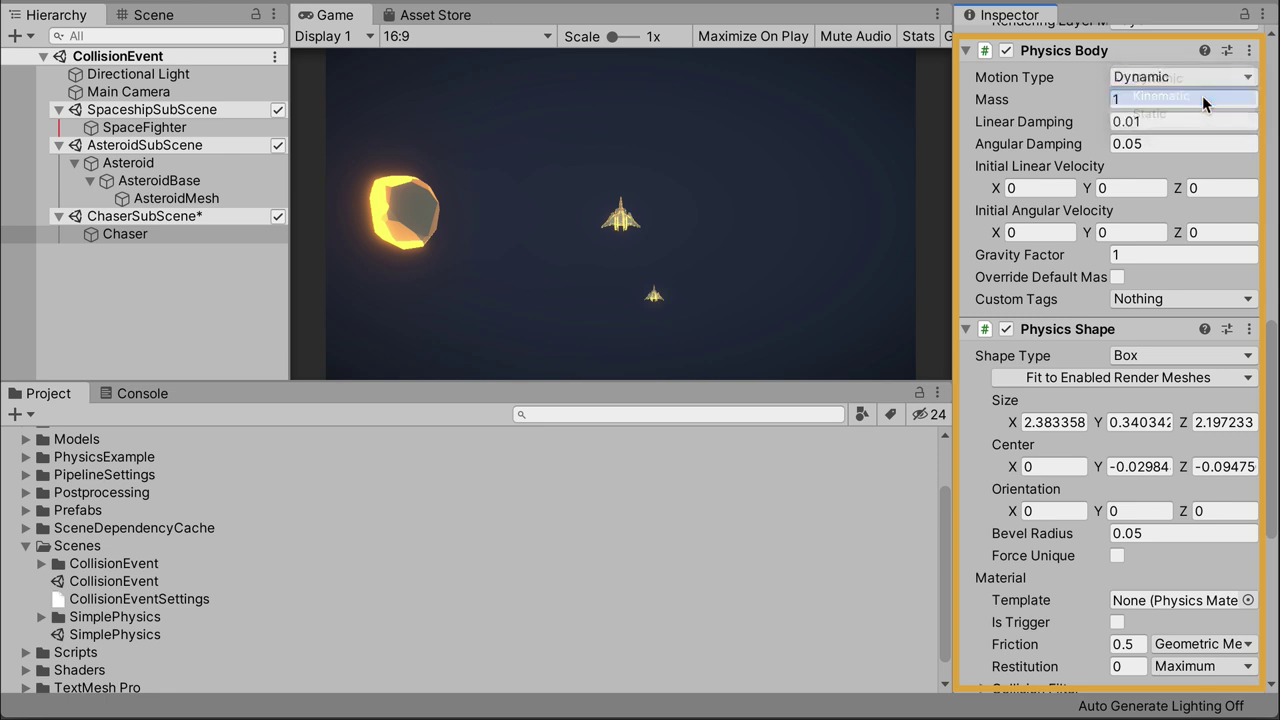
click(1247, 288)
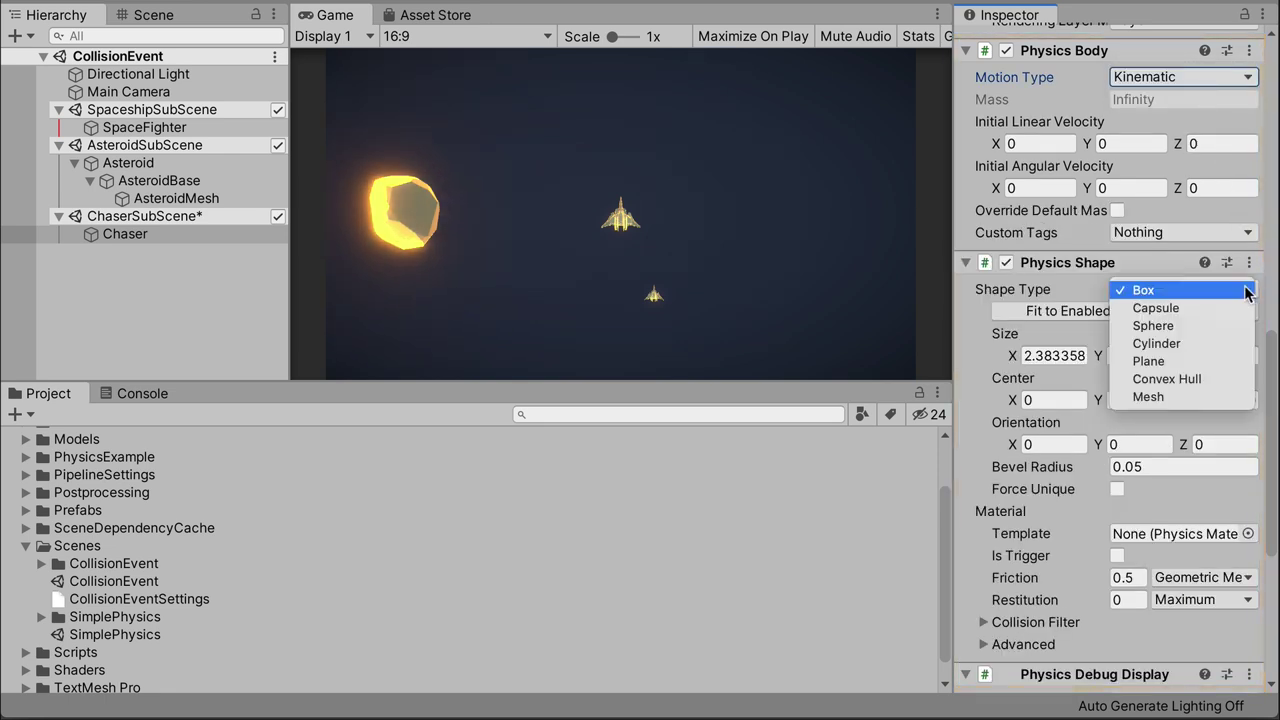
click(1202, 390)
click(1247, 311)
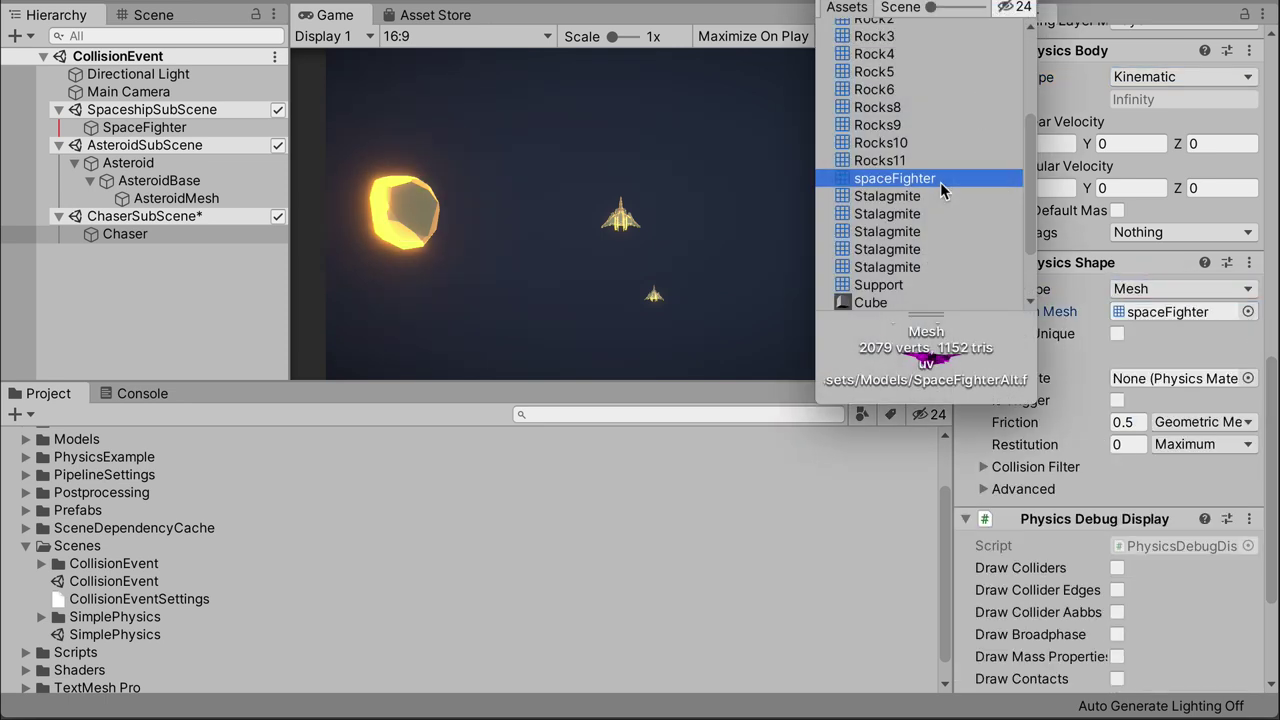
double_click(940, 182)
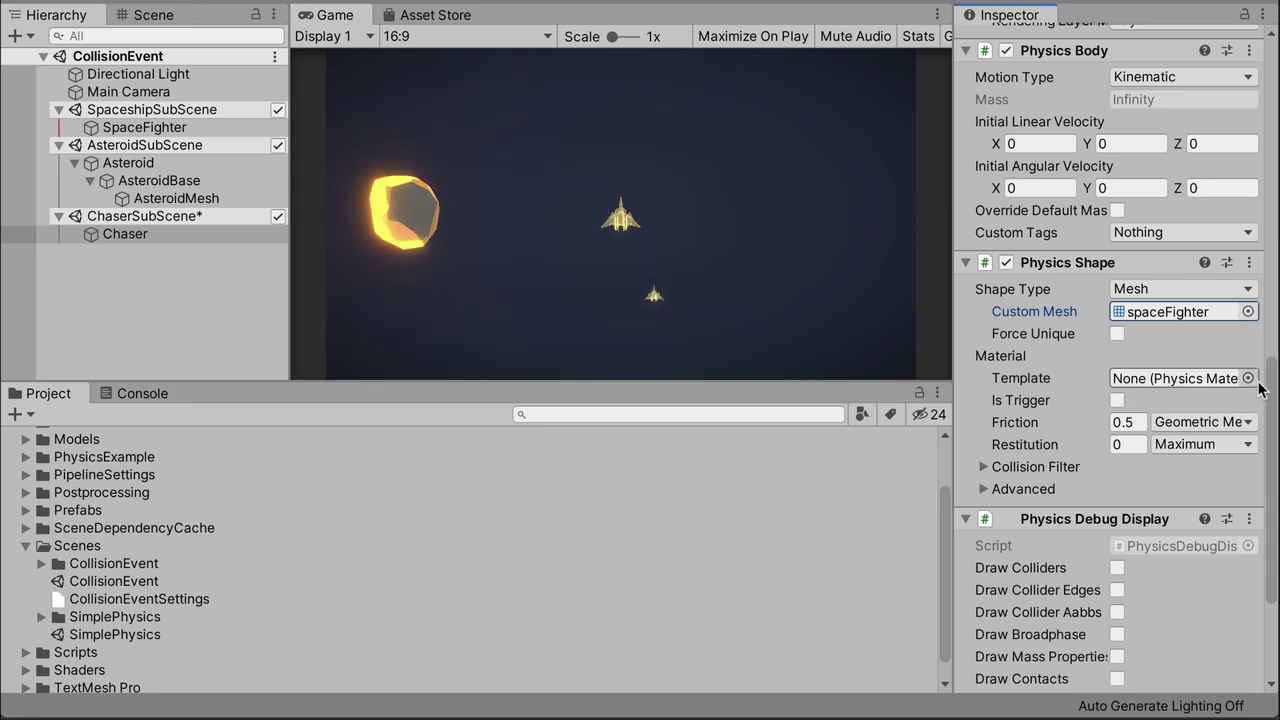
- Remove the Physics Debug Display component
drag(1266, 371, 1262, 455)
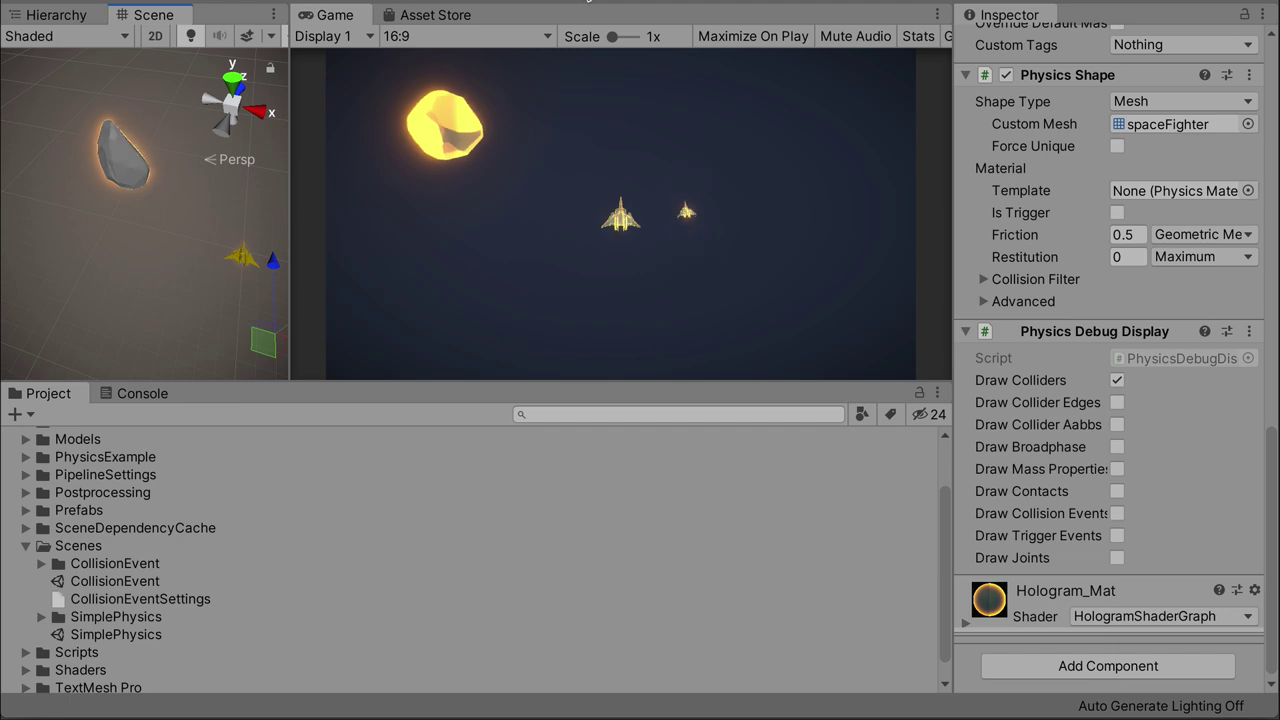
click(1248, 331)
click(1178, 384)
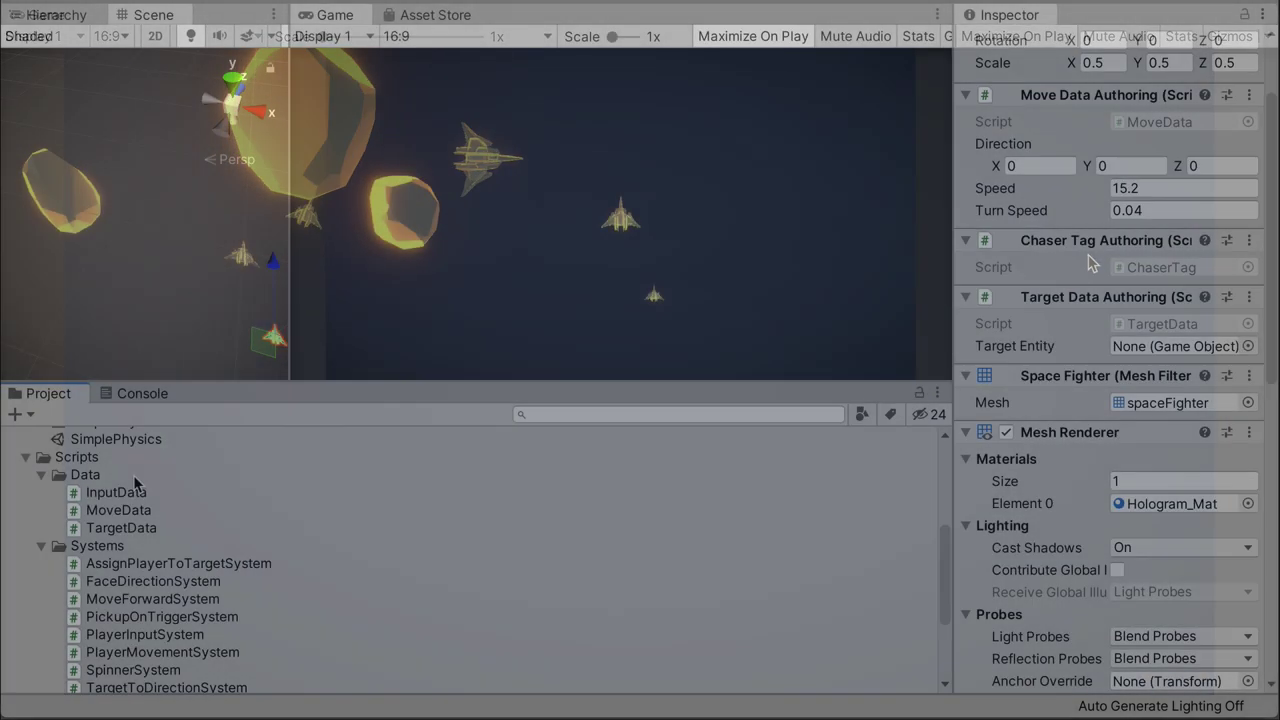
- Create an ECS Runtime Component Type script named HealthData in Scripts/Data
click(131, 476)
right_click(131, 476)
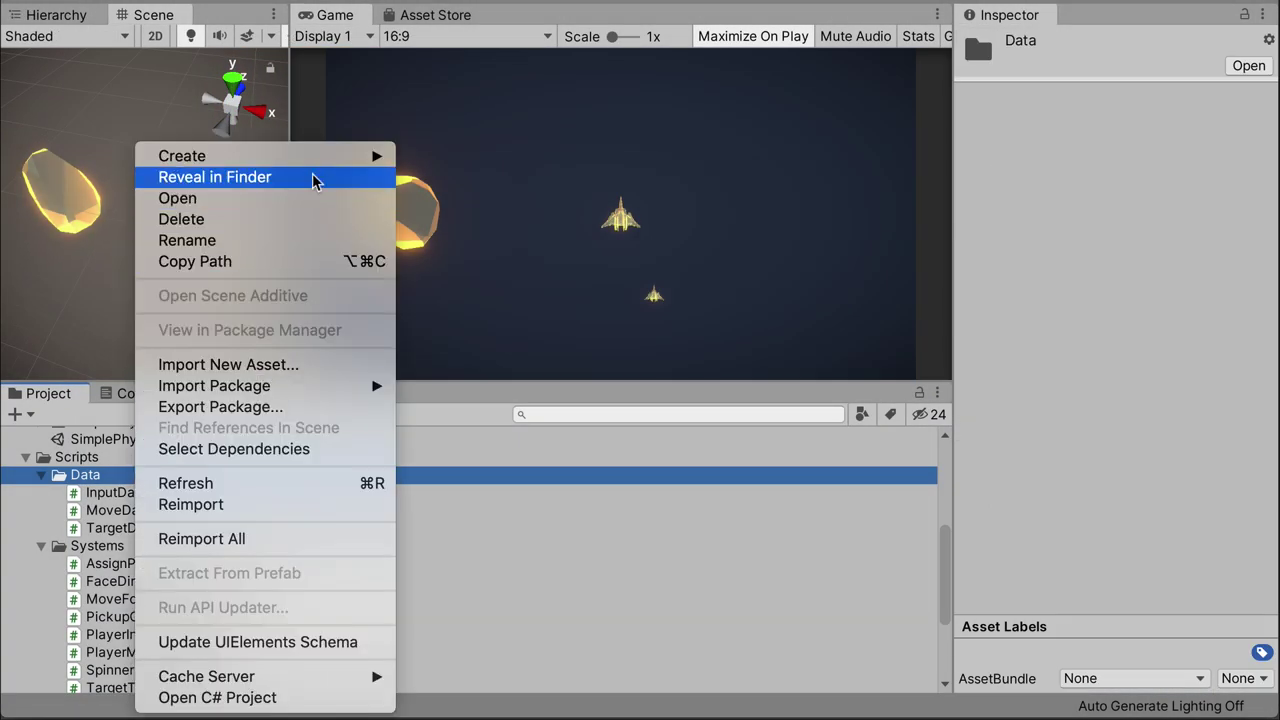
mouse_move(337, 160)
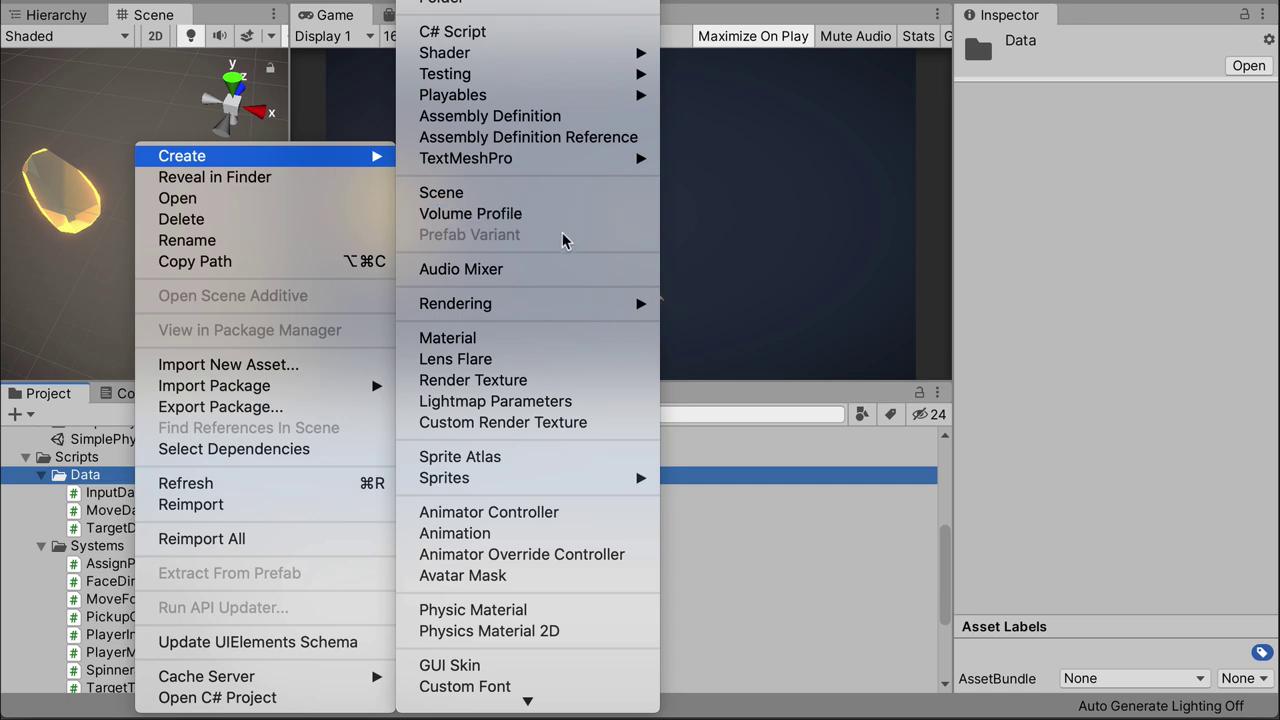
scroll(562, 240, down, 3)
mouse_move(584, 630)
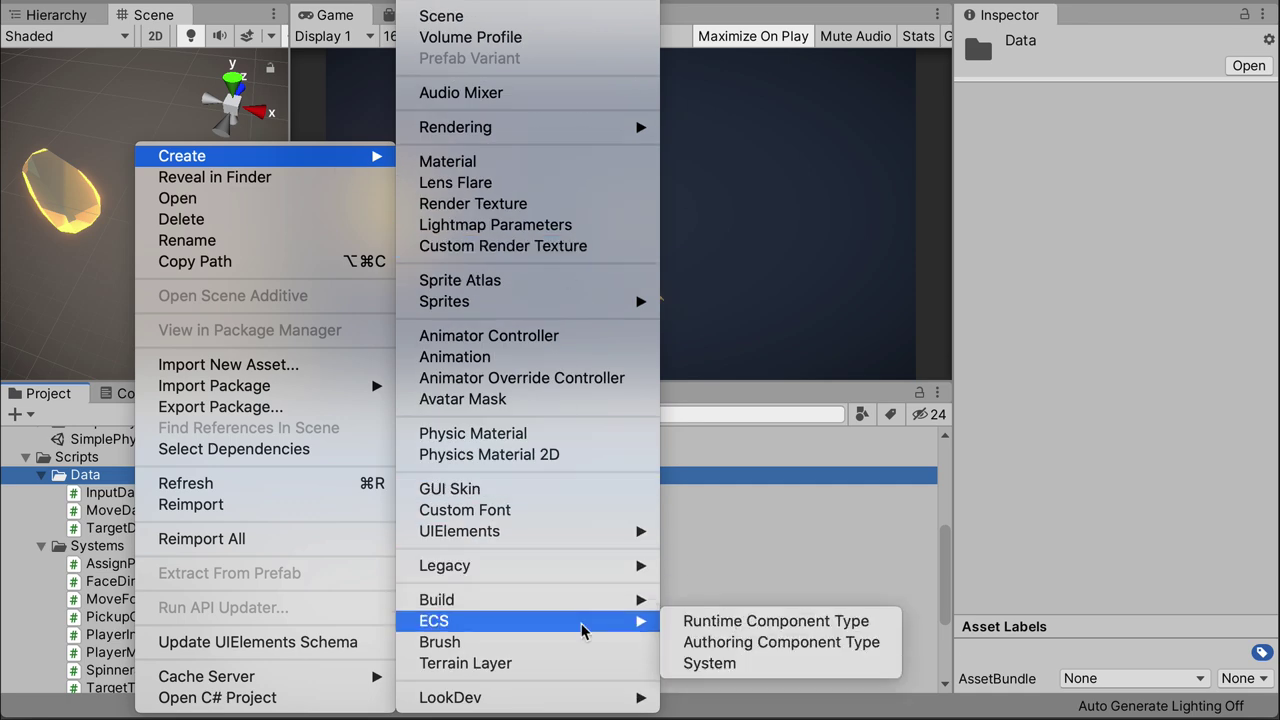
click(665, 621)
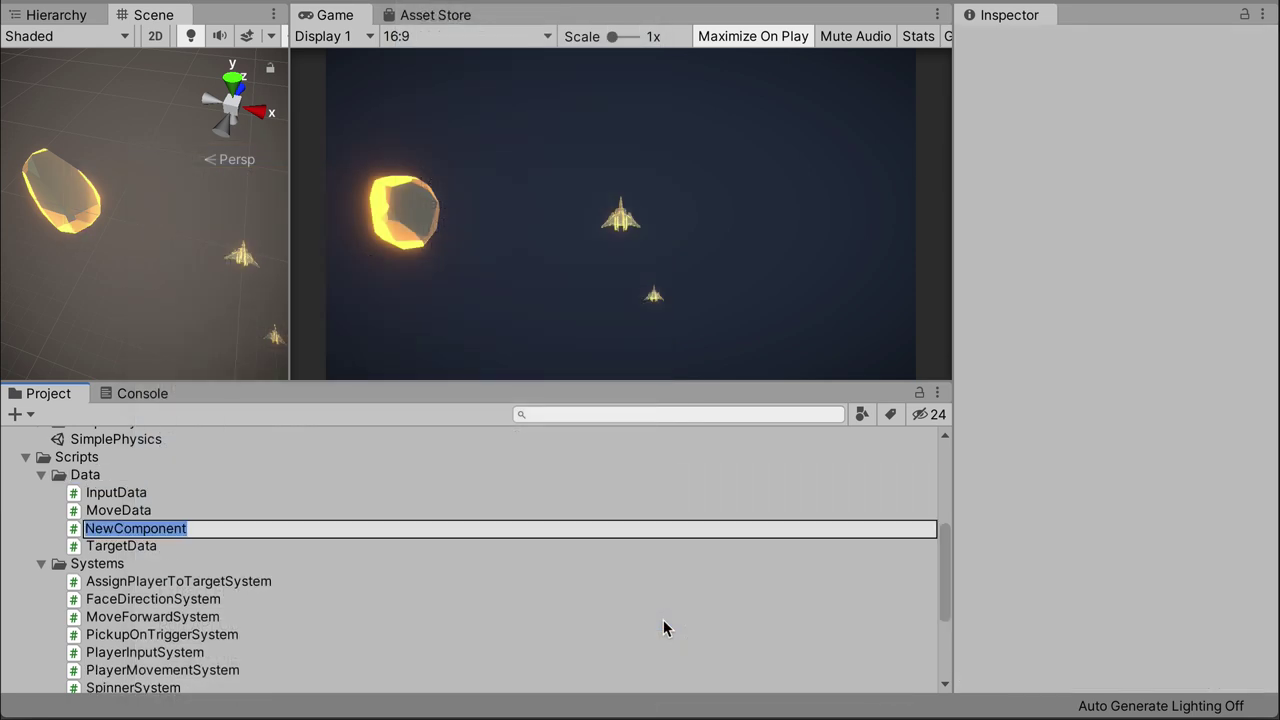
text(Hea)
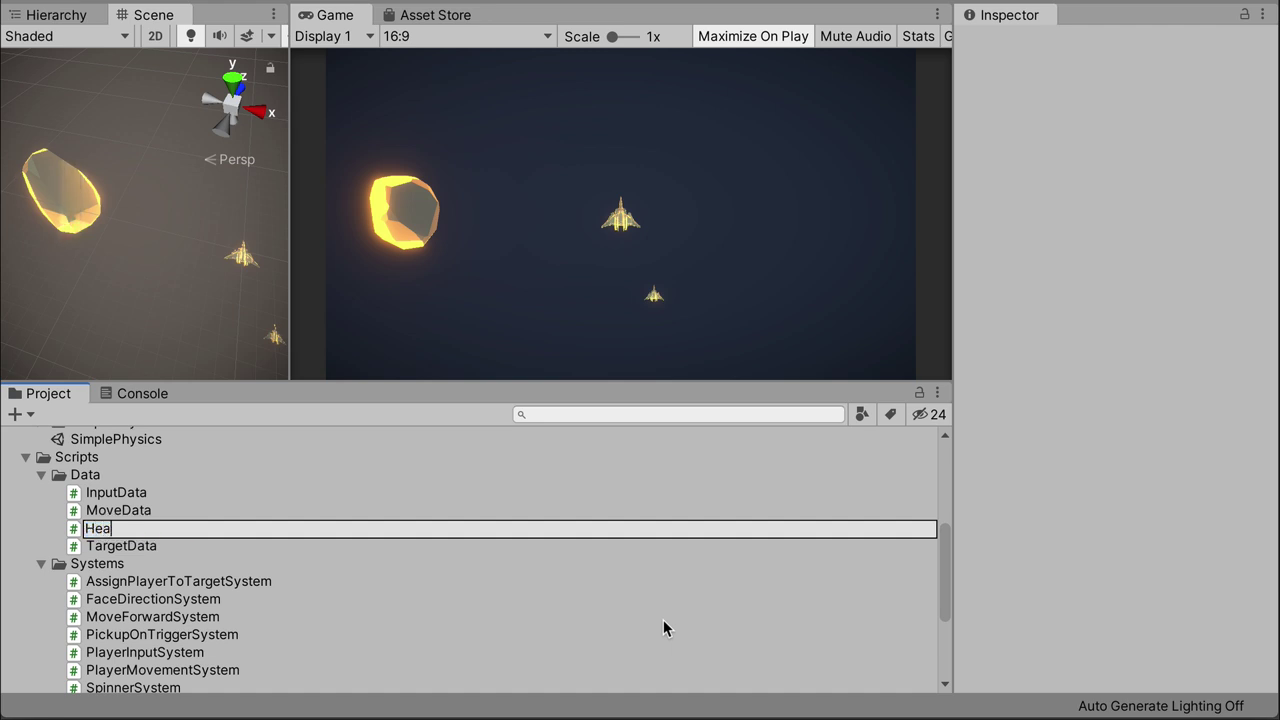
text(lthData)
key(Return)
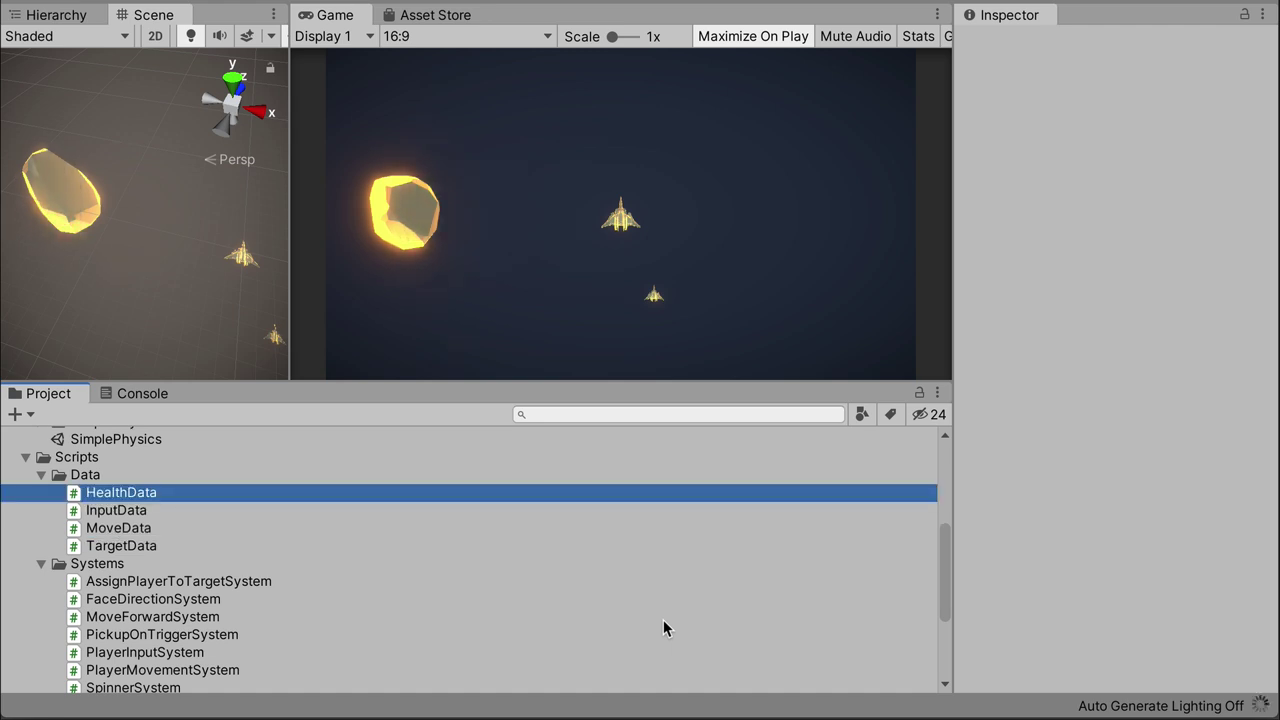
- Replace the HealthData template comments with public int currentValue and public bool isDead fields
double_click(195, 494)
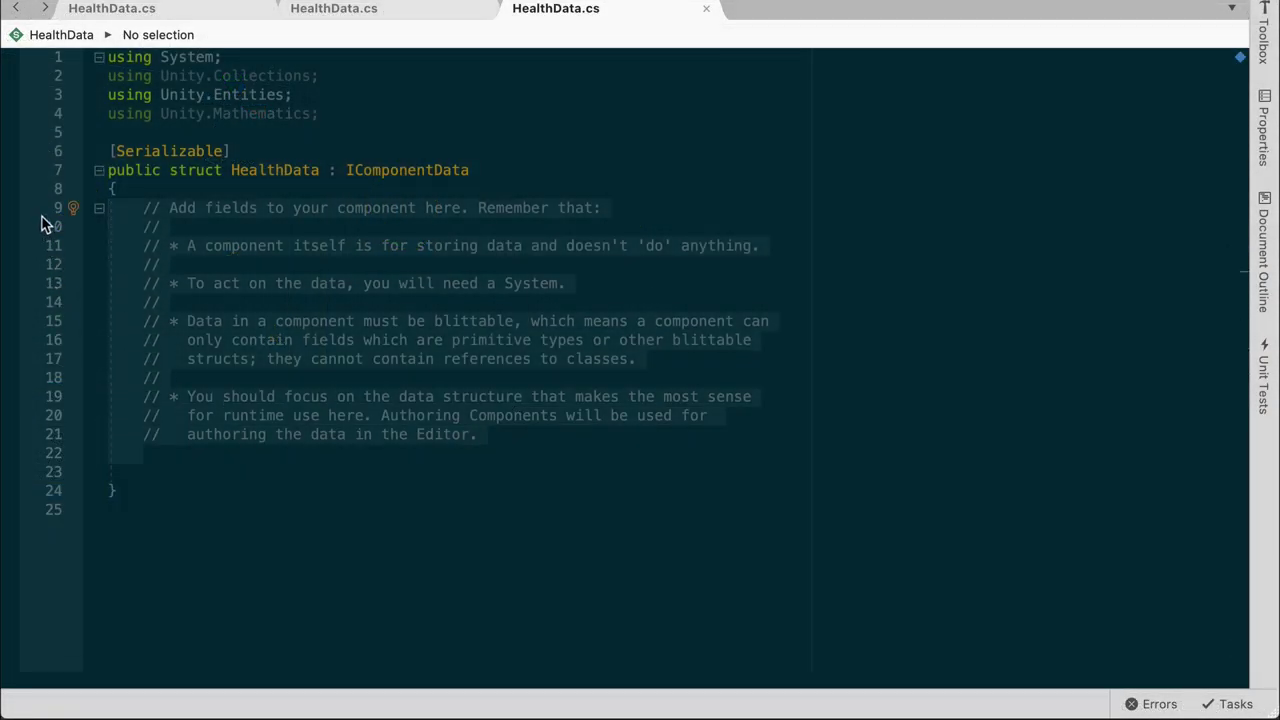
key(BackSpace)
key(Tab)
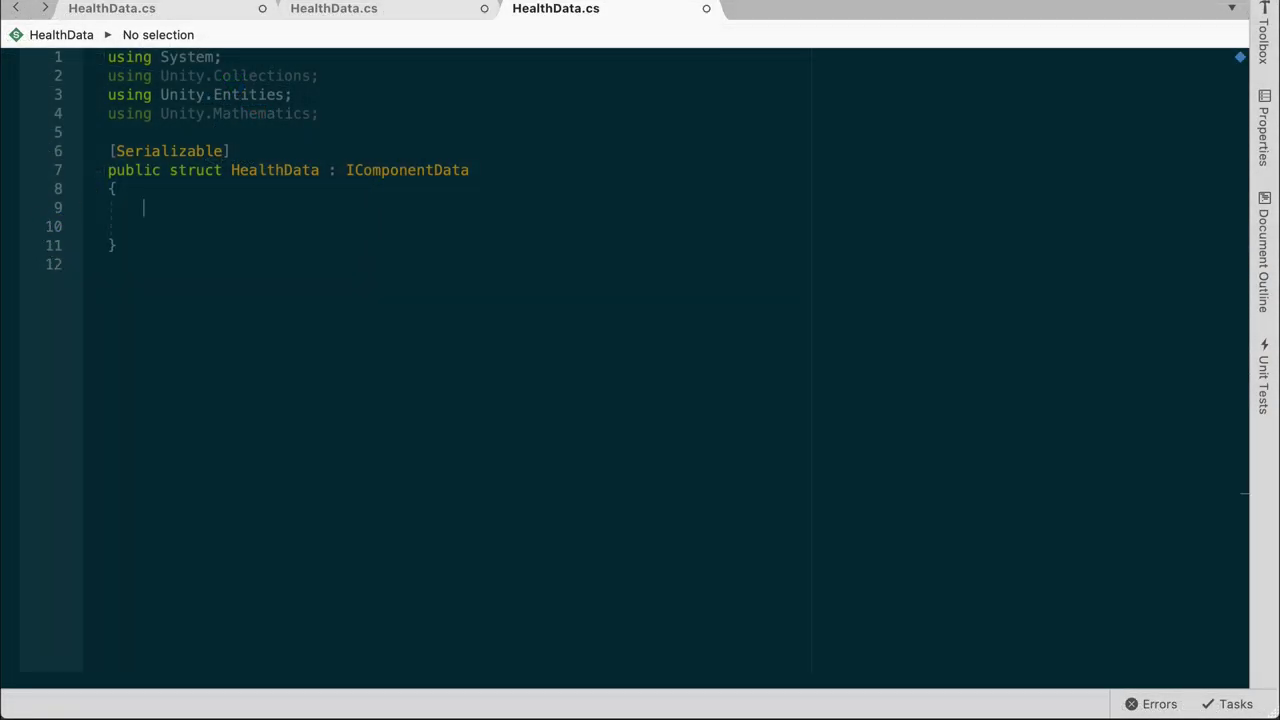
text(public int )
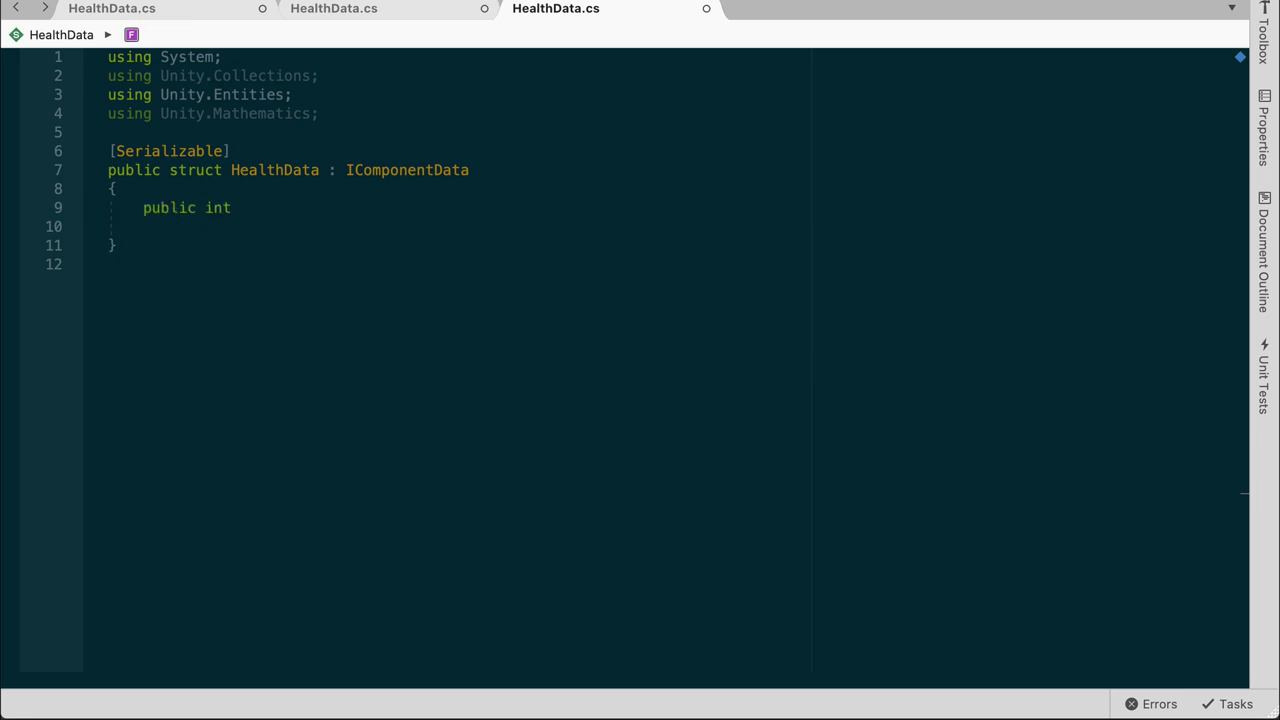
text(currentValue)
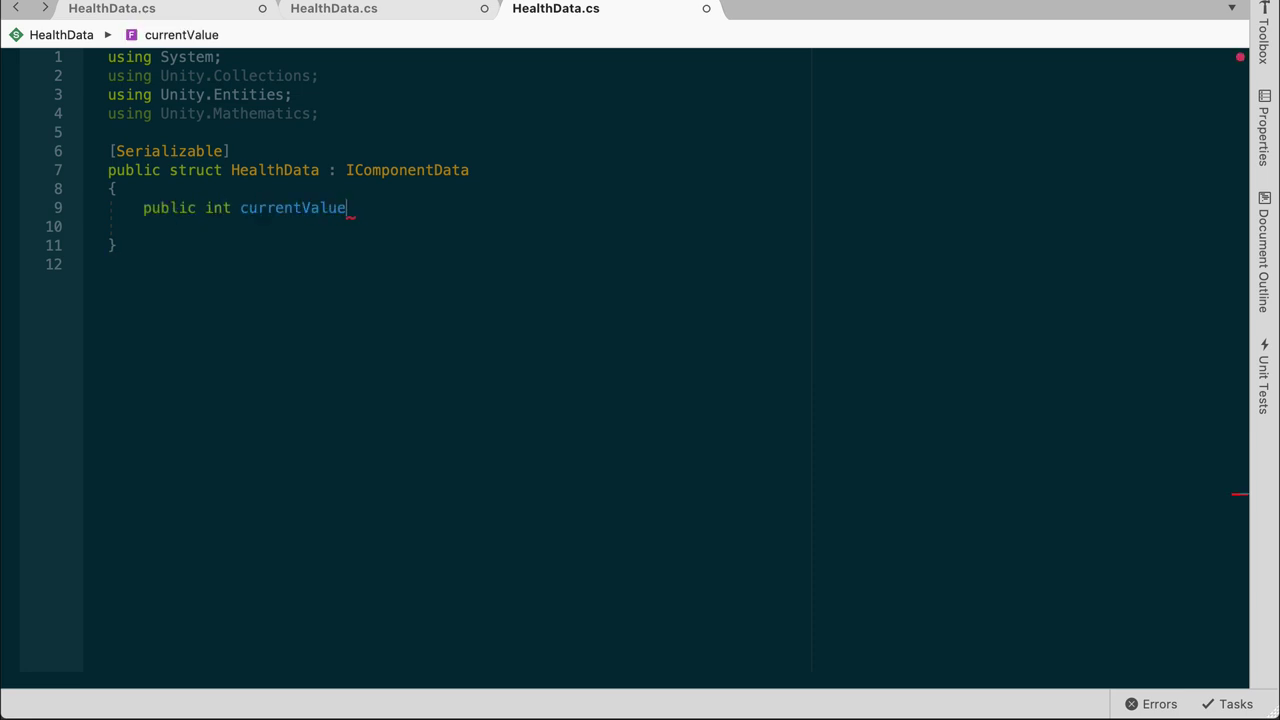
text(;)
key(Return)
text(public )
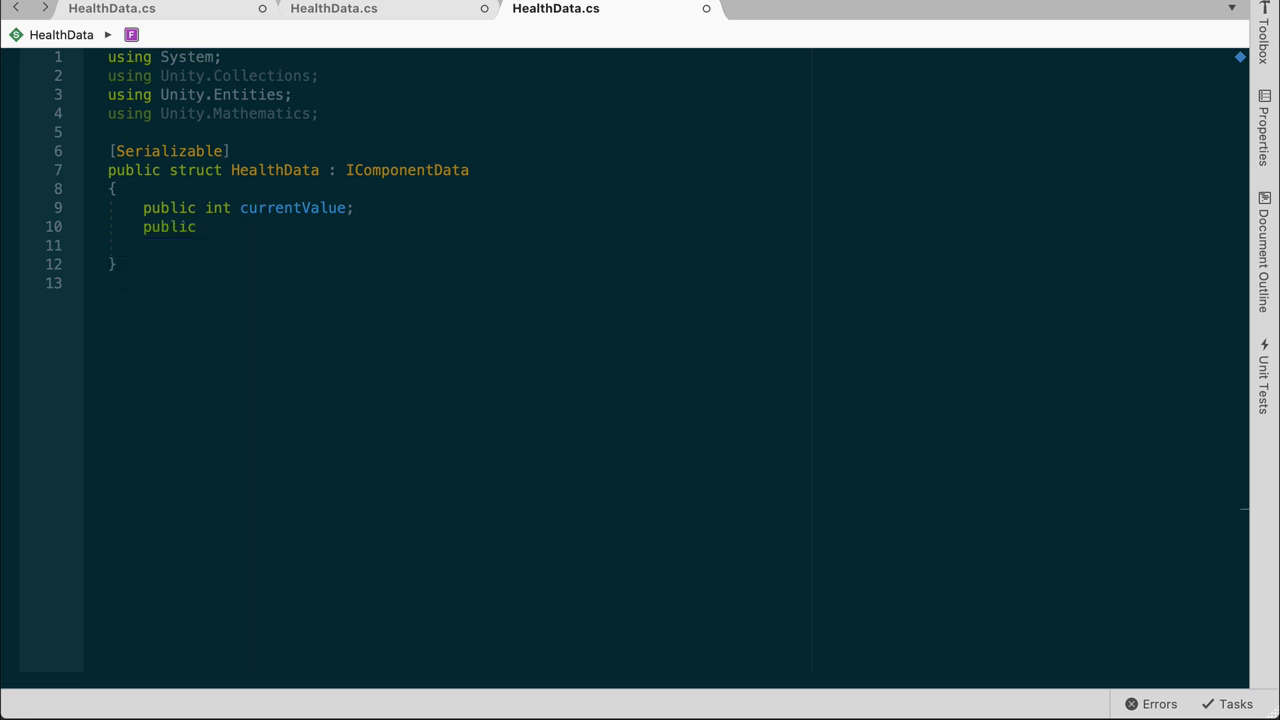
text(bool isDead;)
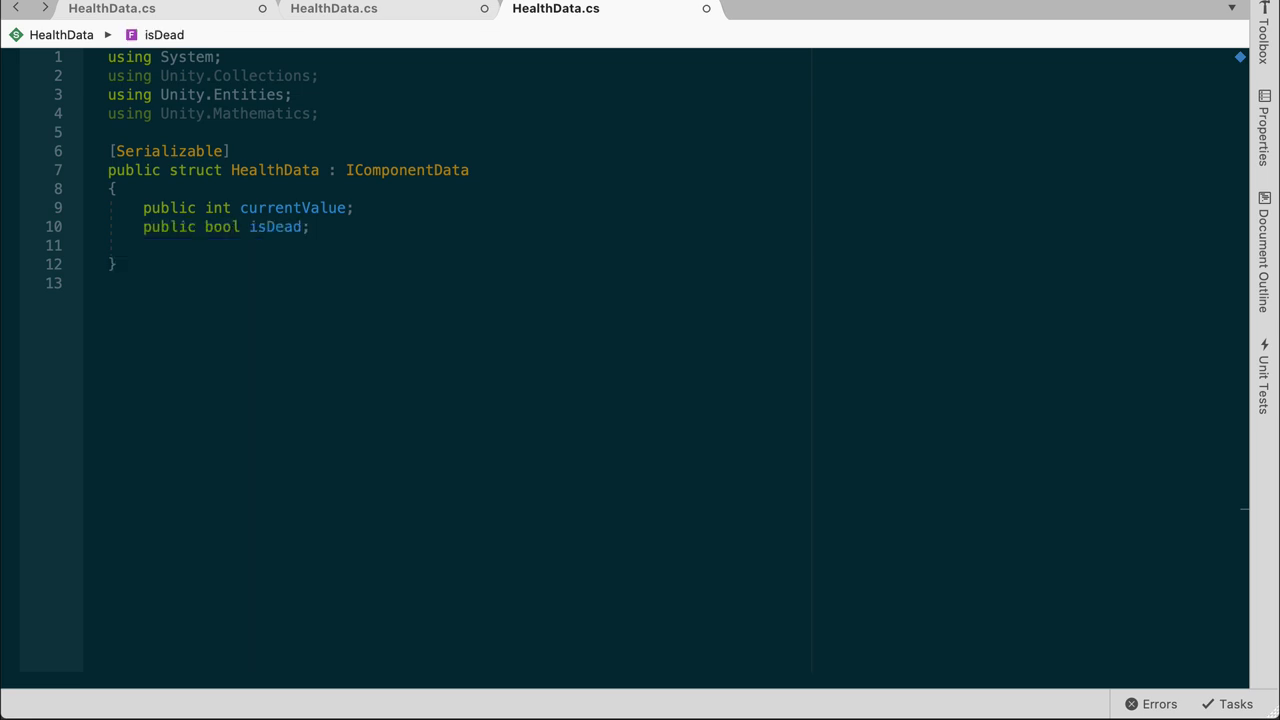
- Replace the [Serializable] attribute with [GenerateAuthoringComponent]
click(149, 143)
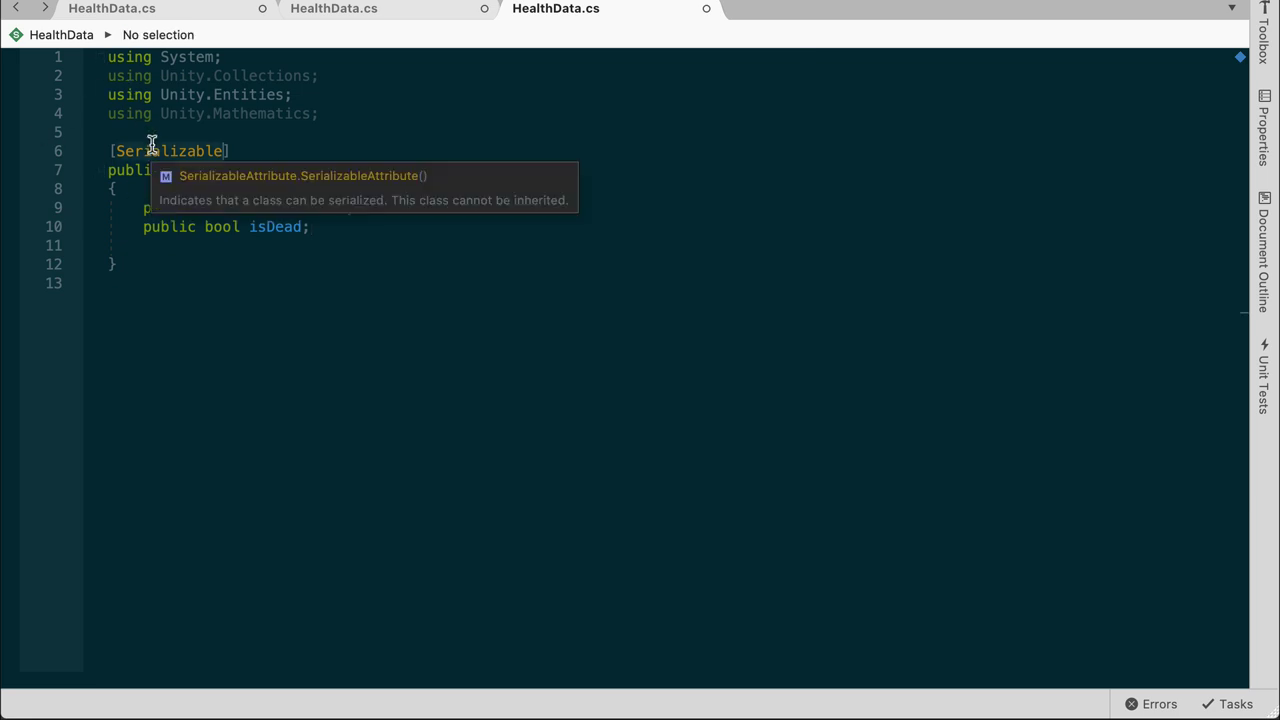
double_click(151, 143)
text(Ge)
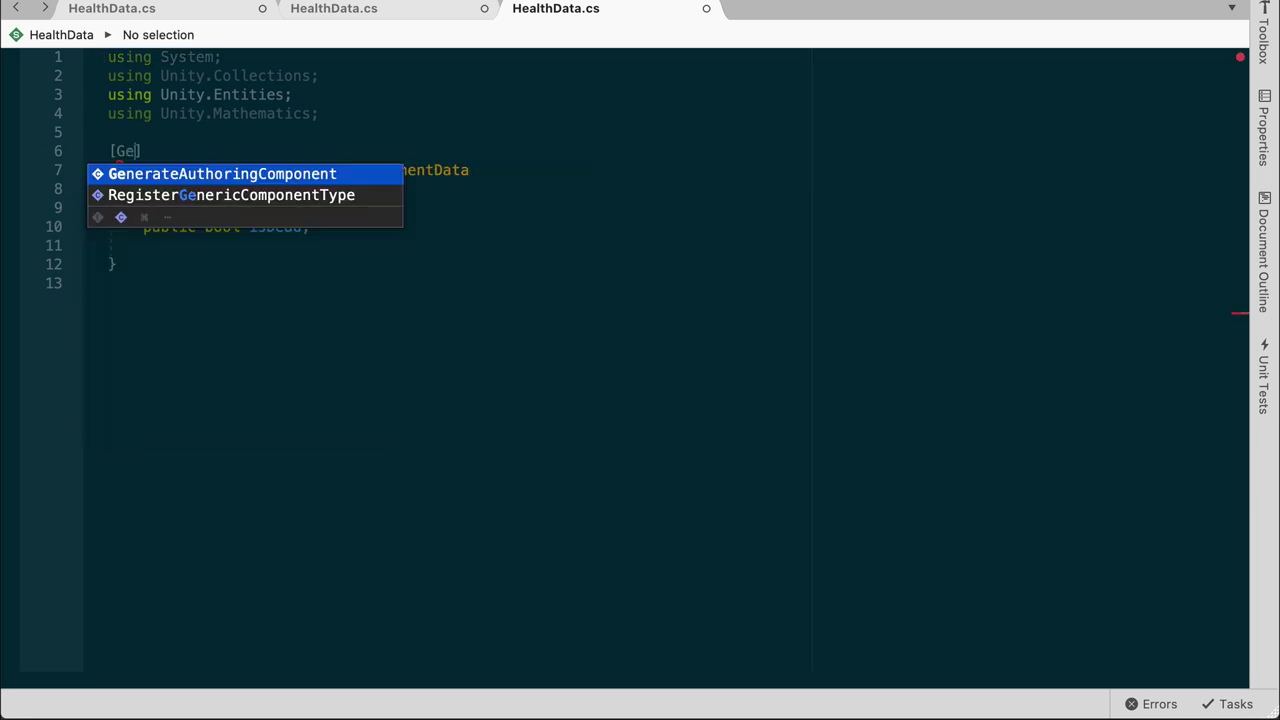
key(Return)
click(563, 370)
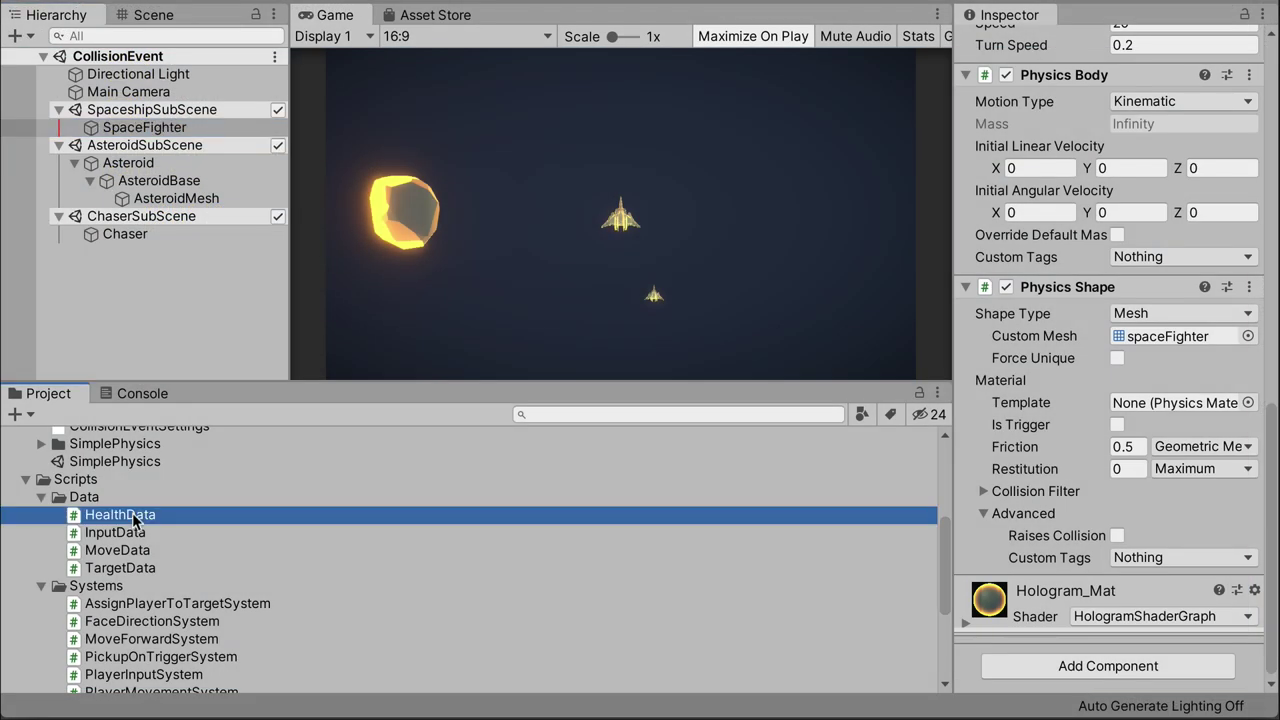
- Attach the HealthData component to both SpaceFighter and Chaser
drag(132, 513, 960, 660)
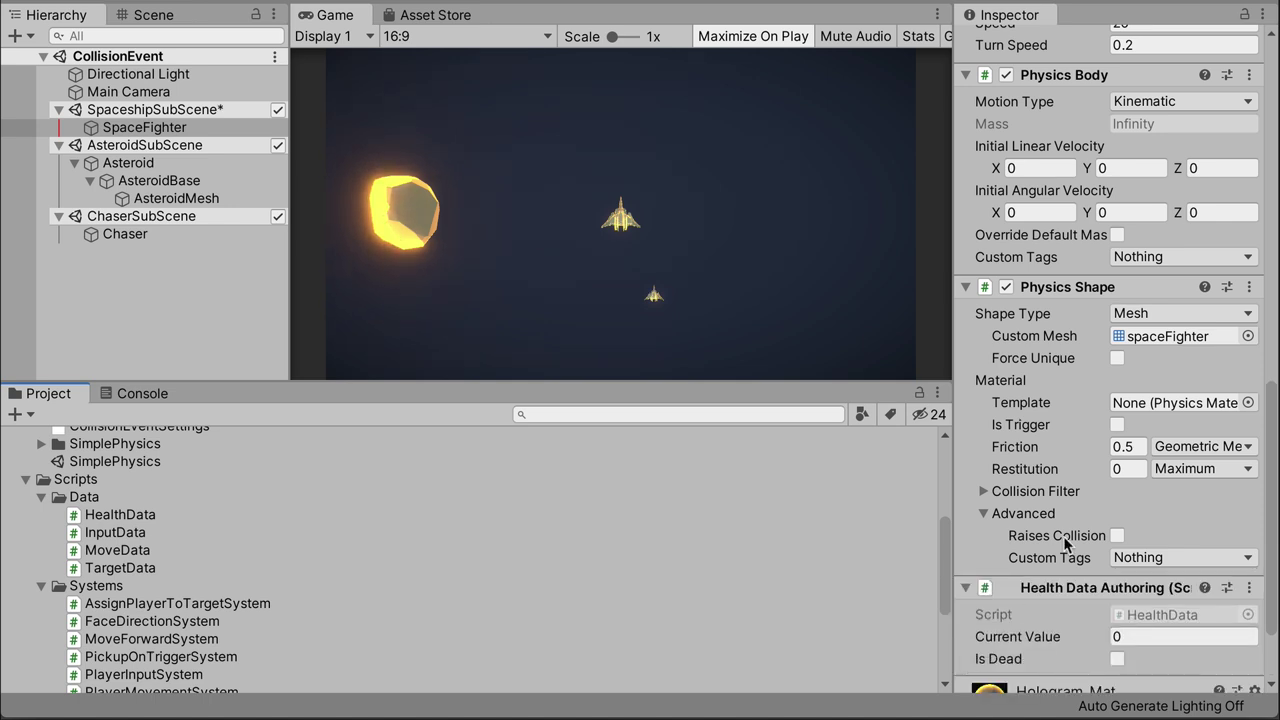
click(193, 234)
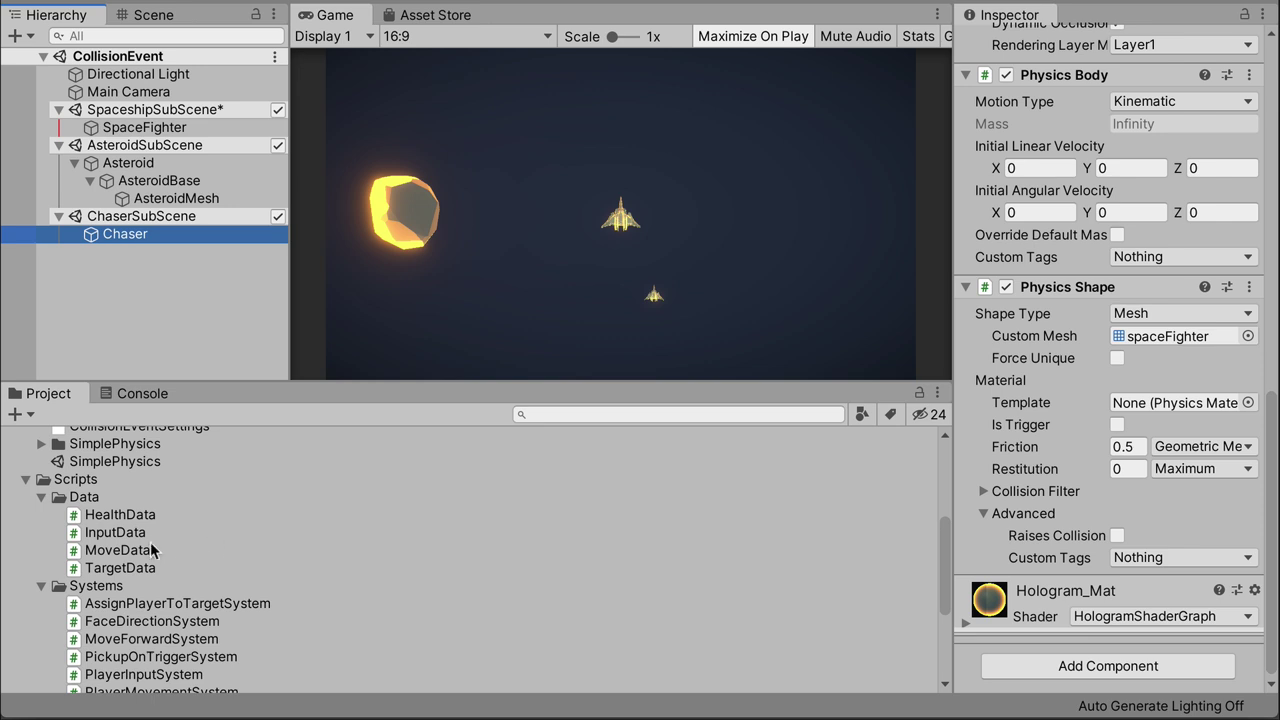
drag(138, 518, 1001, 624)
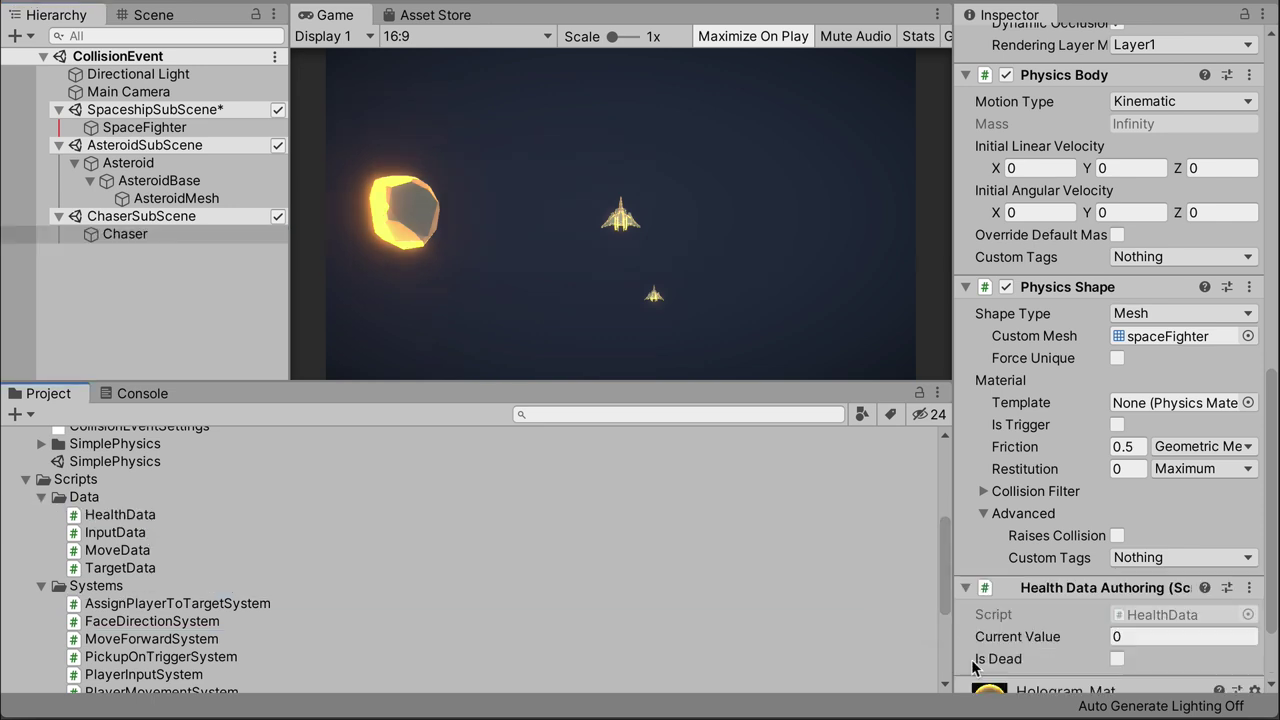
- Set Current Value to 100 on Chaser and SpaceFighter, then save the scenes
scroll(1001, 624, down, 3)
click(1148, 537)
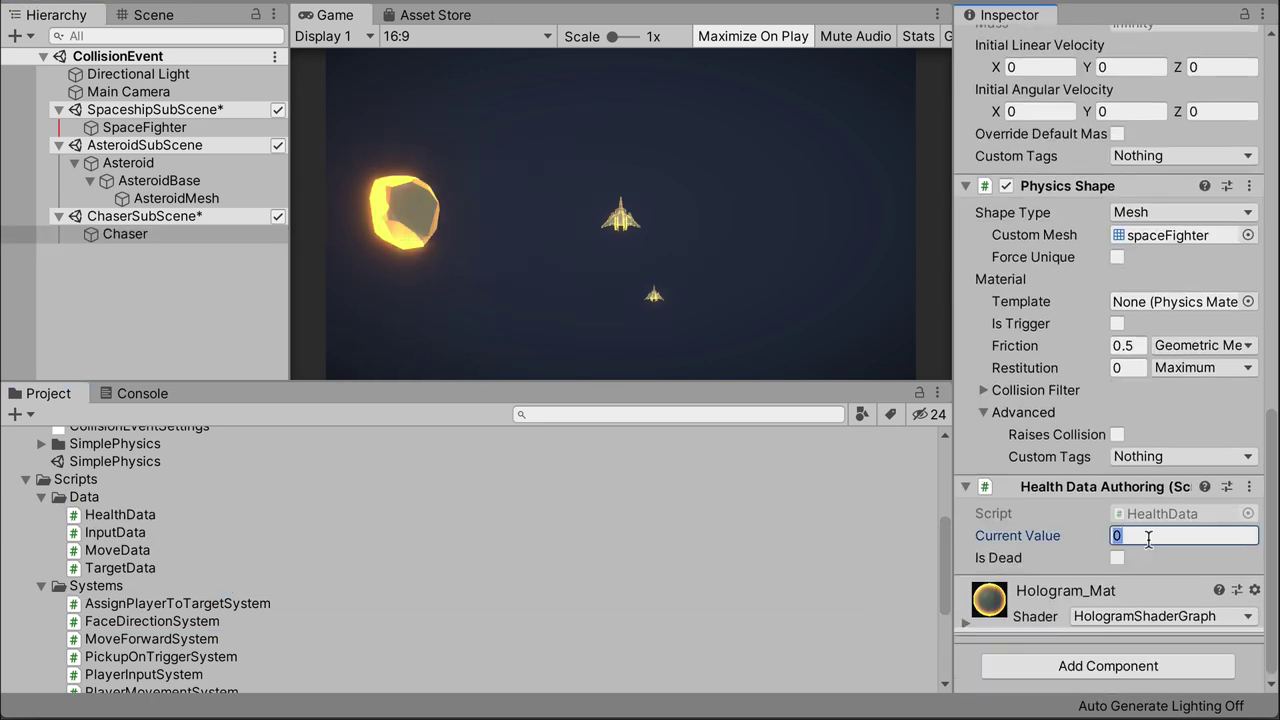
text(100)
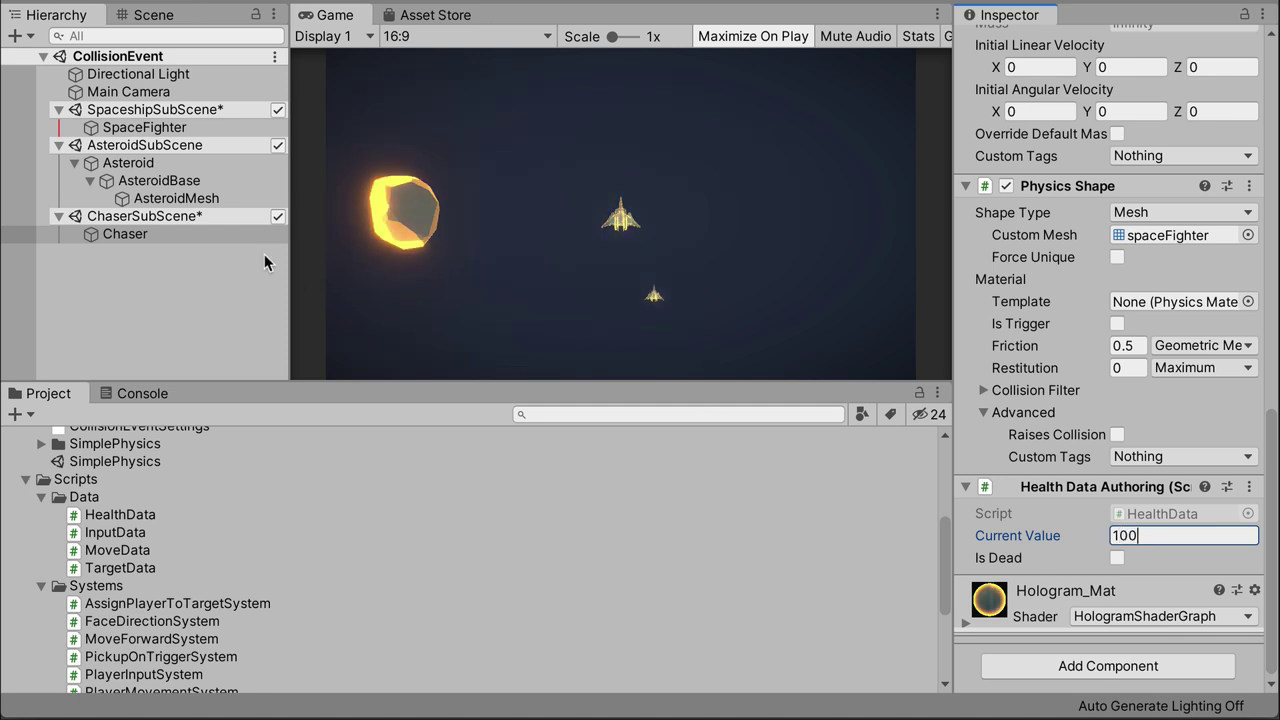
click(172, 130)
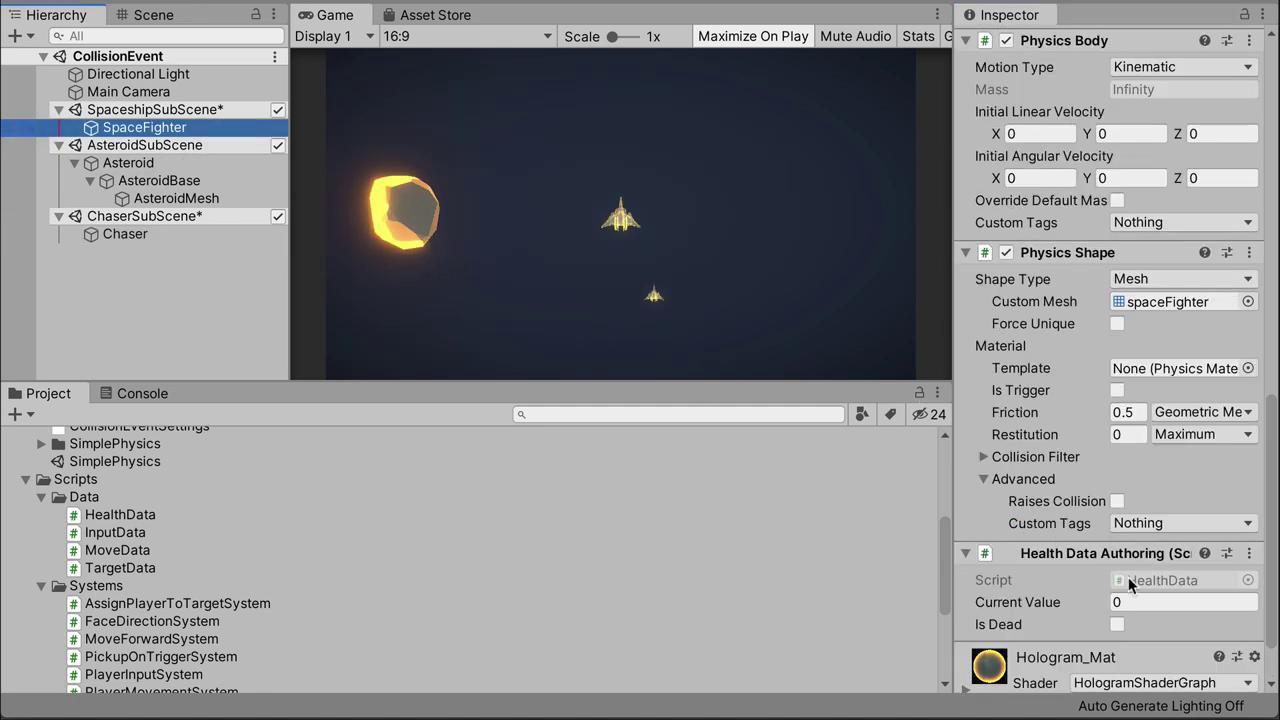
click(1152, 601)
text(100)
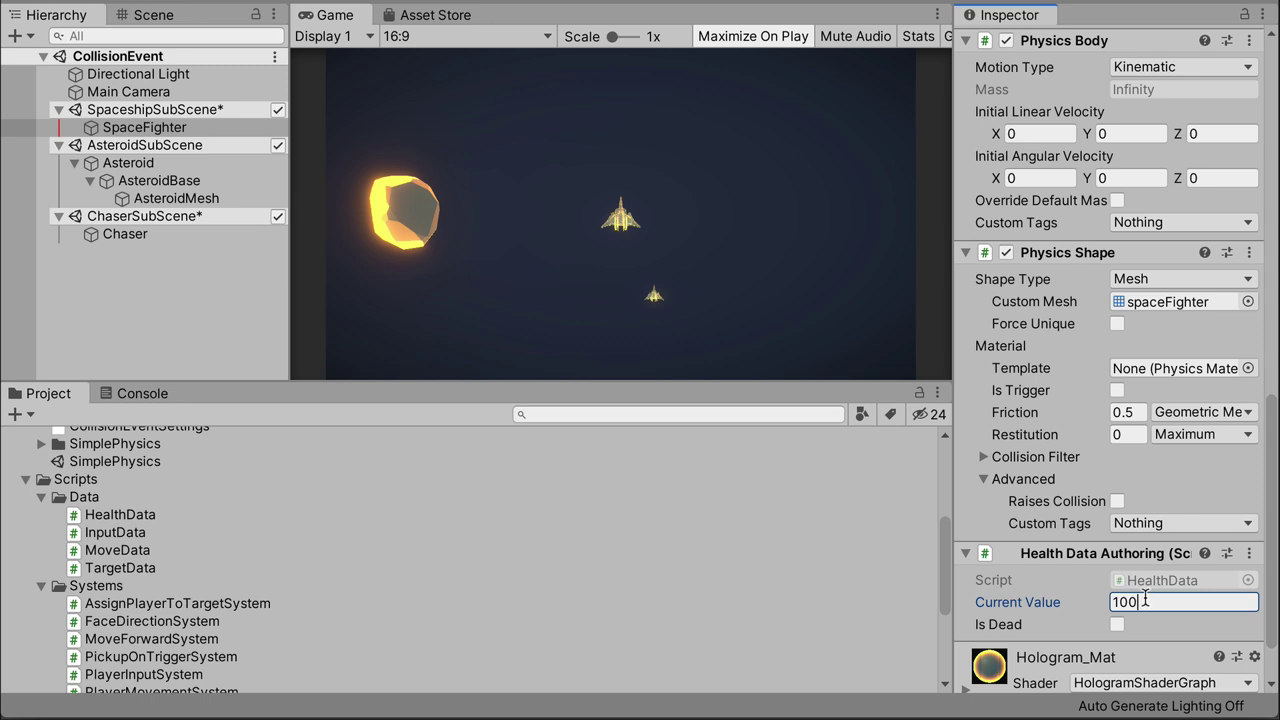
click(155, 12)
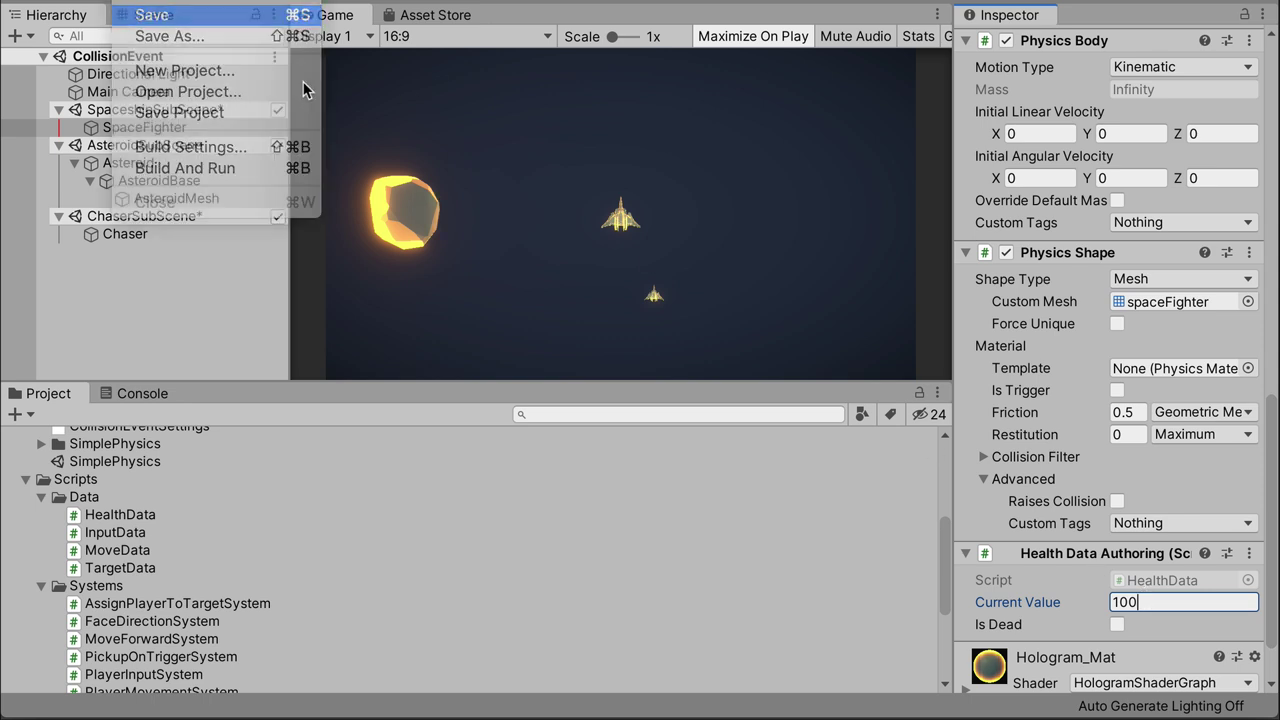
- Create an ECS system script named RemoveOnDeathSystem in the Systems folder
click(374, 585)
scroll(497, 583, down, 2)
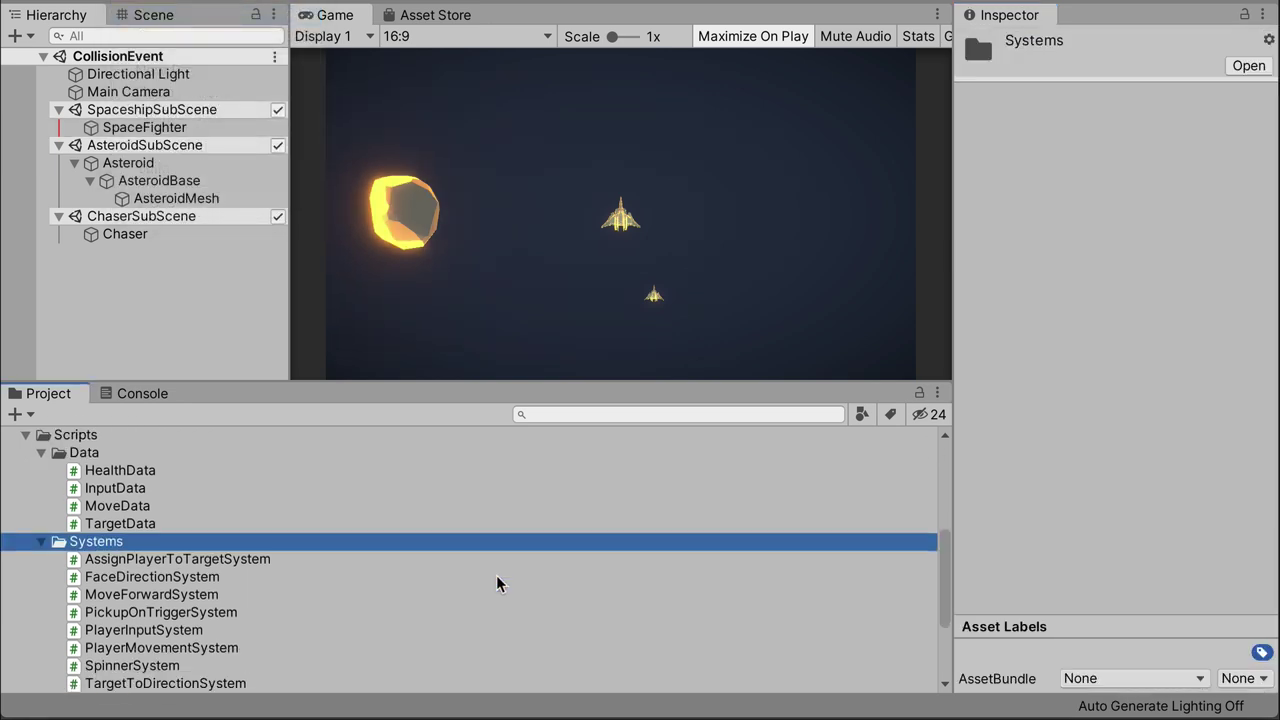
scroll(497, 583, down, 3)
right_click(290, 490)
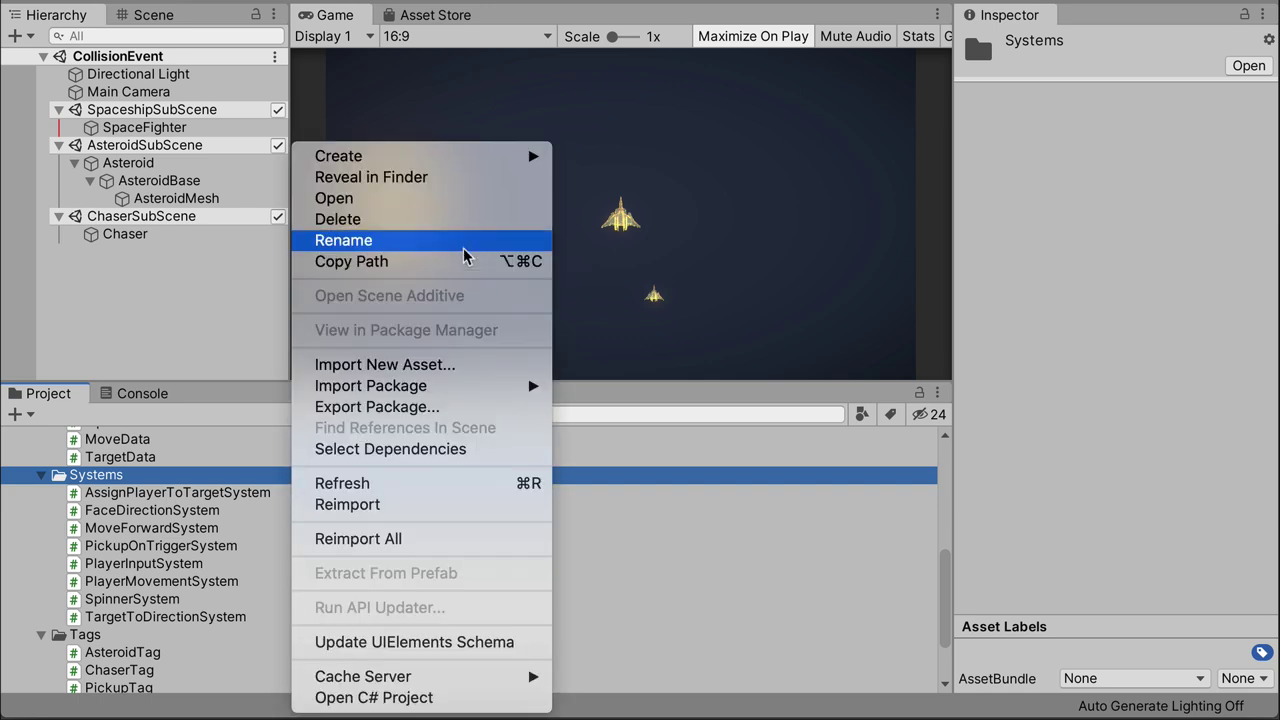
mouse_move(478, 158)
scroll(735, 368, down, 4)
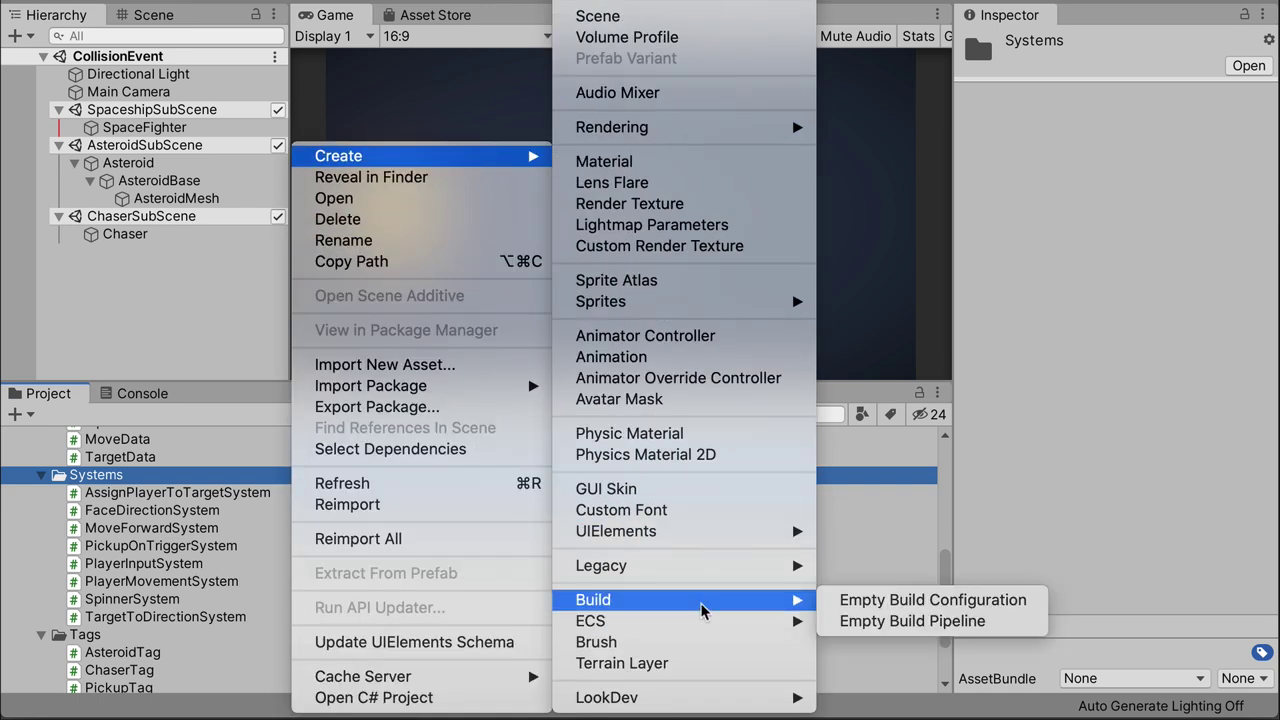
mouse_move(706, 620)
click(890, 662)
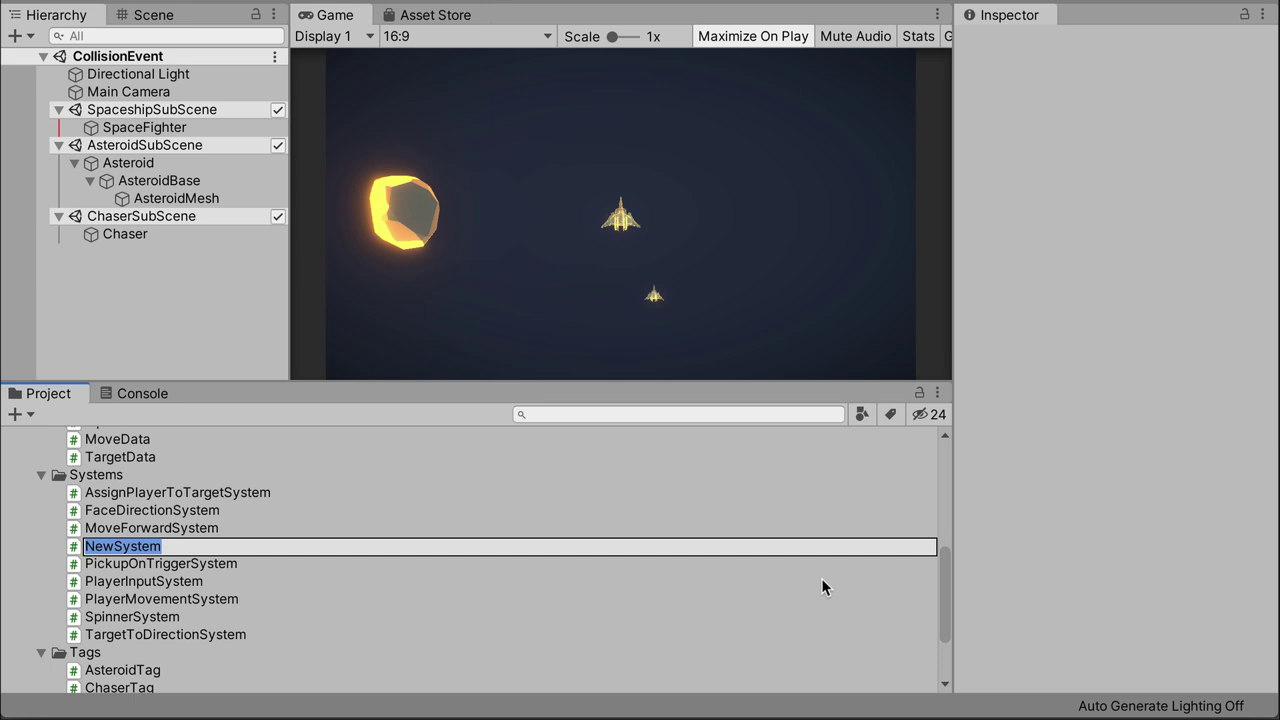
text(RemoveOnD)
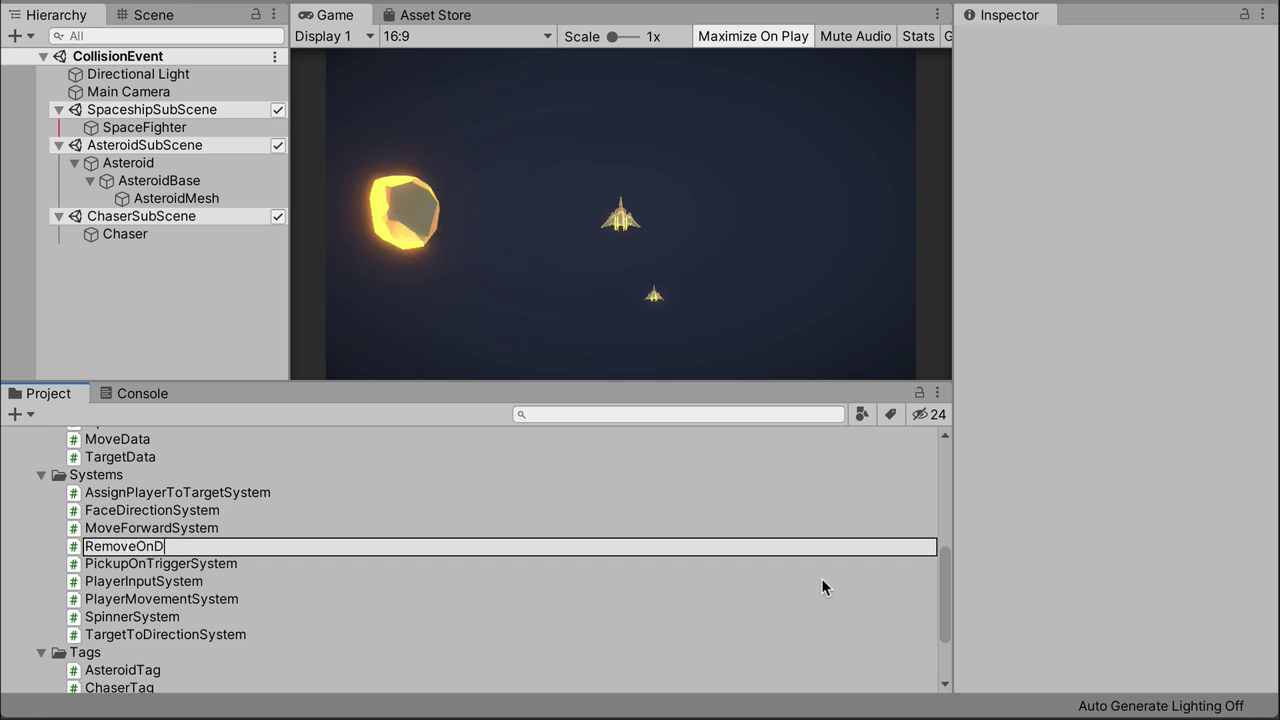
text(eathSystem)
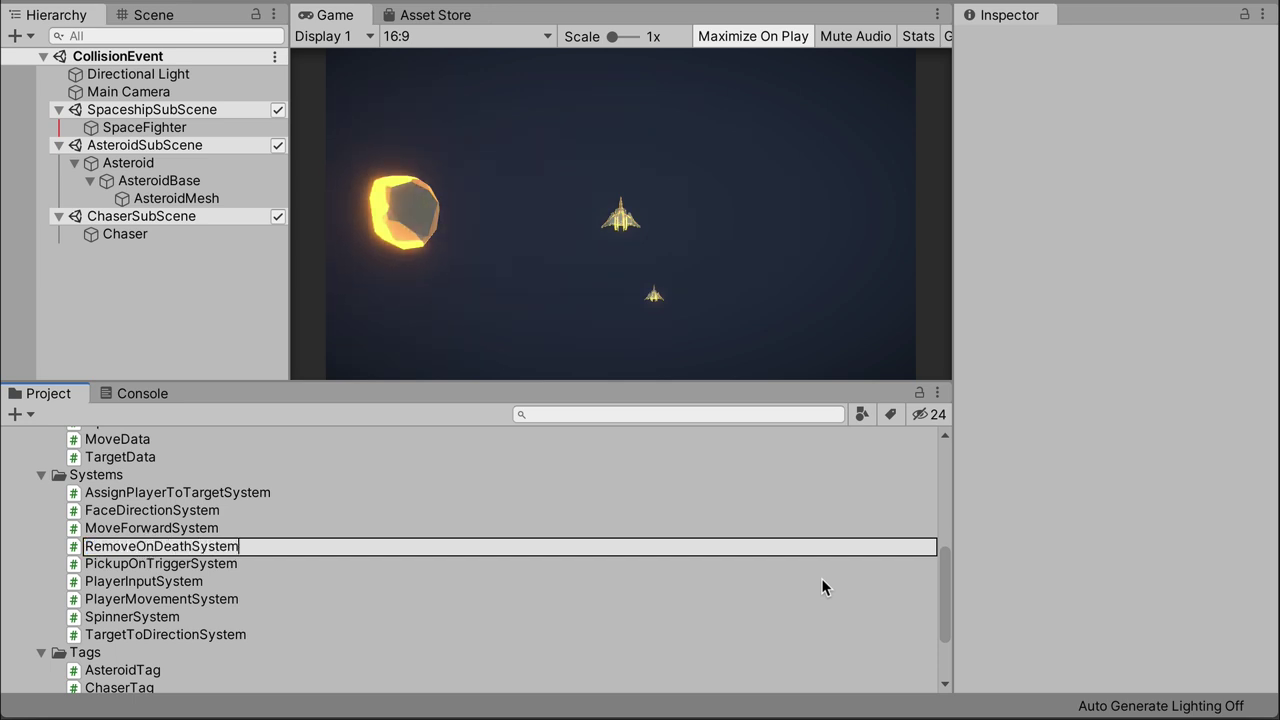
key(Return)
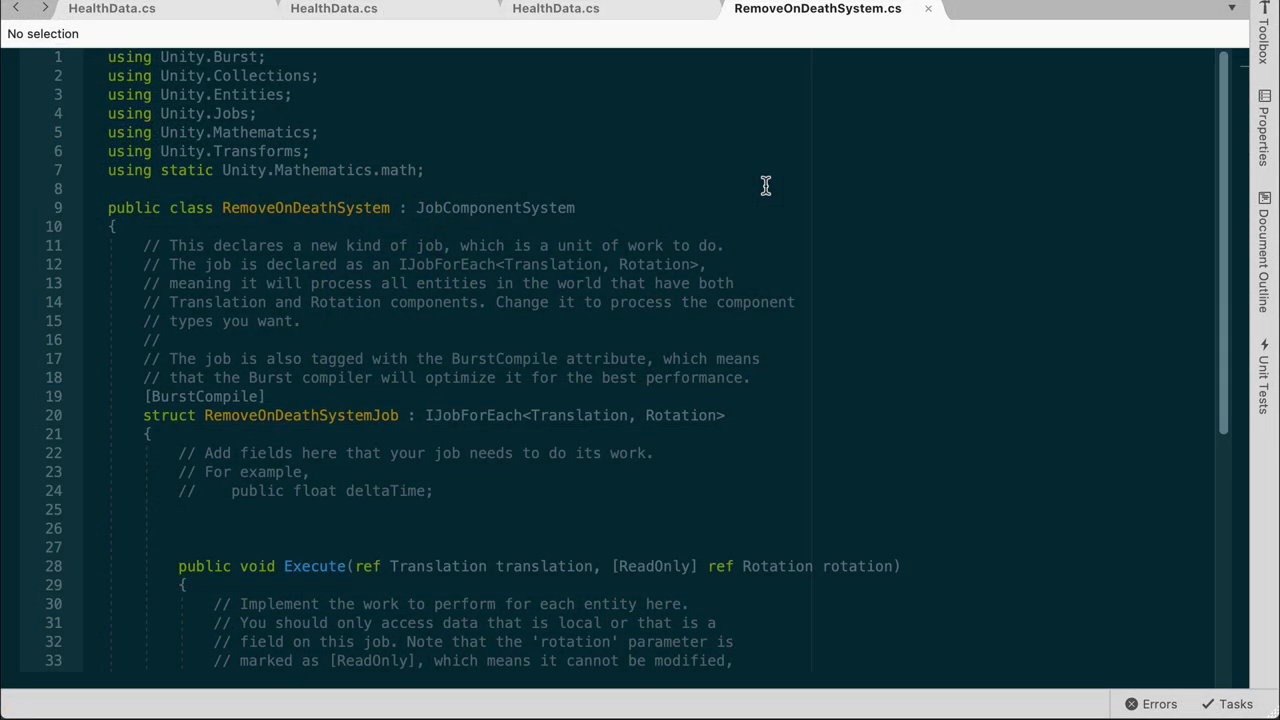
- Change the base class from JobComponentSystem to SystemBase and select the template job code
double_click(490, 208)
text(Sy)
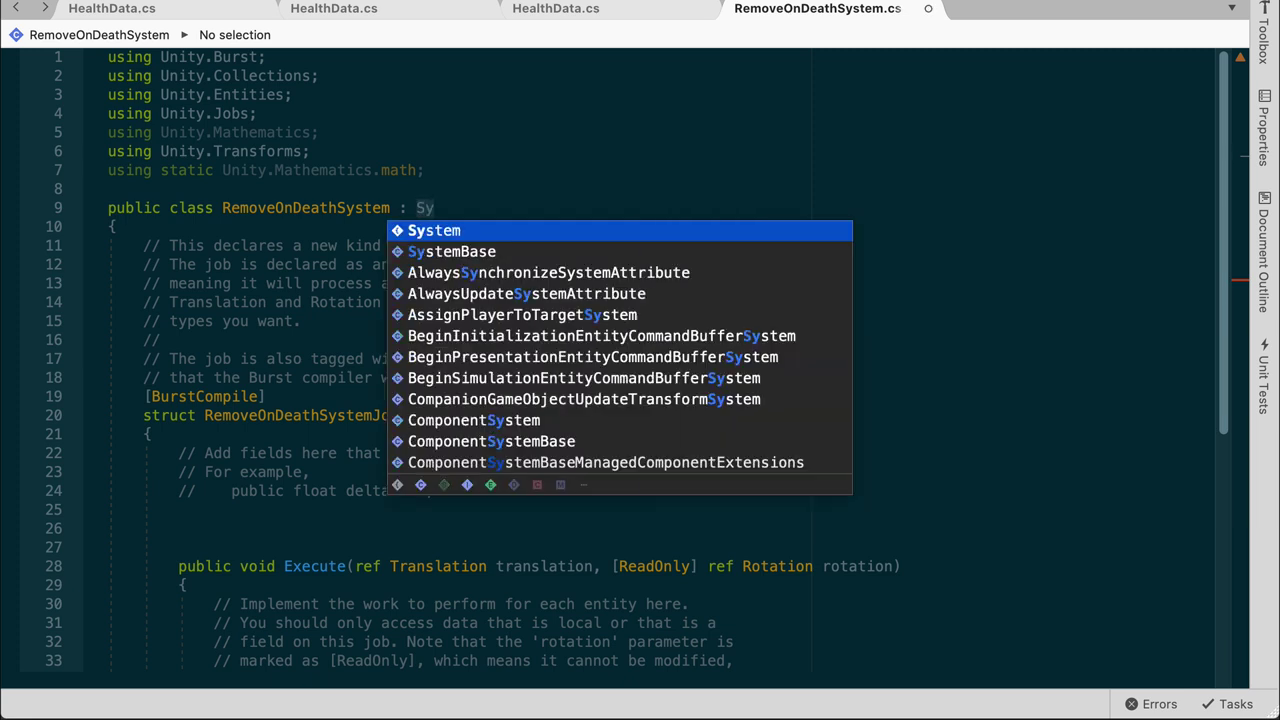
text(s)
key(Down)
key(Return)
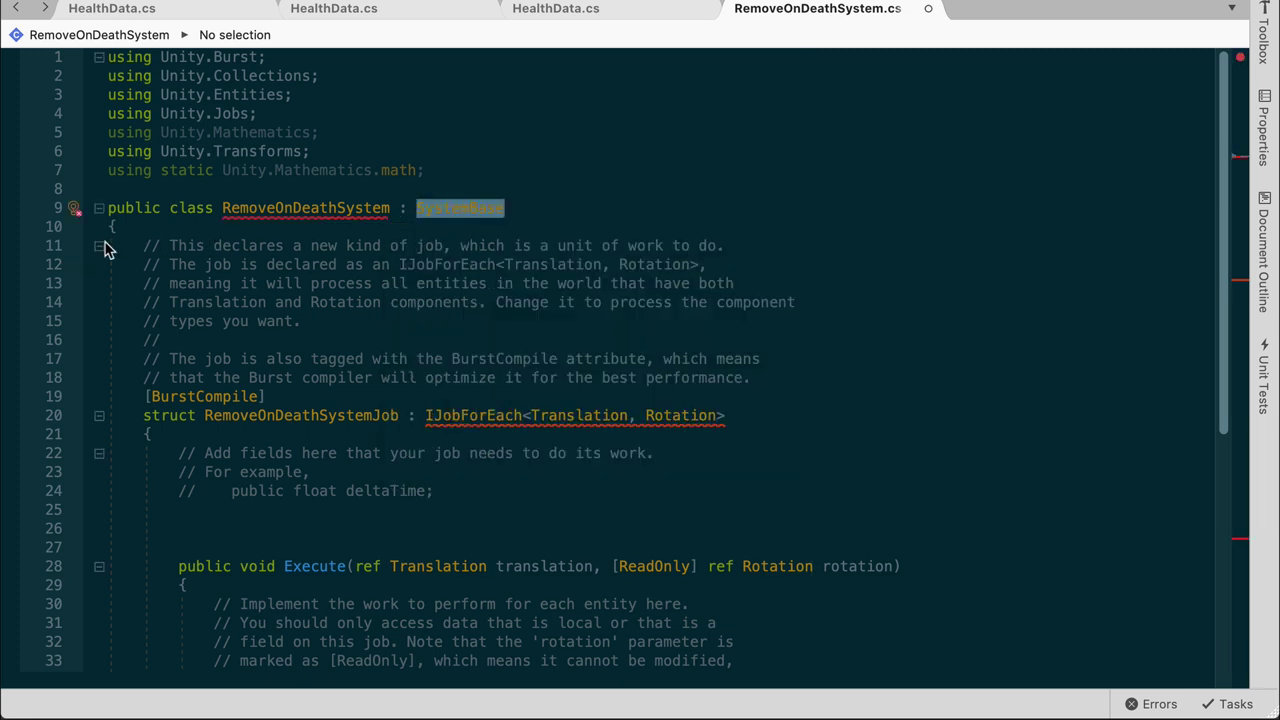
drag(123, 245, 183, 699)
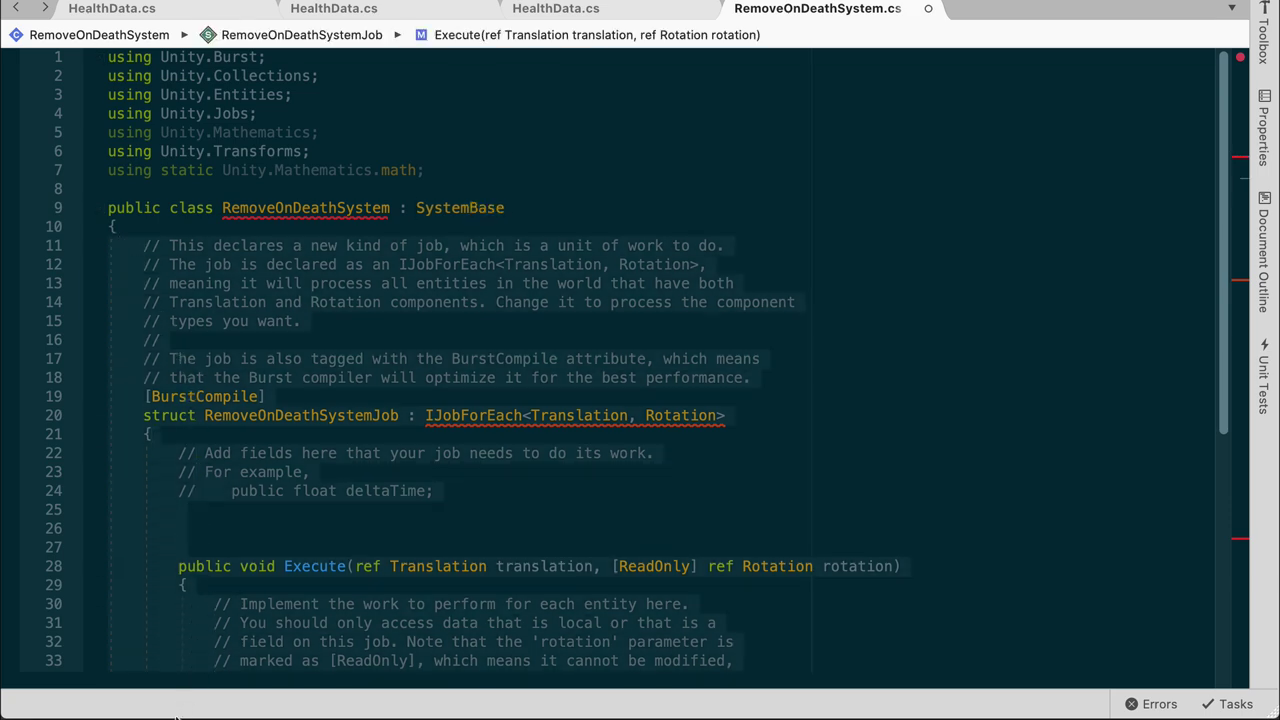
- Generate the OnUpdate override stub, delete its throw line, and save the script
click(380, 226)
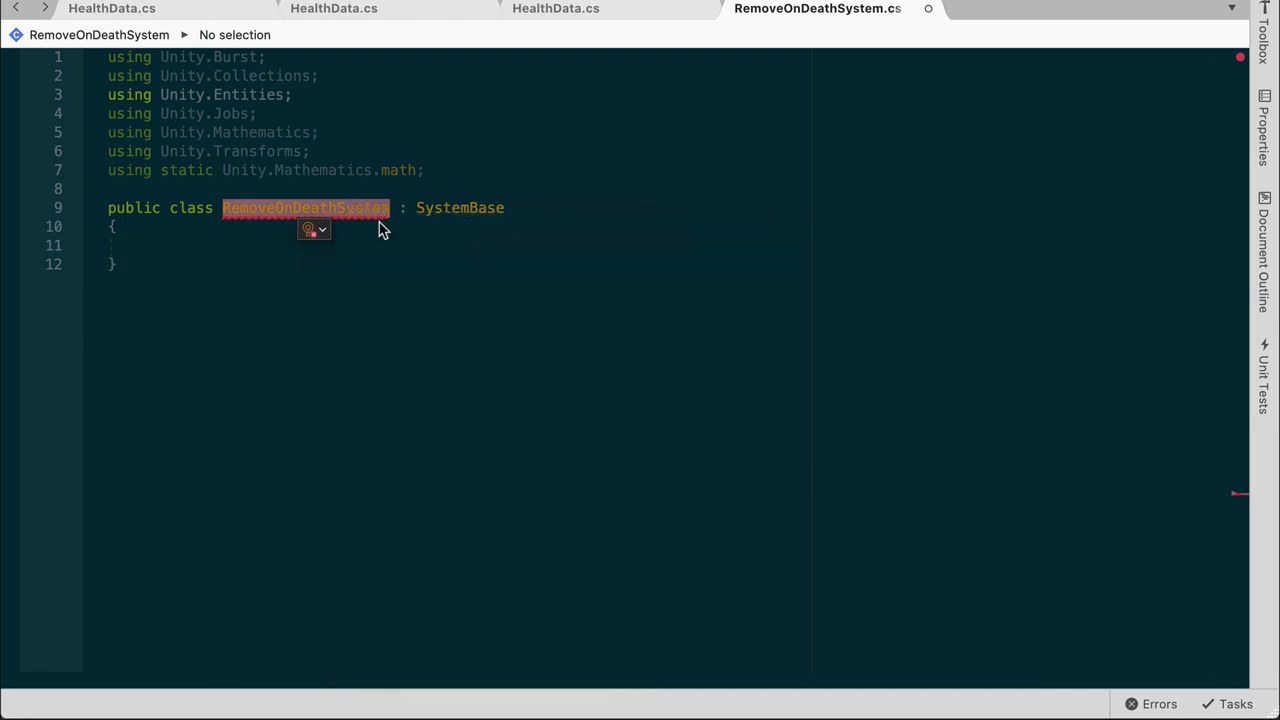
click(344, 260)
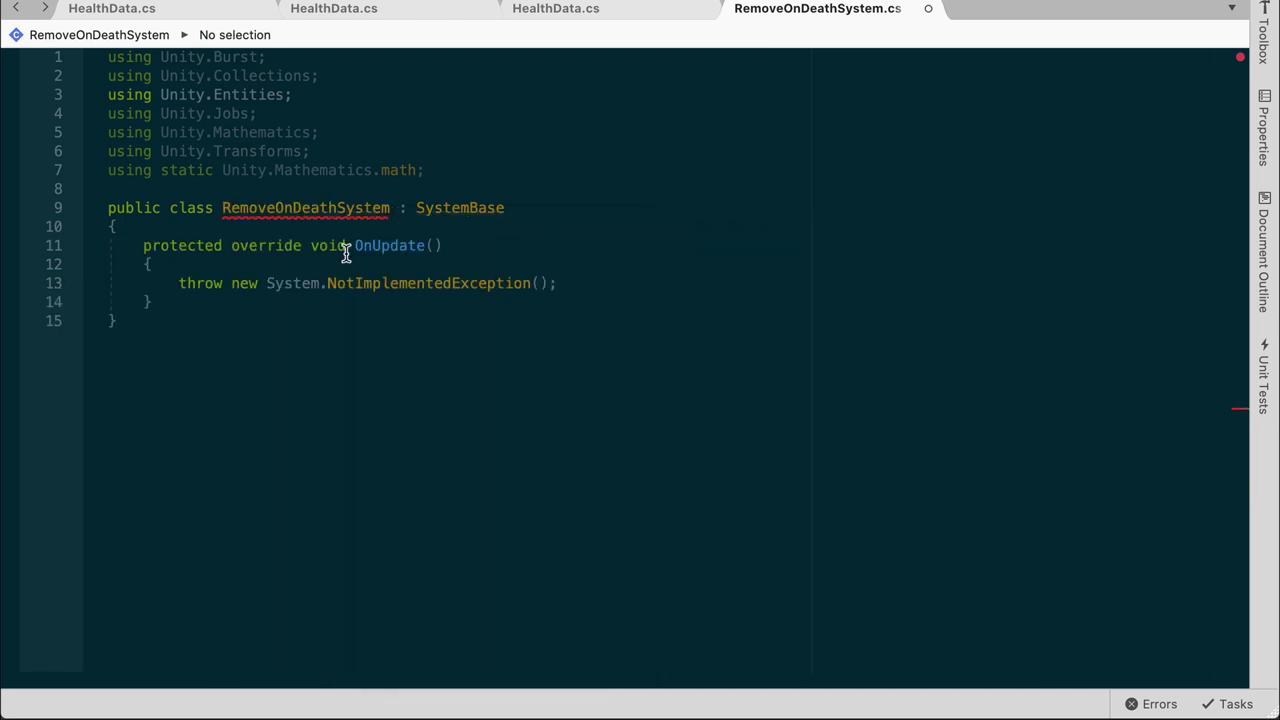
drag(559, 282, 186, 283)
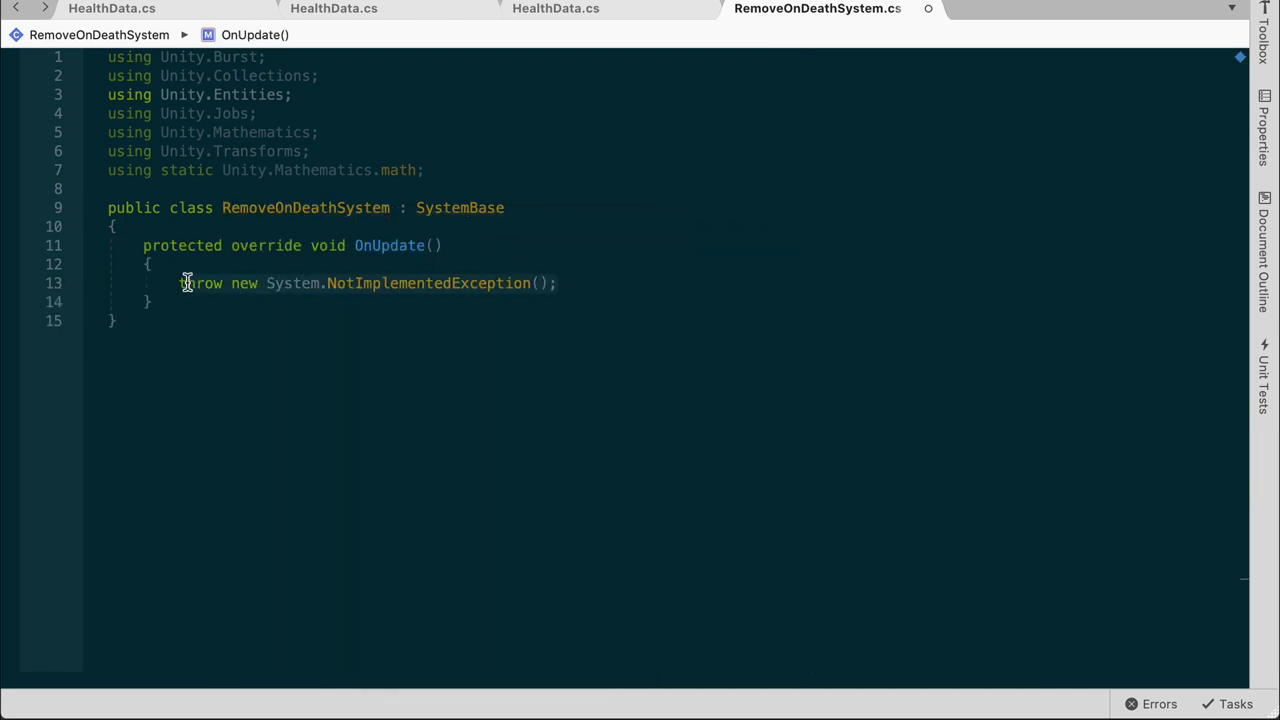
key(BackSpace)
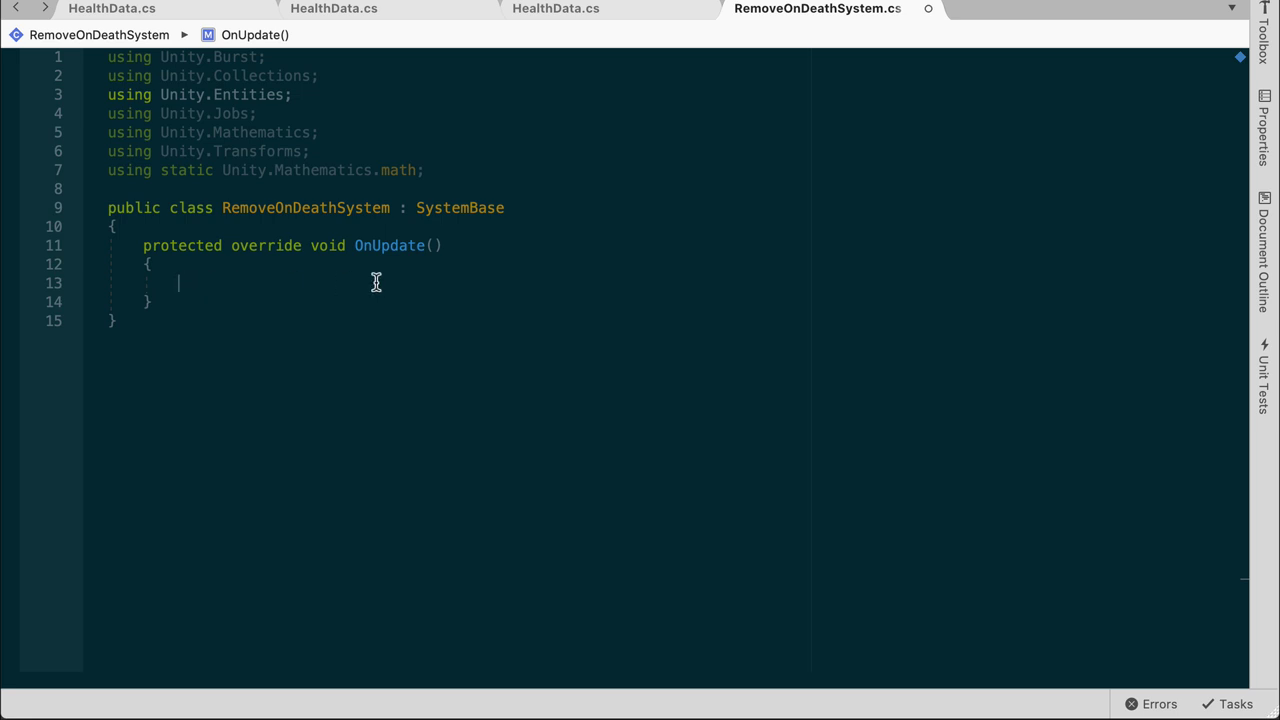
key(super+s)
- Declare a private EndSimulationEntityCommandBufferSystem field named commandBufferSystem in the class
click(303, 224)
key(Return)
text(pri)
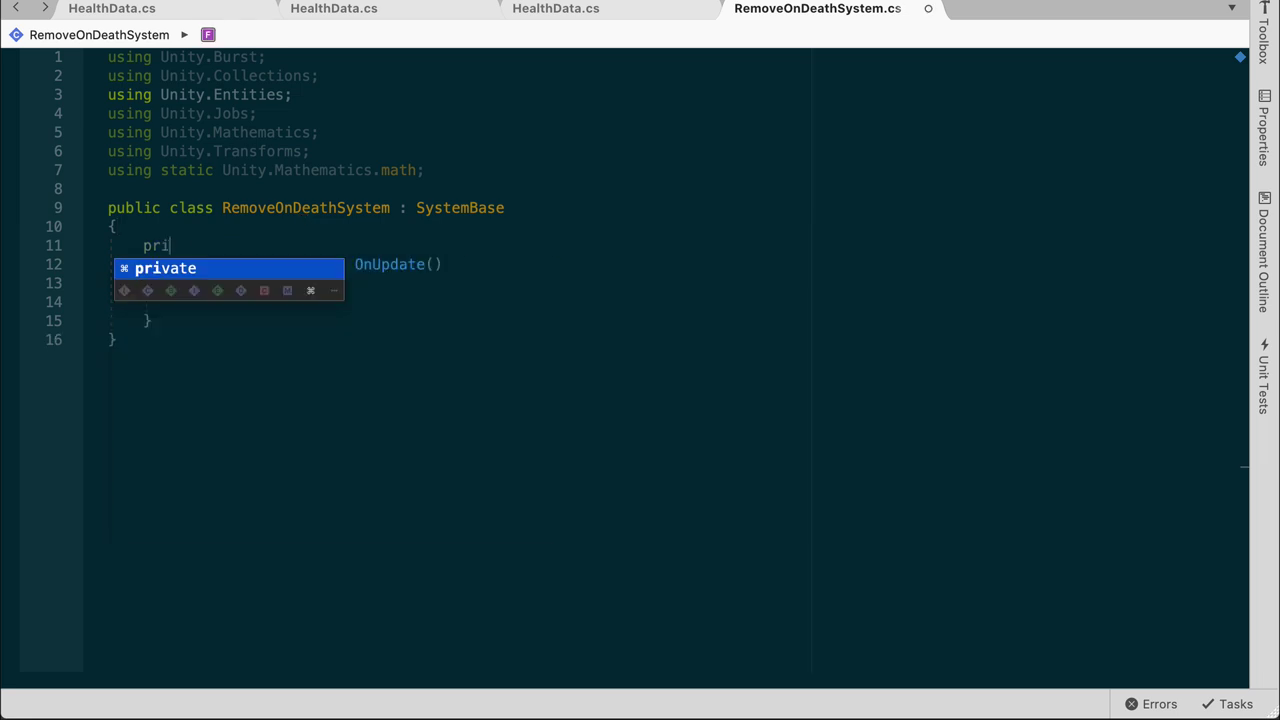
key(Return)
text(EndS)
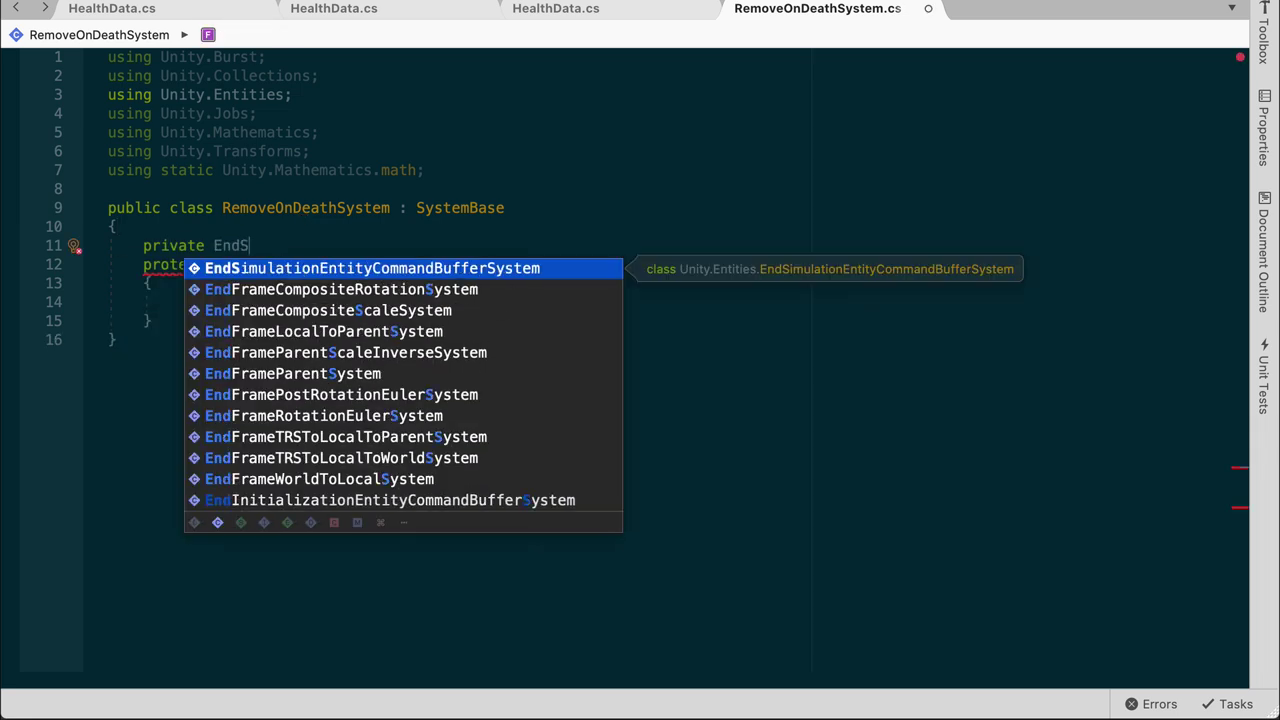
key(Return)
text(comm)
key(Return)
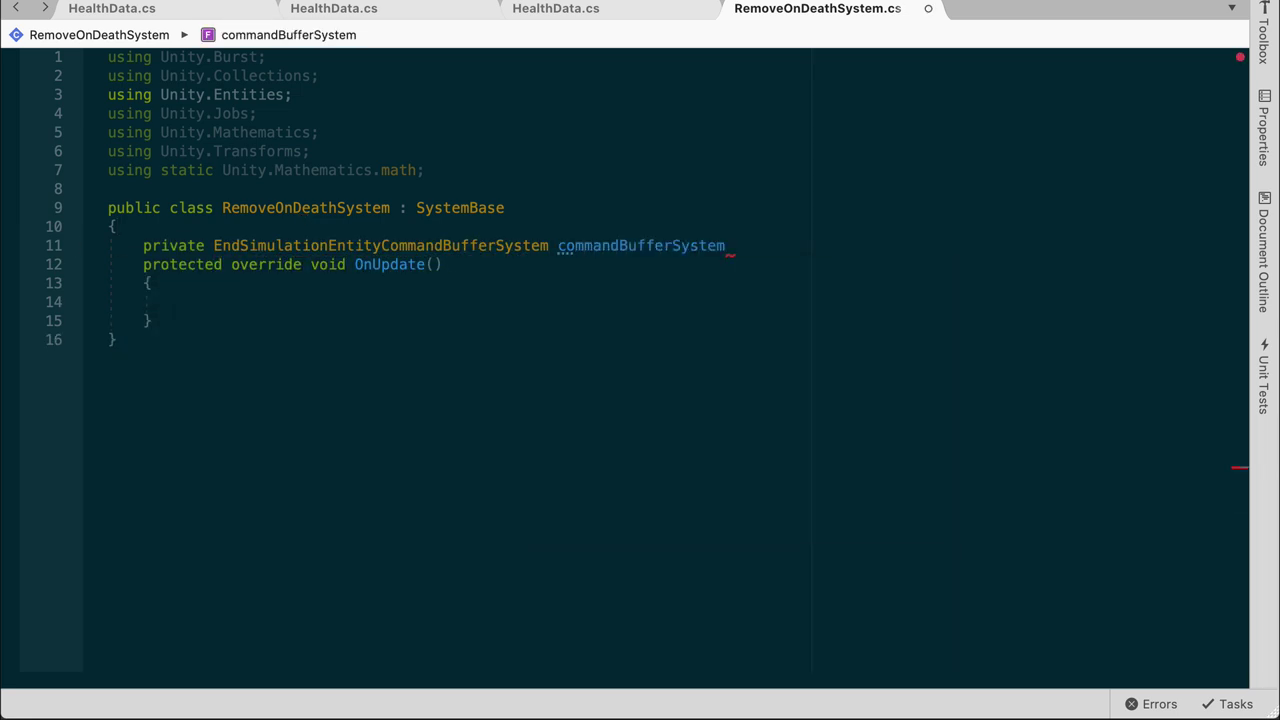
text(;)
key(Return)
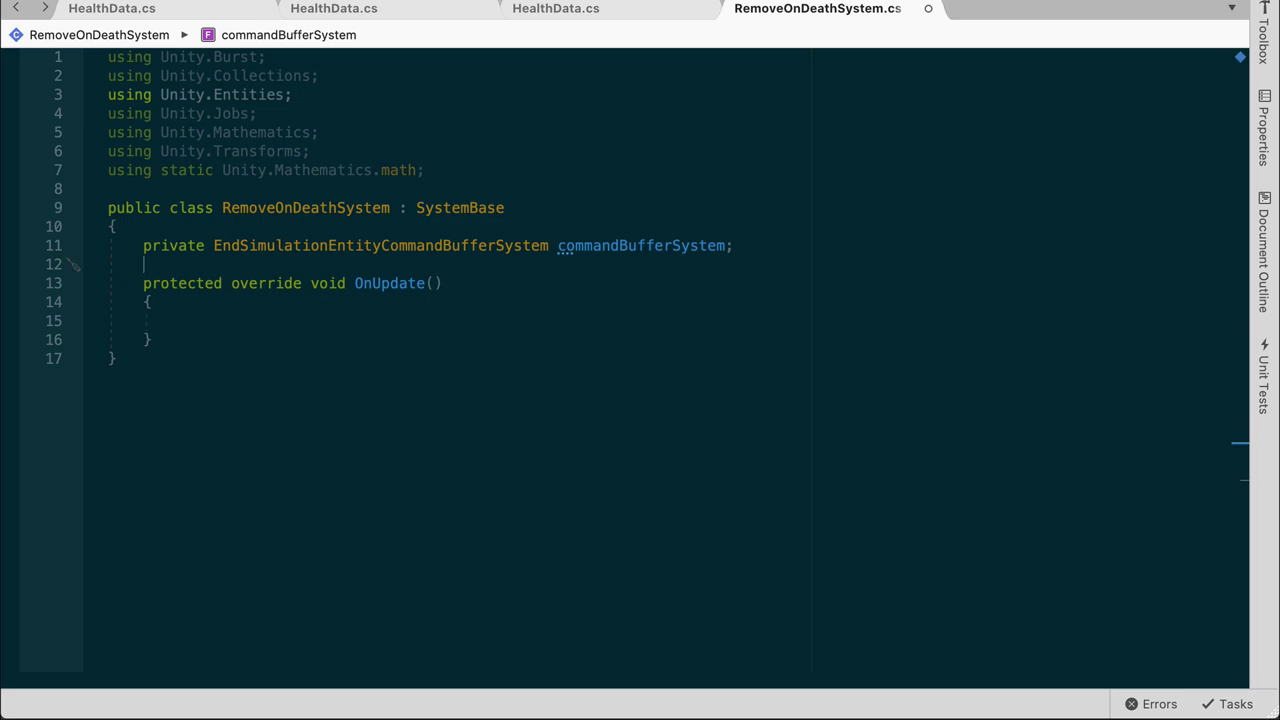
- Override OnCreate to assign World.GetOrCreateSystem<EndSimulationEntityCommandBufferSystem>() to commandBufferSystem
key(Return)
text(prot)
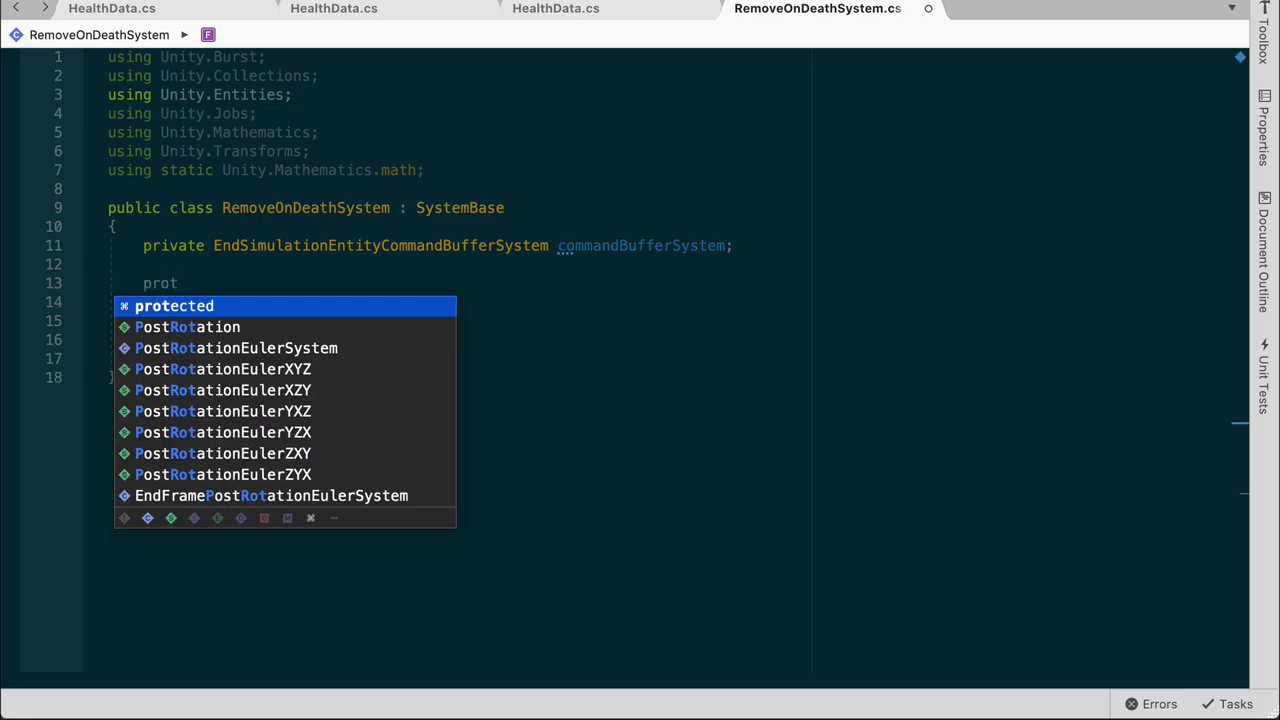
key(Return)
text(override)
key(Return)
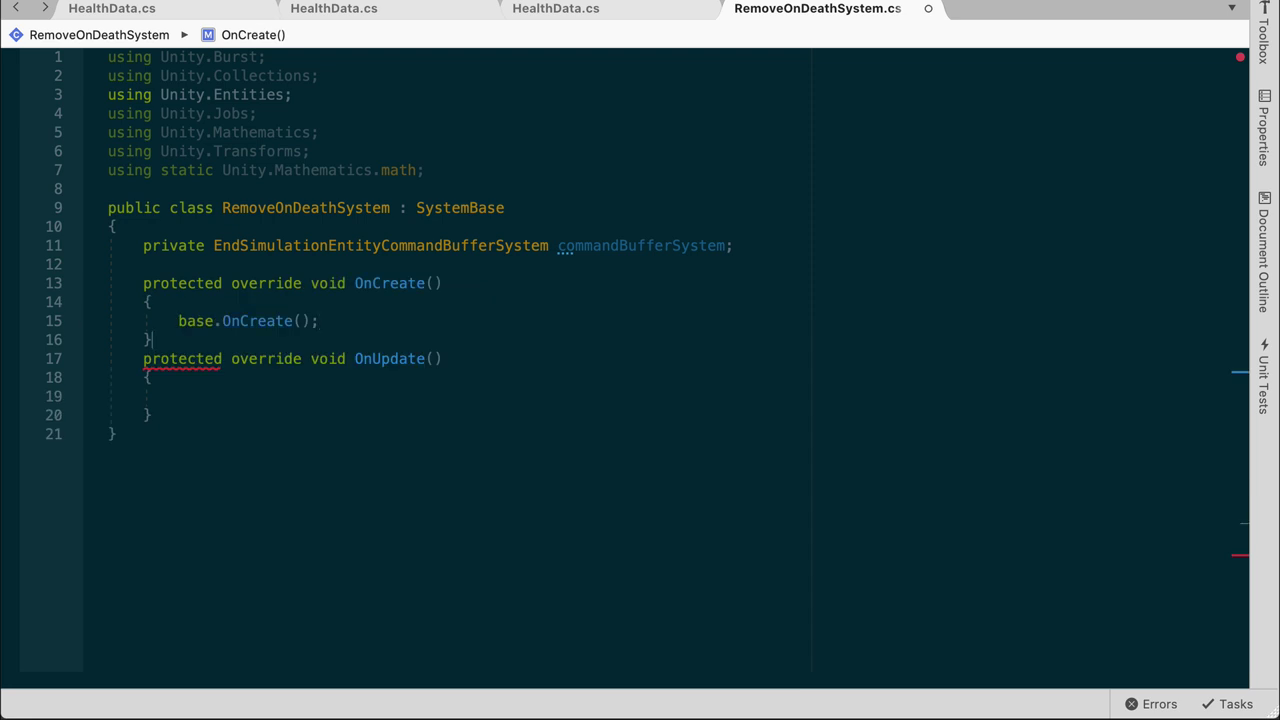
key(Return)
text(commandBufferSystem = World.GetOrCreateSystem<EndSimulationEntityCommandBufferSystem>)
key(Return)
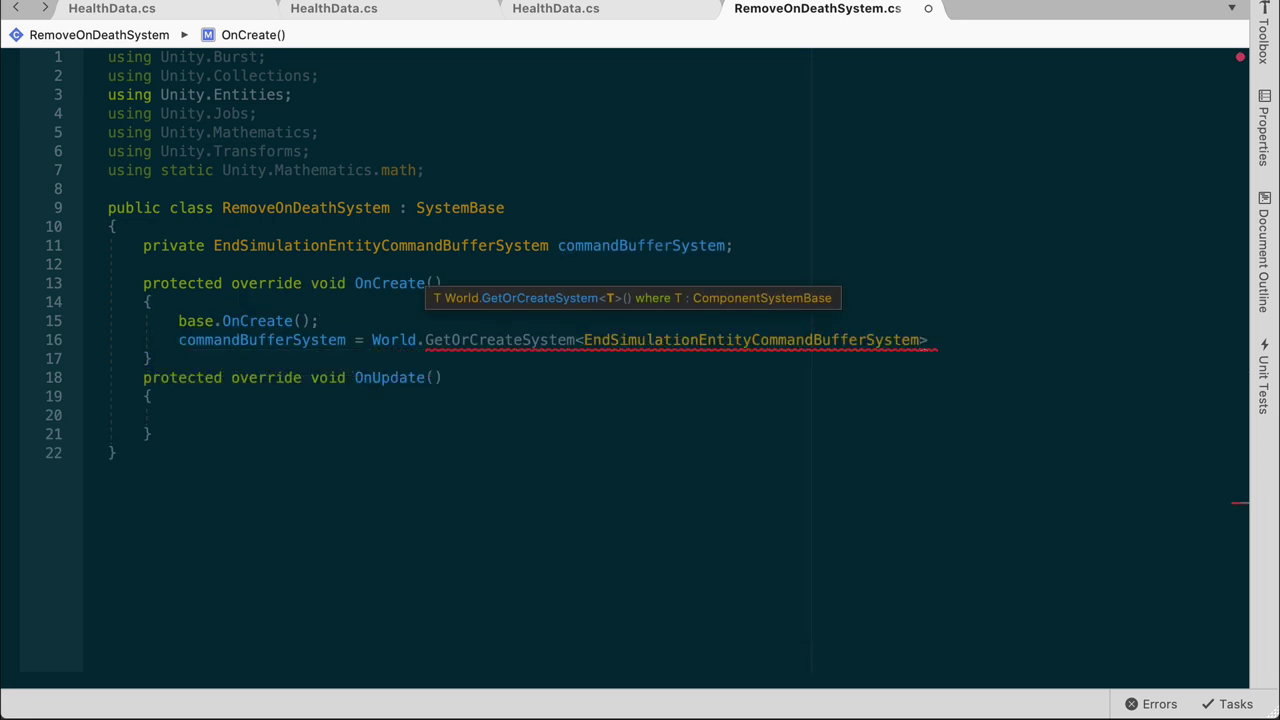
text(();)
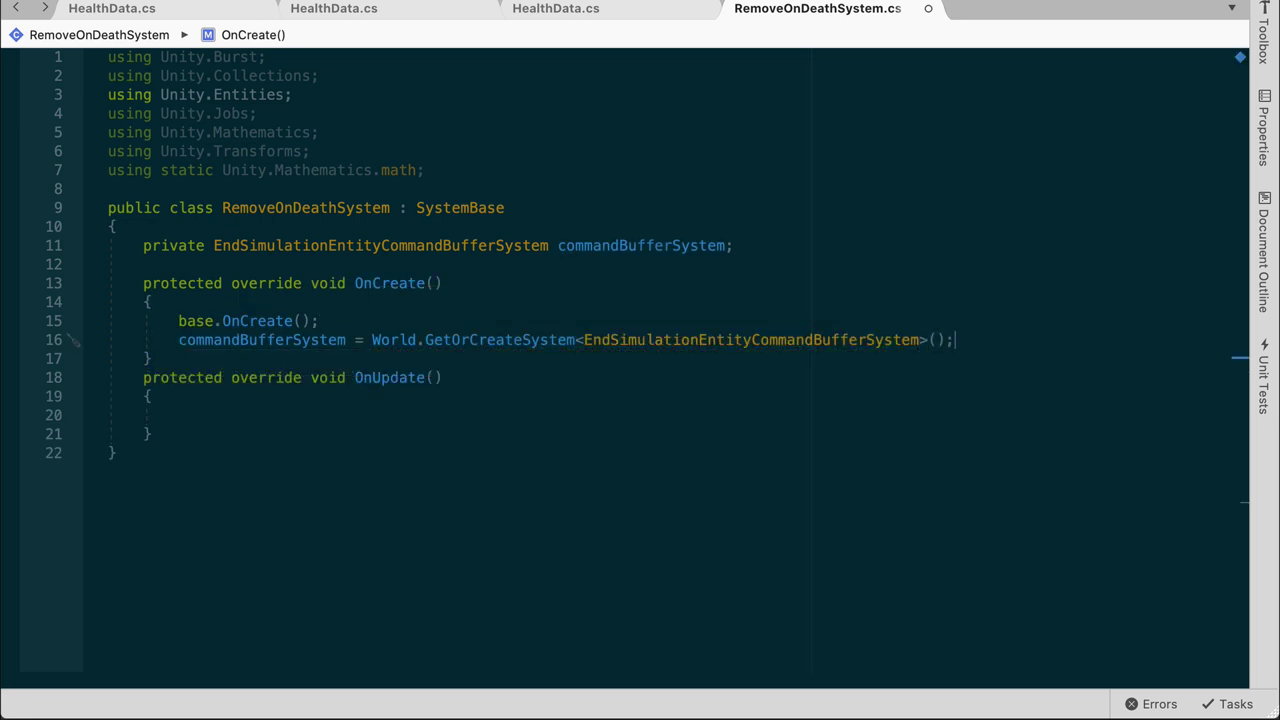
- In OnUpdate, declare entityCommandBuffer as commandBufferSystem.CreateCommandBuffer()
click(255, 417)
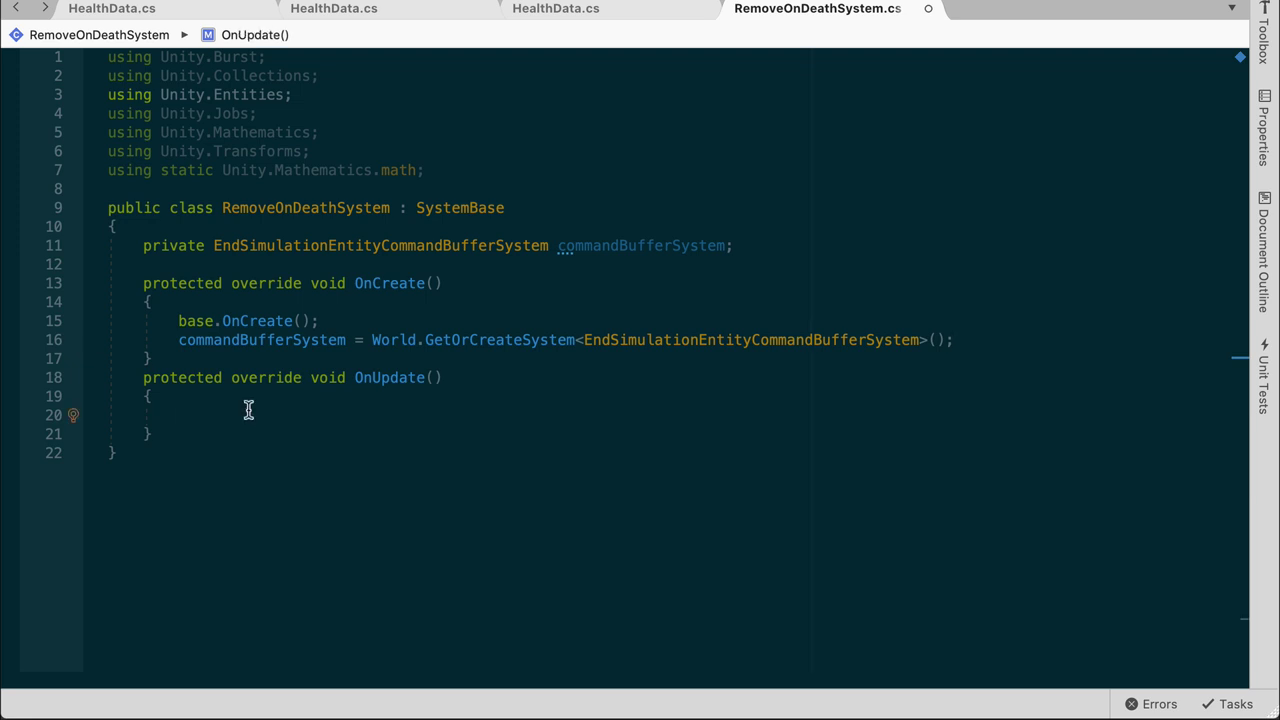
text(EntityC)
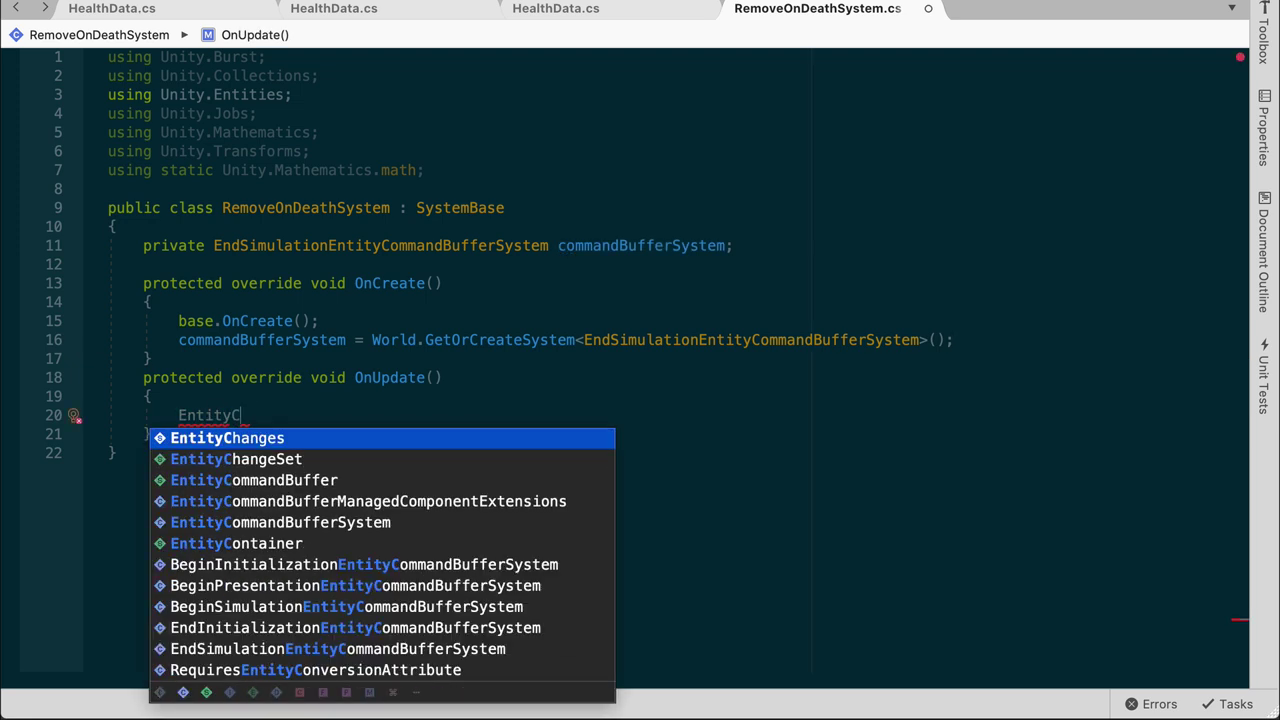
text(ommandBuffer entityCommandBuffer = commandBufferSystem.C)
key(Return)
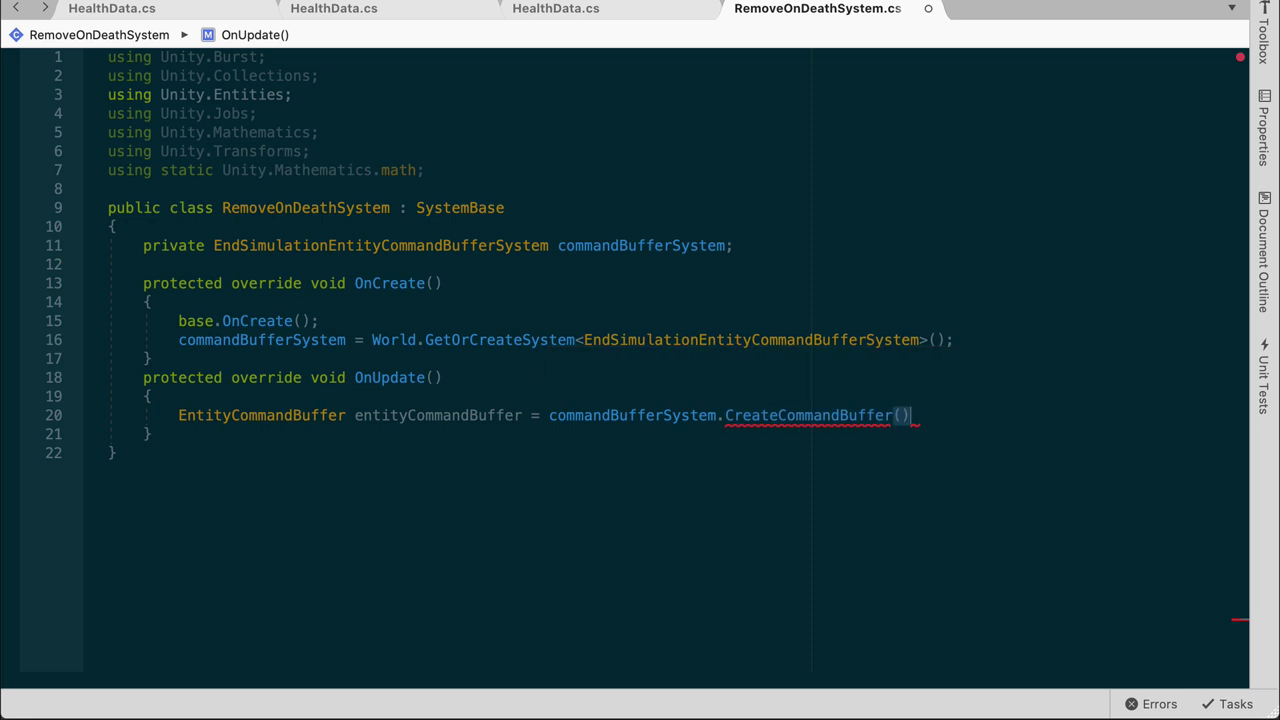
text(;)
key(Return)
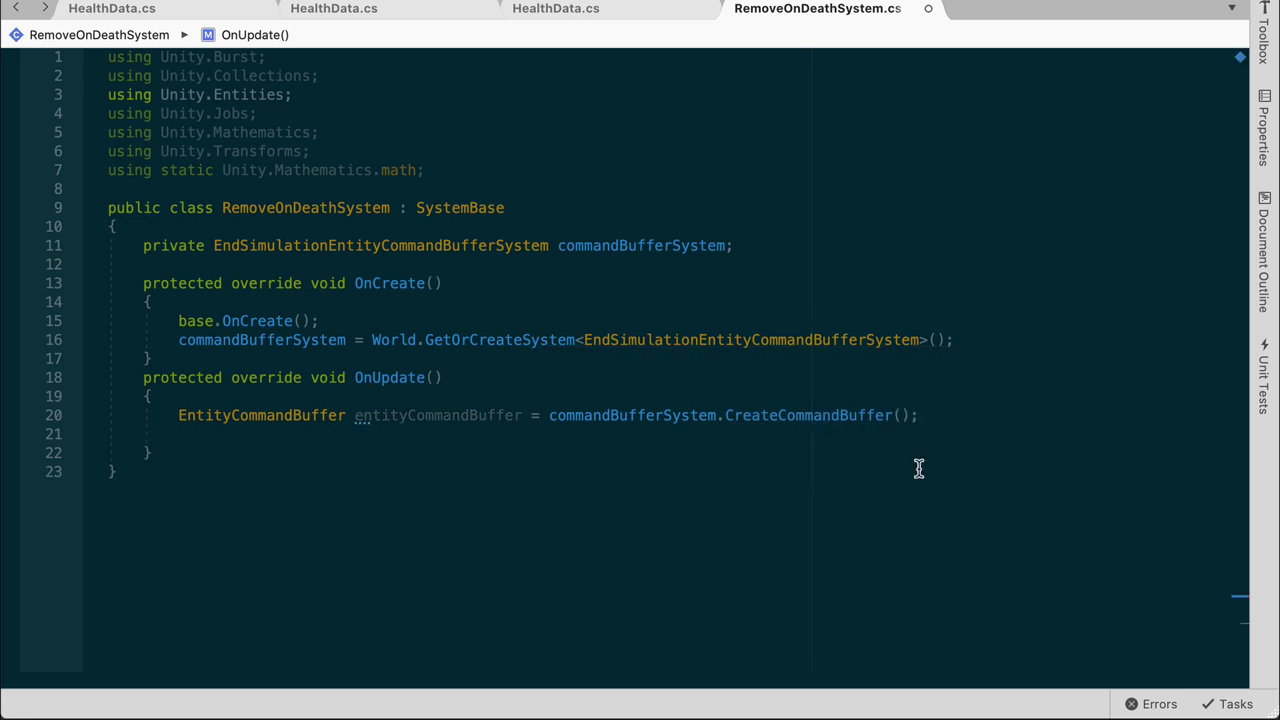
- Below it, call commandBufferSystem.AddJobHandleForProducer(this.Dependency);
key(Return)
key(Return)
text(co)
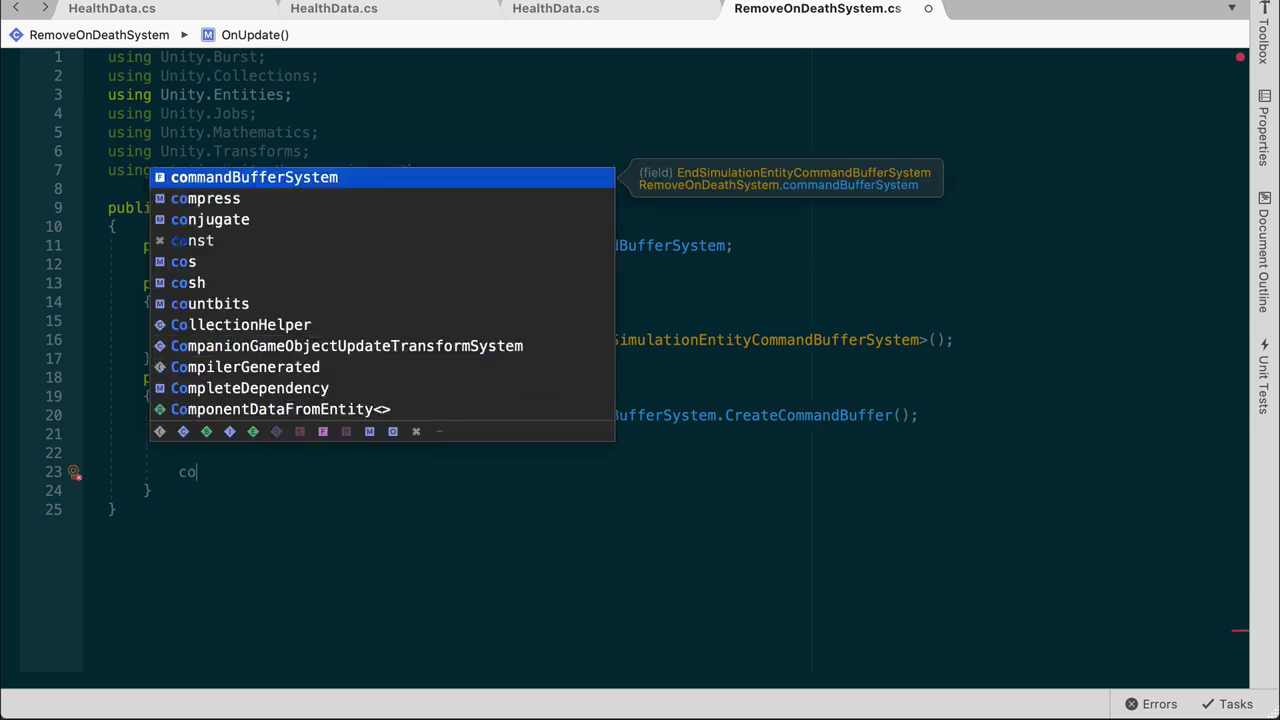
key(Return)
text(.AddJ)
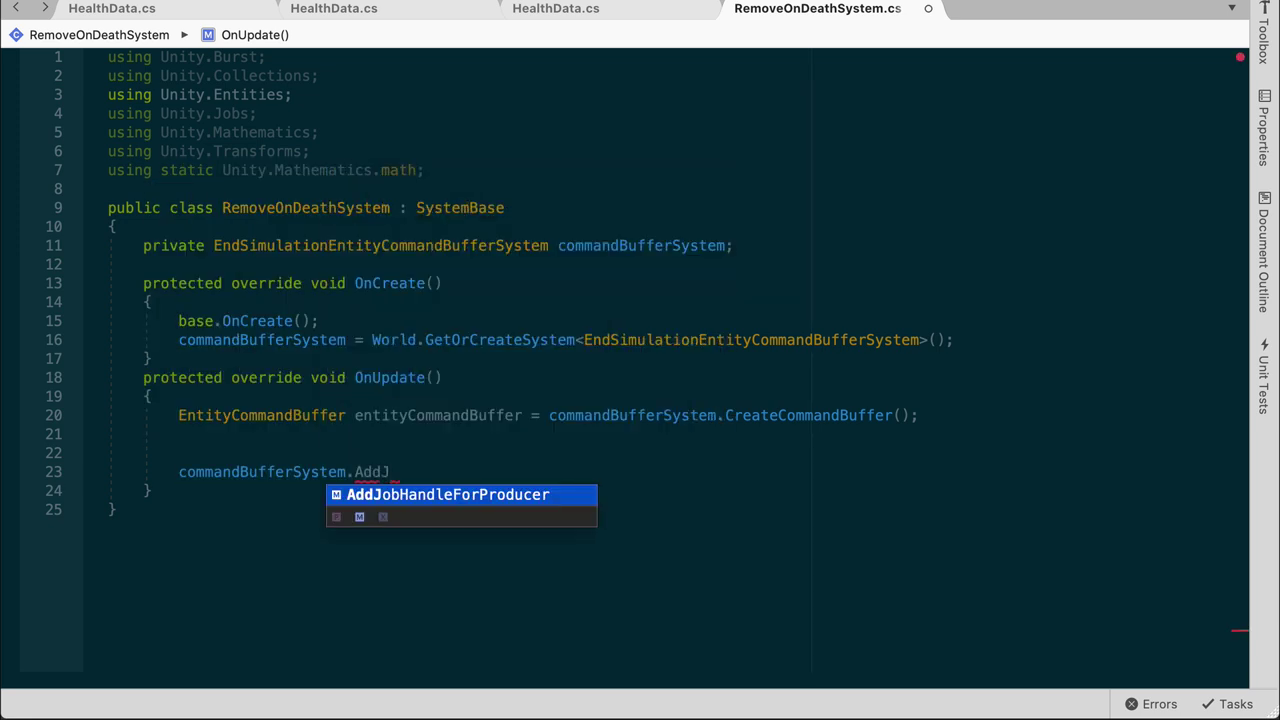
key(Return)
text((this.)
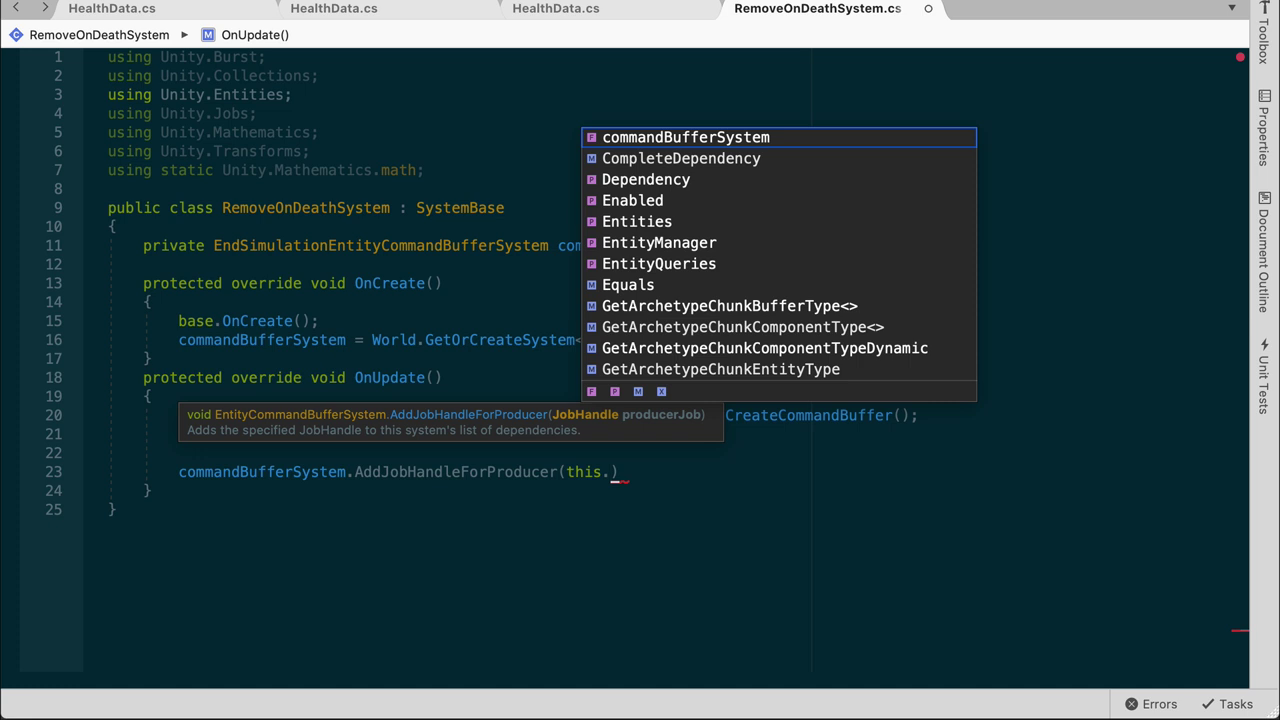
text(D)
key(Return)
key(Right)
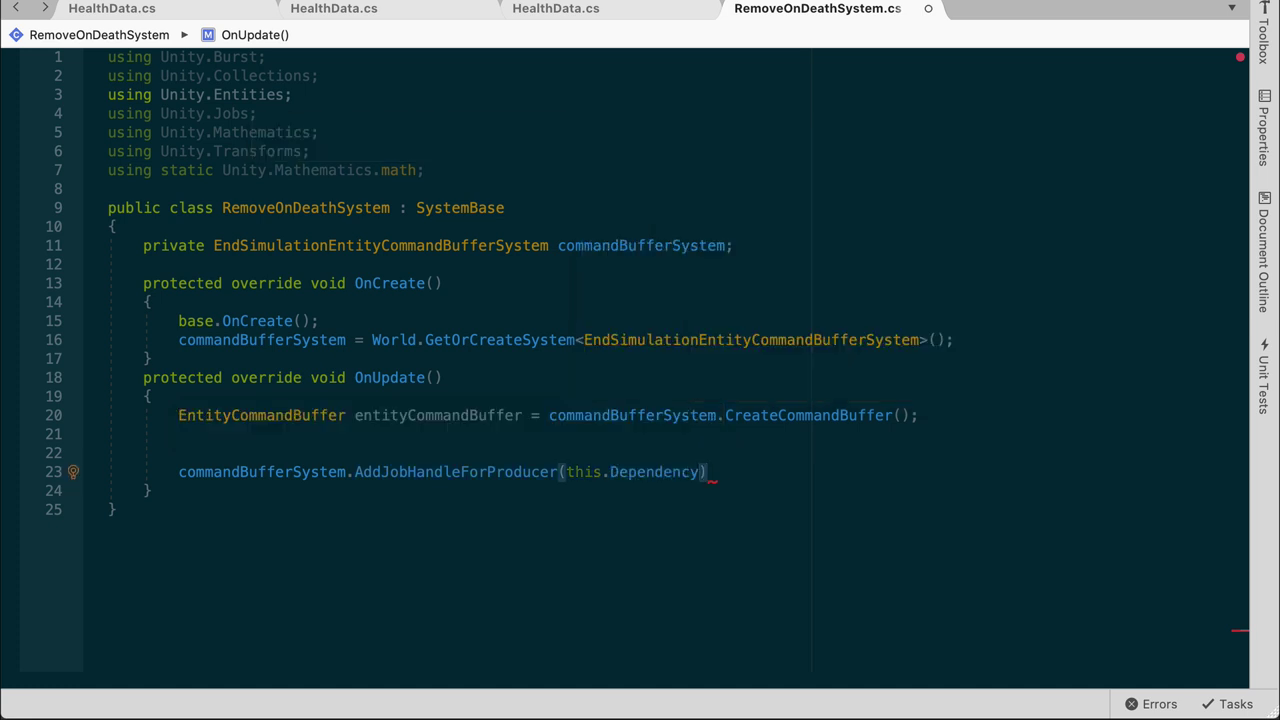
text(;)
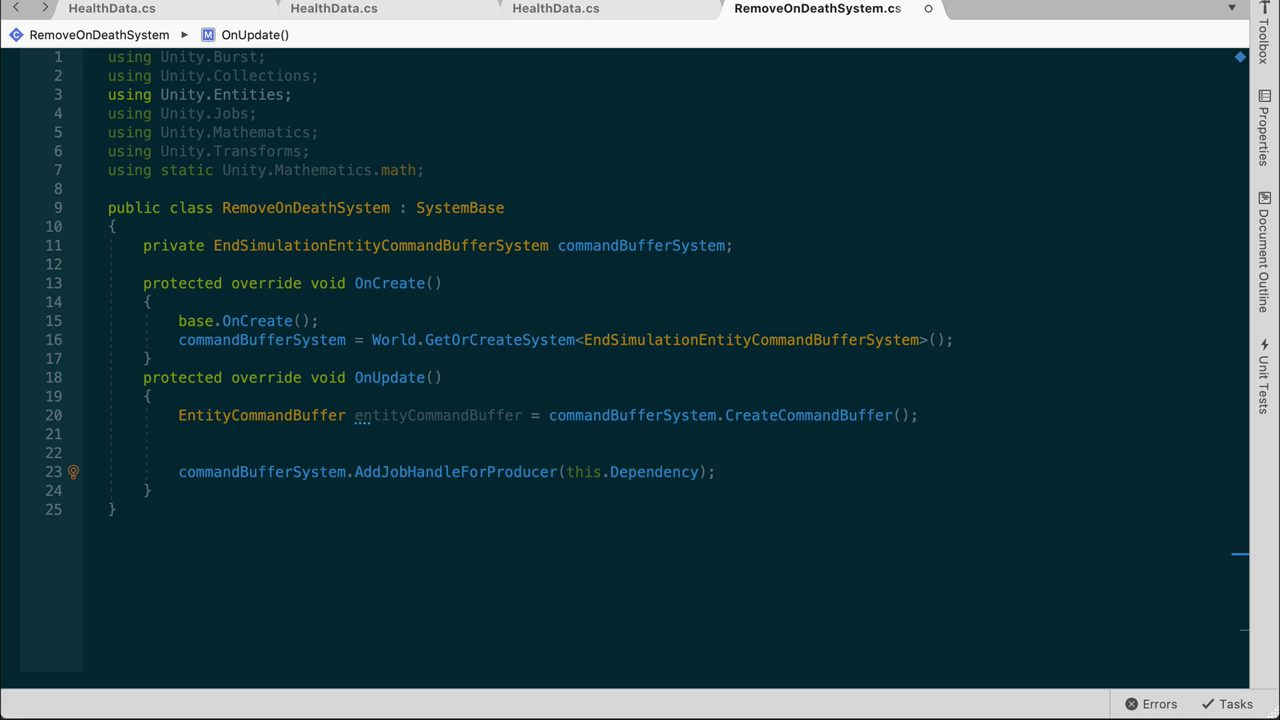
- Add an Entities.ForEach().Schedule(); statement above the producer registration
click(840, 447)
text(Enti)
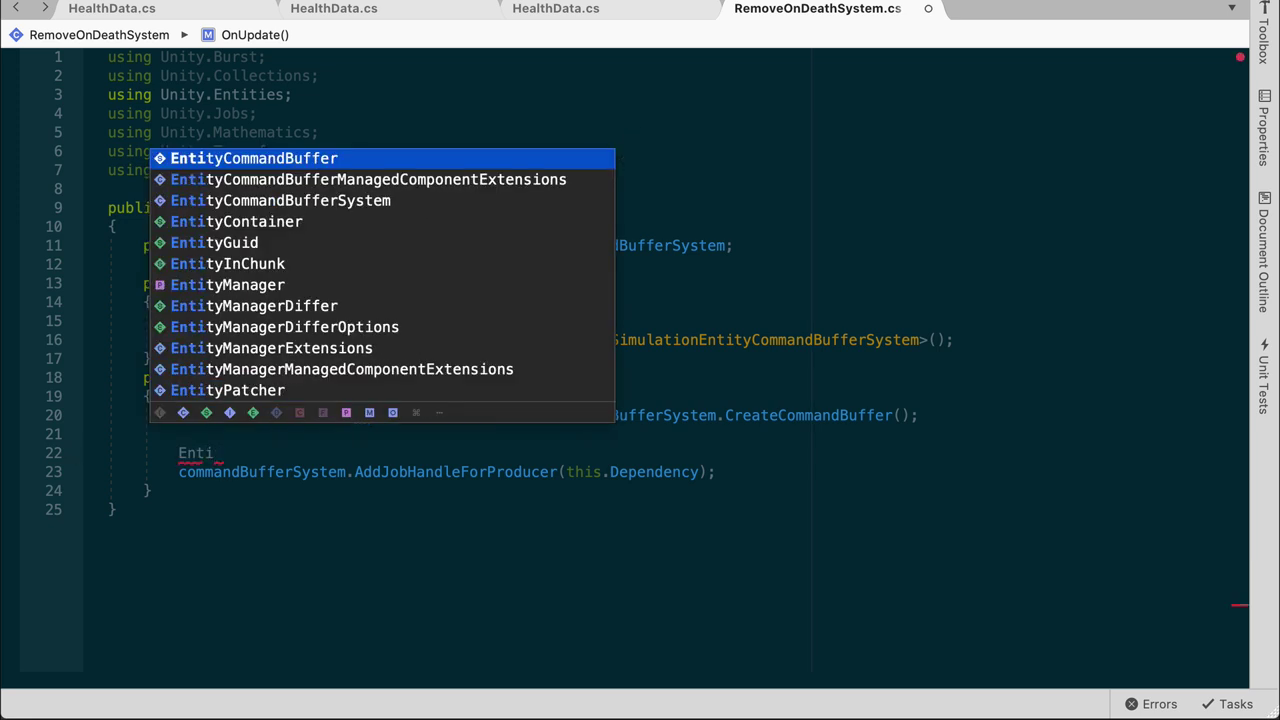
text(ties.F)
key(Return)
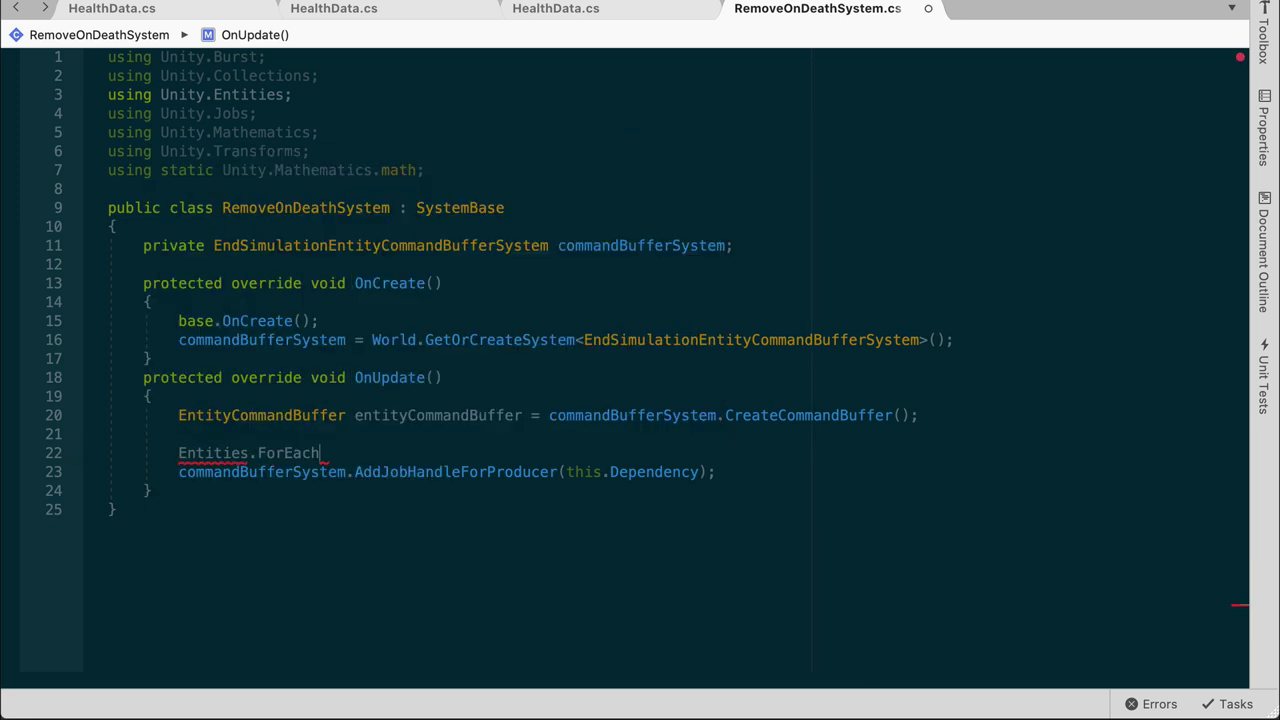
text(().Sched)
text(ule())
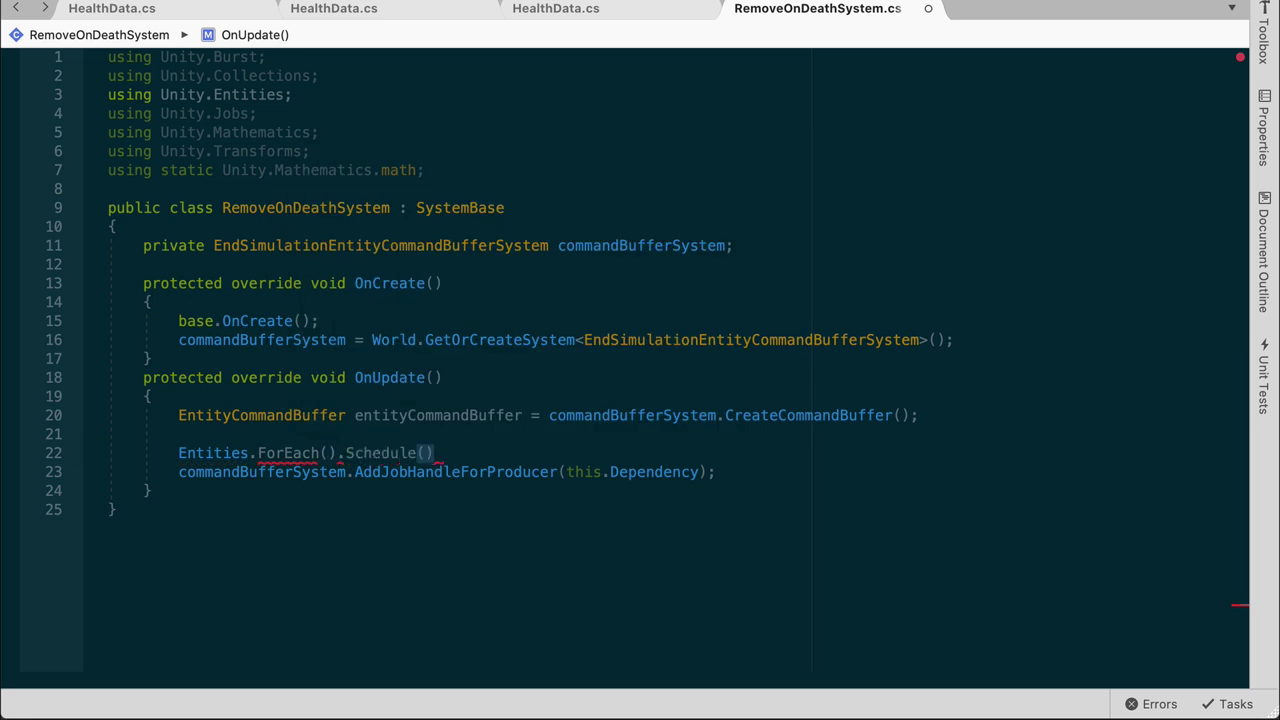
text(;)
key(Return)
- Give ForEach a multi-line lambda taking Entity entity and in HealthData healthData
double_click(213, 453)
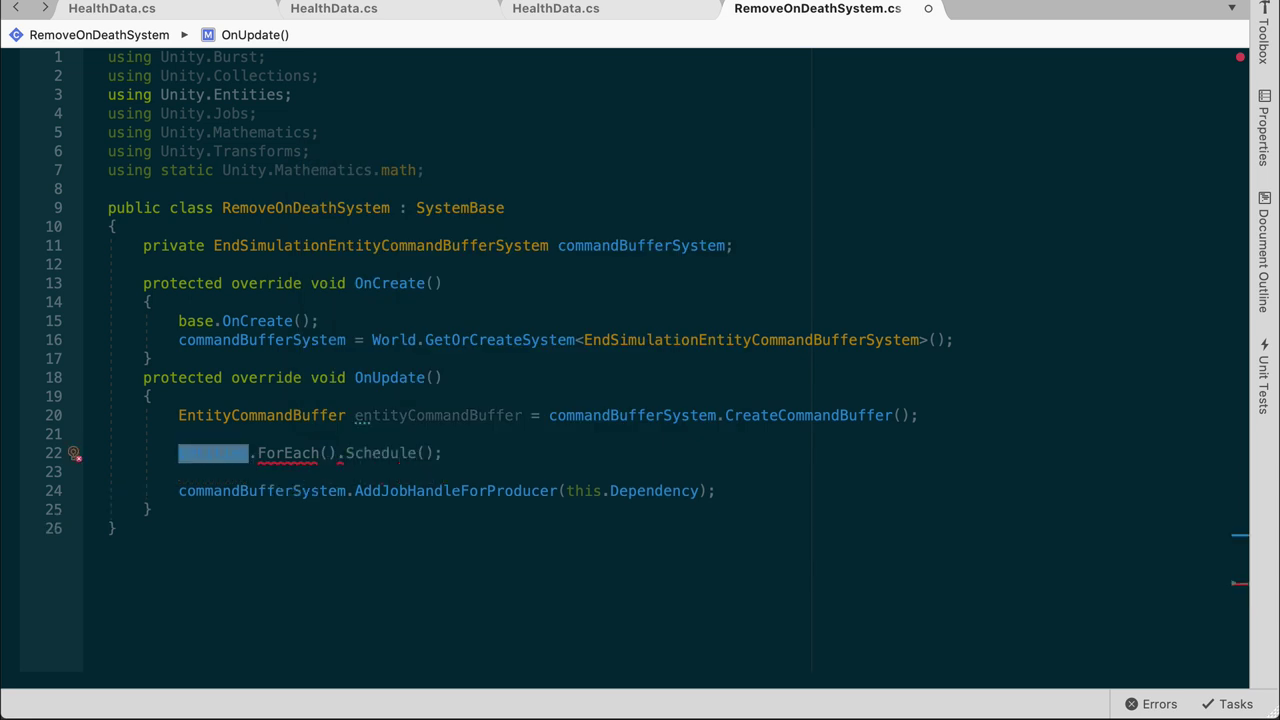
click(329, 453)
text(() => )
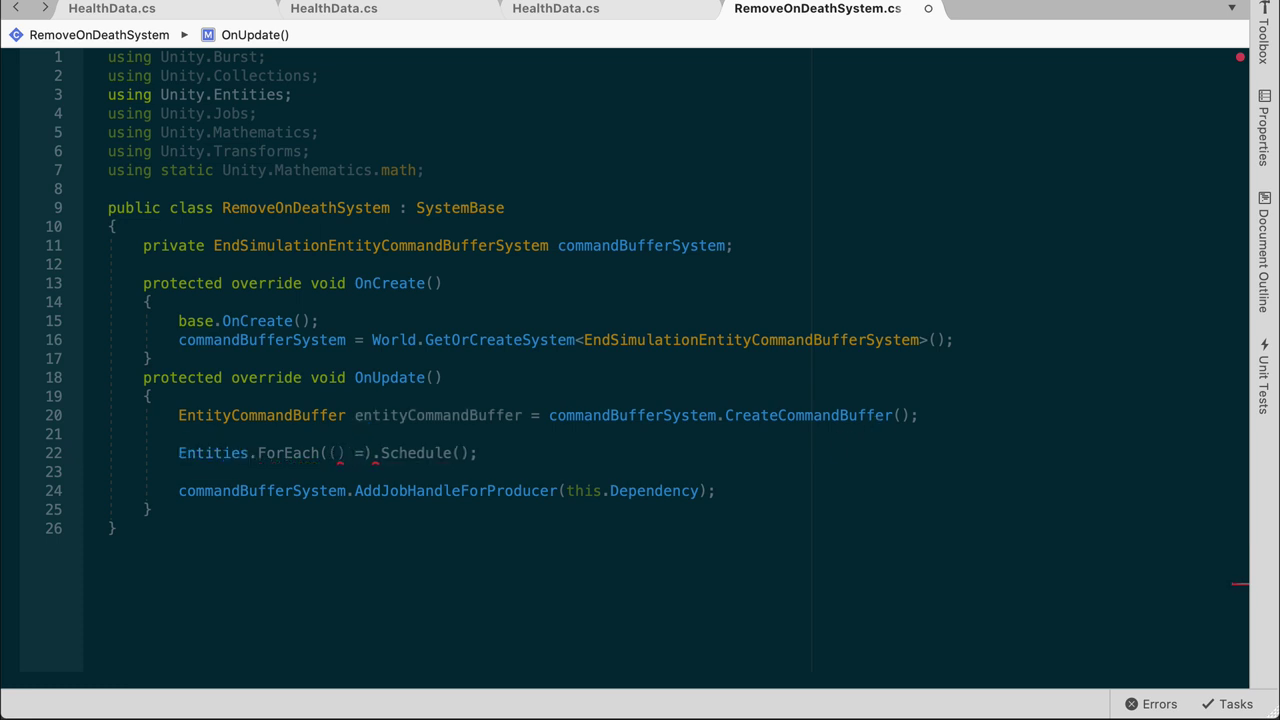
text({ )
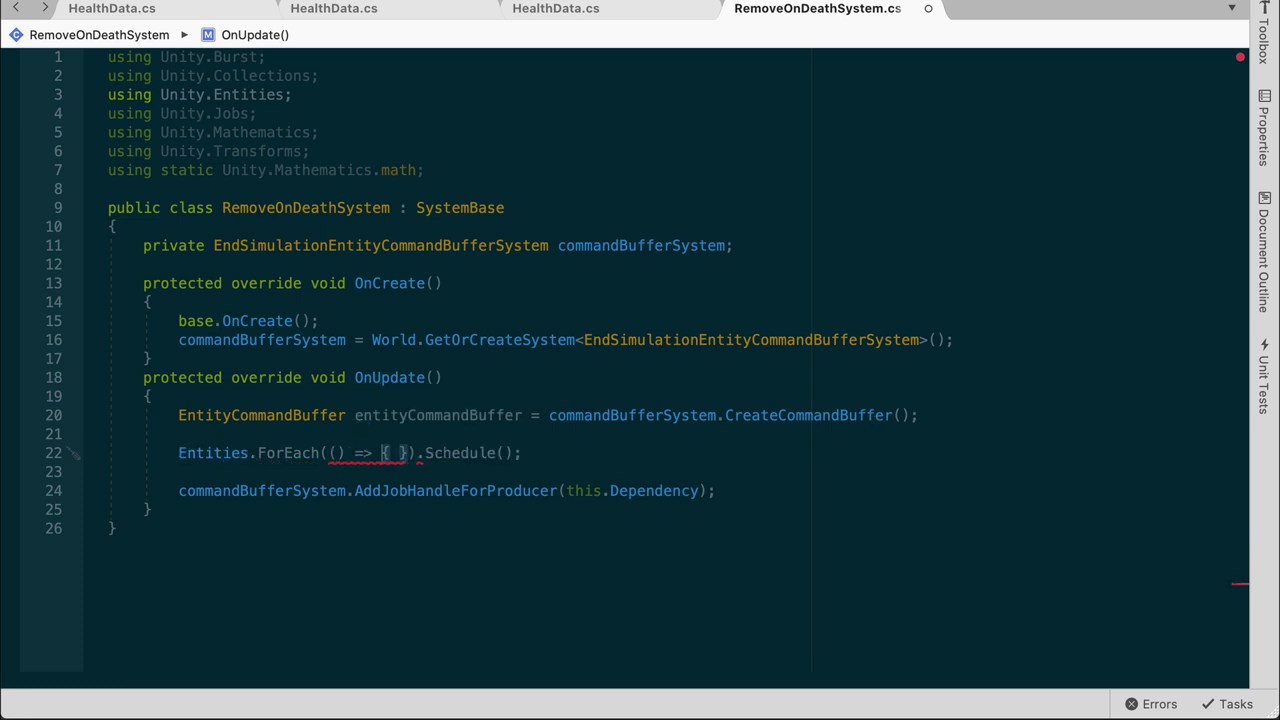
text(})
key(Return)
key(Return)
key(Return)
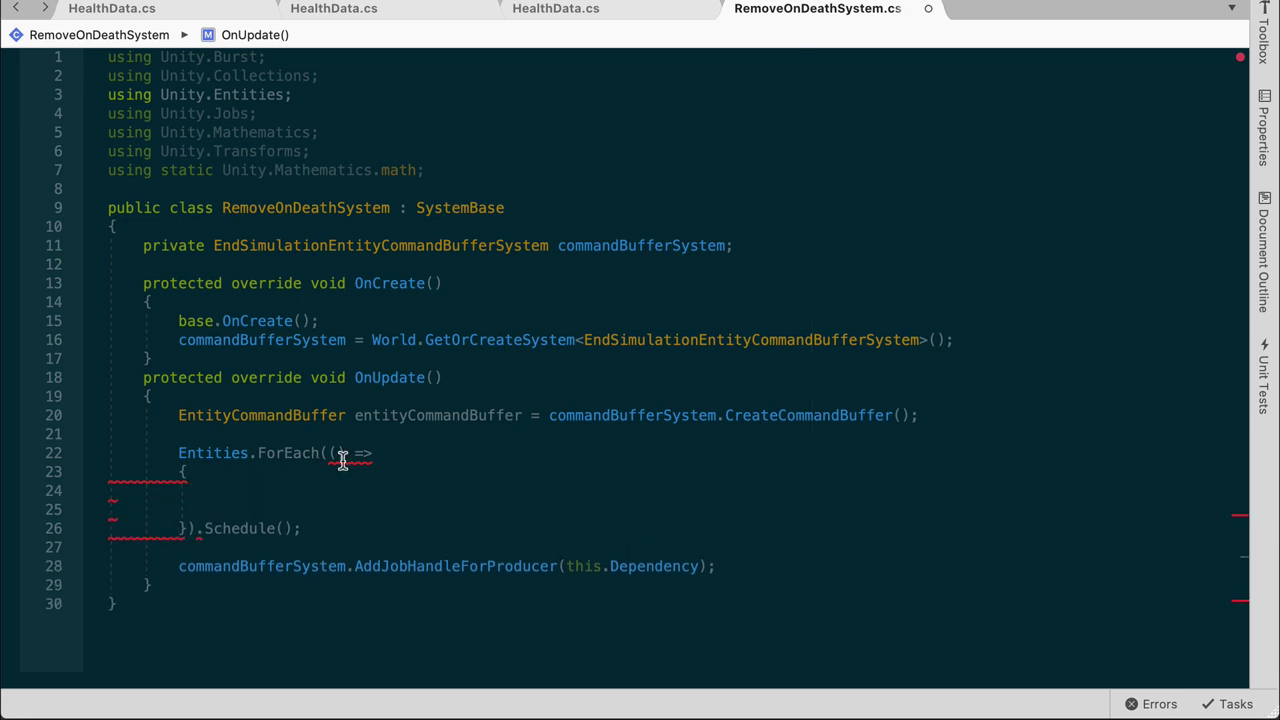
text(in)
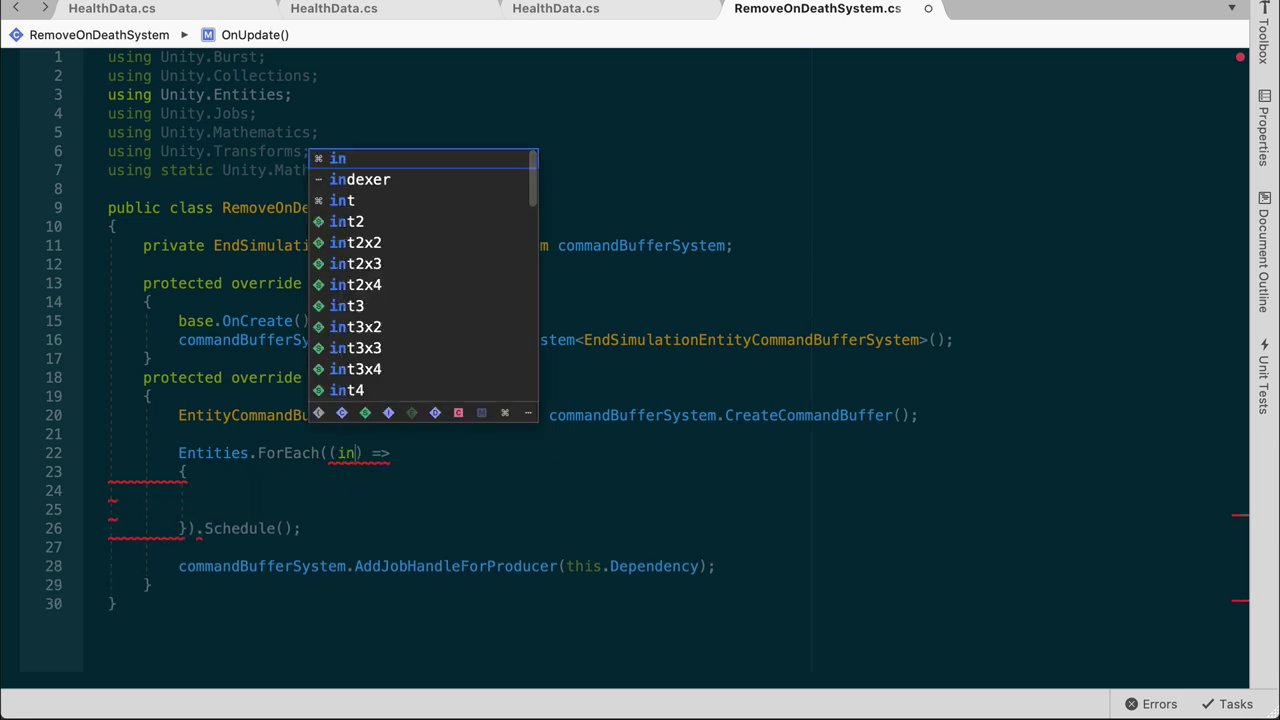
text( H)
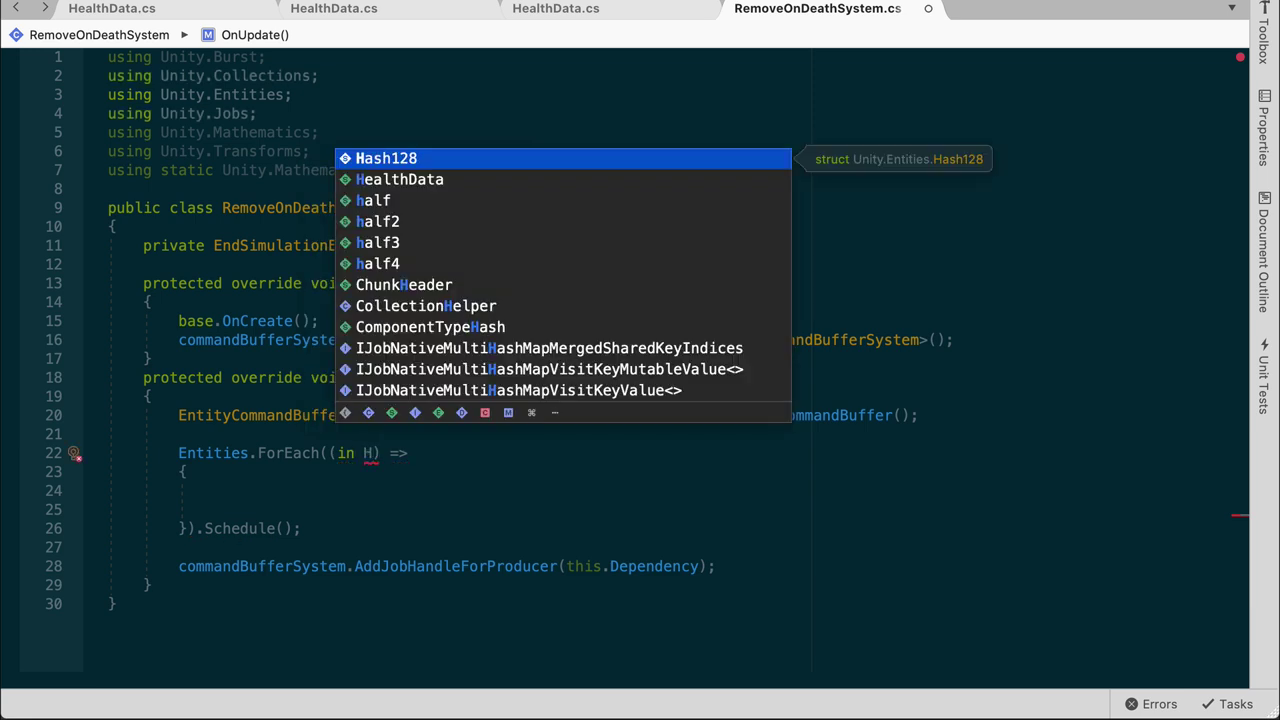
text(e)
key(Return)
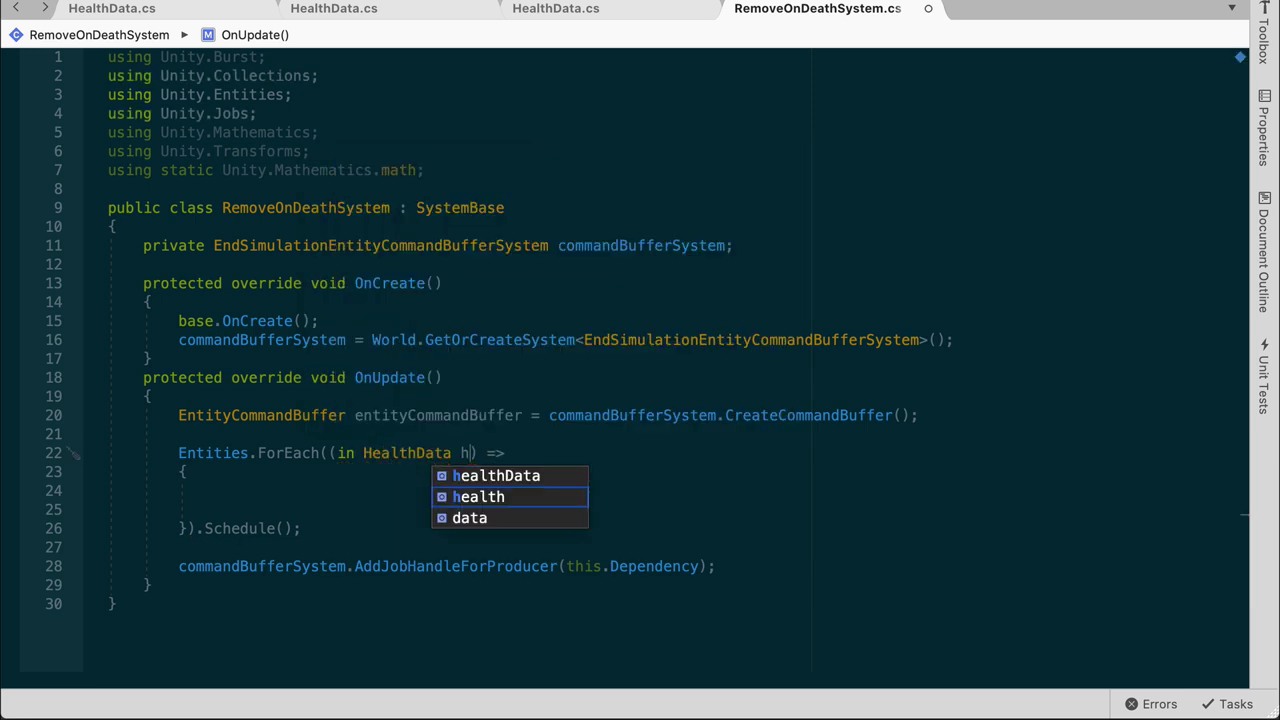
key(Return)
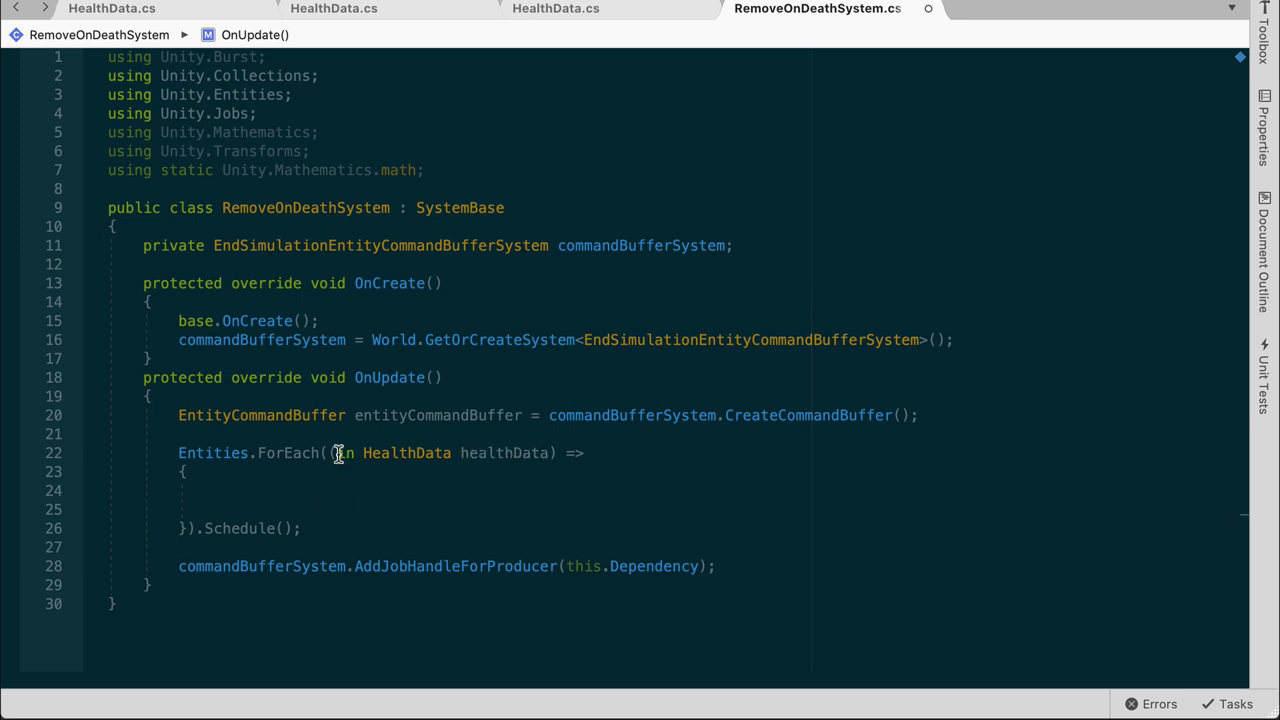
text(En)
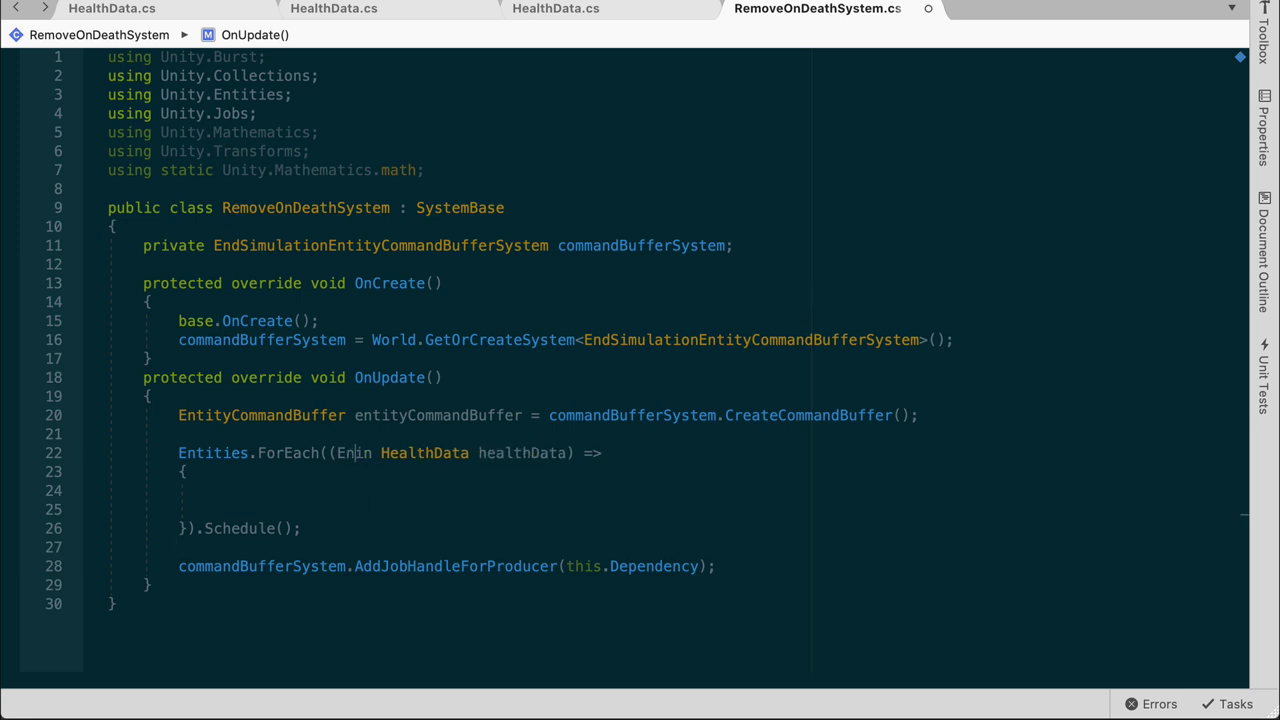
text(tity entit)
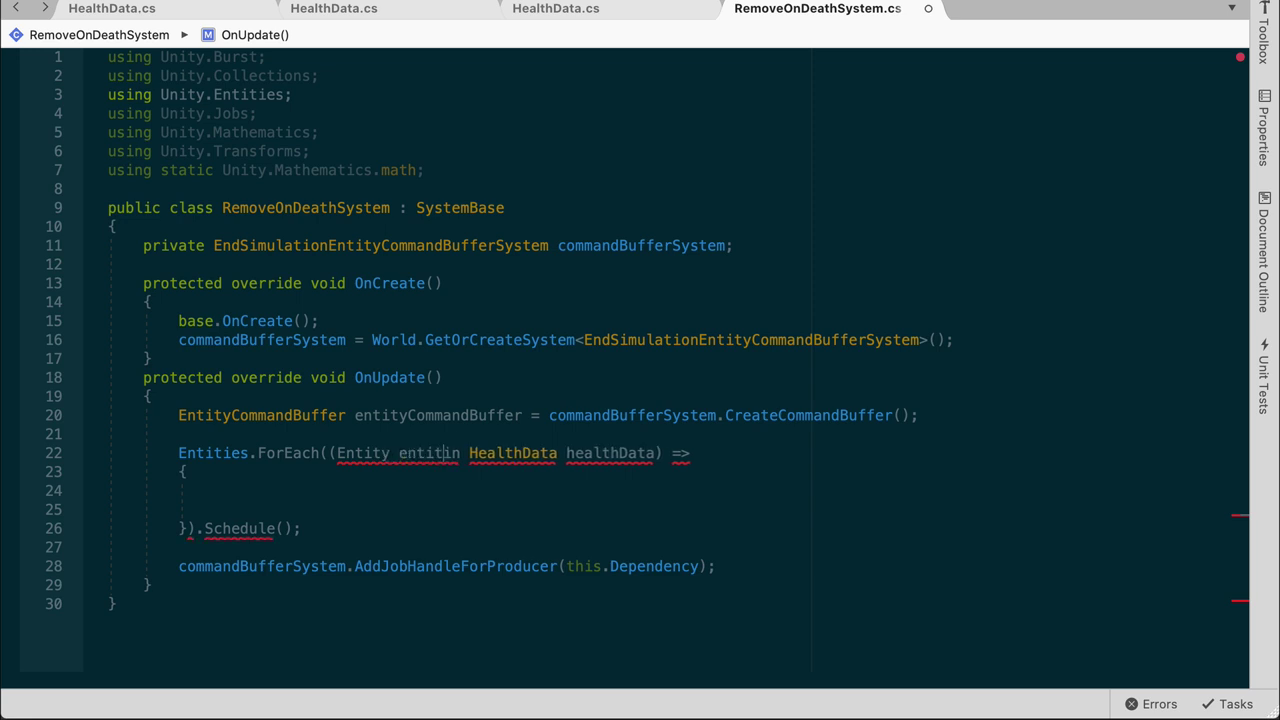
text(y,)
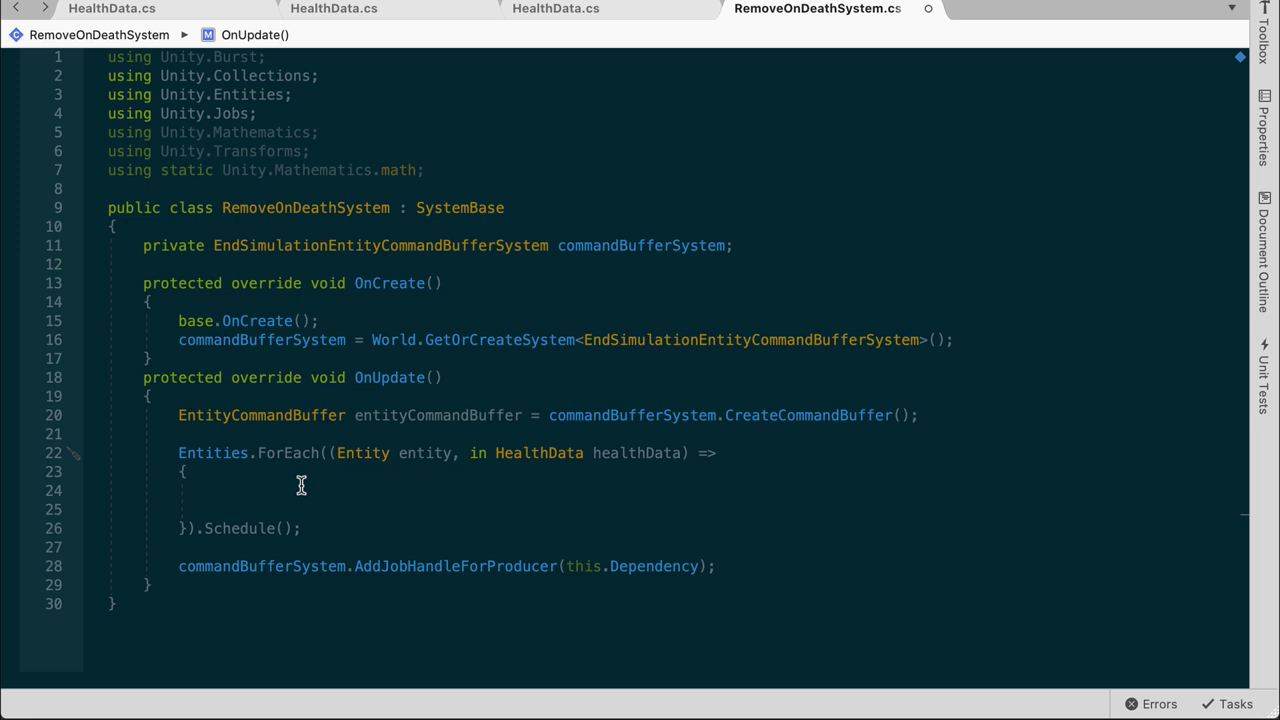
- Filter the query with .WithAny<PlayerTag,ChaserTag>() on its own line before ForEach
click(258, 453)
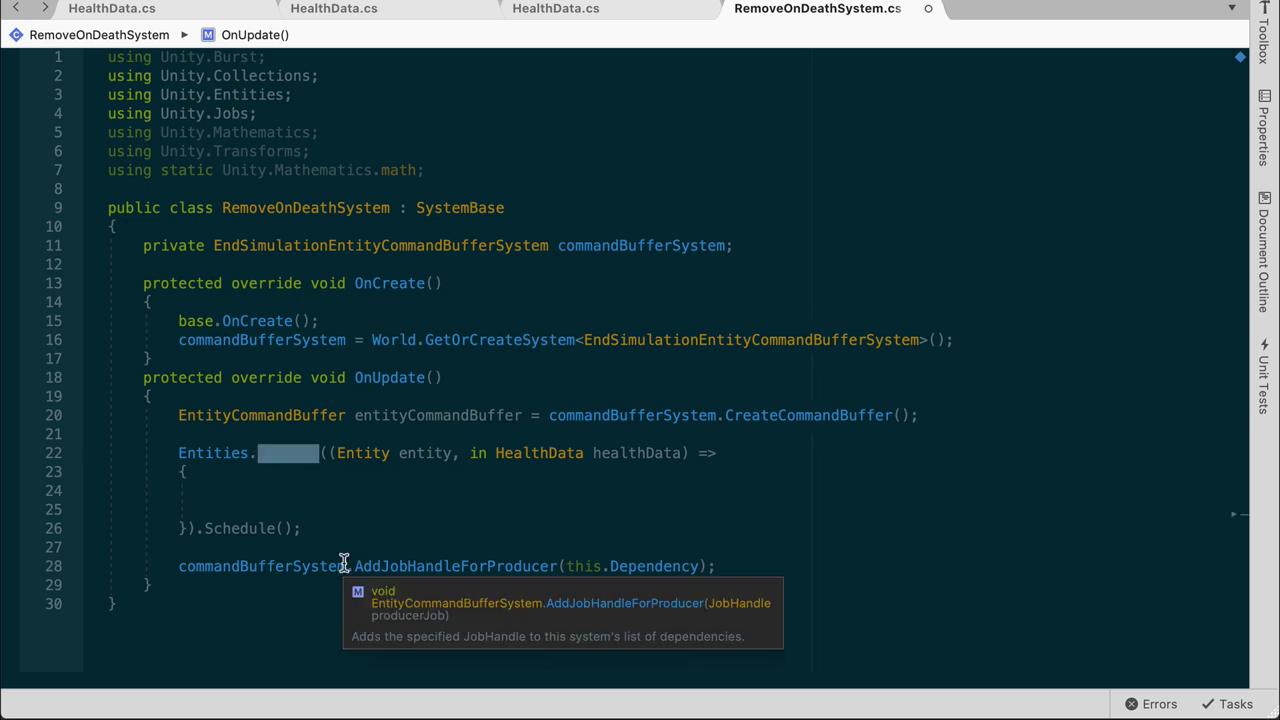
key(Return)
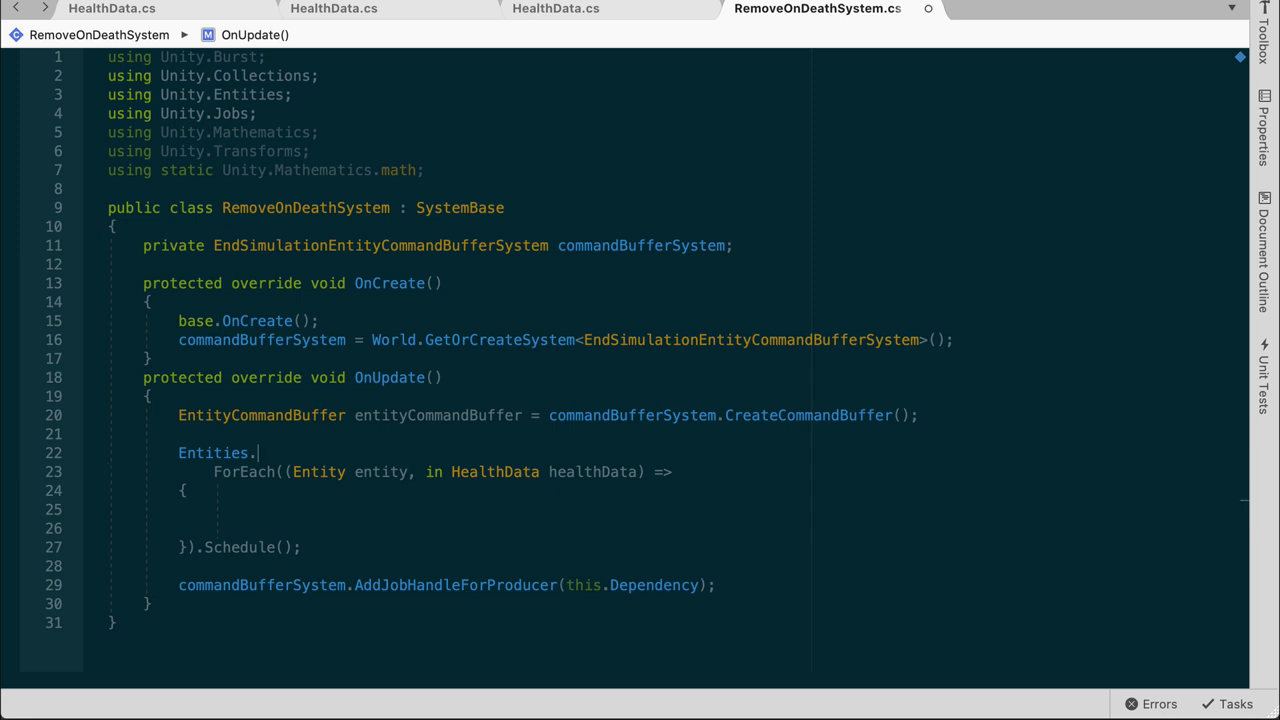
key(Return)
text(WithA)
key(Return)
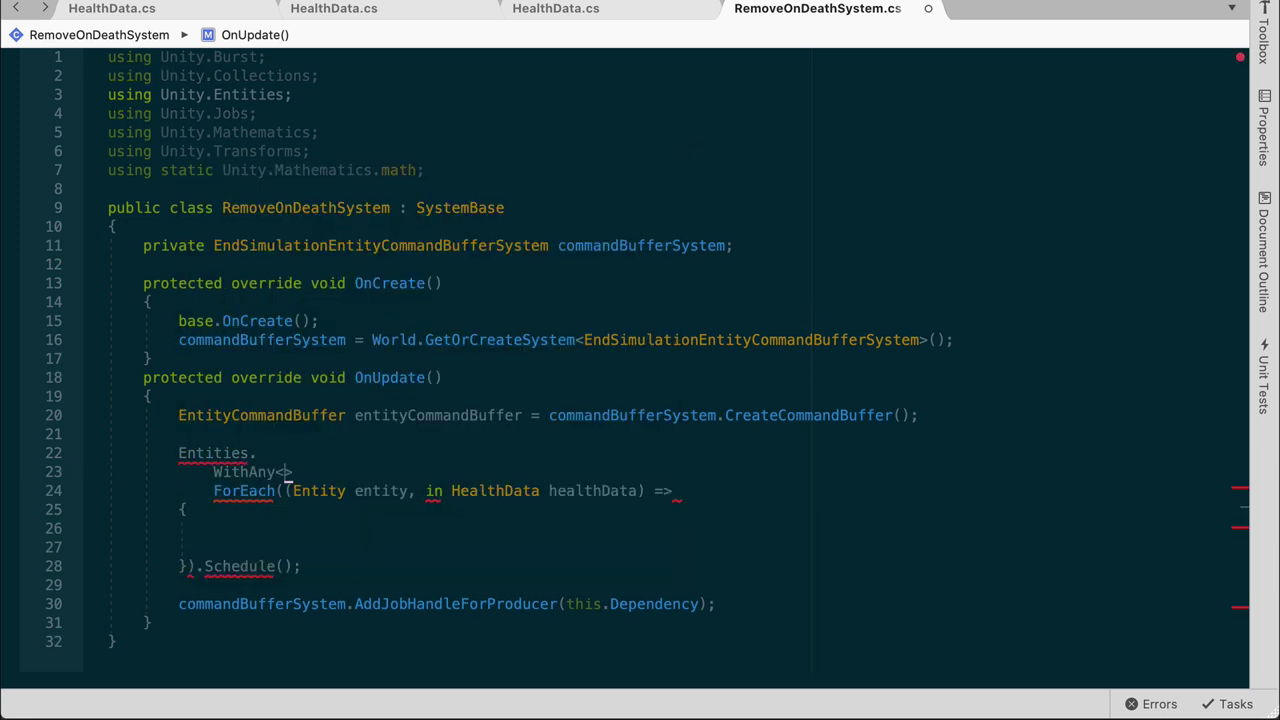
text(Play)
key(Down)
key(Down)
key(Down)
key(Return)
text(,C)
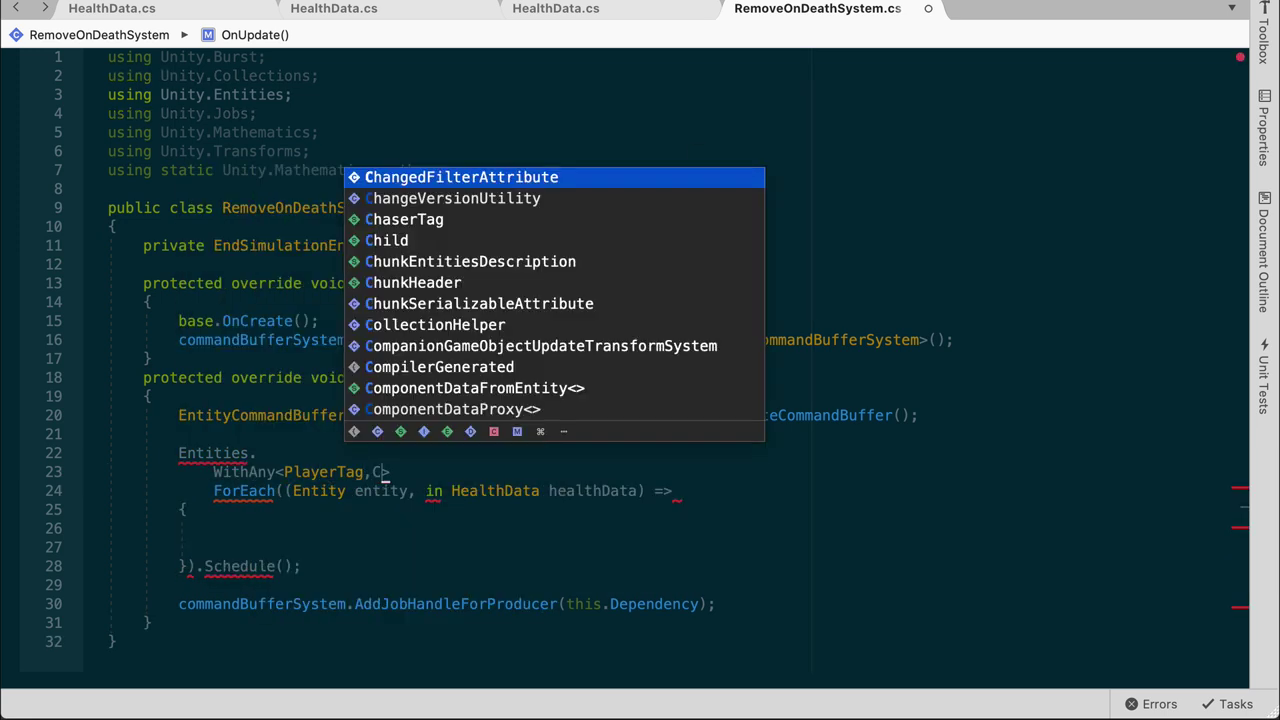
text(hase)
key(Return)
text(())
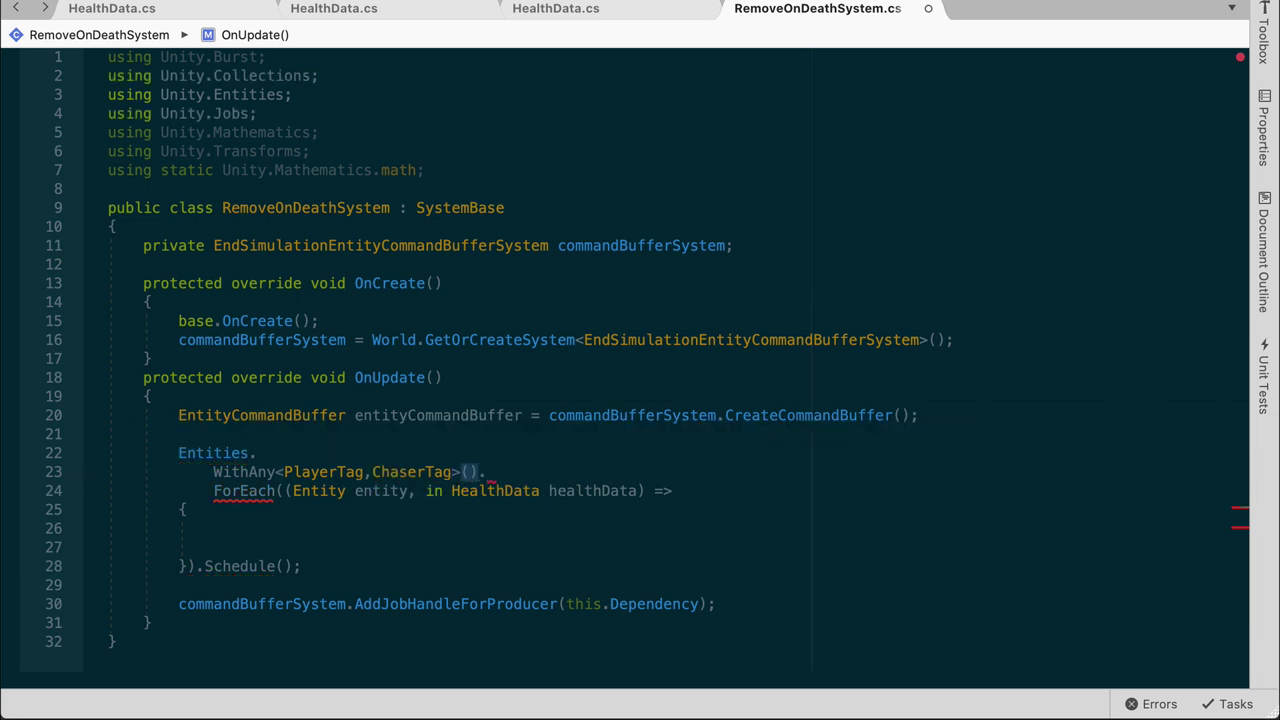
text(.)
- Open the lambda body and add an if (healthData.isDead) block
click(620, 547)
click(165, 566)
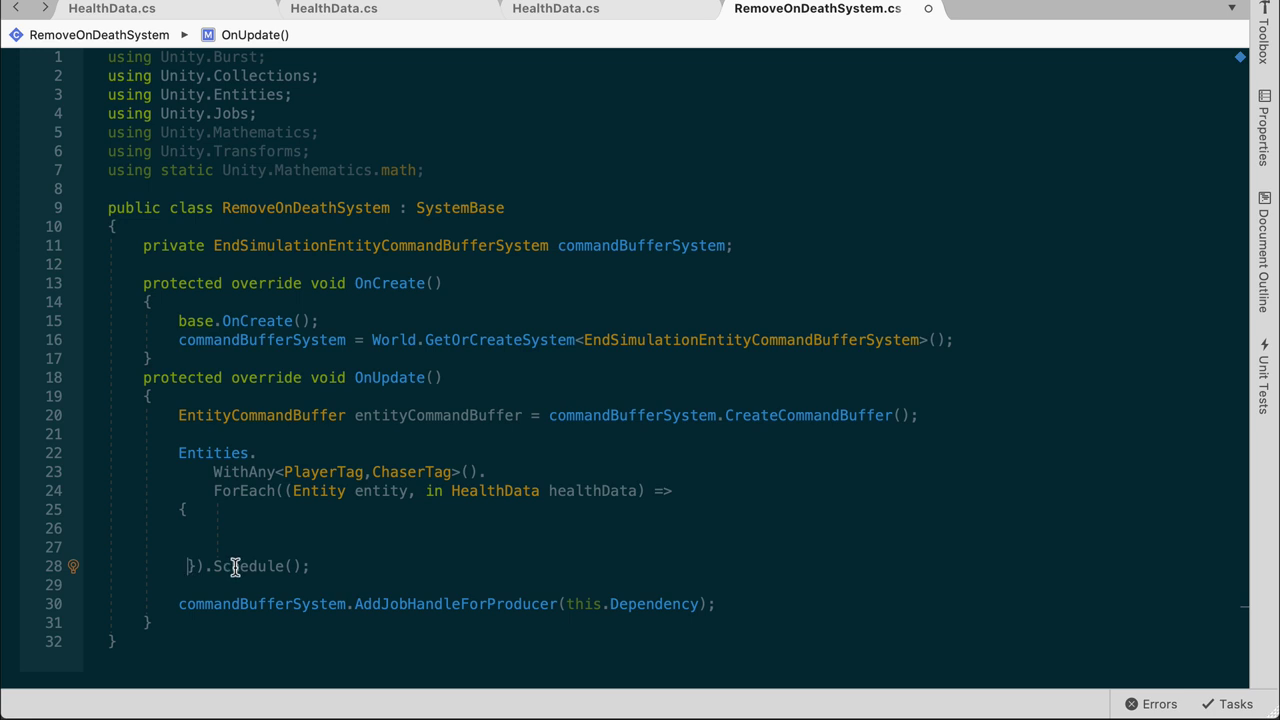
click(175, 502)
text({)
key(Down)
text(if (healthData.)
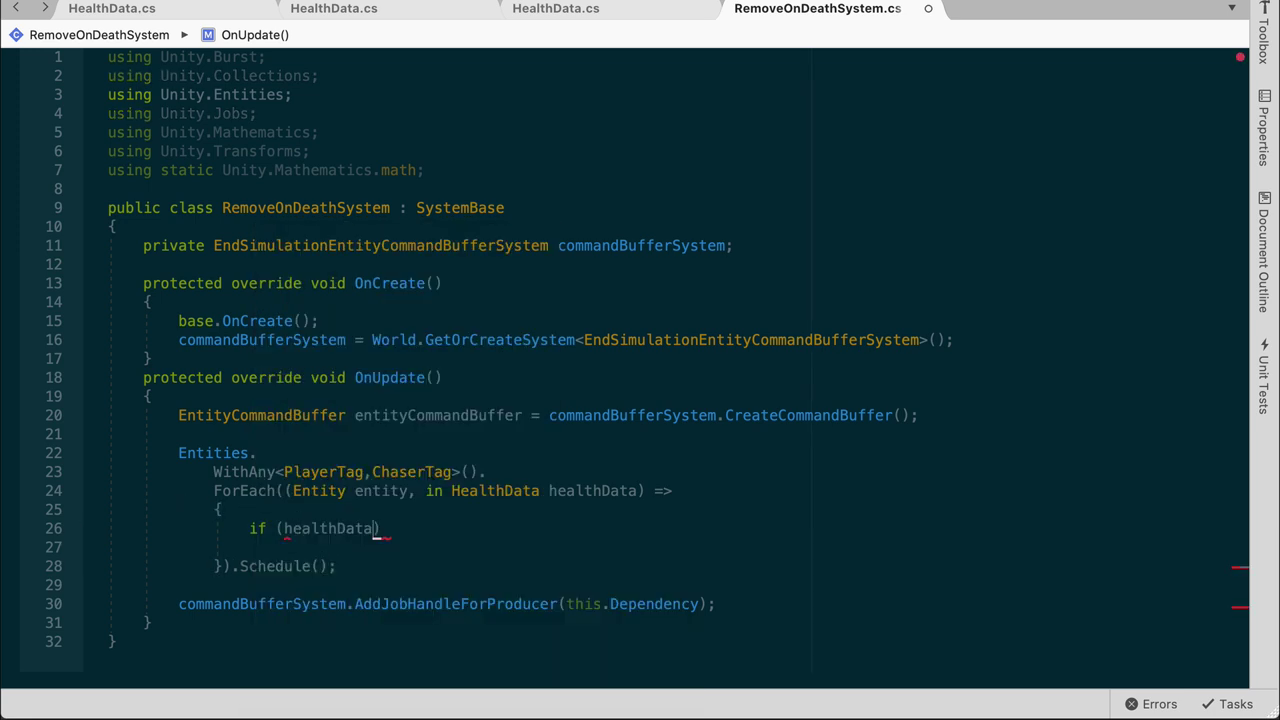
text(isDead))
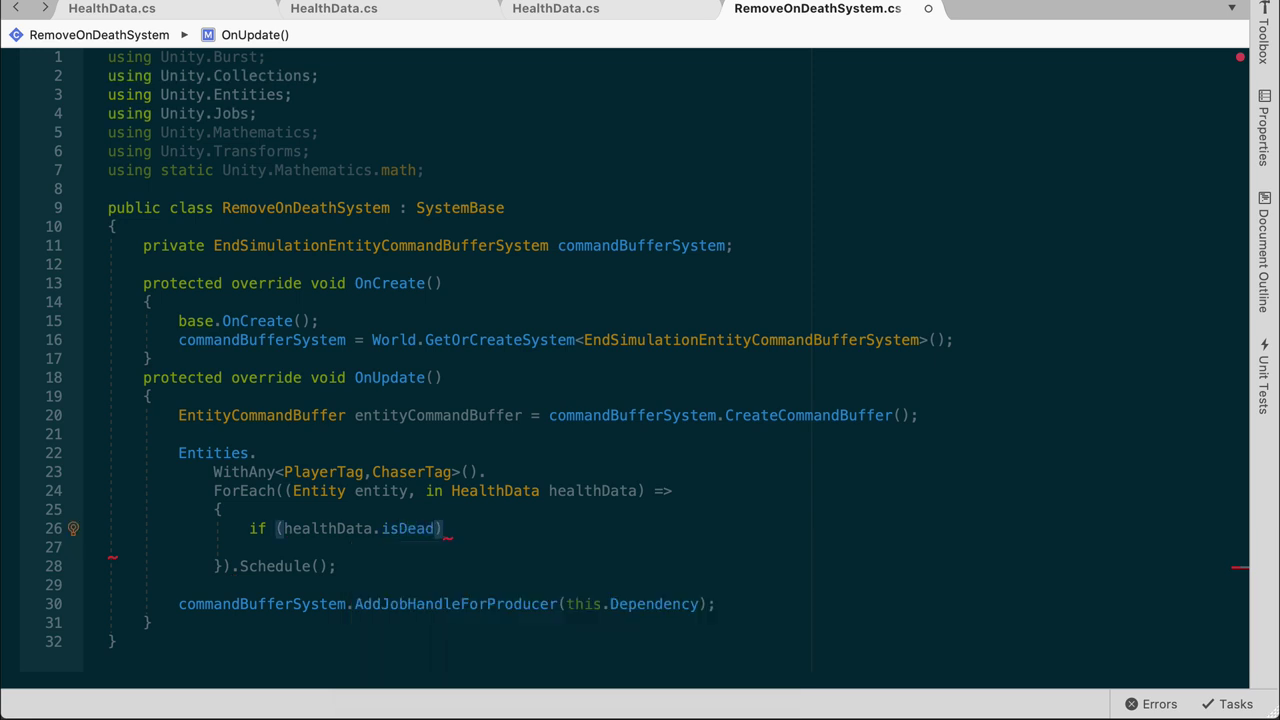
key(Return)
text({)
key(Return)
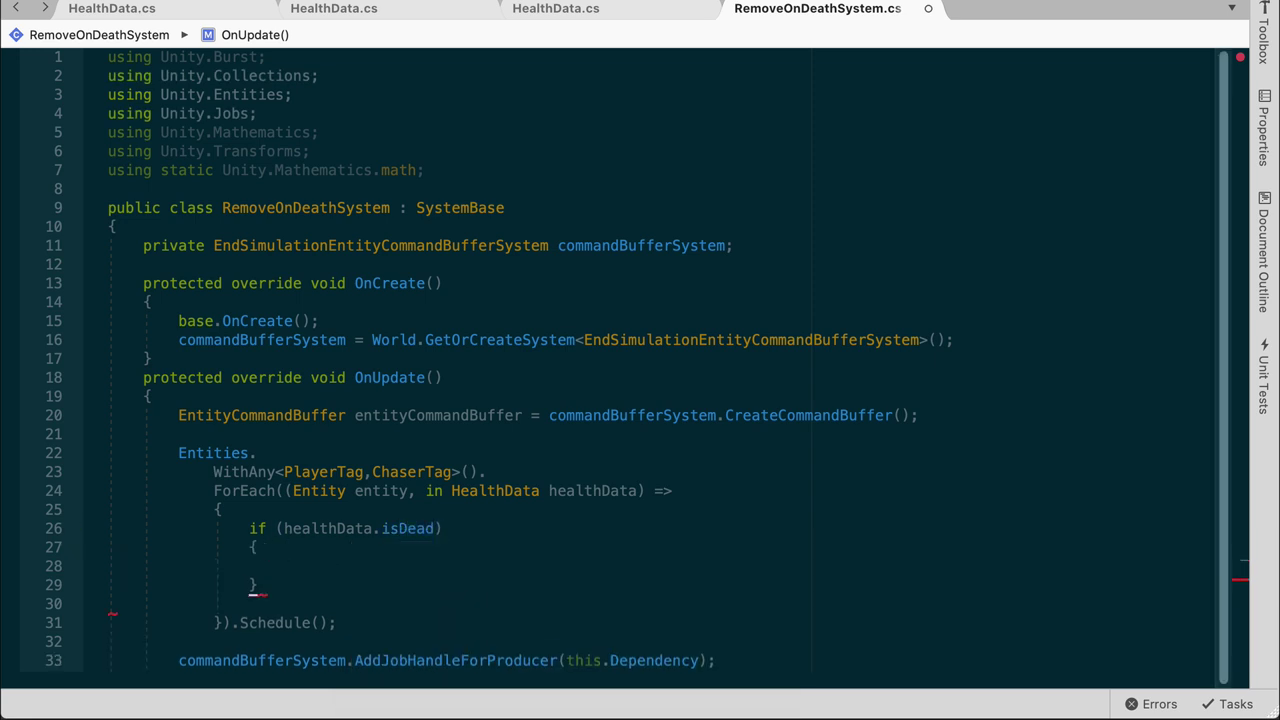
- Inside the check, call entityCommandBuffer.DestroyEntity(entity);
text(ent)
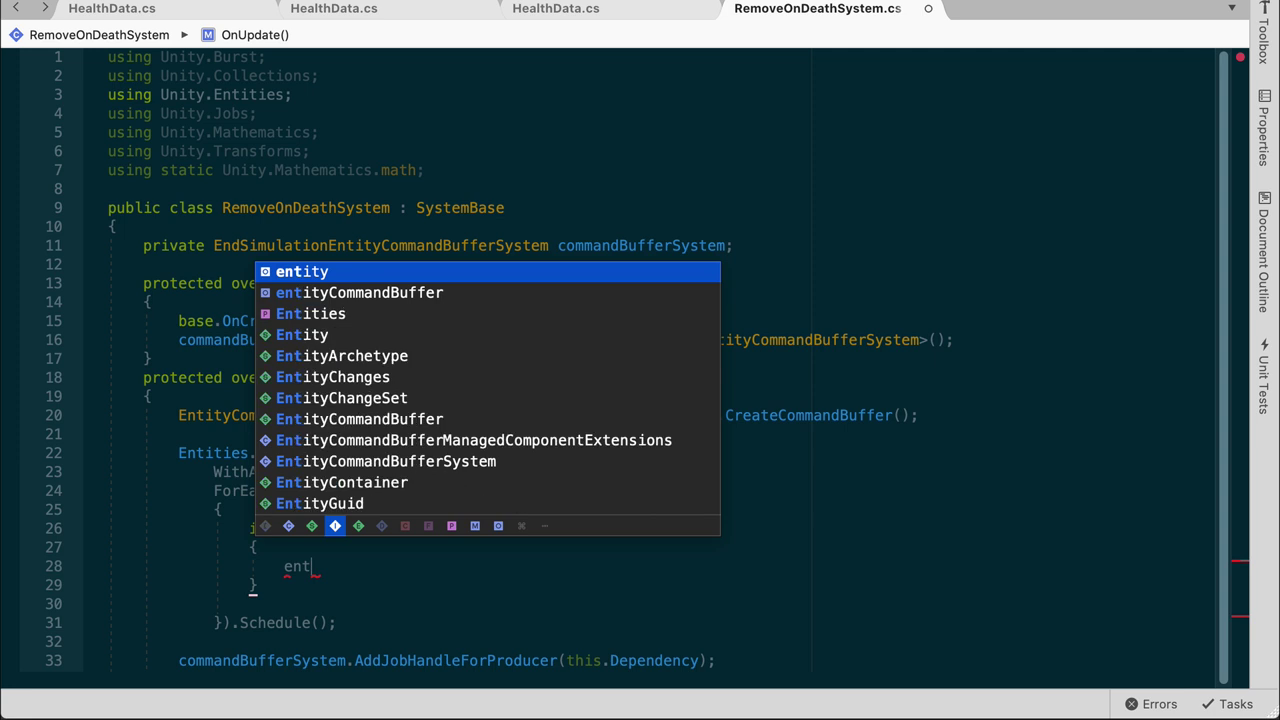
key(Down)
key(Return)
text(.Des)
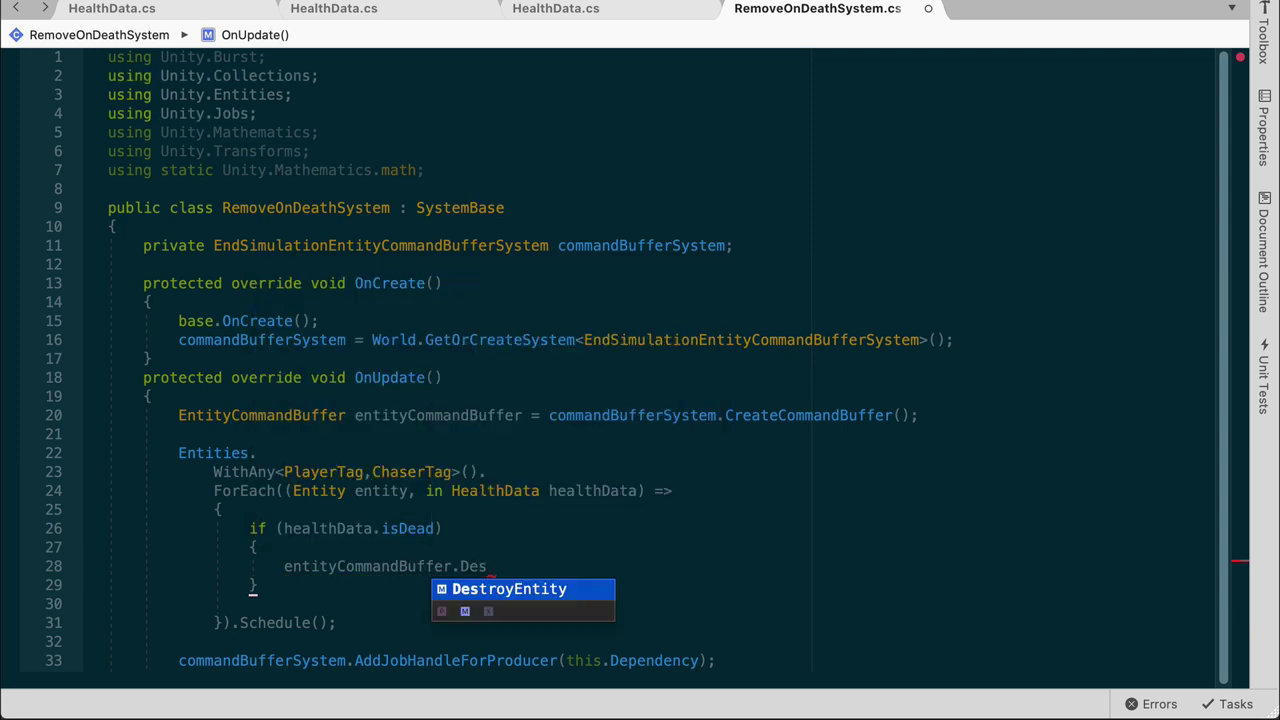
key(Return)
text((ent)
key(Return)
text())
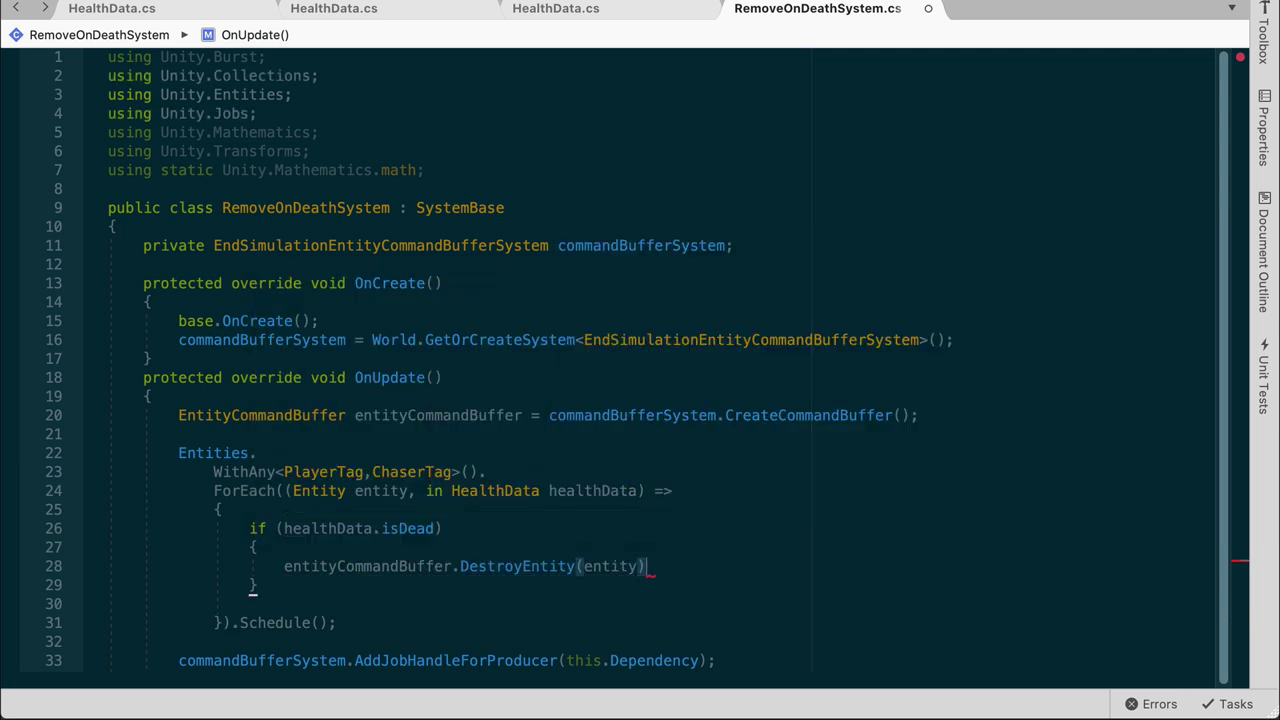
text(;)
- Add [UpdateBefore(typeof(TransformSystemGroup))] on a new line above the RemoveOnDeathSystem class
scroll(495, 360, down, 2)
scroll(495, 360, down, 3)
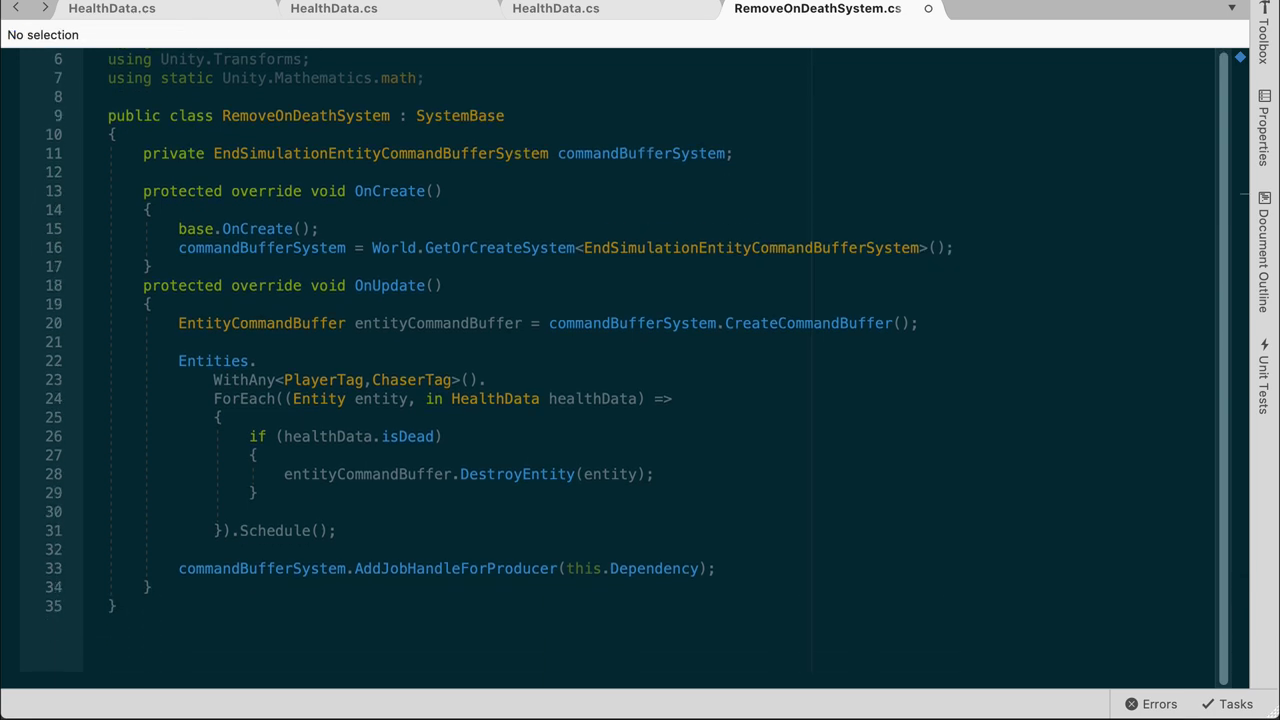
key(Return)
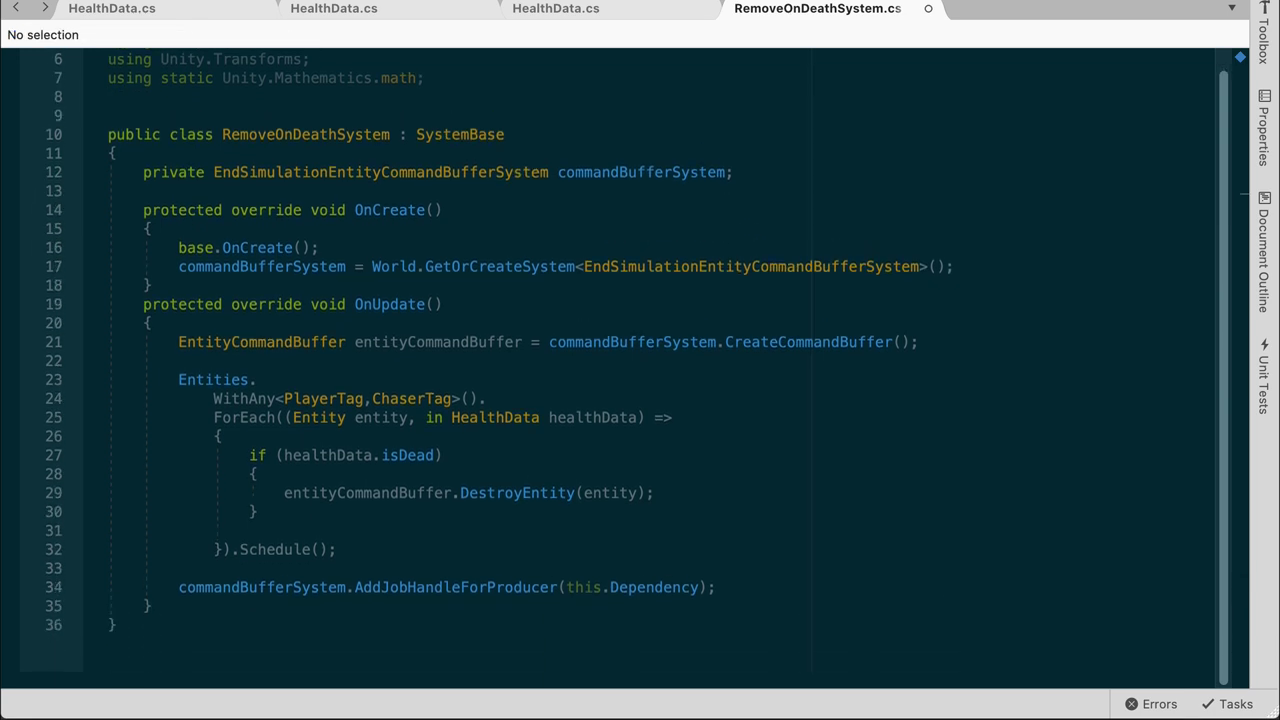
text([U)
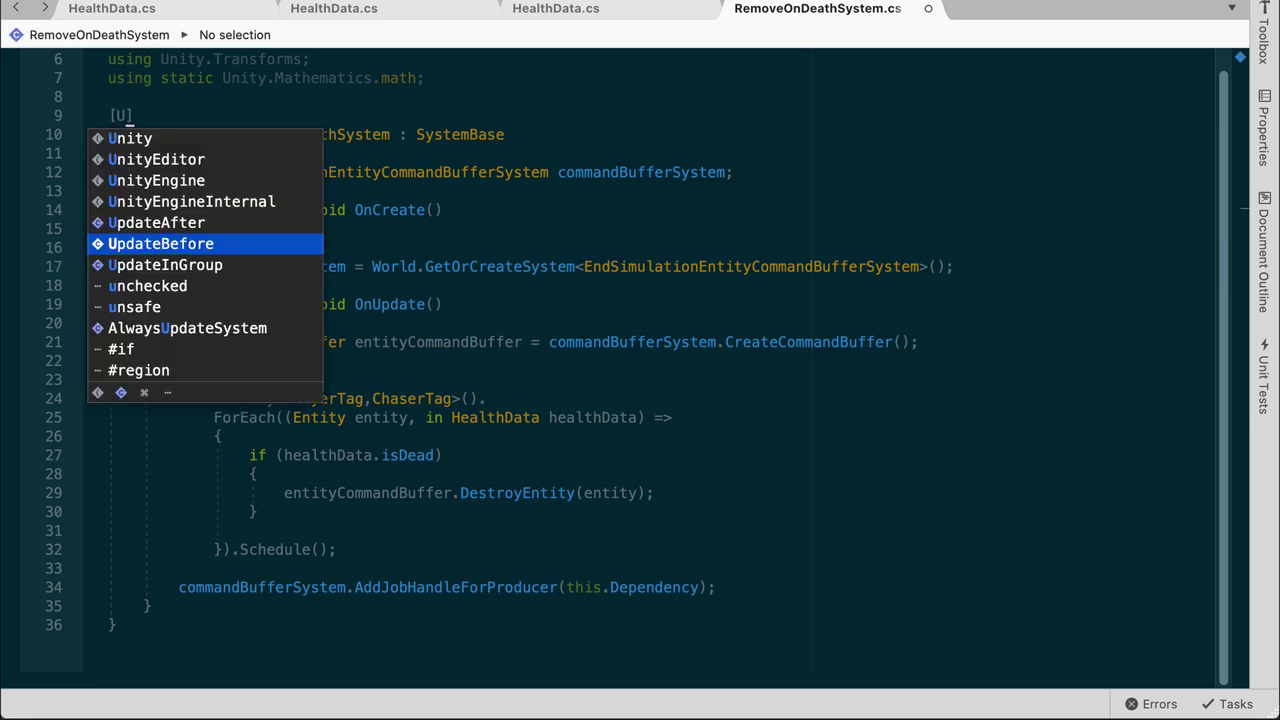
key(Return)
text(()
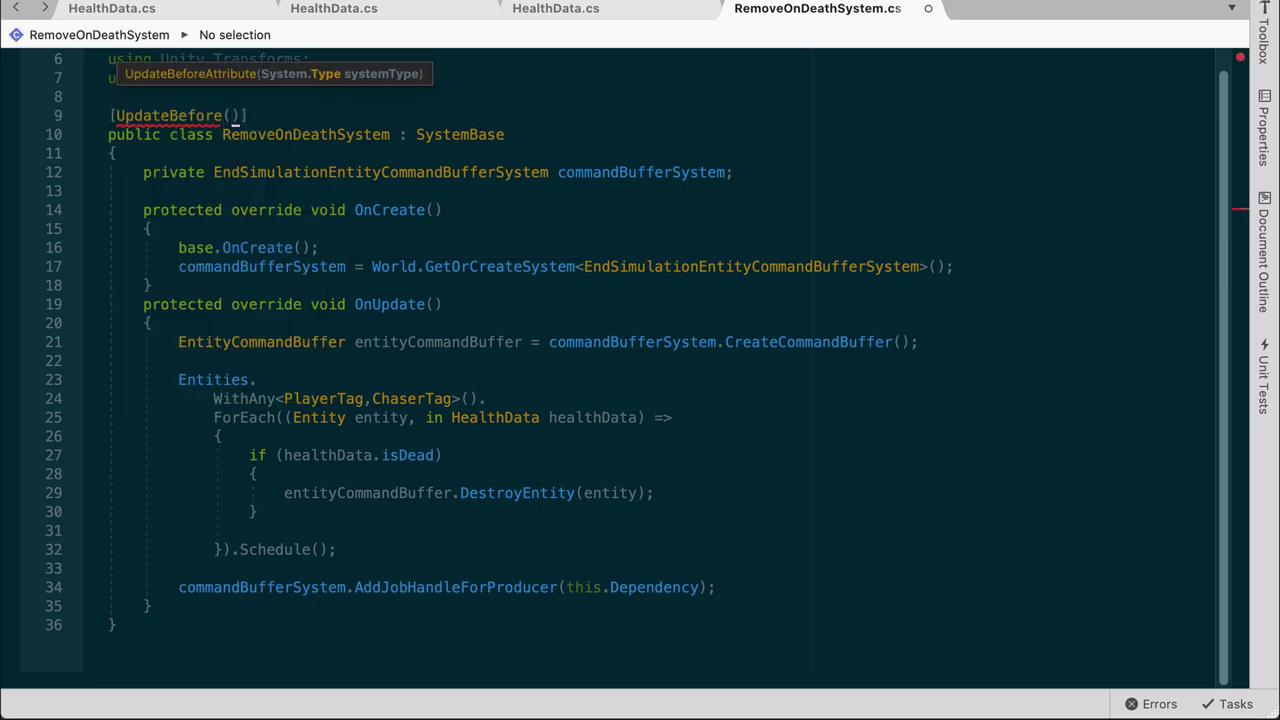
text(typ)
key(Return)
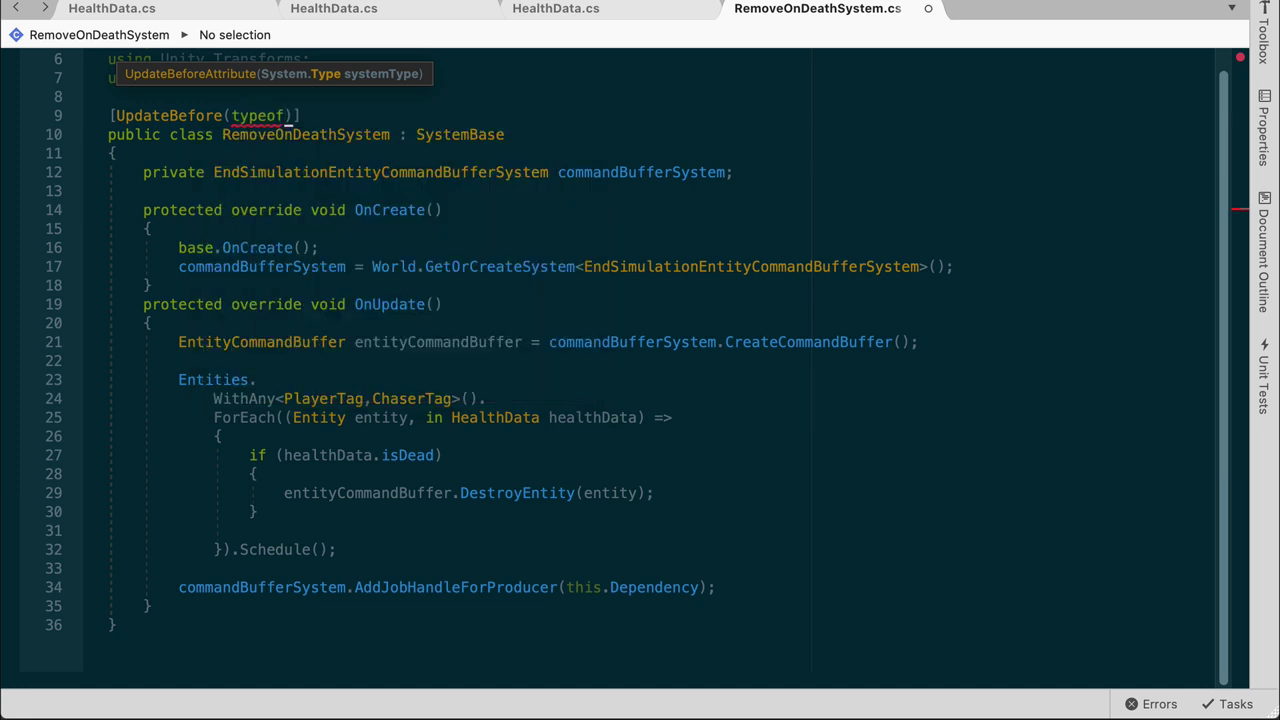
text((Tra)
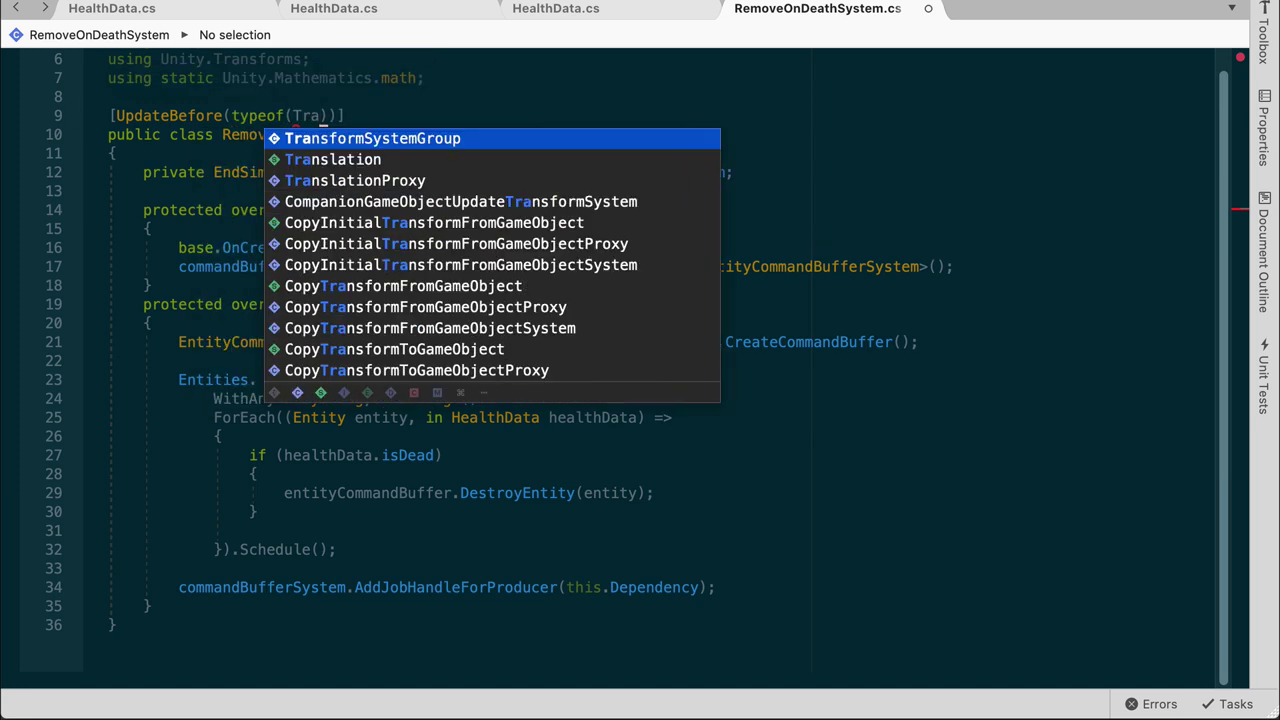
key(Return)
key(Right)
key(Right)
key(Right)
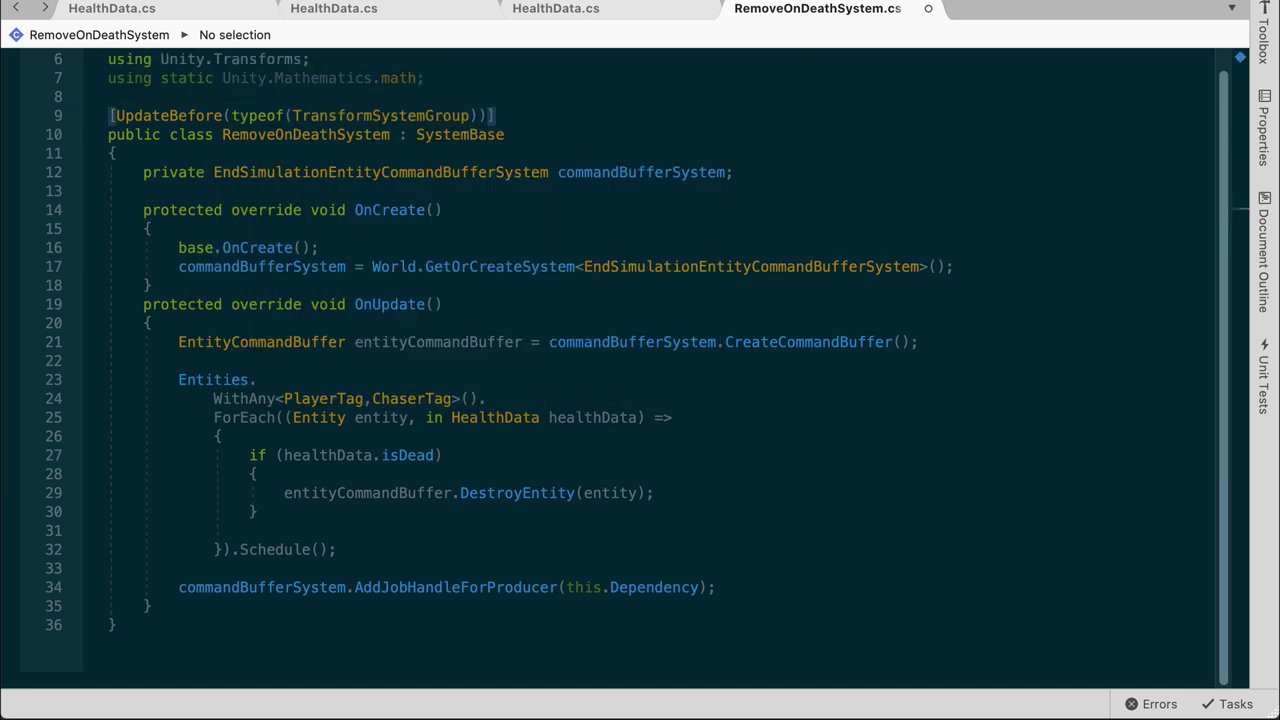
click(763, 647)
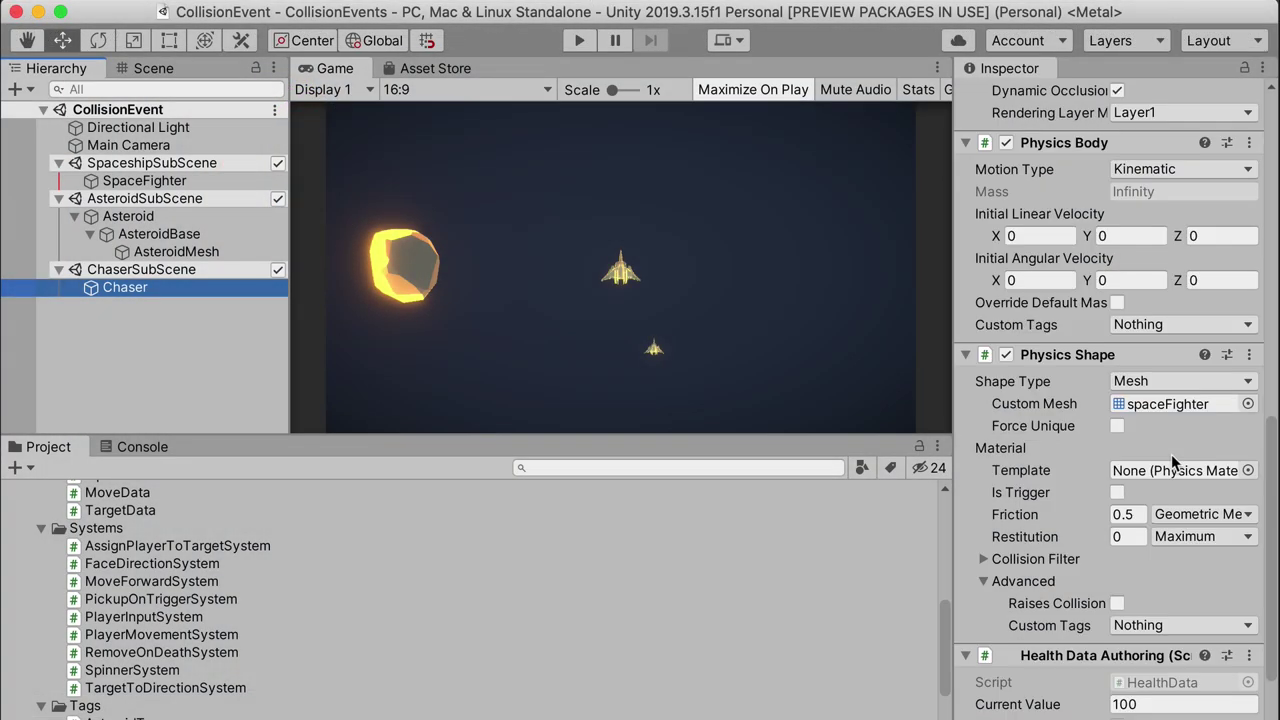
- Tick Is Dead on the chaser's Health Data and run Play to test its removal
scroll(1171, 454, down, 3)
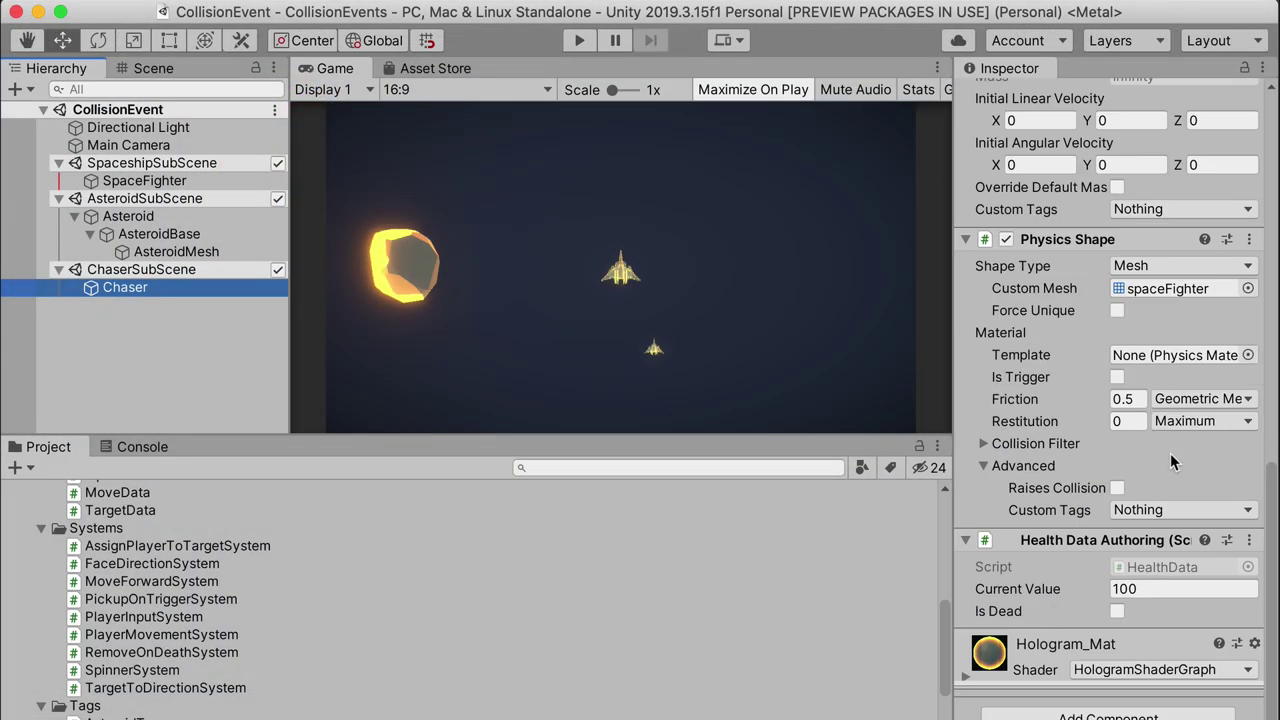
click(1120, 608)
click(1120, 608)
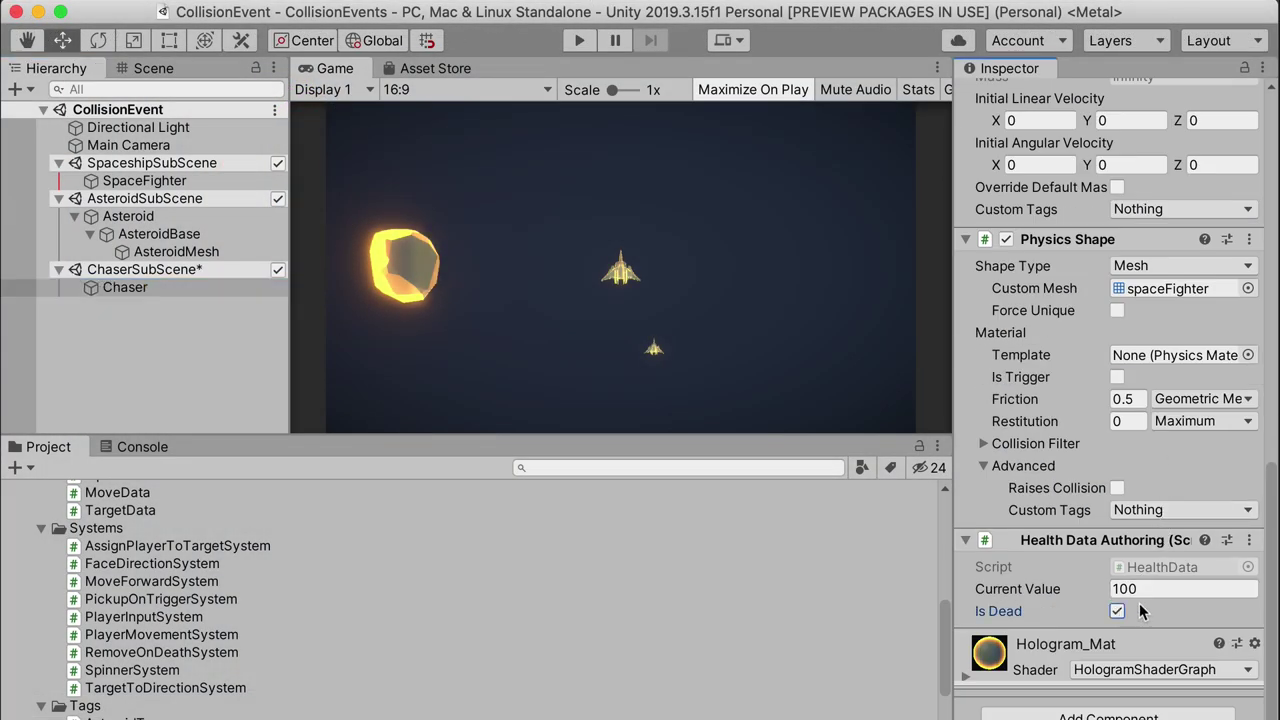
click(570, 44)
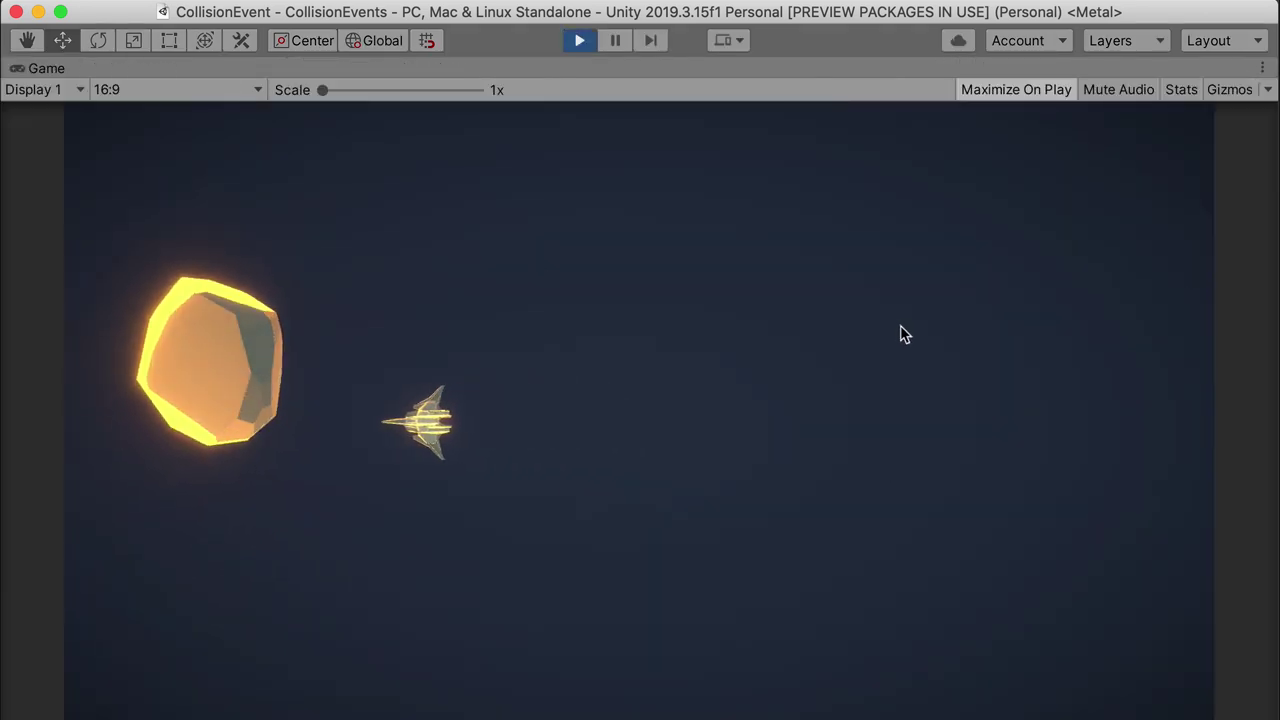
click(579, 40)
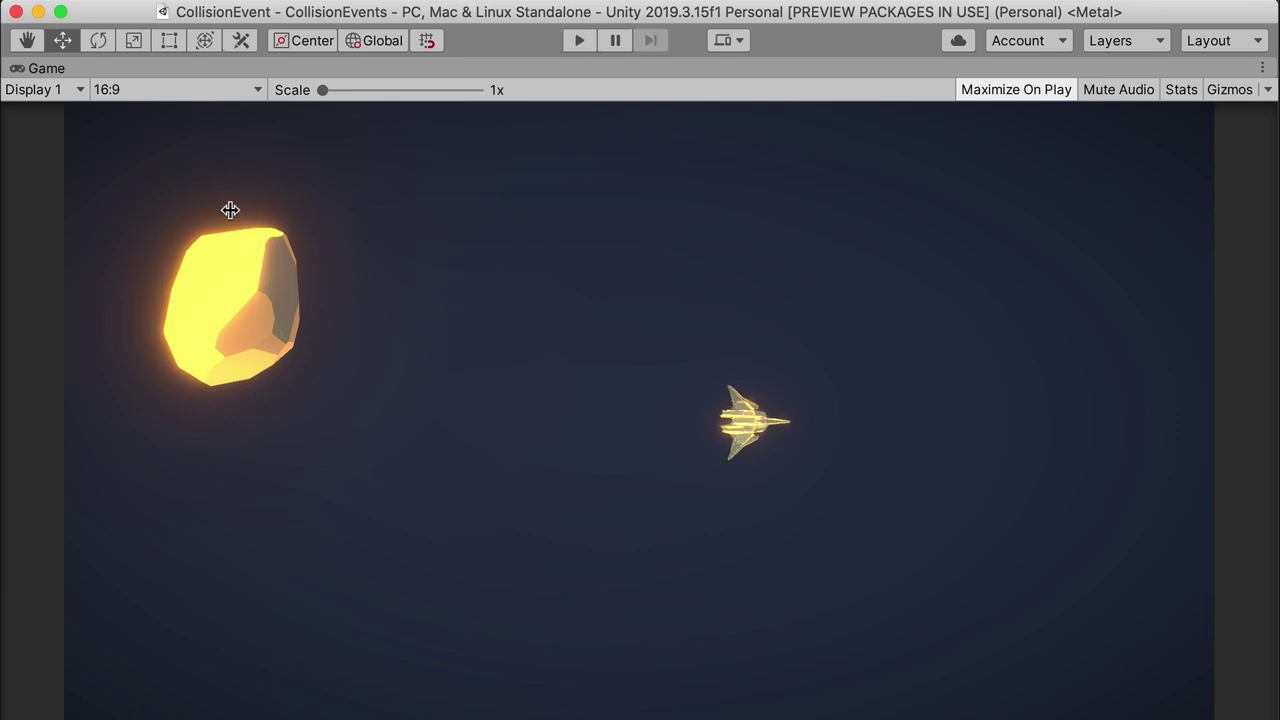
- Tick Is Dead on SpaceFighter's health and run Play to see it vanish
click(193, 181)
scroll(1128, 537, down, 15)
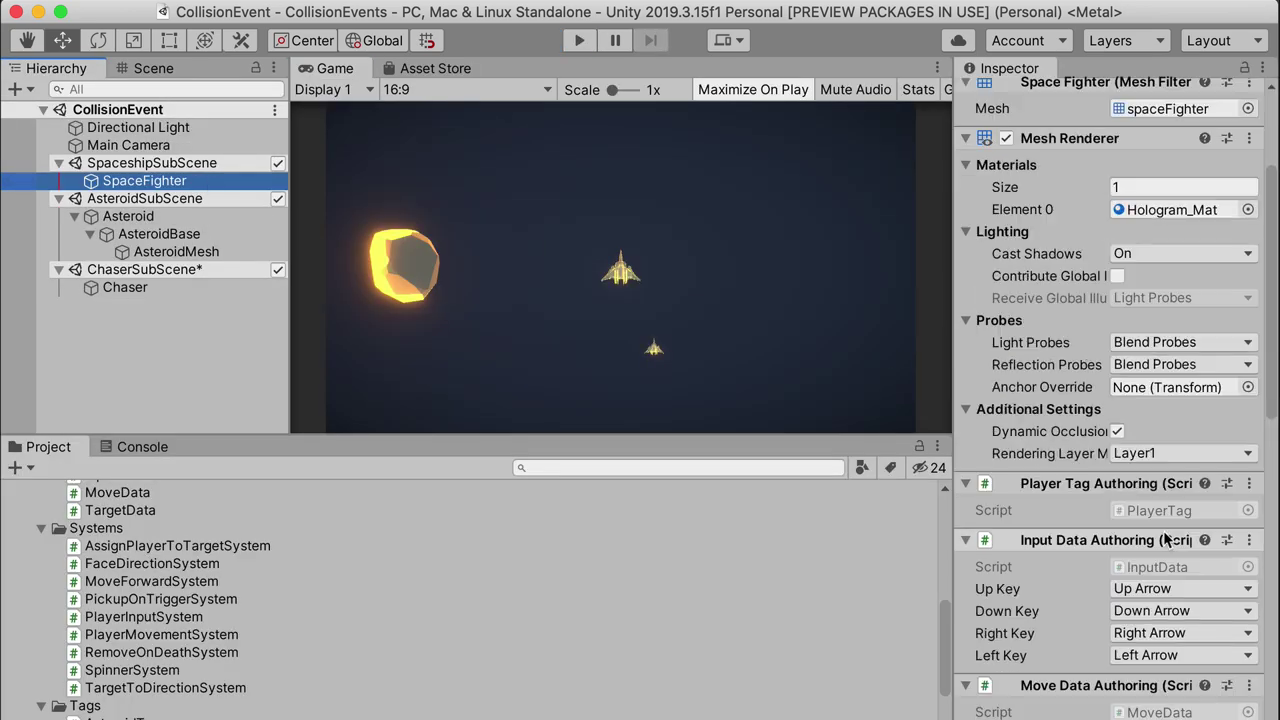
click(1116, 611)
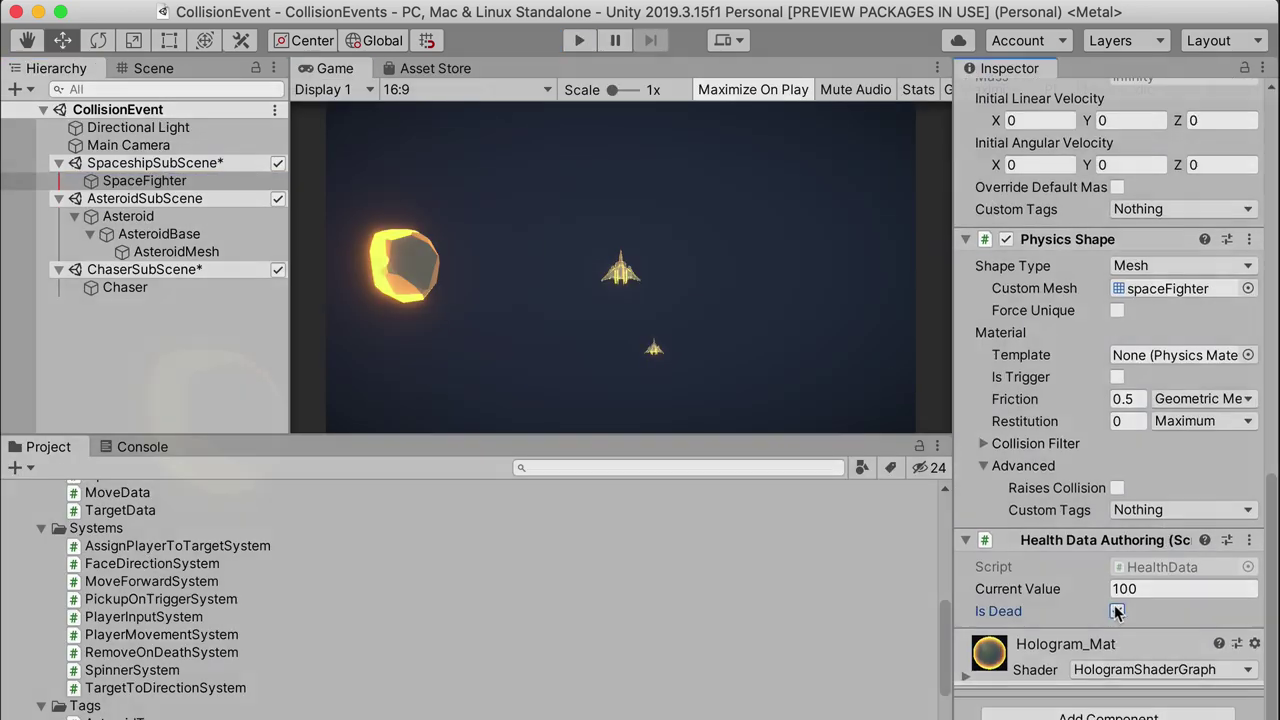
key(super+p)
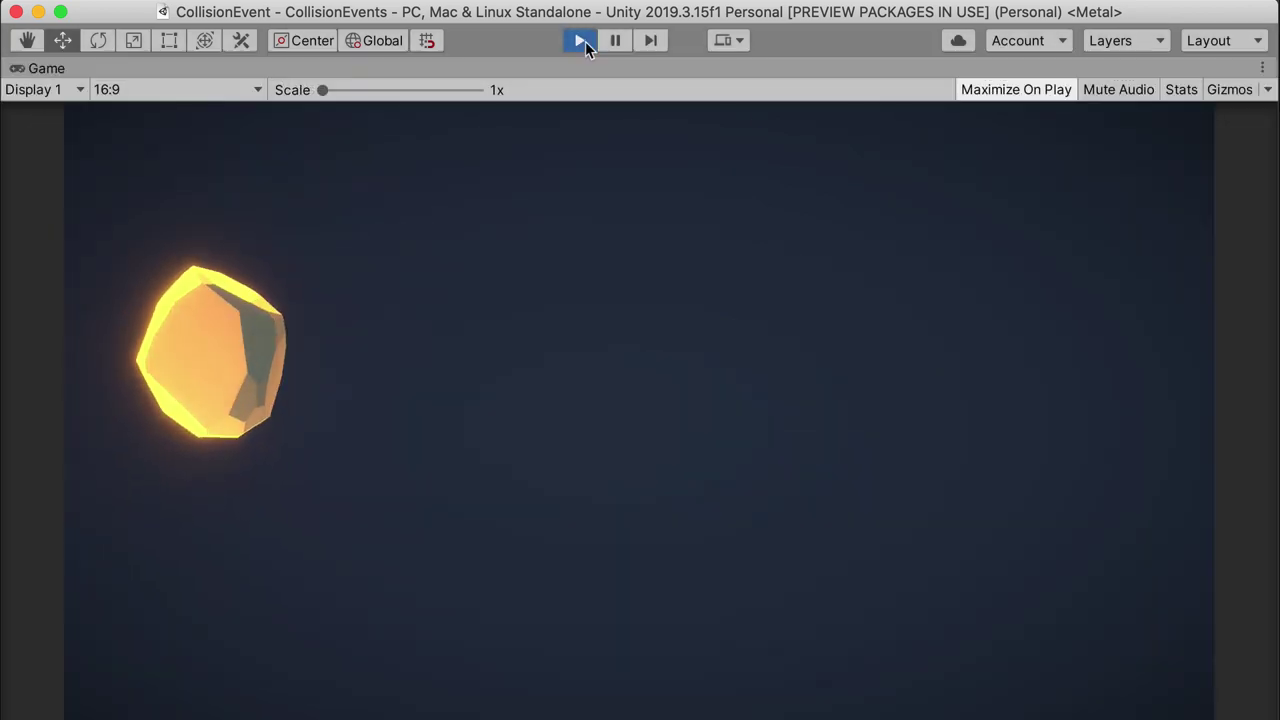
key(super+p)
- Untick Is Dead again on the Chaser's Health Data
scroll(1137, 589, down, 10)
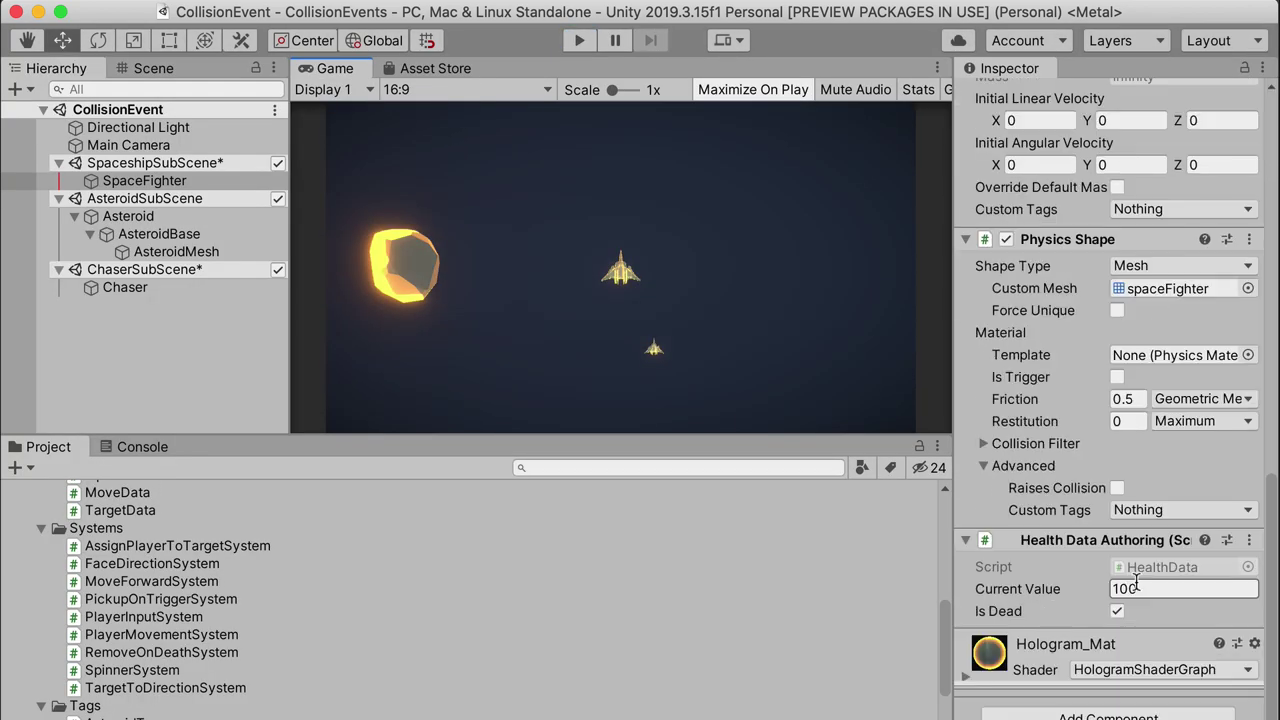
click(203, 288)
click(1117, 611)
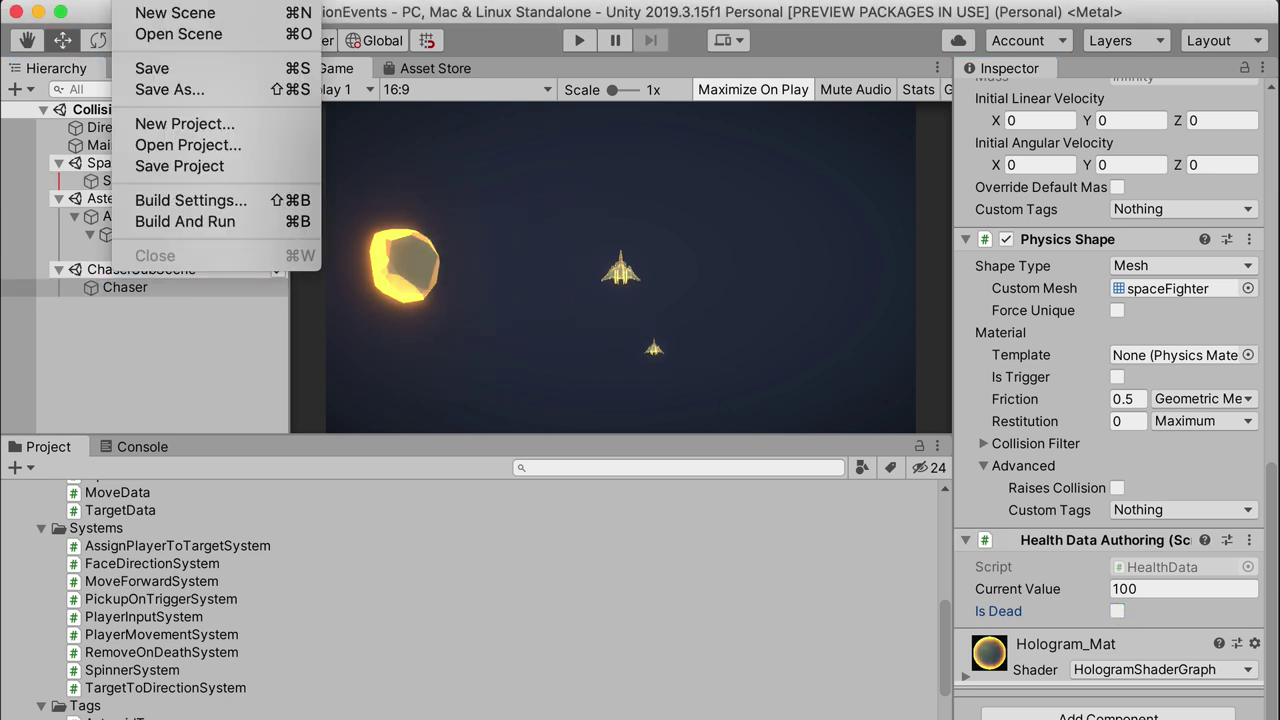
- Save the modified subscenes via File > Save
click(150, 65)
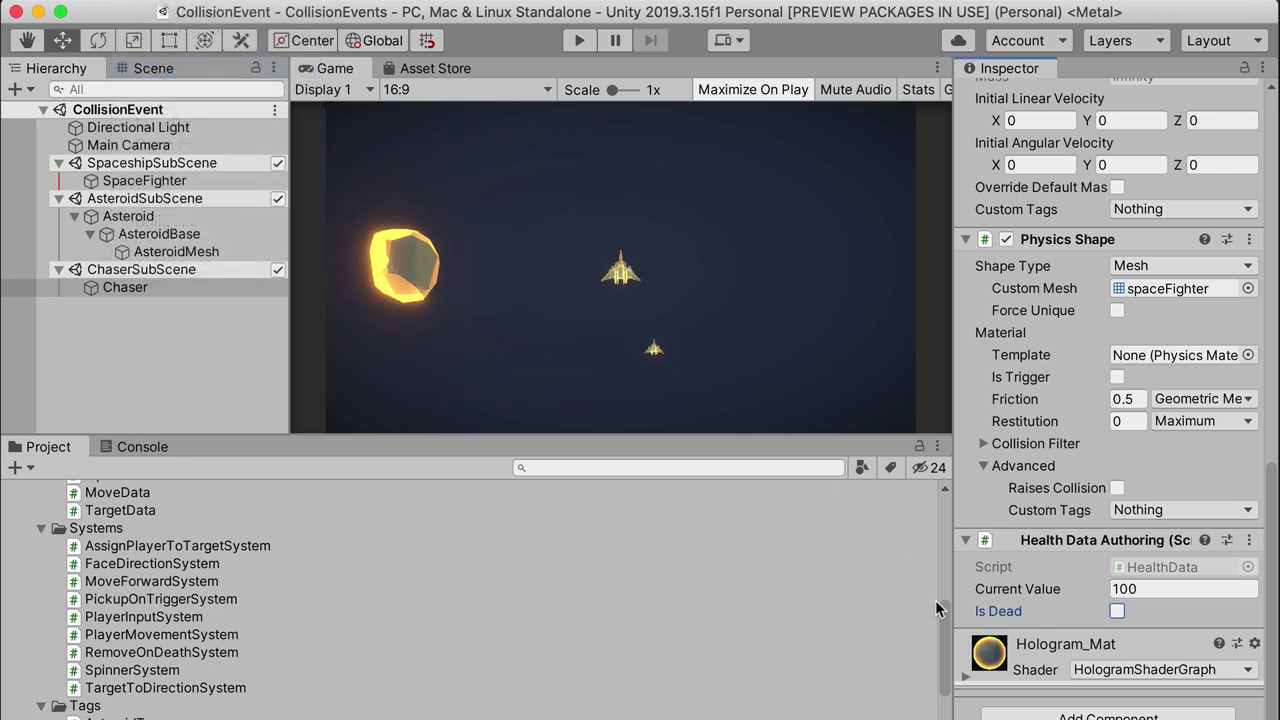
scroll(750, 560, down, 1)
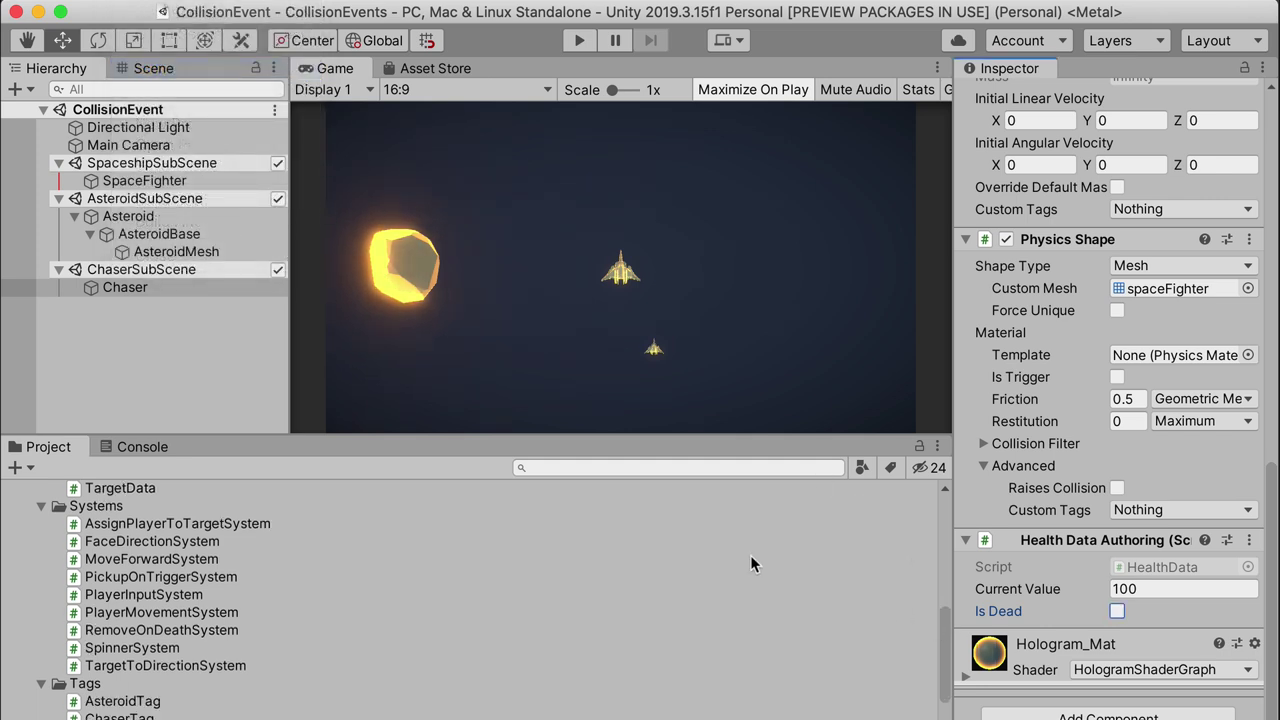
scroll(750, 561, down, 1)
scroll(750, 563, down, 3)
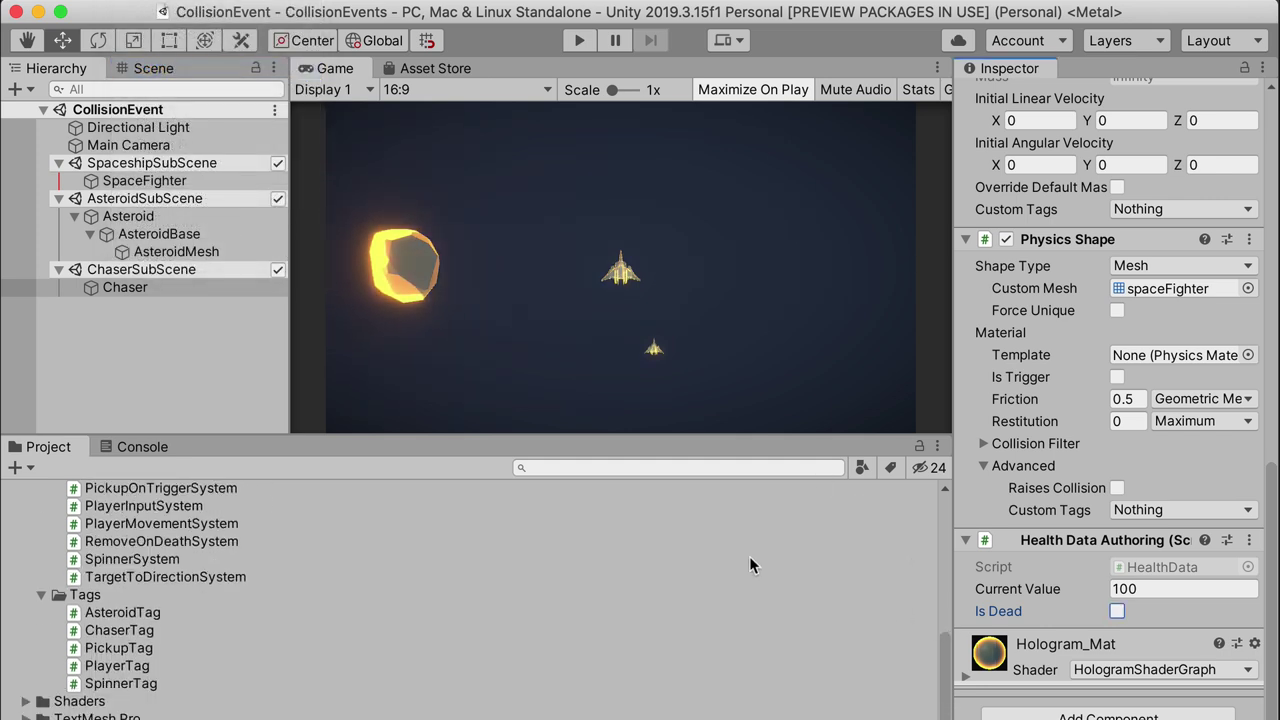
- Create an ECS Runtime Component Type named DeathColliderTag in the Tags folder and save it
right_click(240, 593)
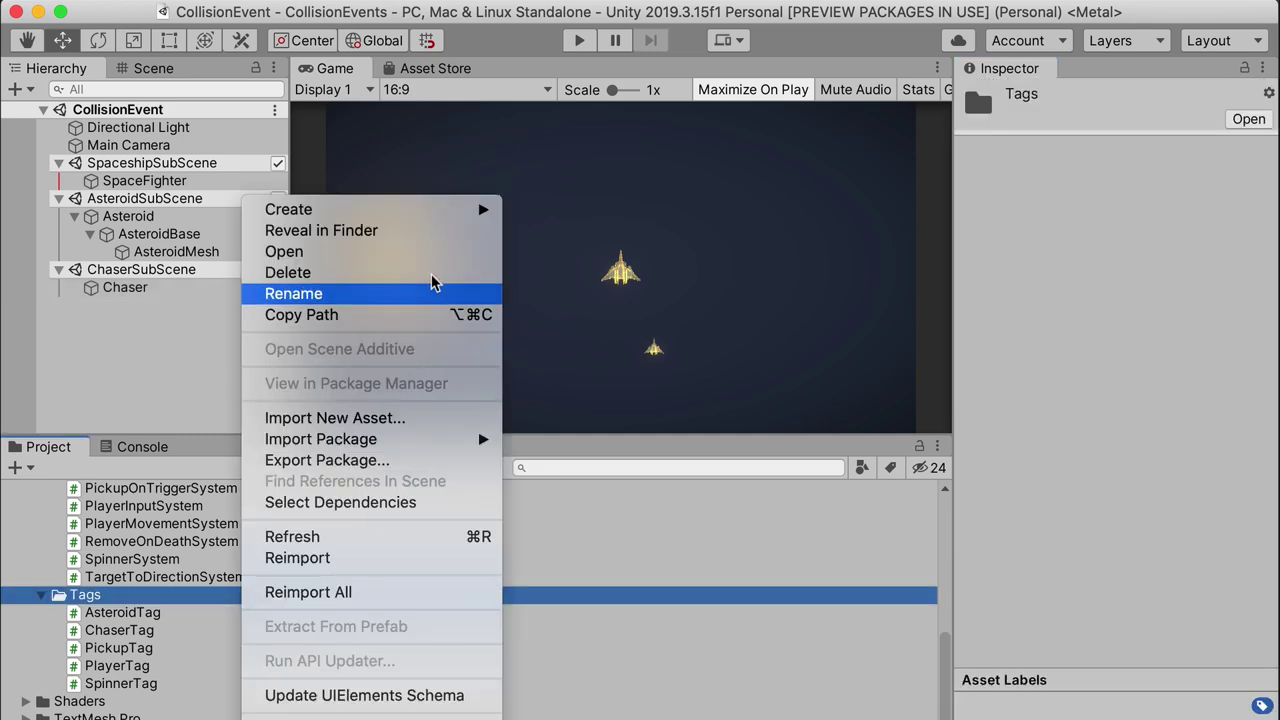
mouse_move(430, 209)
scroll(607, 225, down, 1)
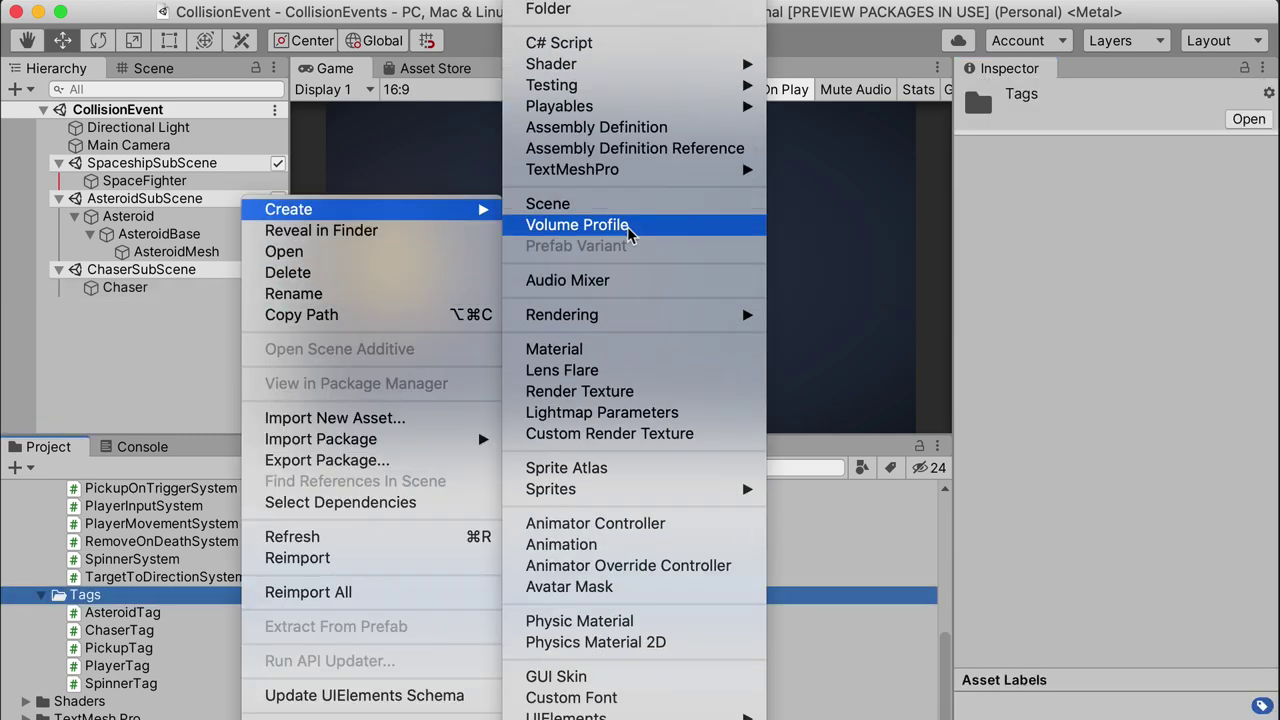
scroll(605, 224, down, 3)
mouse_move(721, 675)
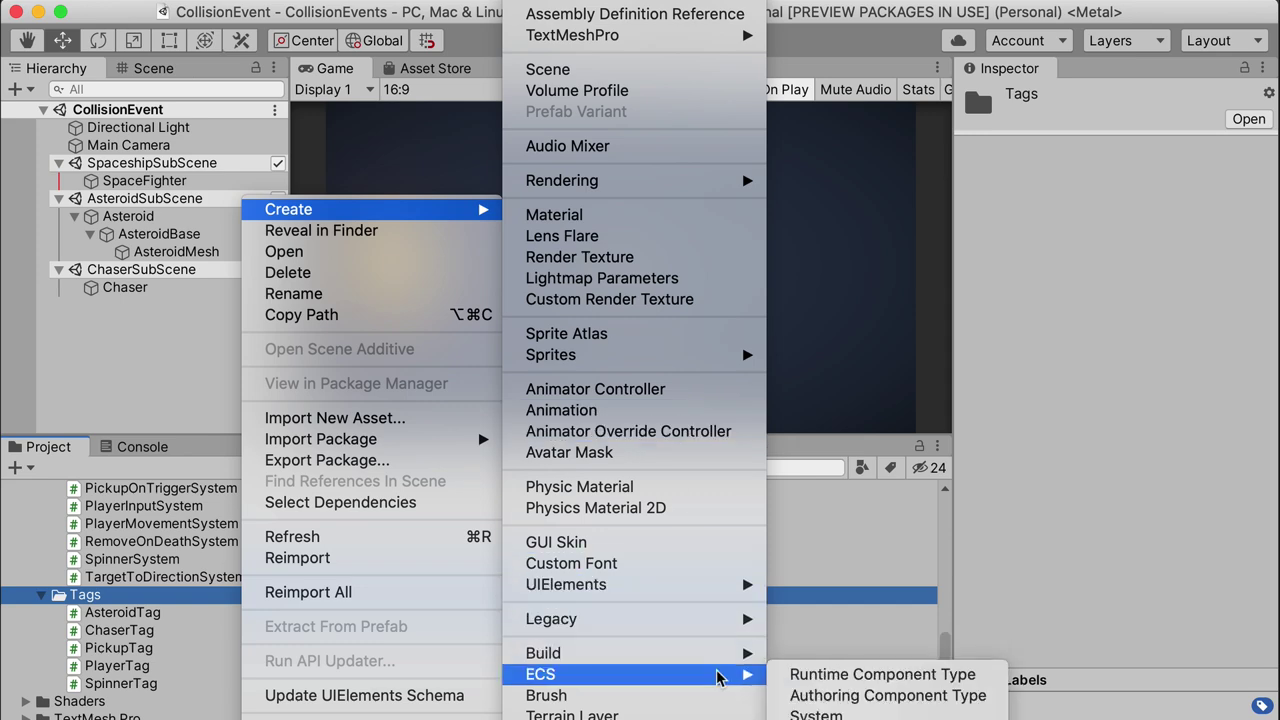
click(795, 676)
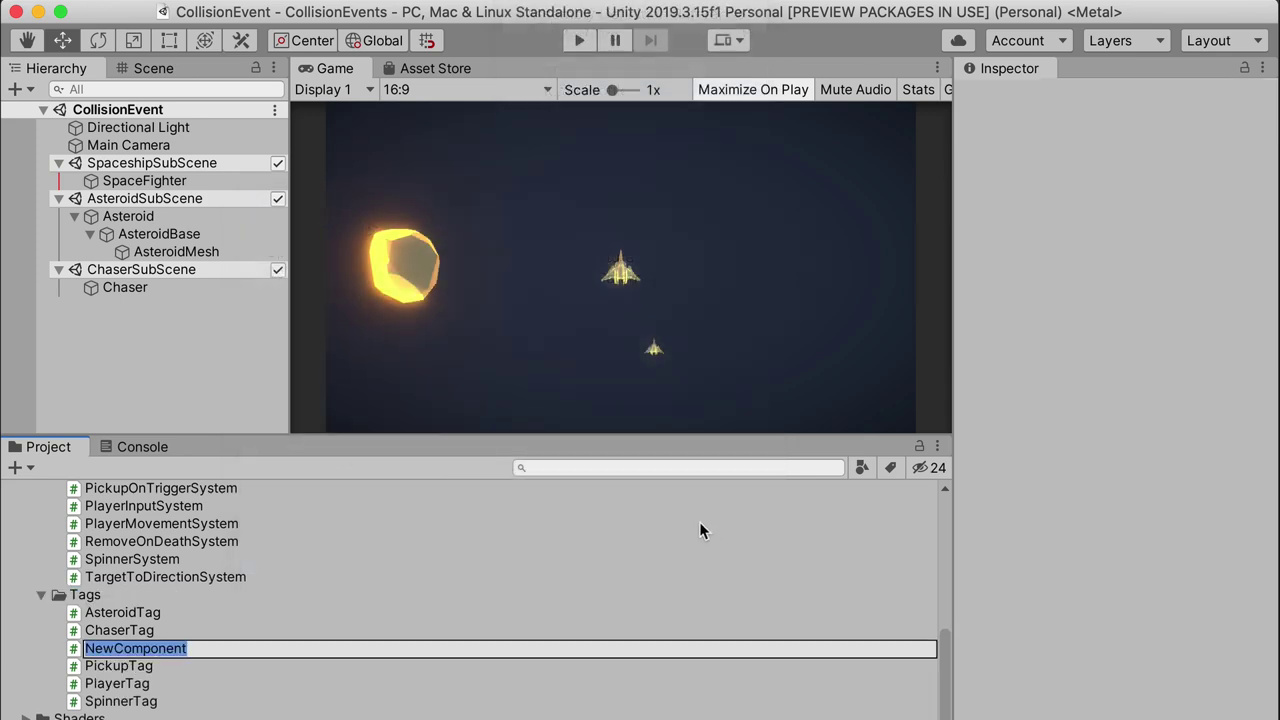
text(DeathColliderTag)
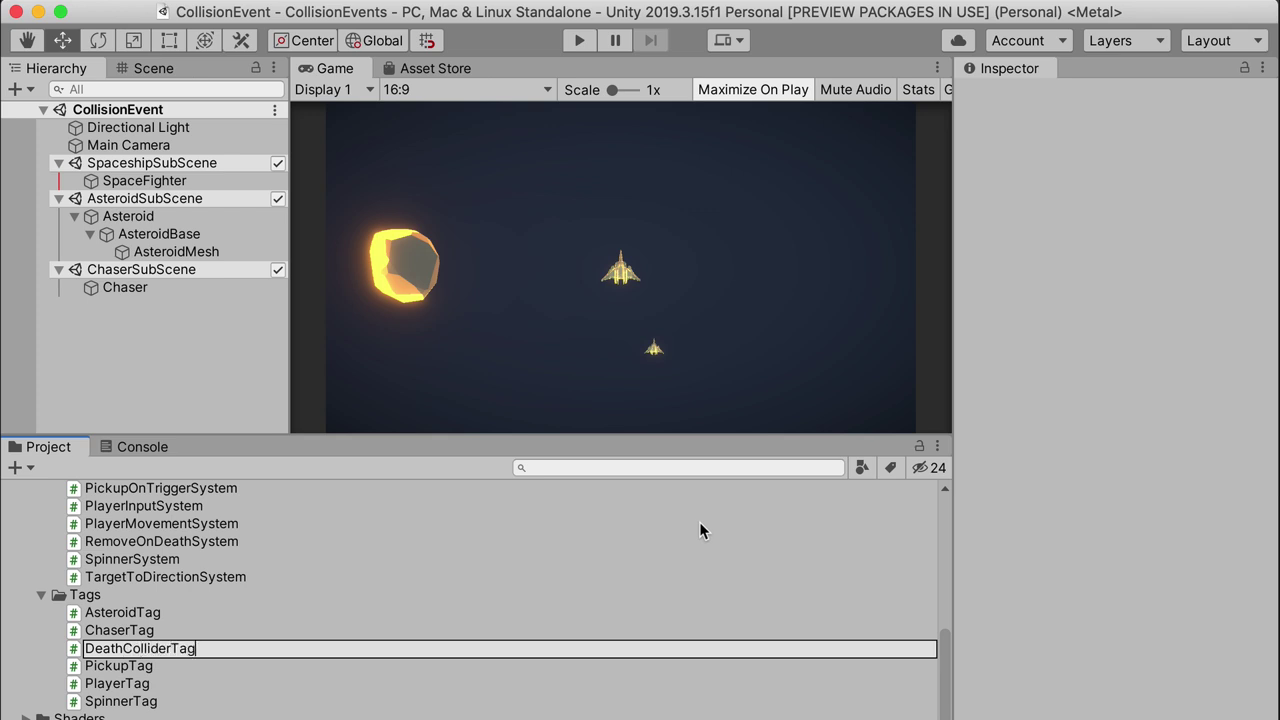
key(Return)
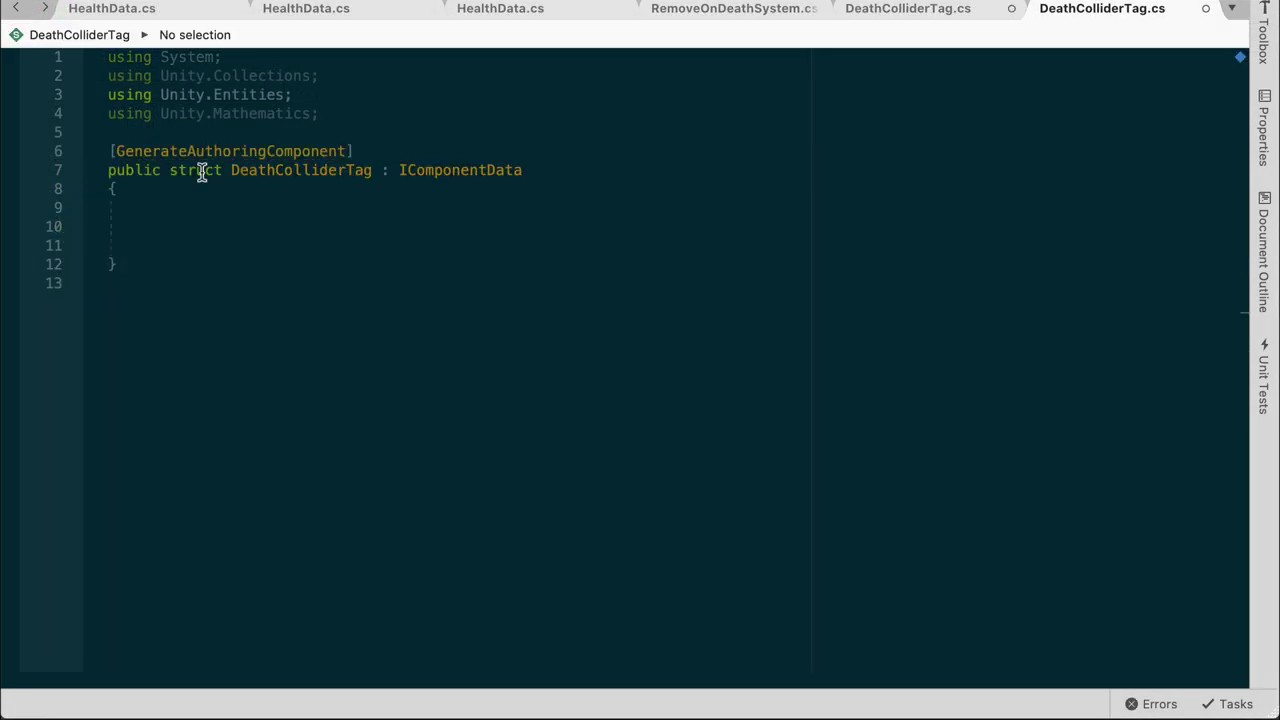
key(super+s)
click(108, 227)
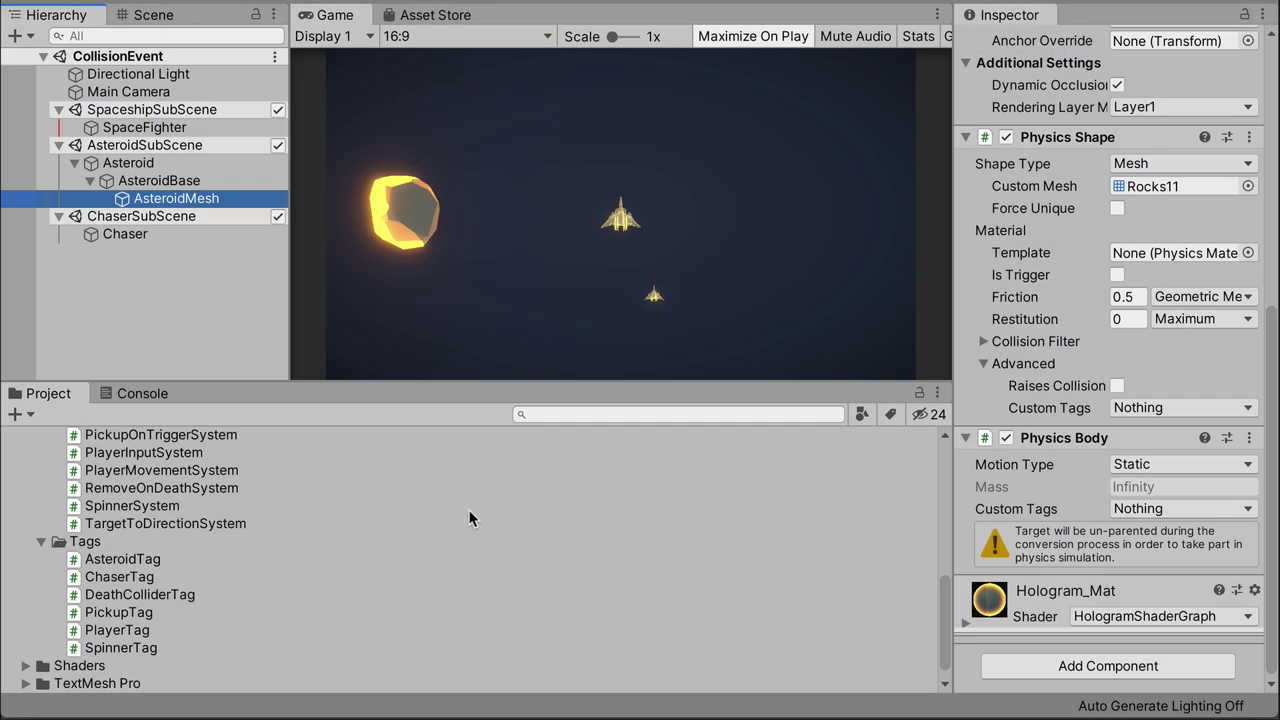
- Drag DeathColliderTag onto AsteroidMesh's Inspector and save the asteroid subscene
drag(153, 603, 972, 658)
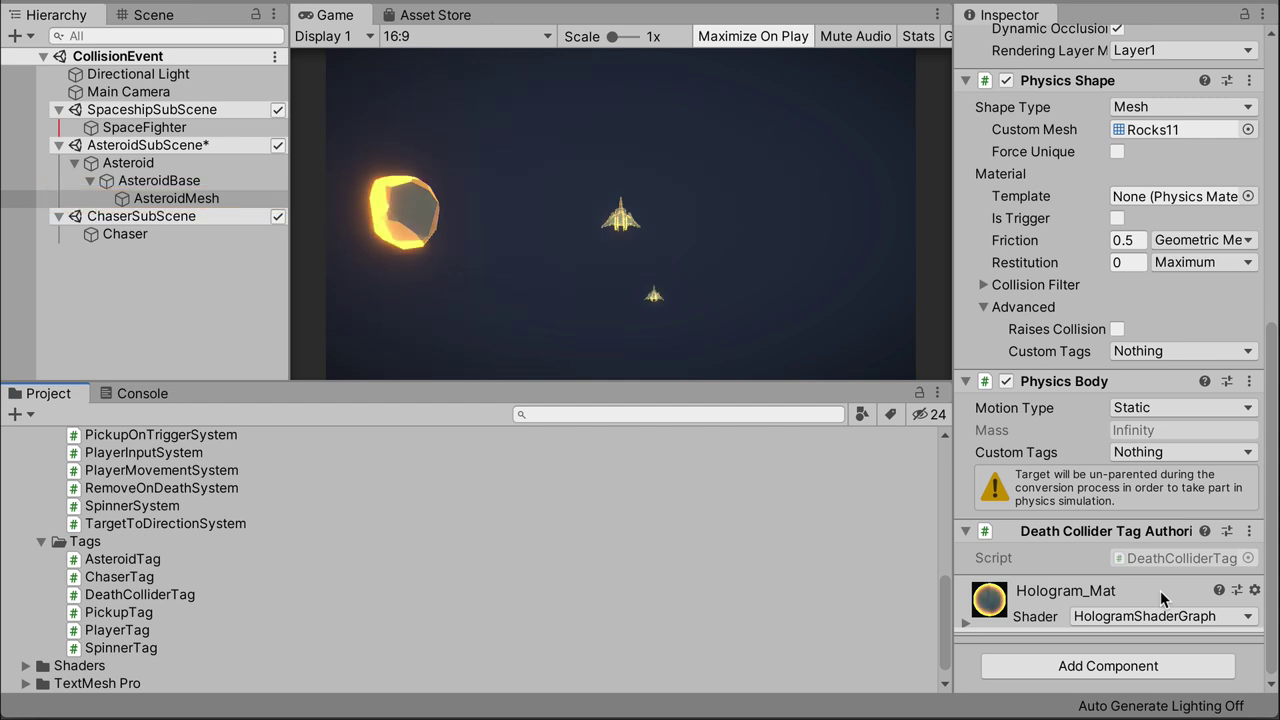
key(ctrl+s)
scroll(310, 588, up, 3)
scroll(310, 588, up, 2)
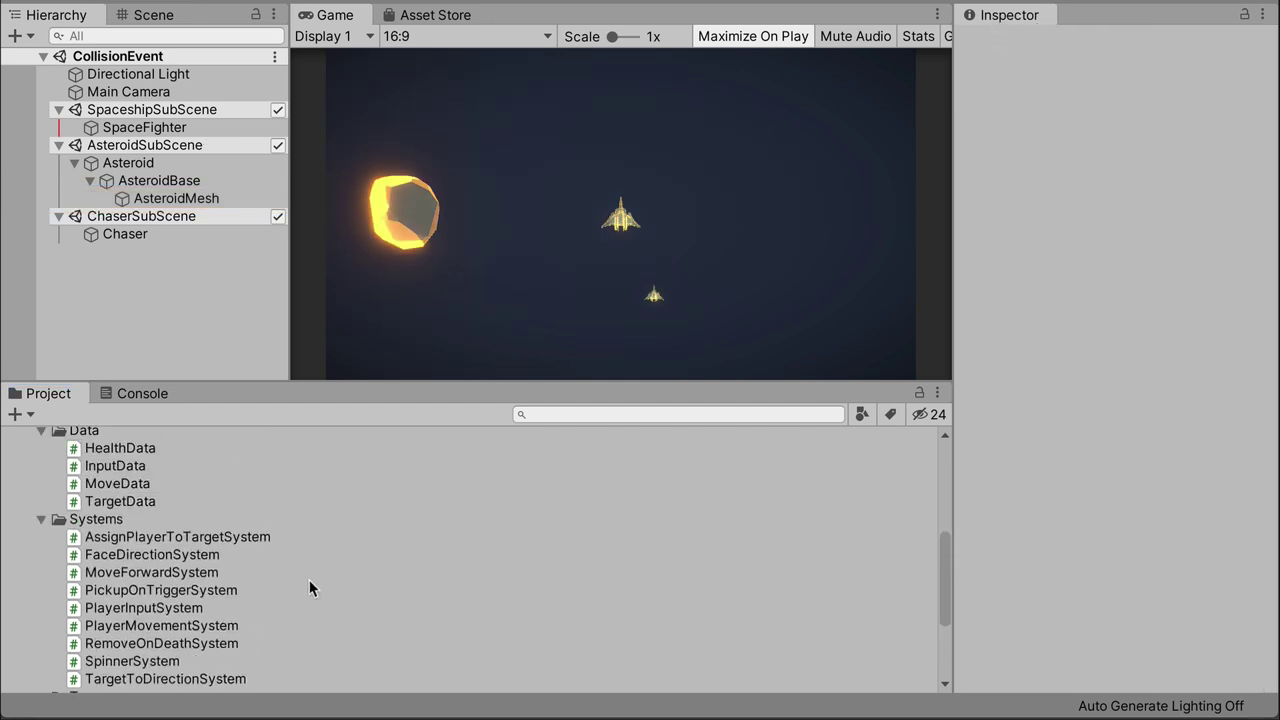
click(189, 523)
right_click(189, 523)
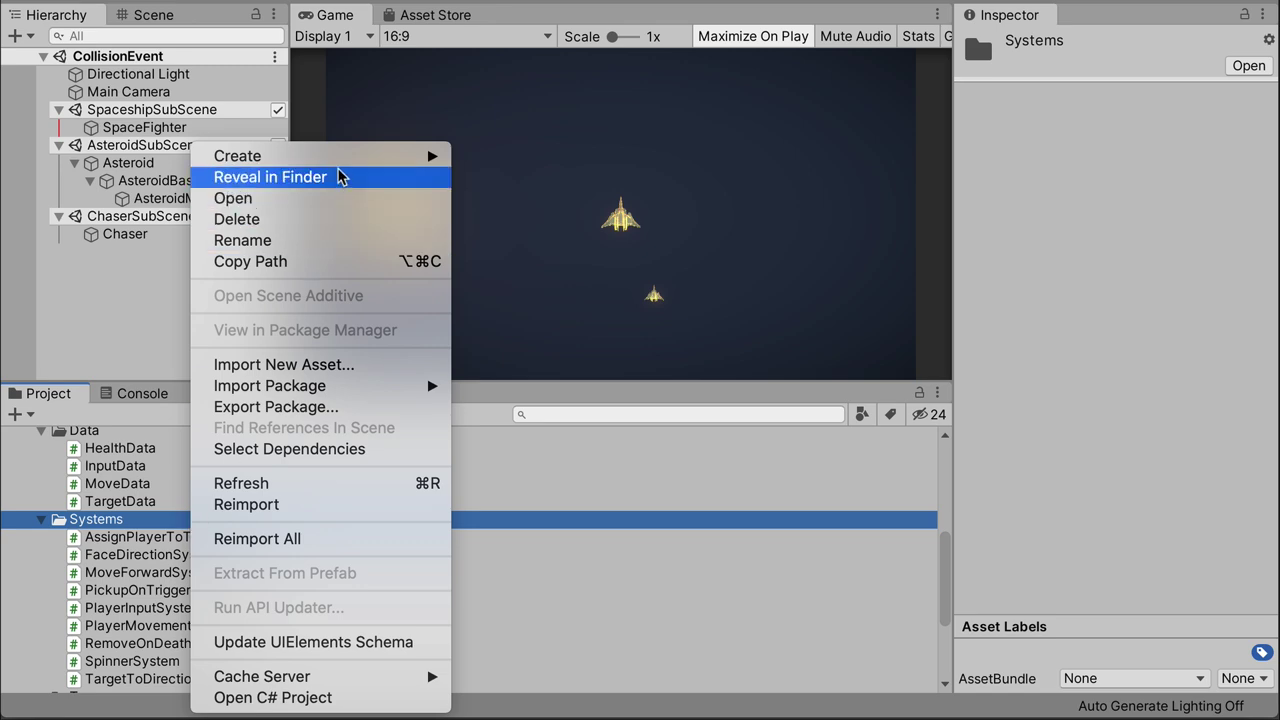
- Create an ECS System named DeathOnCollisionSystem in the Systems folder
mouse_move(340, 165)
scroll(640, 350, down, 3)
scroll(594, 534, down, 1)
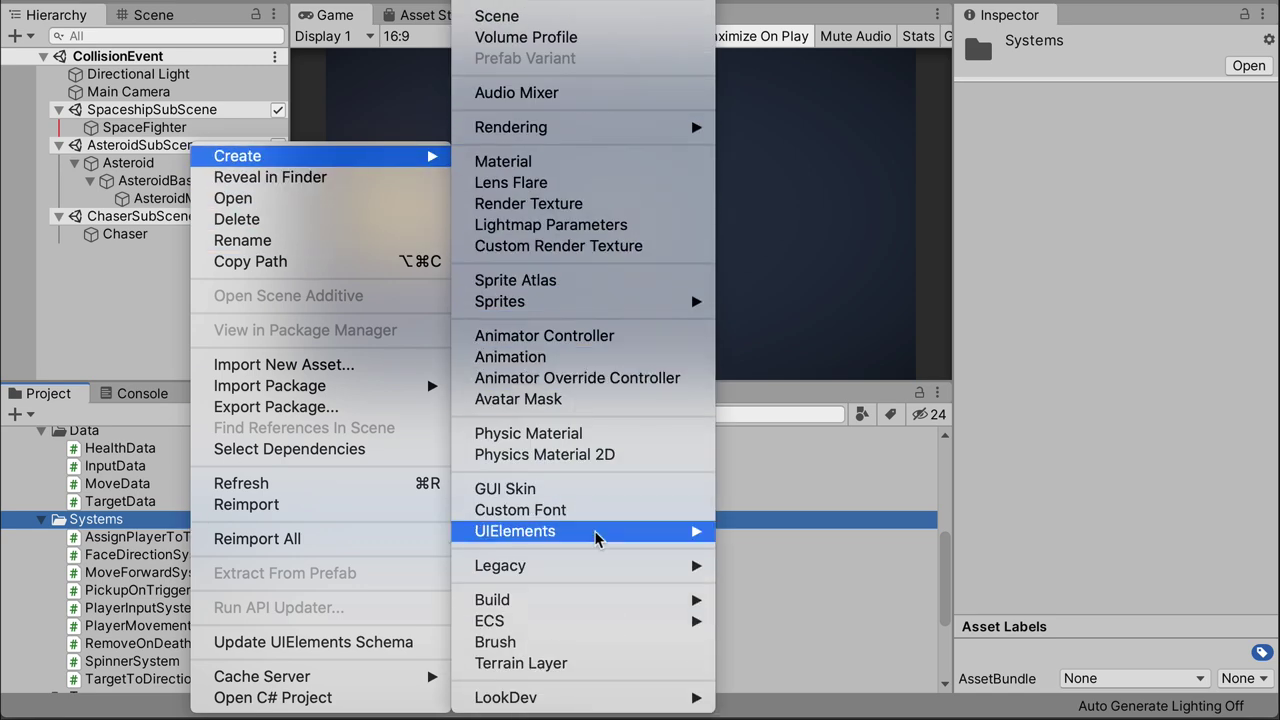
mouse_move(608, 620)
click(770, 661)
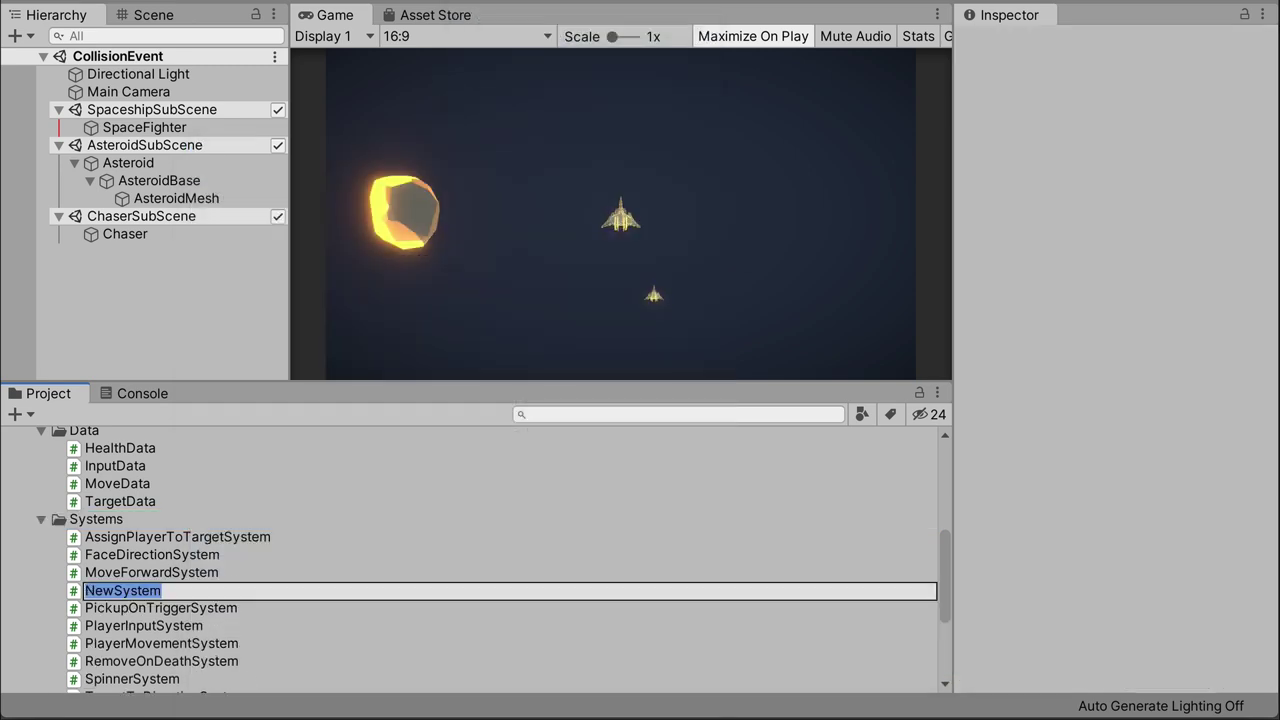
text(DeathOnCollision)
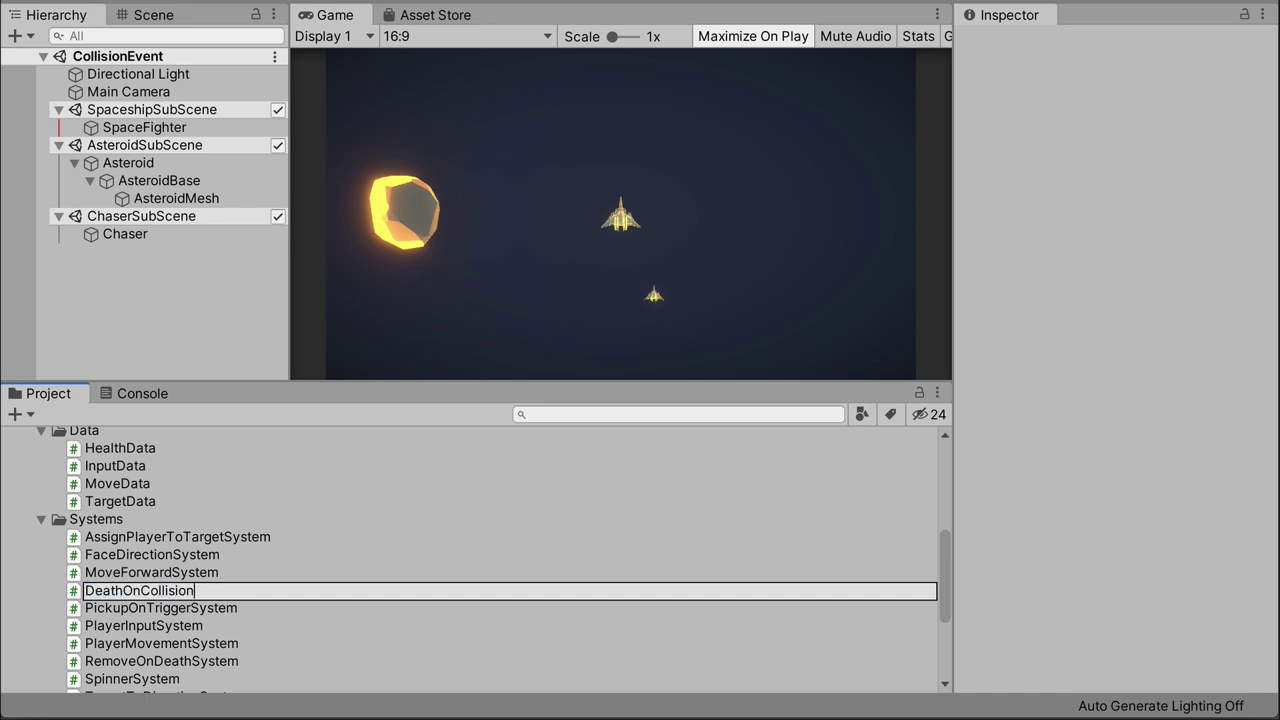
text(System)
key(Return)
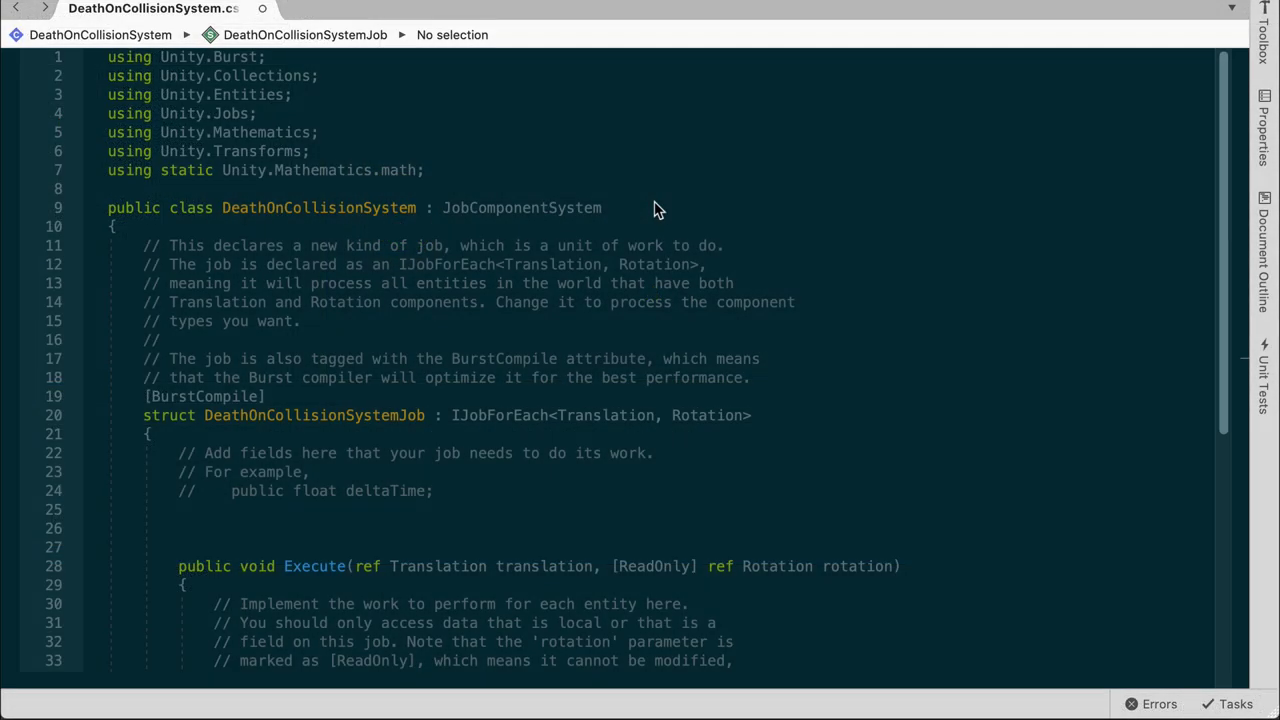
- Add using Unity.Physics; and using Unity.Physics.Systems; below the existing usings
click(650, 170)
key(Return)
text(using)
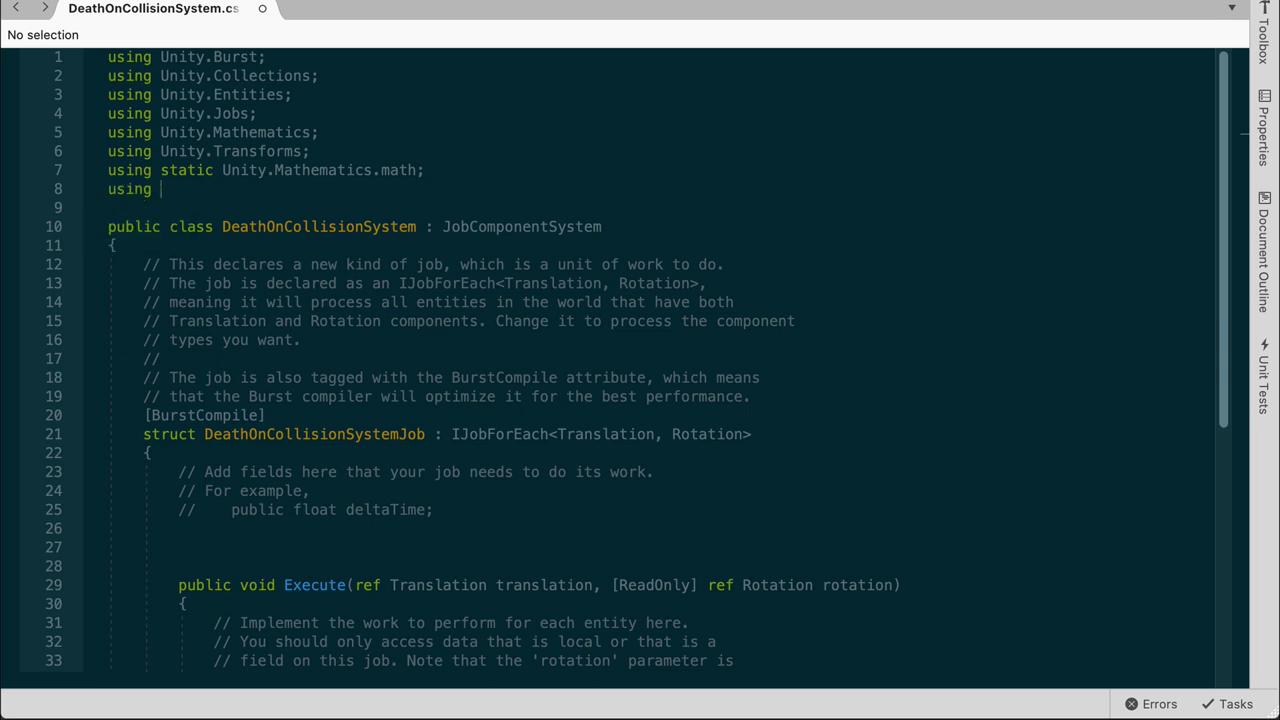
text(Unity.Physics)
text(;)
key(Return)
text(using Unity.Phy)
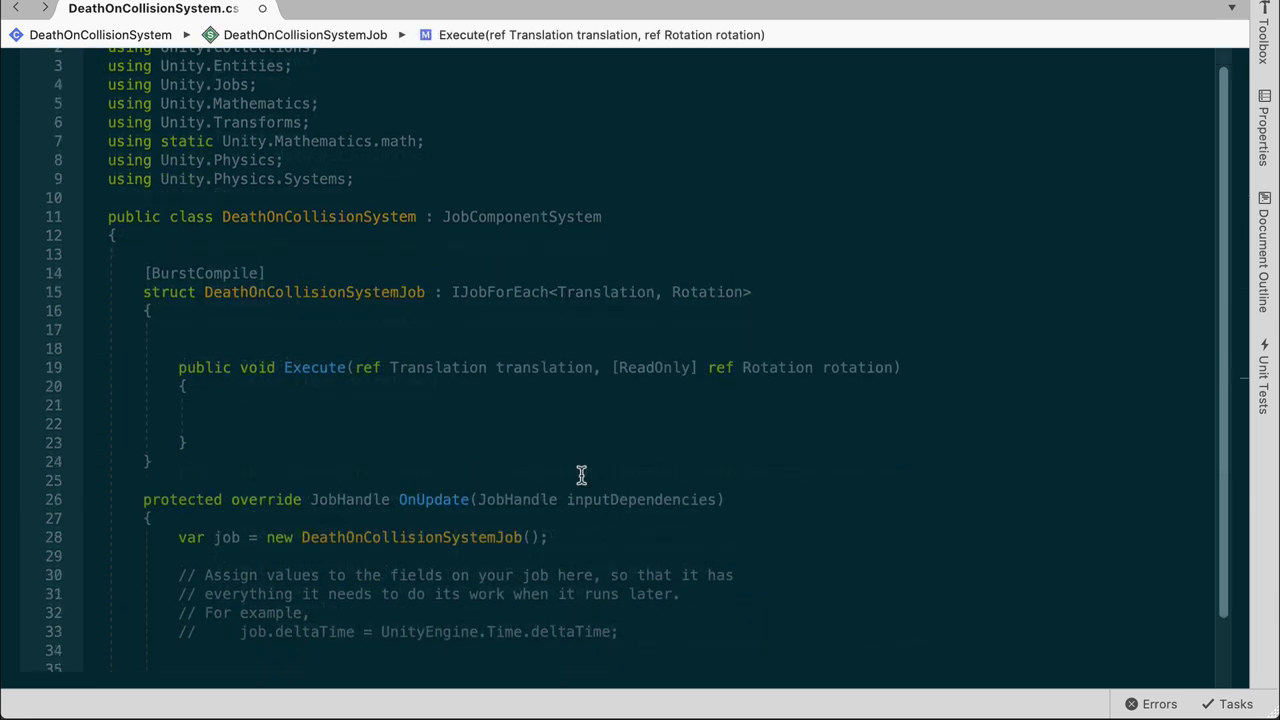
- Delete the leftover template comment lines in OnUpdate
scroll(581, 474, down, 1)
scroll(581, 474, down, 2)
scroll(581, 474, down, 1)
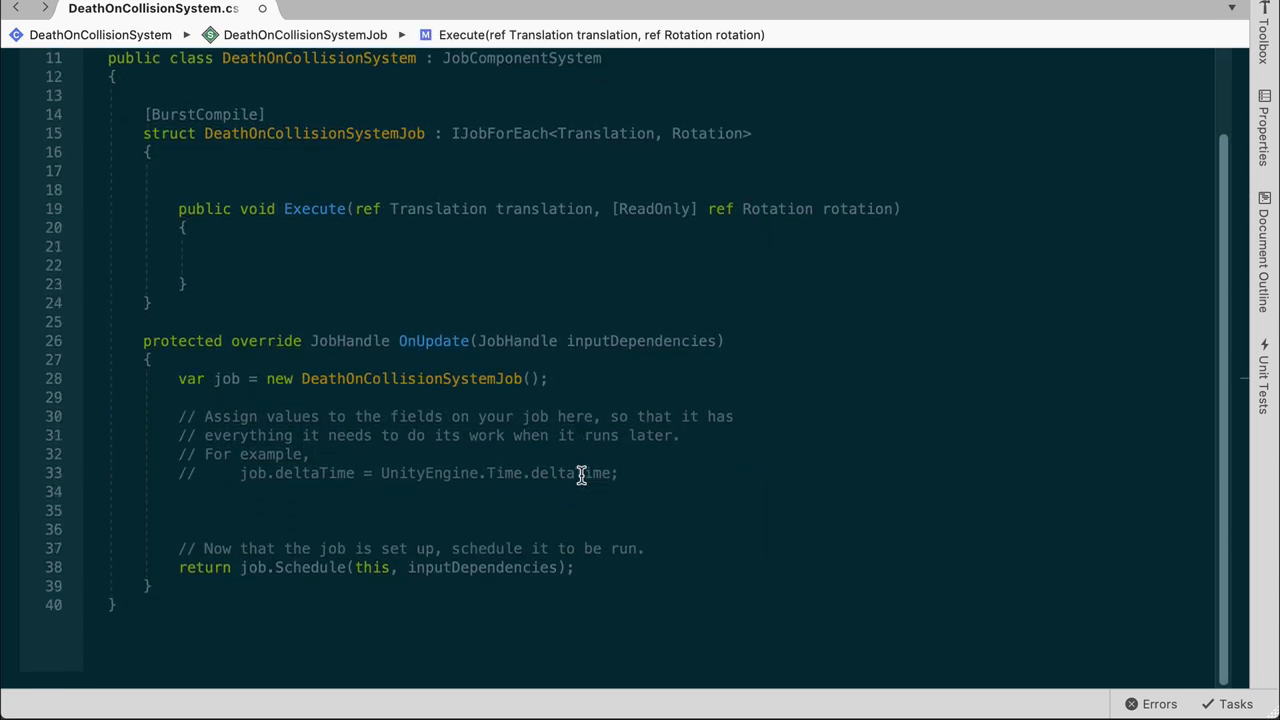
drag(62, 558, 57, 414)
key(BackSpace)
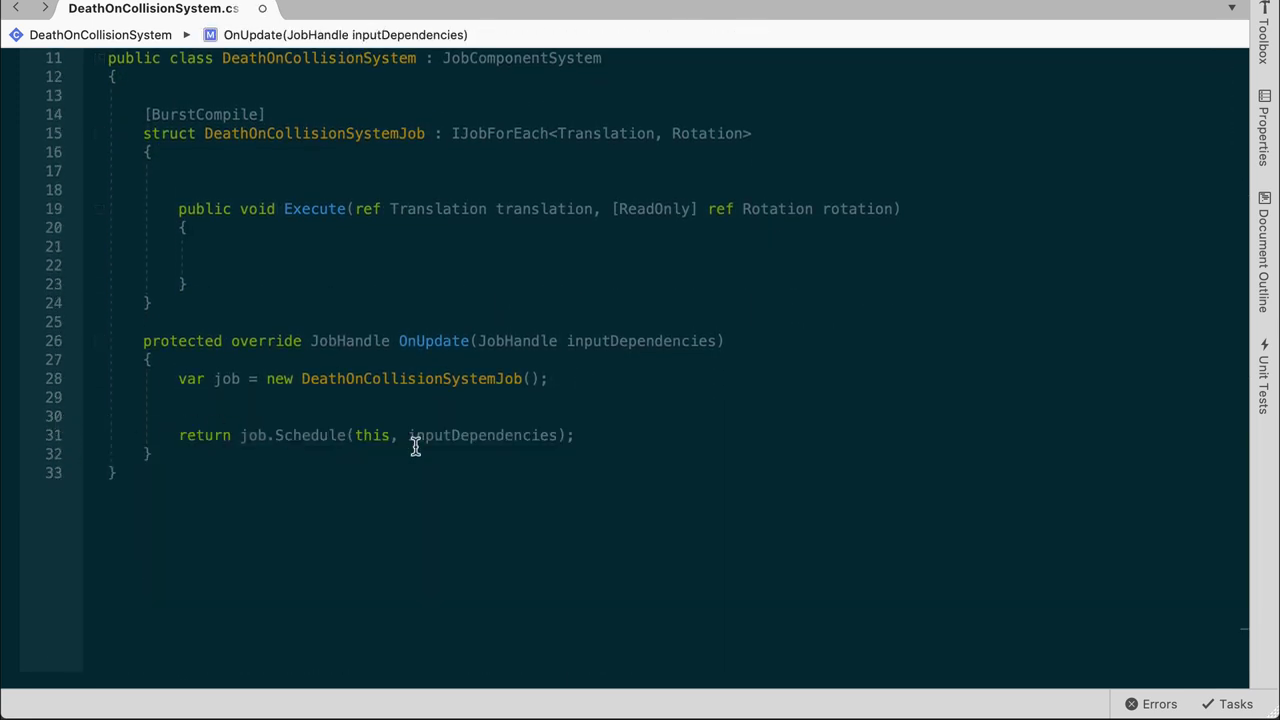
scroll(757, 499, up, 1)
scroll(740, 505, up, 2)
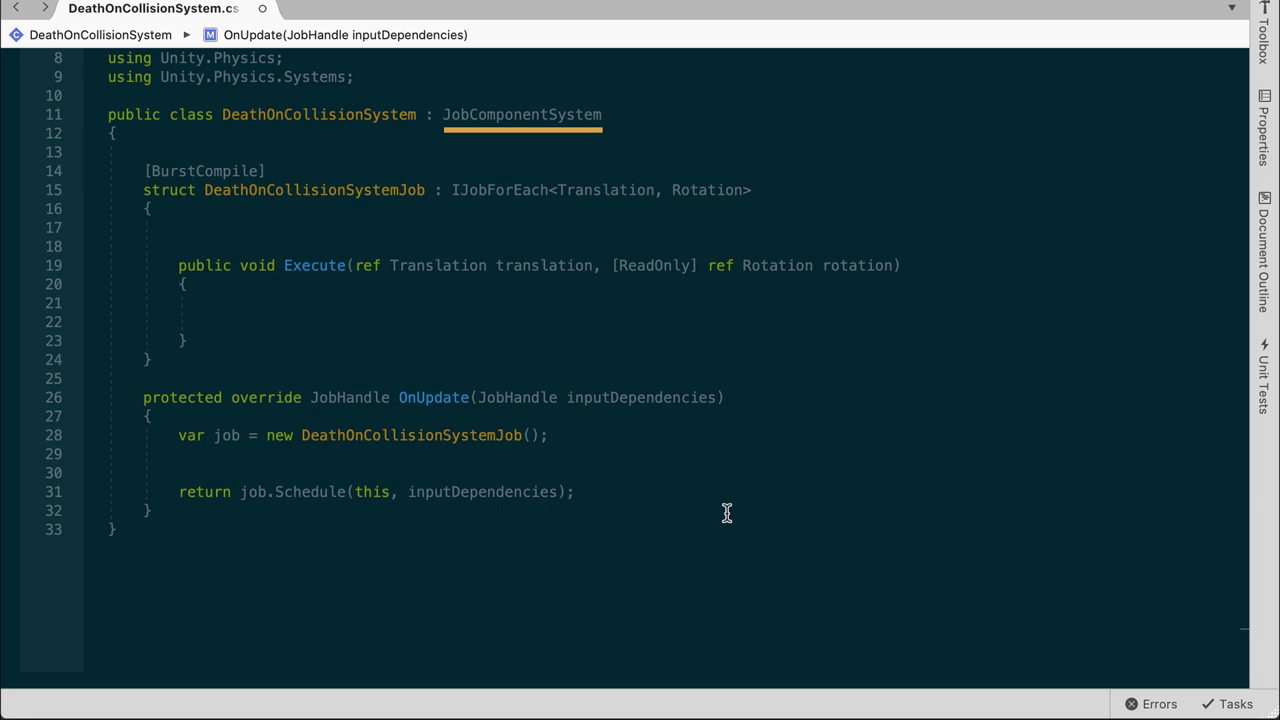
- Change the job's base type from IJobForEach to ICollisionEventsJob and delete the old Execute method
click(465, 193)
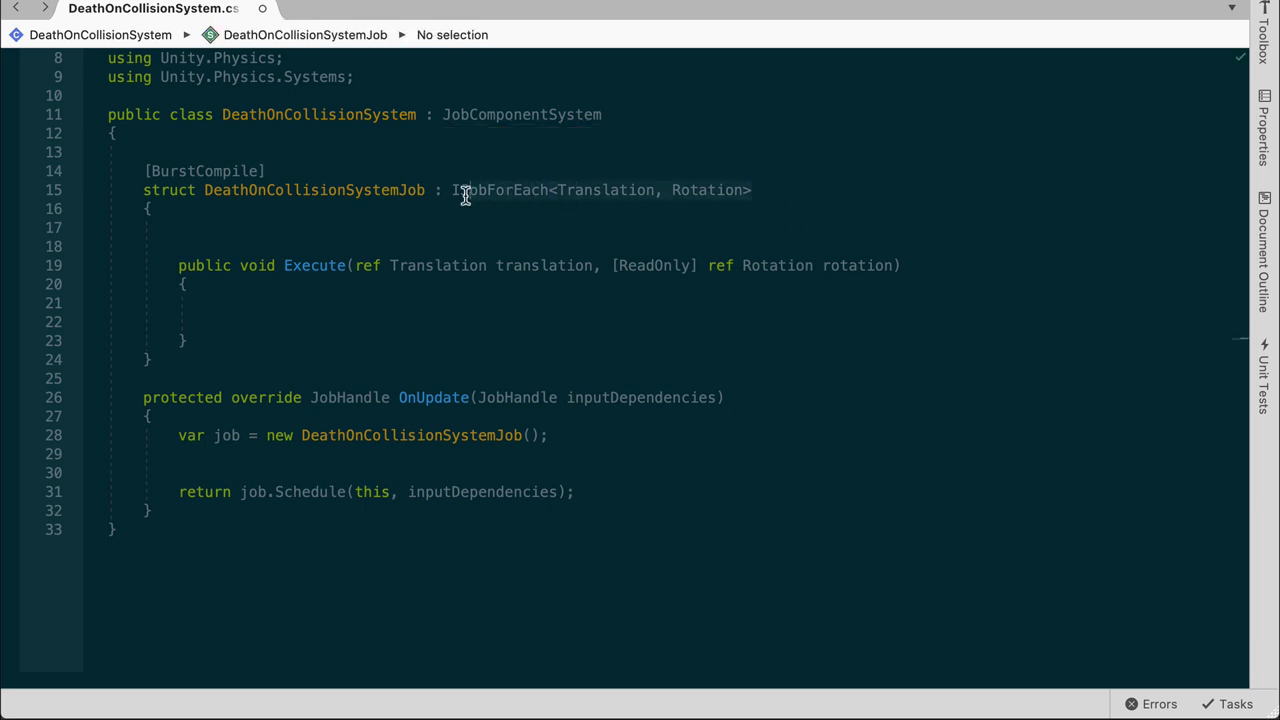
text(IColl)
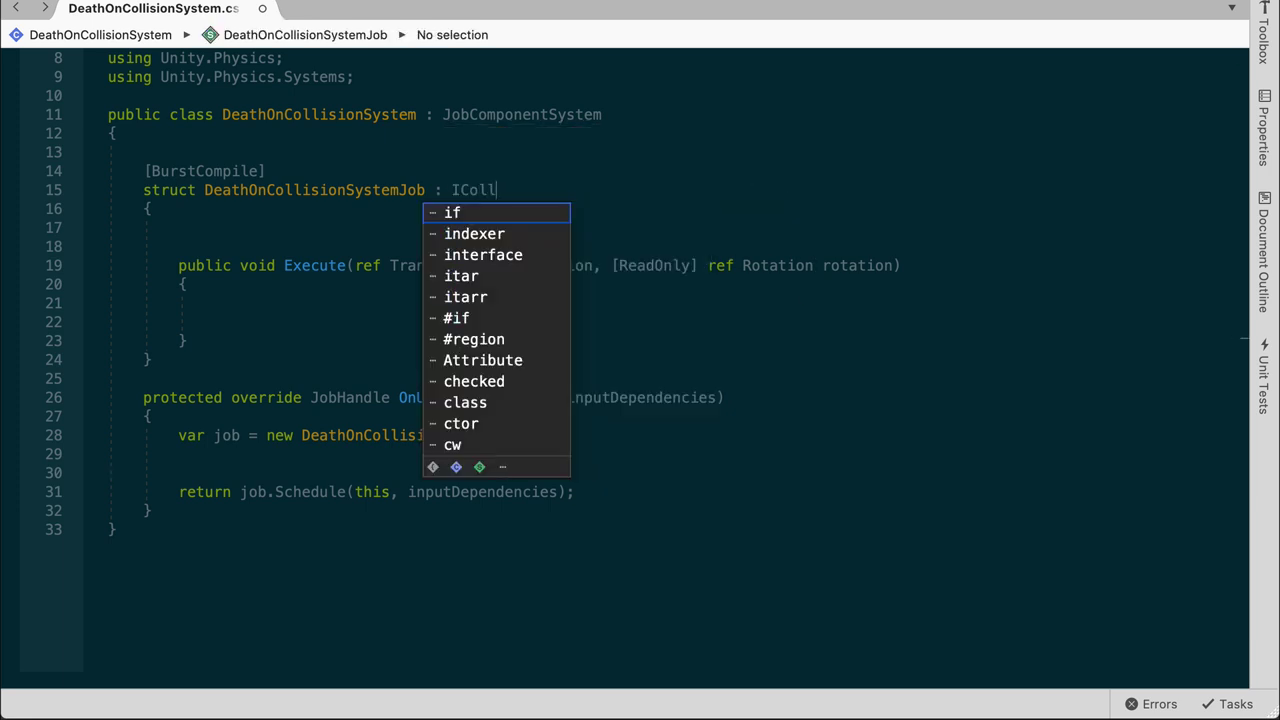
text(isionEventsJob)
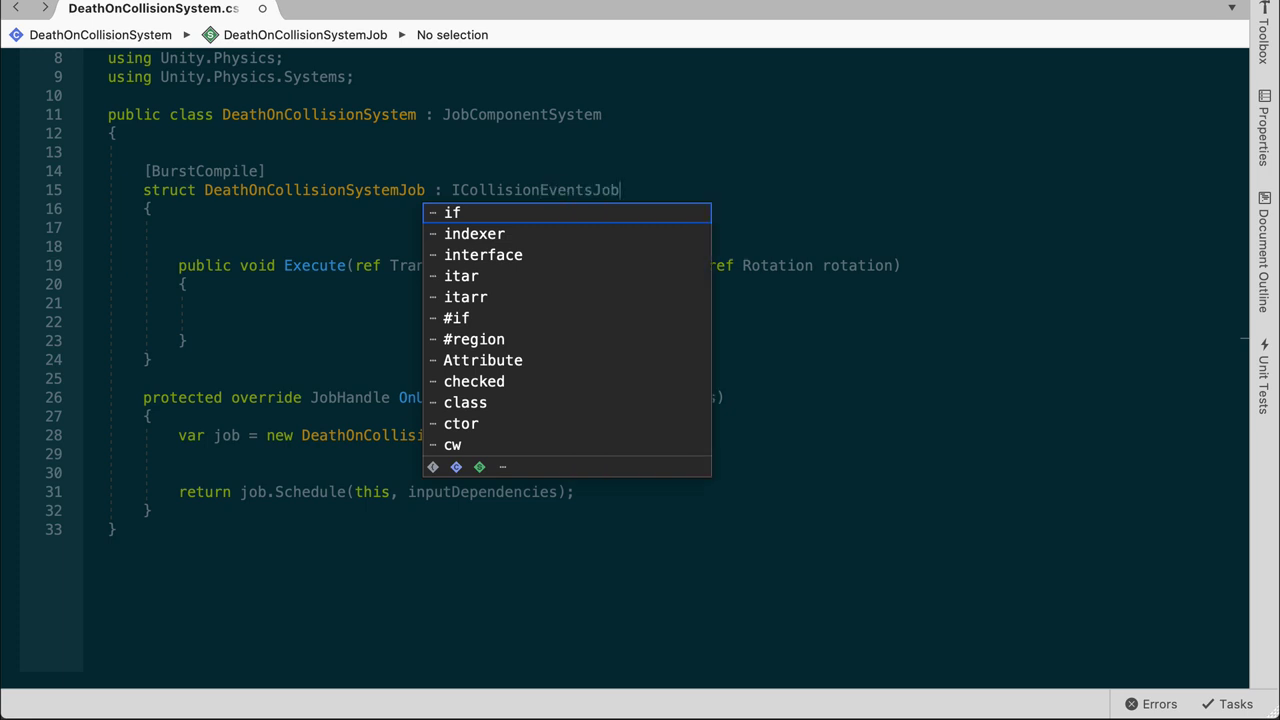
click(702, 160)
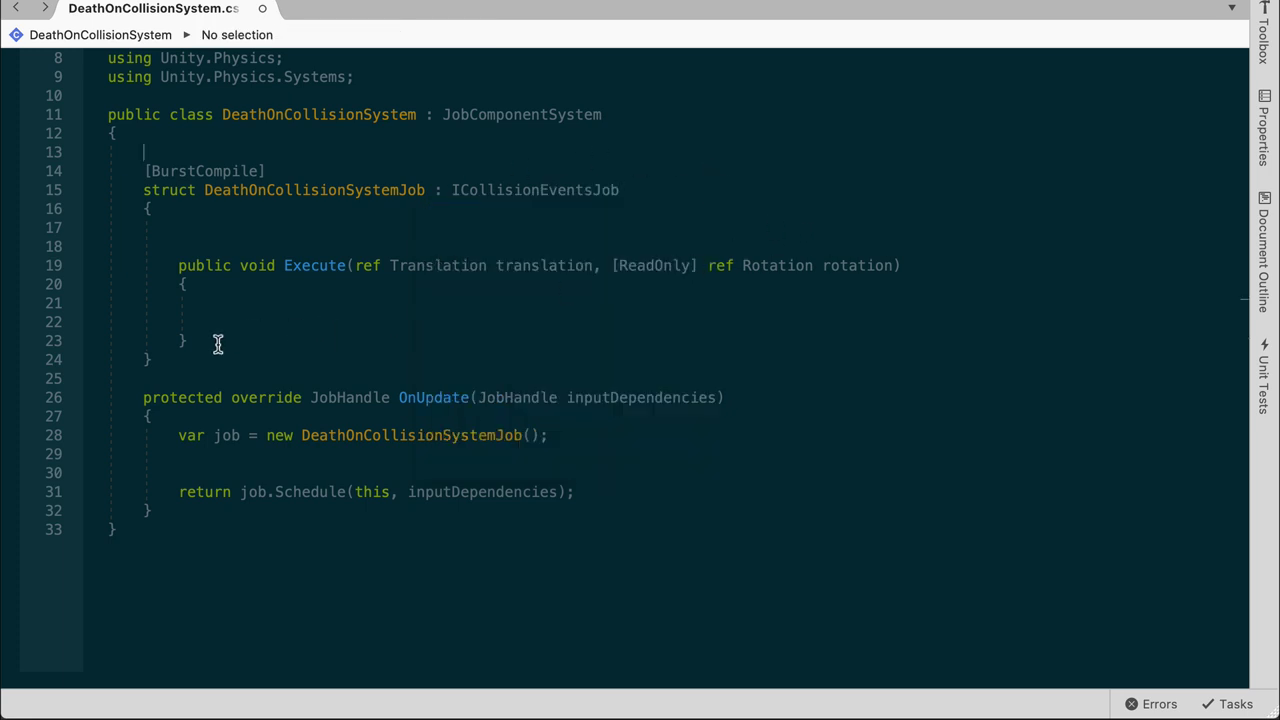
mouse_move(214, 343)
mouse_down()
mouse_move(5, 292)
mouse_move(5, 270)
mouse_up()
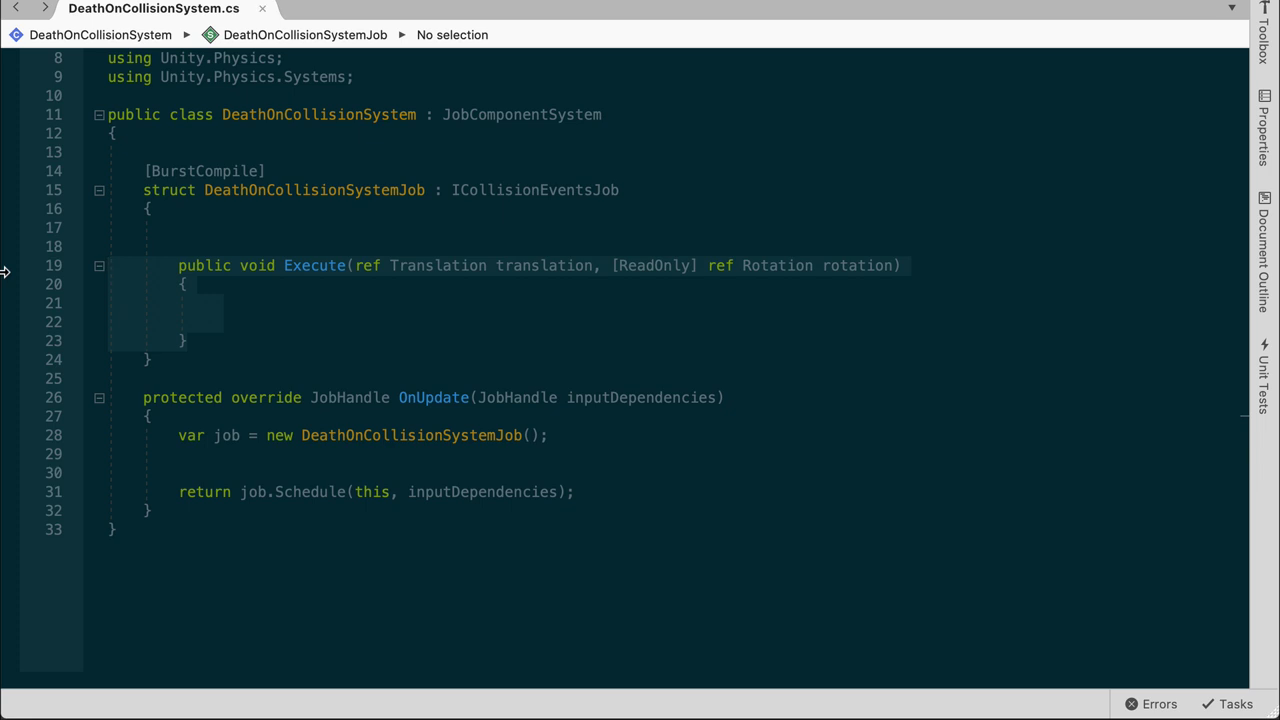
key(BackSpace)
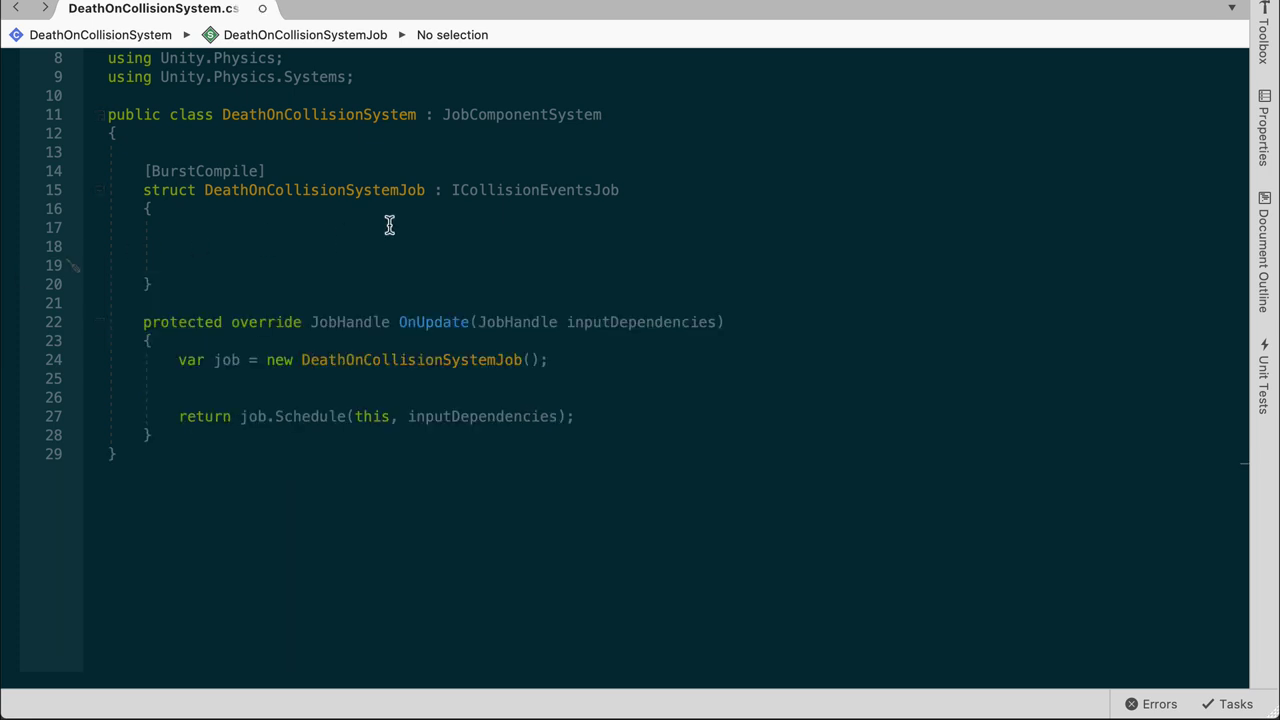
- Generate the ICollisionEventsJob Execute(CollisionEvent) stub and delete its NotImplementedException line
right_click(512, 197)
click(573, 196)
click(309, 228)
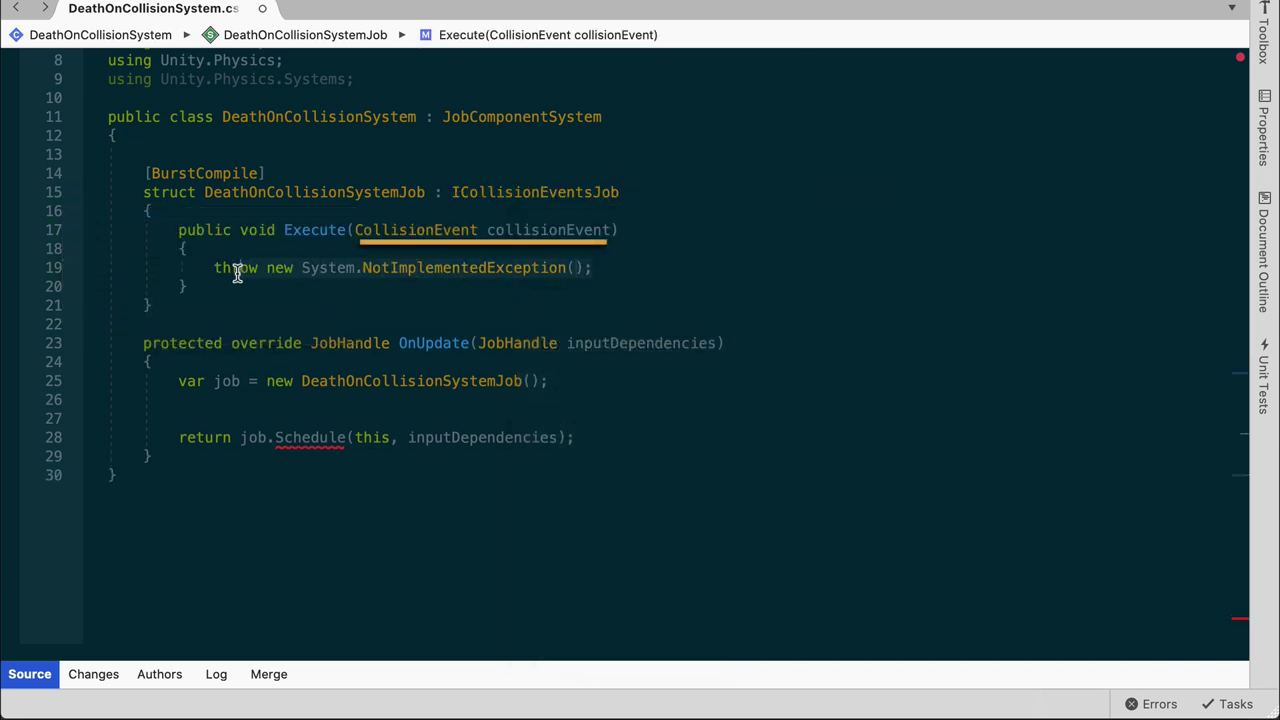
key(BackSpace)
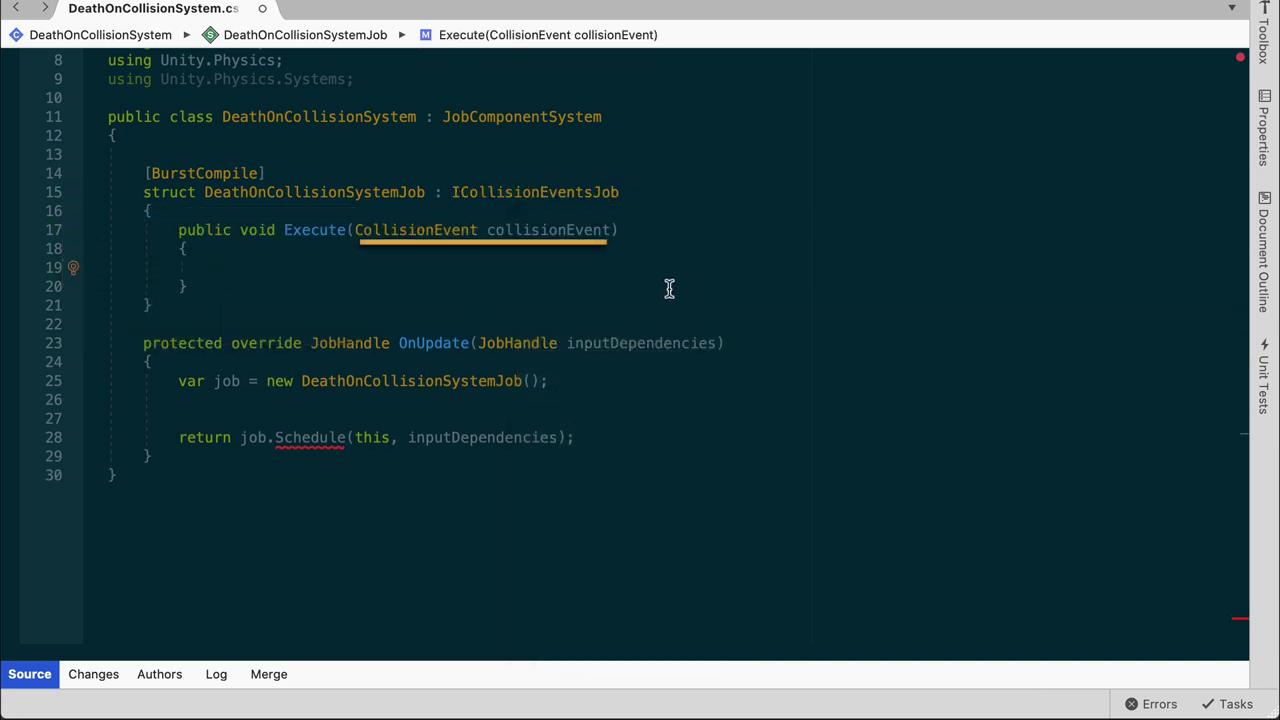
click(232, 96)
- Add [UpdateAfter(typeof(EndFramePhysicsSystem))] above the DeathOnCollisionSystem class
key(Return)
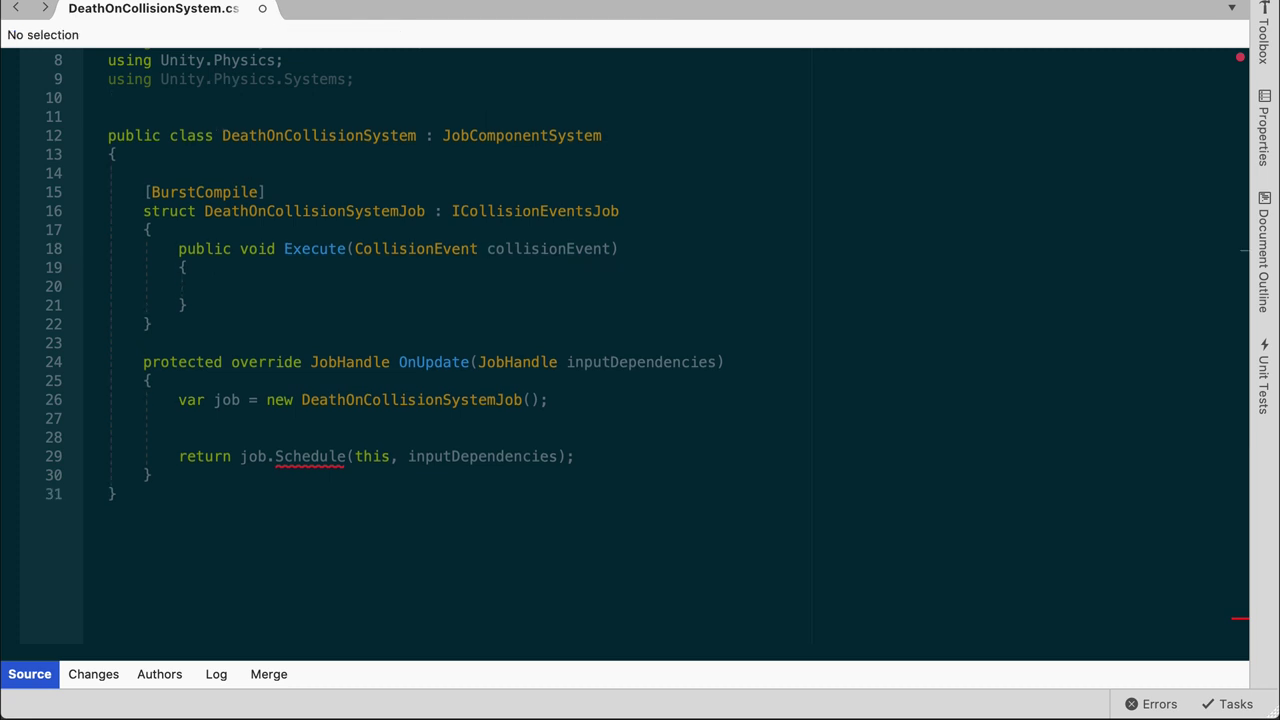
text([)
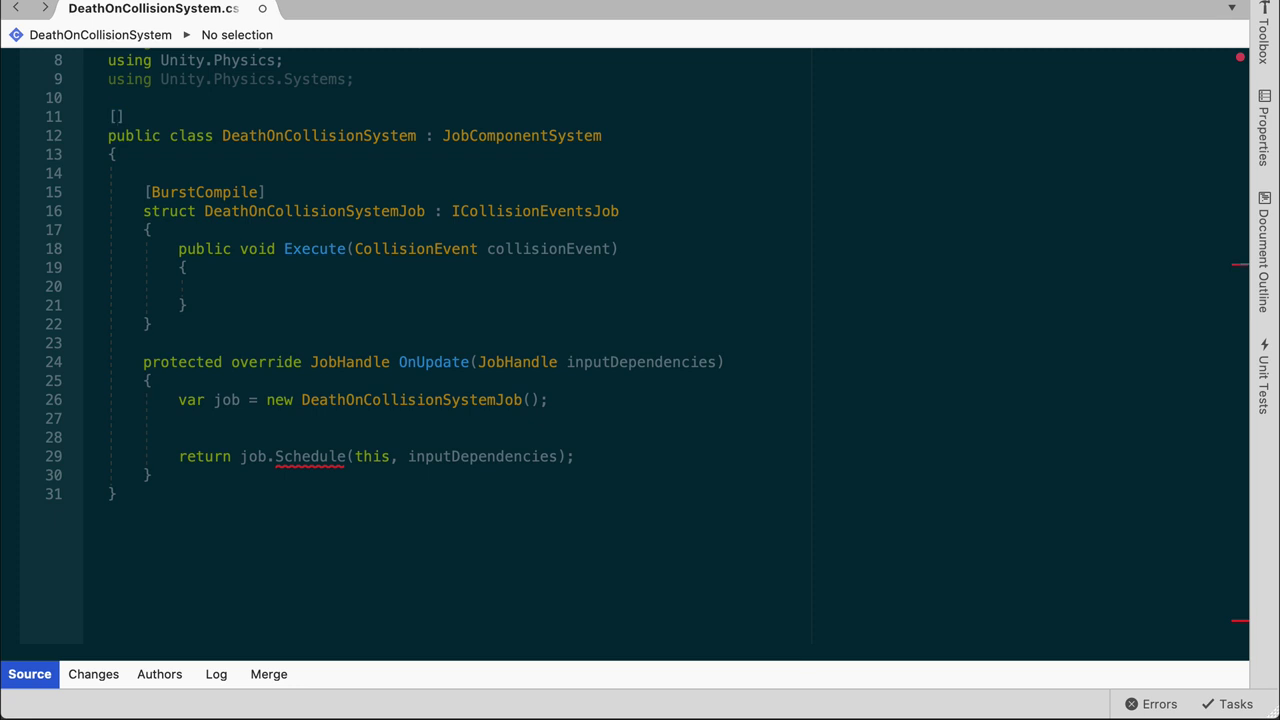
text(Update)
key(Return)
text((ty)
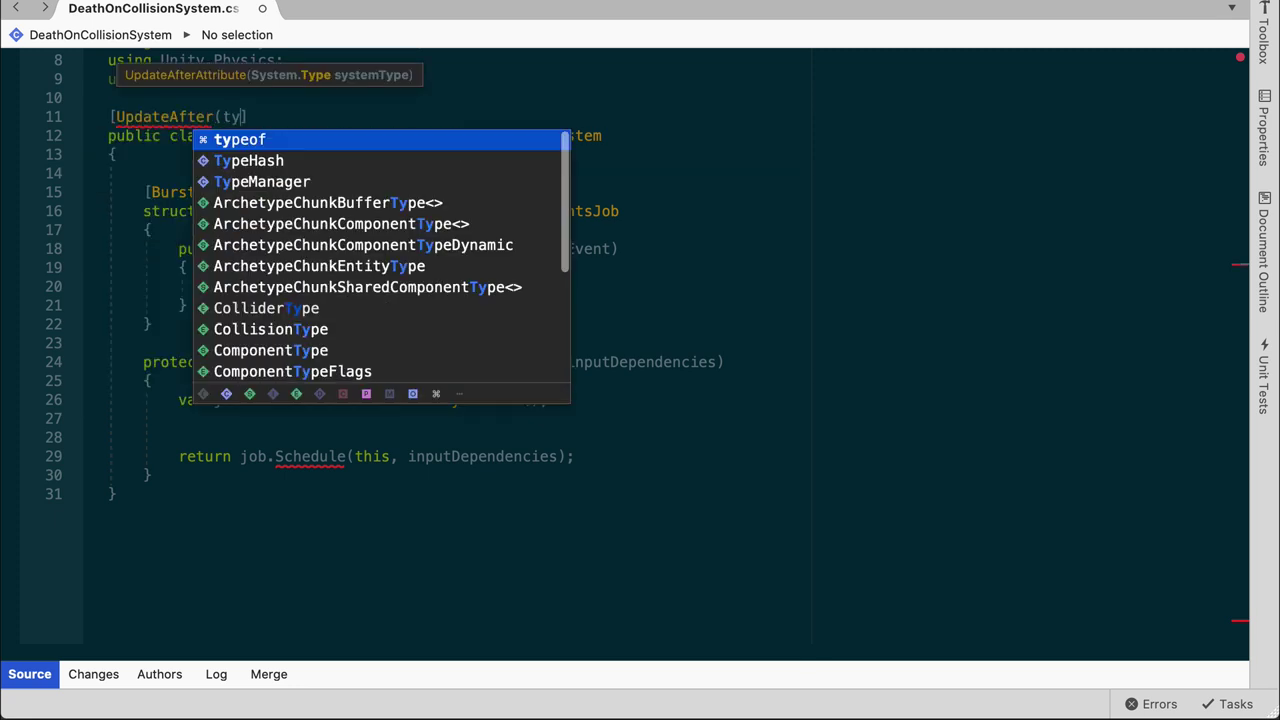
text(()
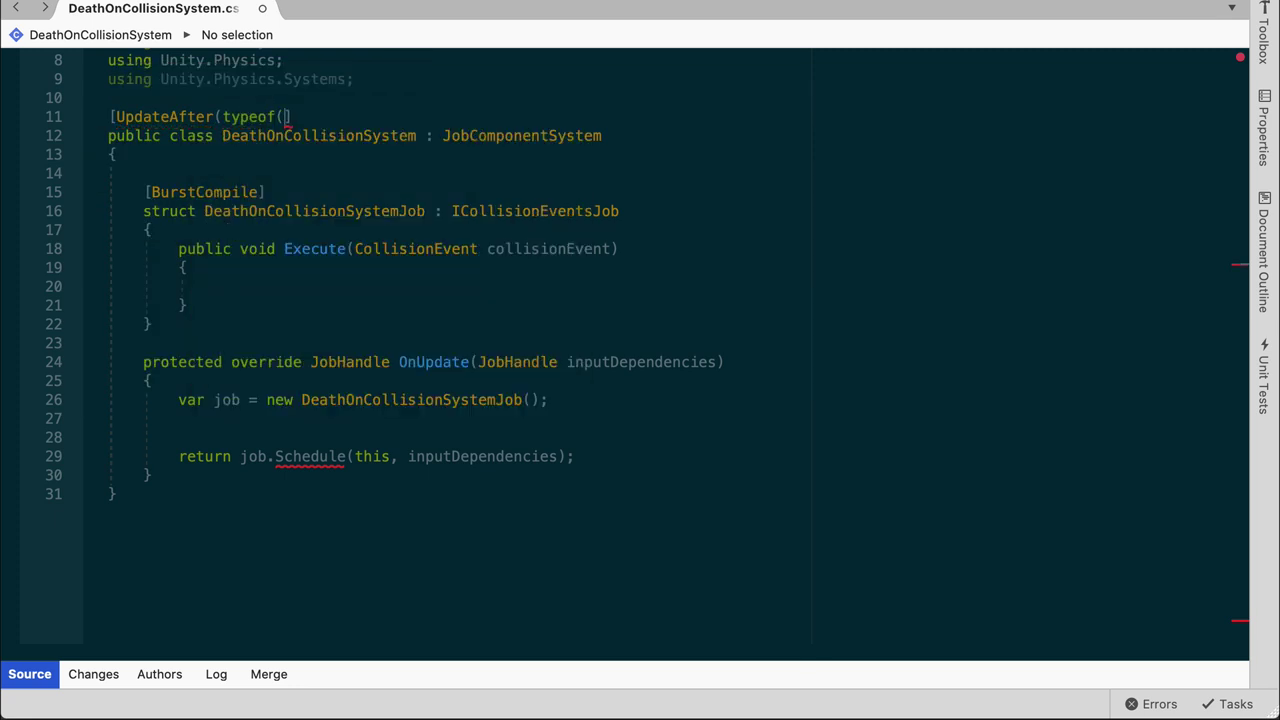
text())
text(End)
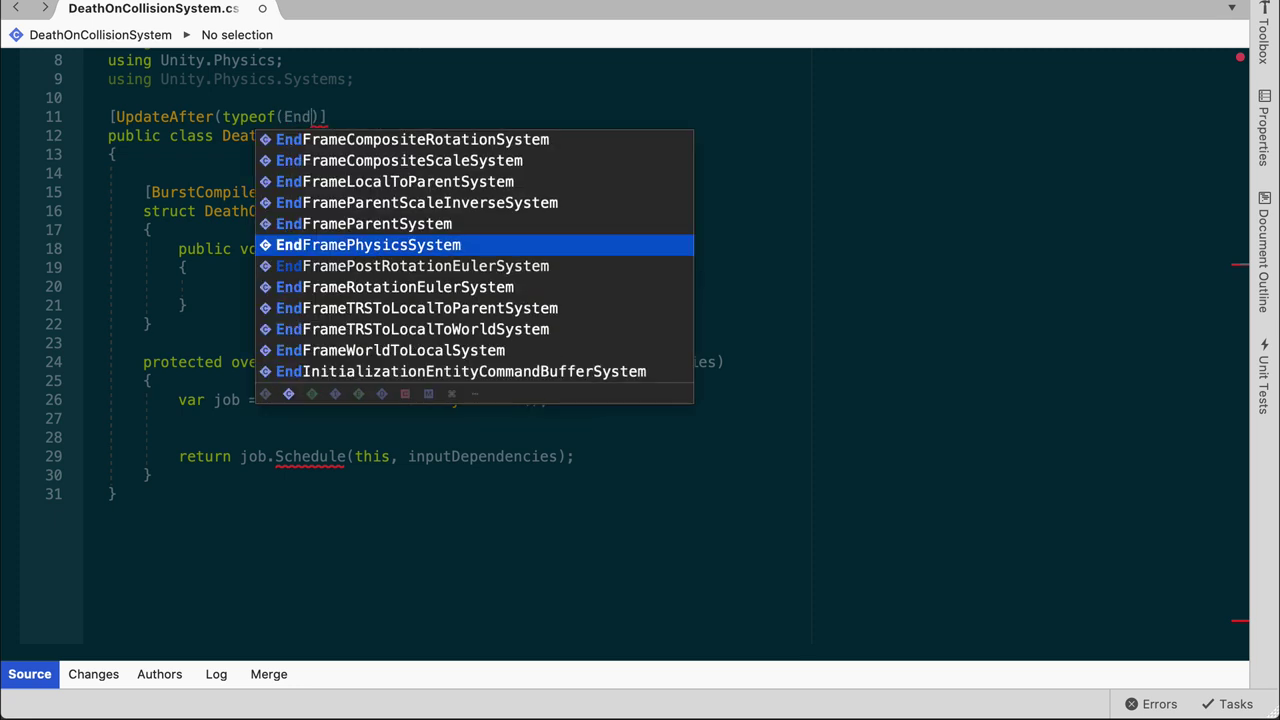
key(Return)
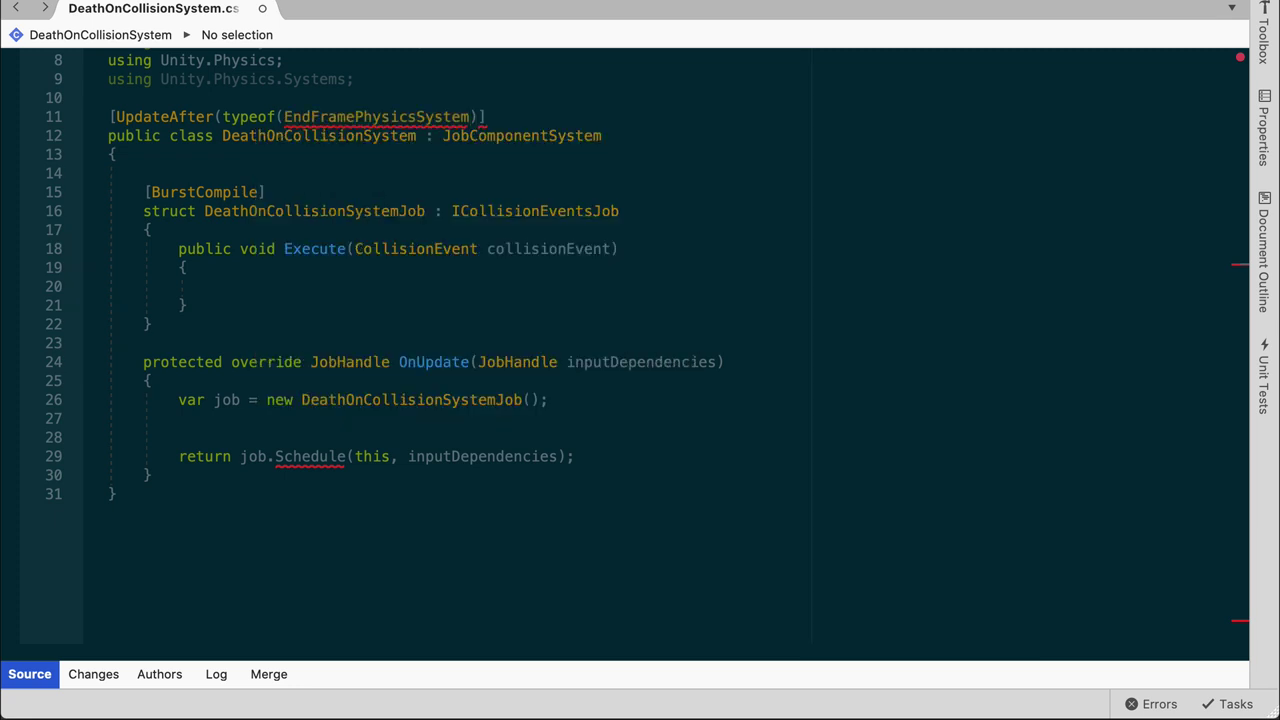
text())
key(Down)
key(Down)
key(Down)
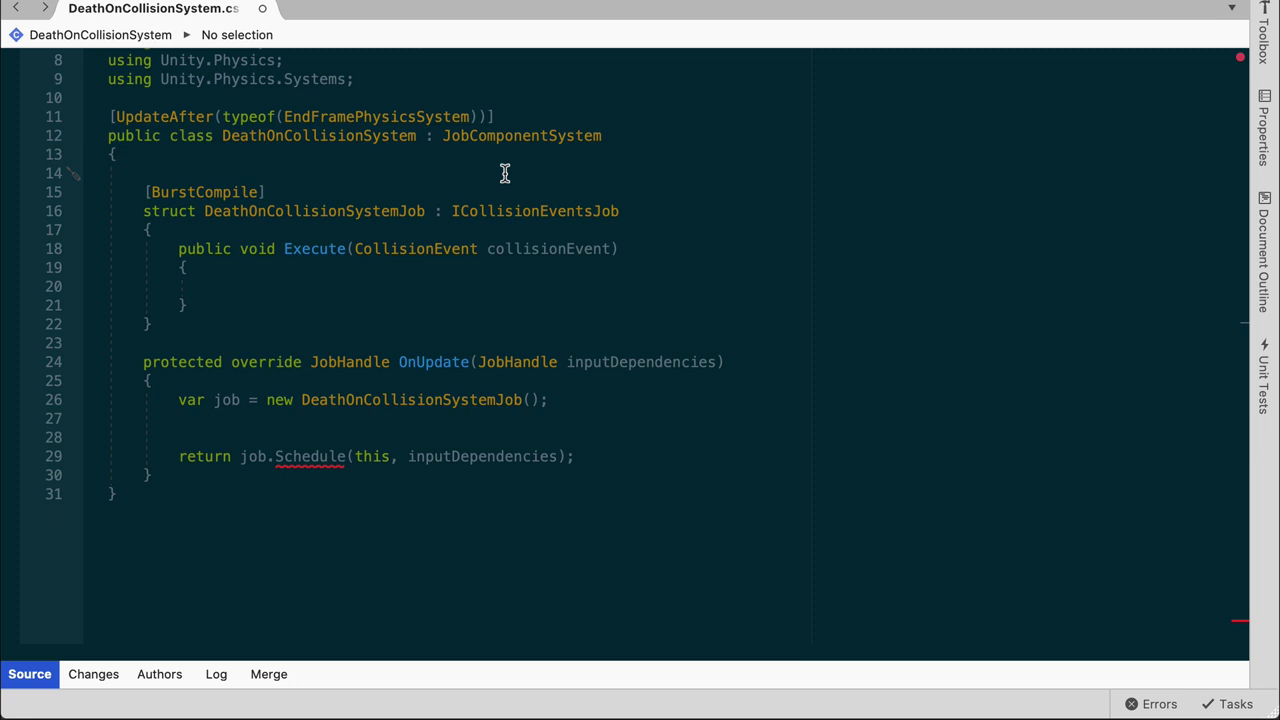
- Declare private BuildPhysicsWorld buildPhysicsWorld and StepPhysicsWorld stepPhysicsWorld fields
text(private Build)
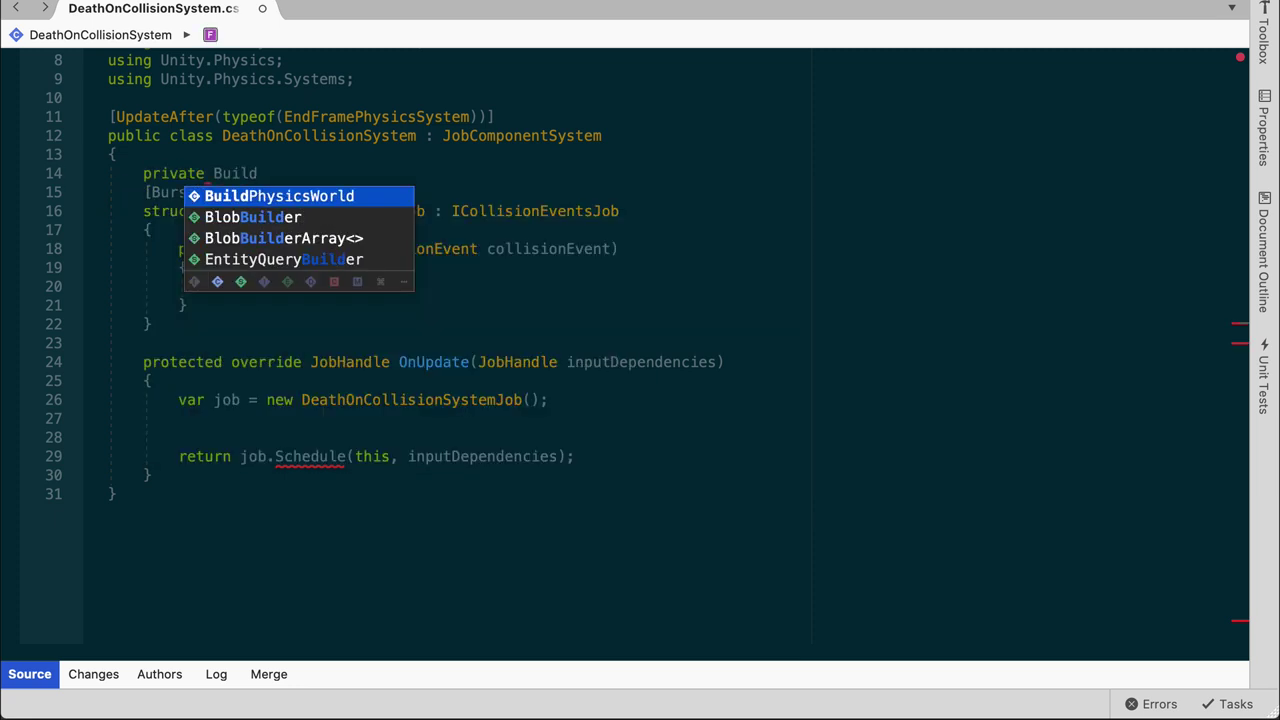
key(Tab)
text(buil)
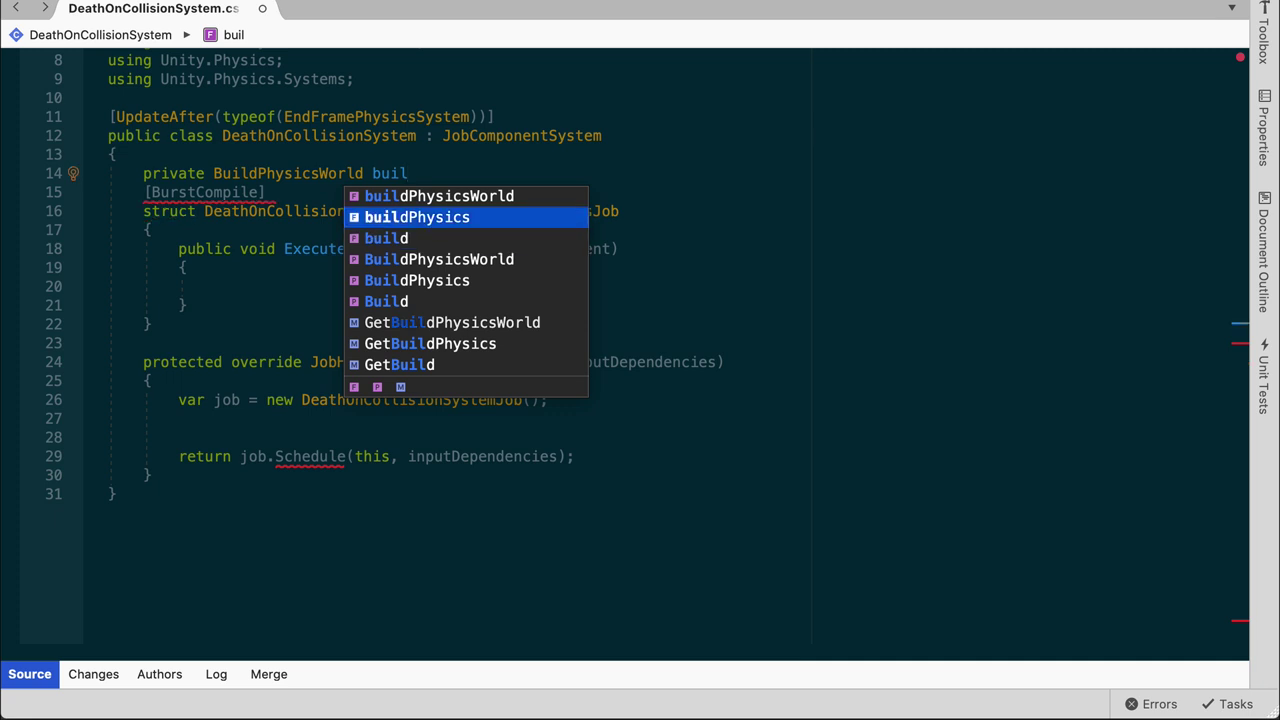
key(Up)
key(Tab)
text(private )
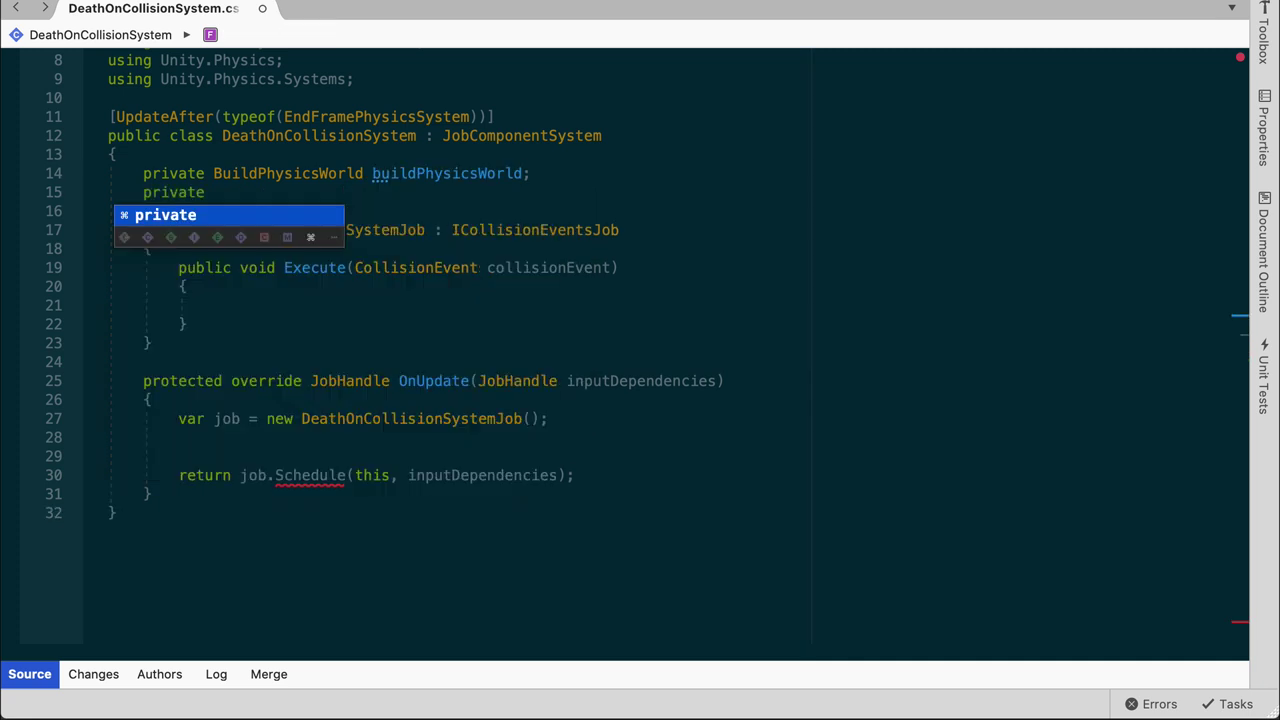
text(Step)
key(Return)
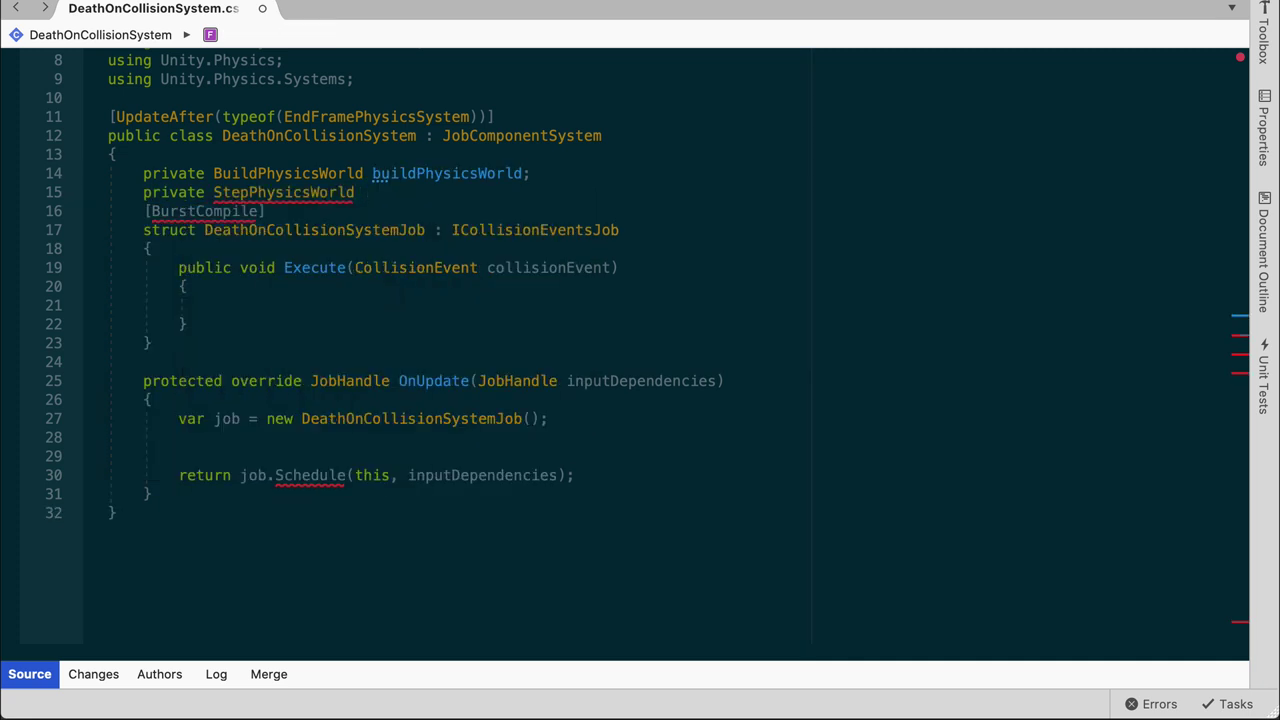
text(stepPhy)
key(Up)
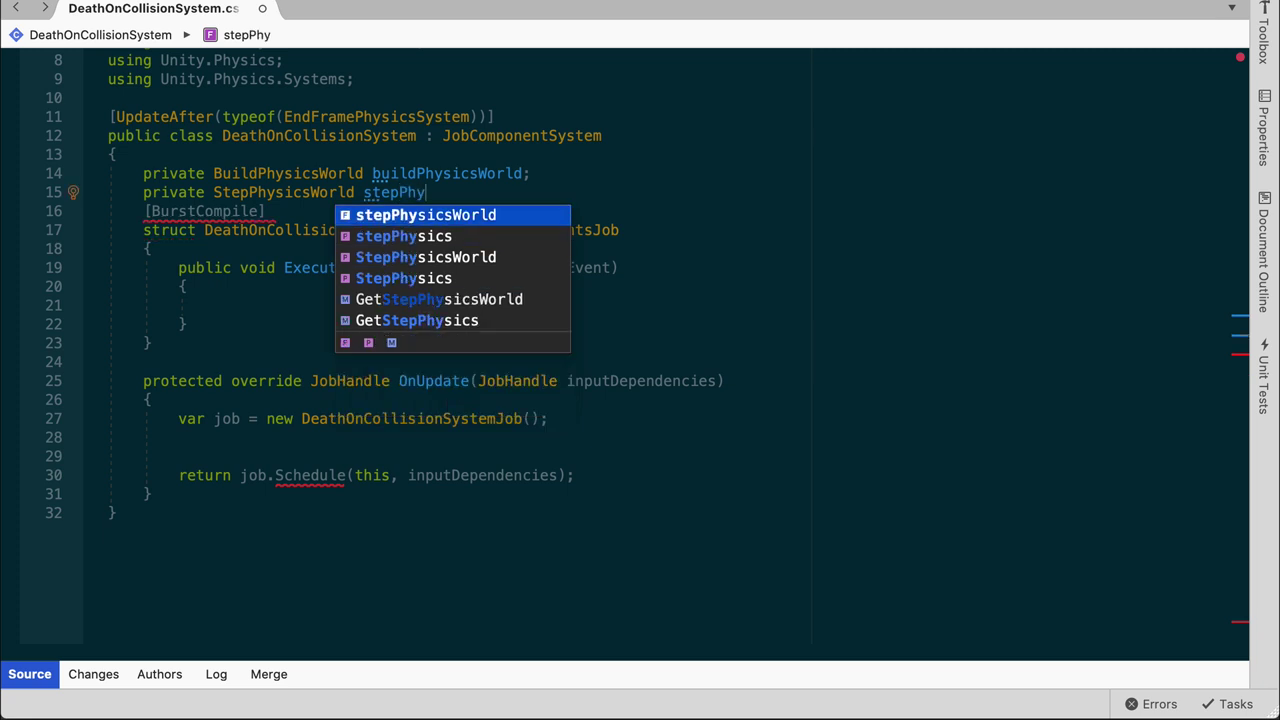
key(Return)
text(;)
key(Return)
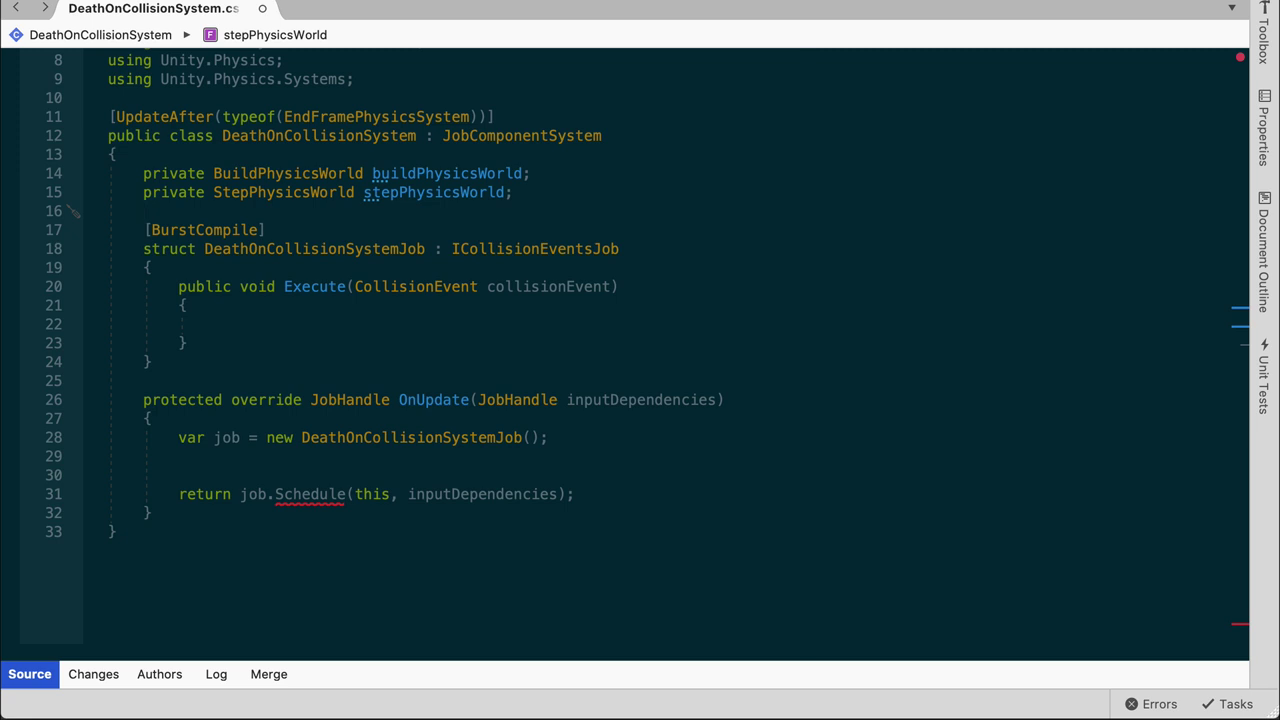
- Override OnCreate to assign both fields via World.GetOrCreateSystem<BuildPhysicsWorld>() and GetOrCreateSystem<StepPhysicsWorld>()
key(Return)
text(prot)
key(Return)
text(ov)
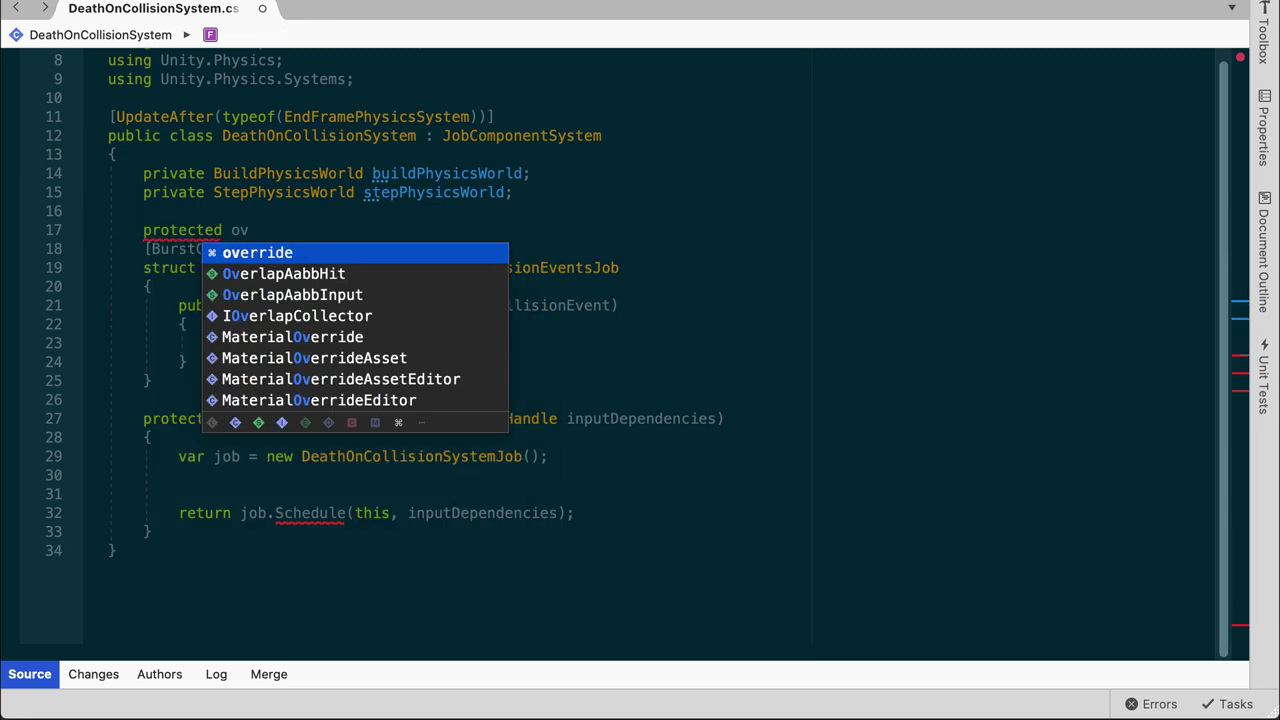
key(Return)
key(Return)
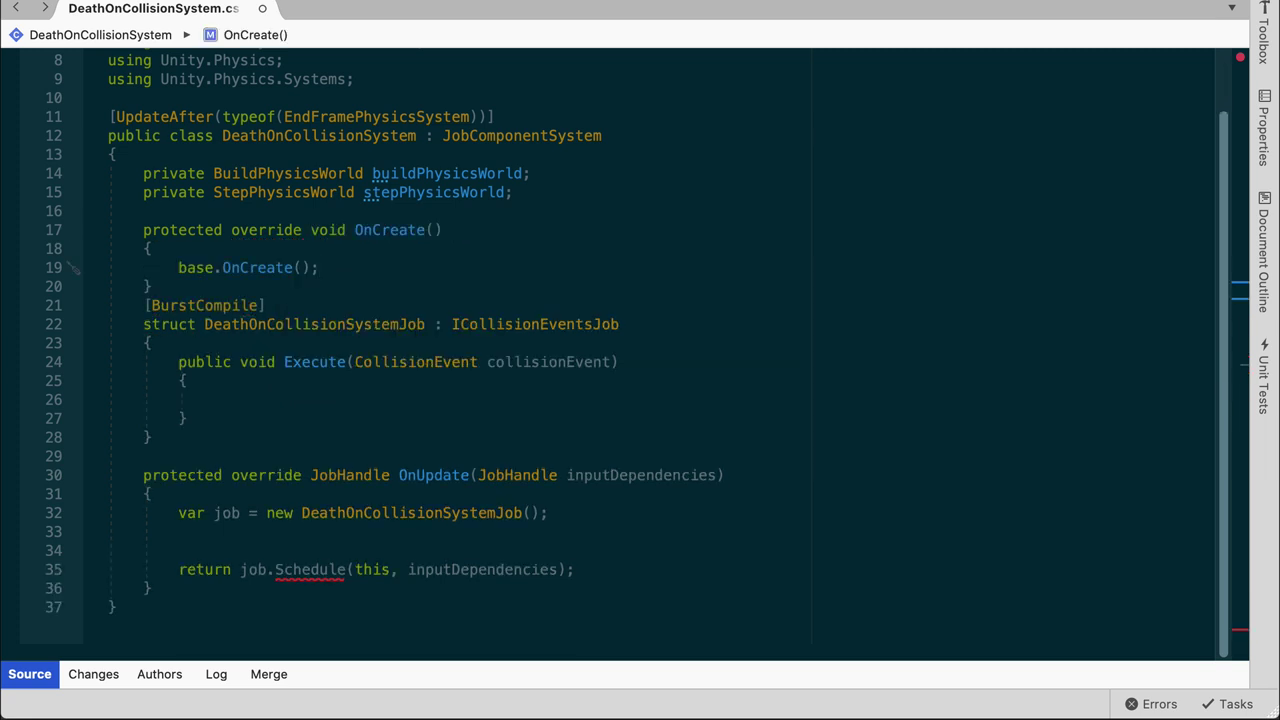
click(137, 286)
key(Return)
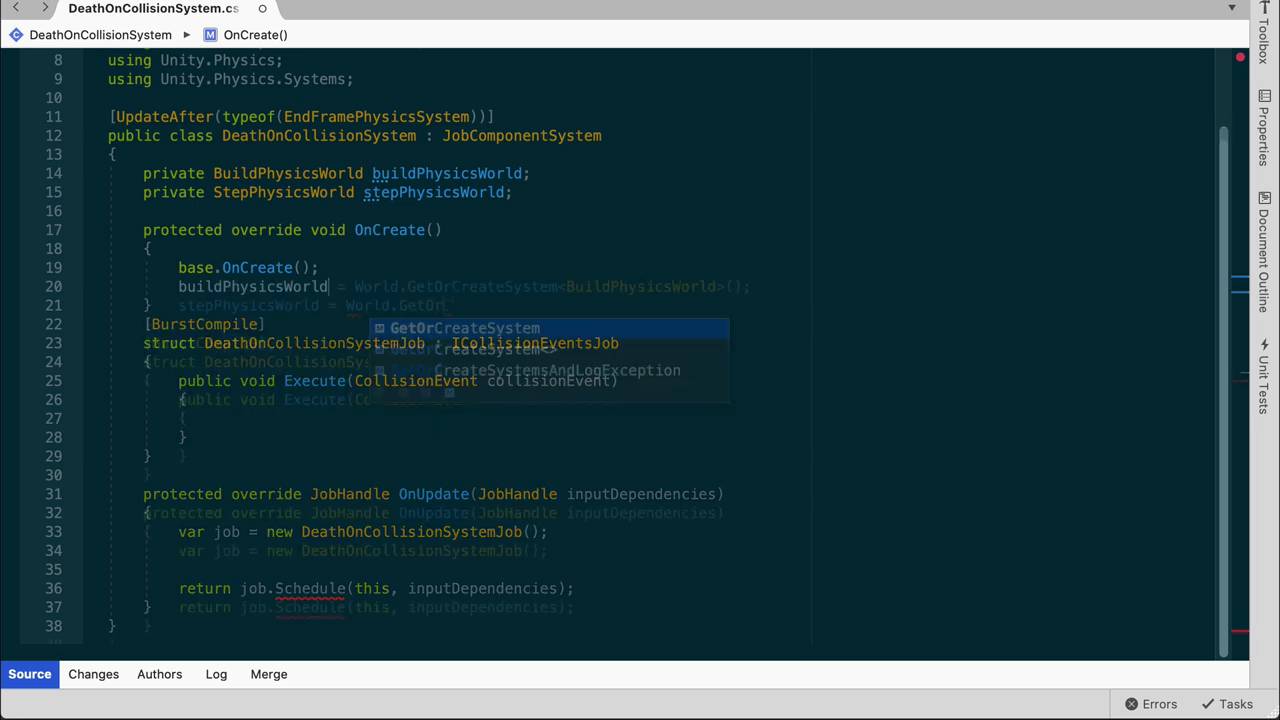
text(buildPhysicsWorld = World.GetOrCreateSystem<BuildPhysicsWorld>();)
key(Return)
text(stepPhysicsWorld = World.GetOrCreateSystem<>St>)
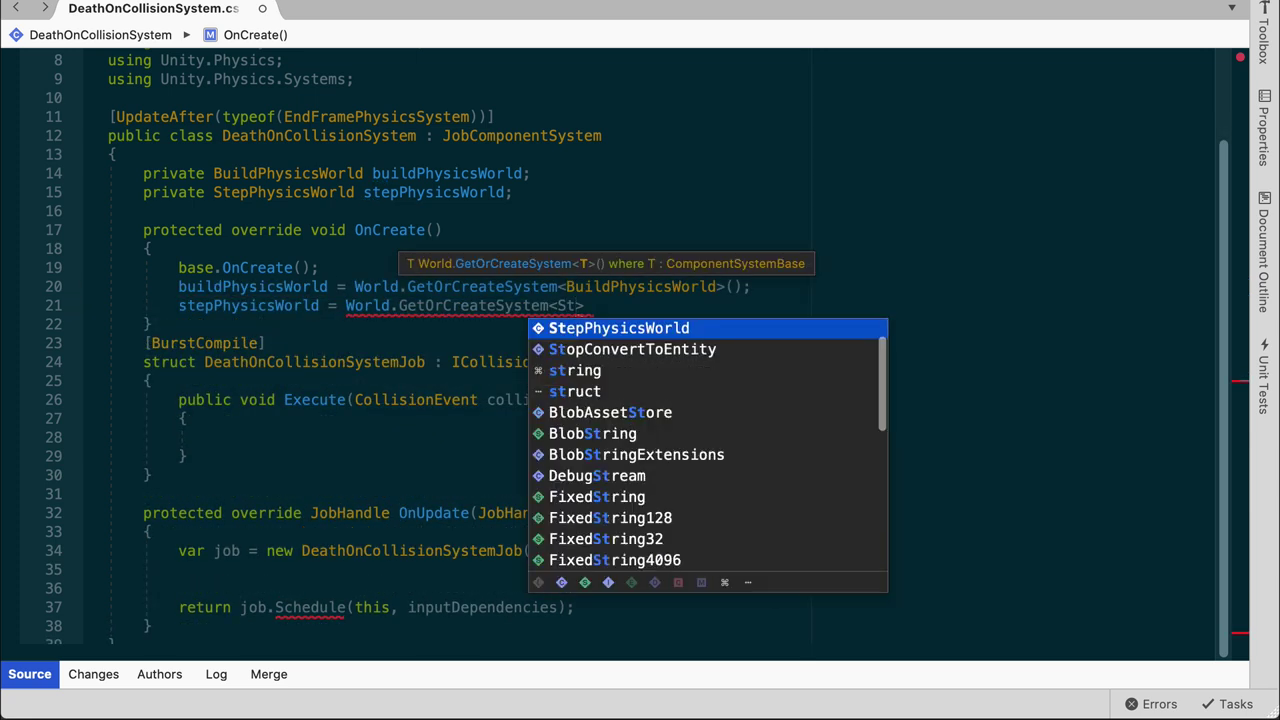
key(Return)
text(();)
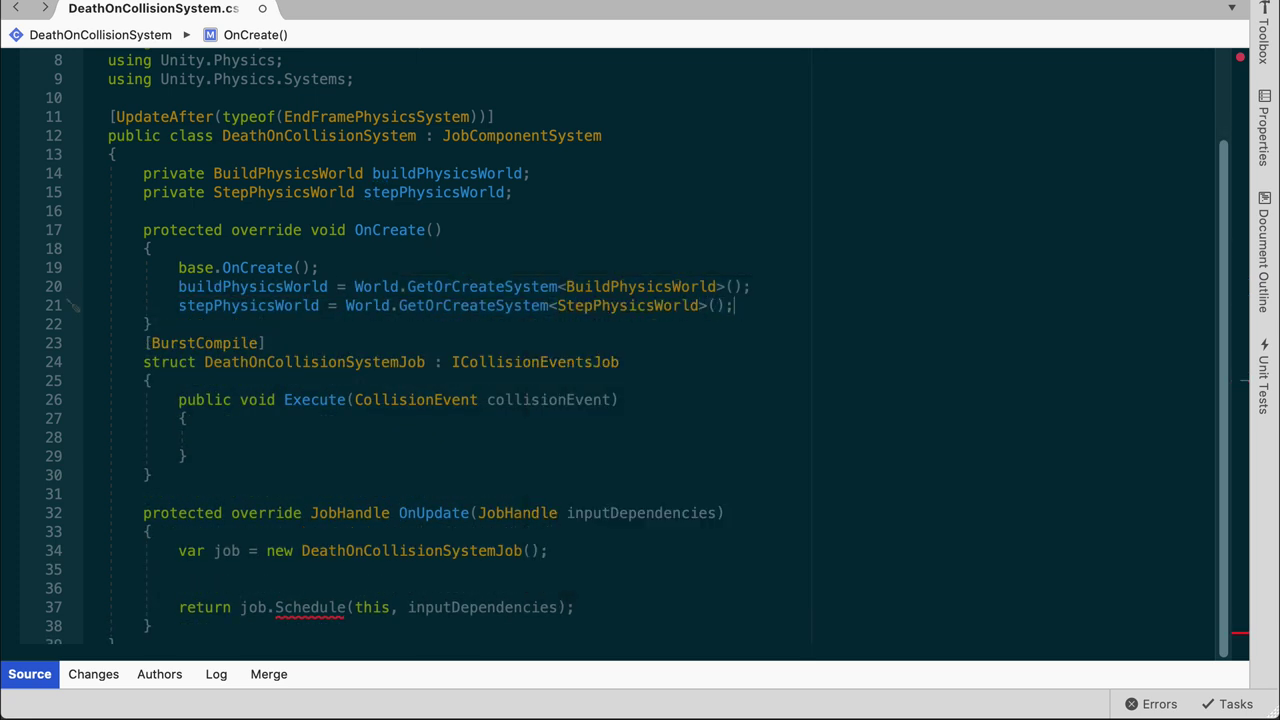
key(Down)
key(Return)
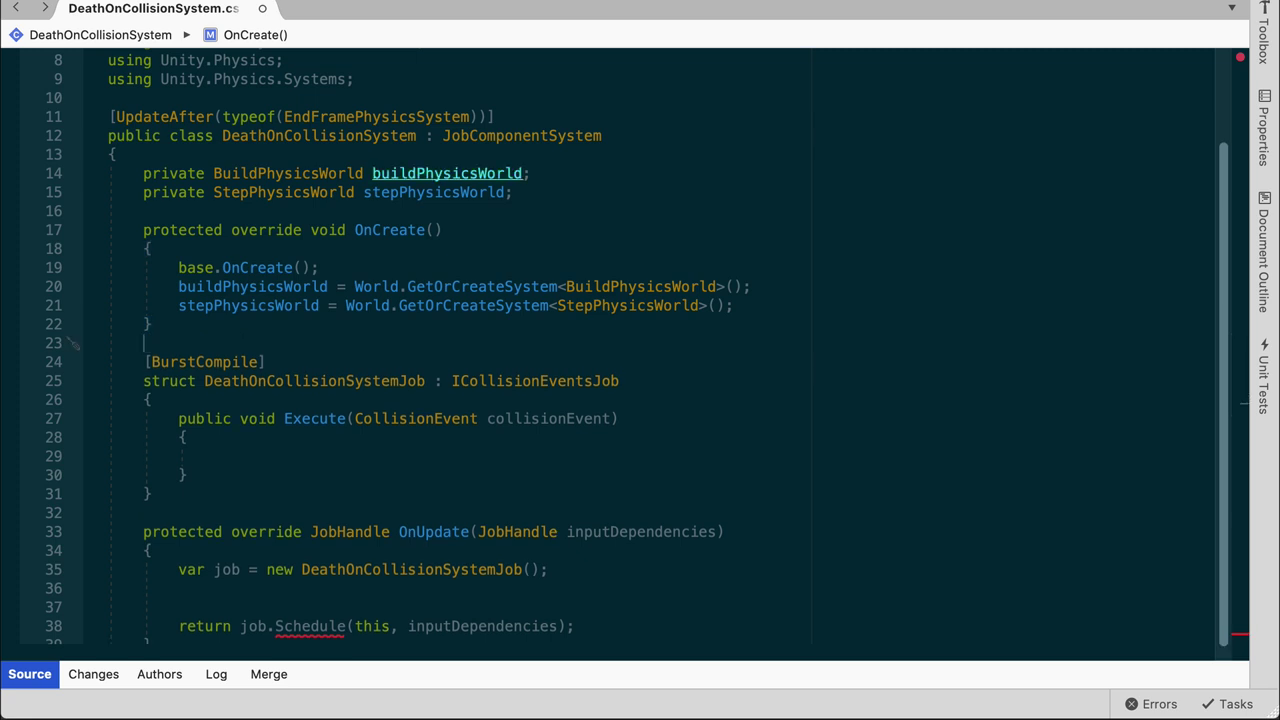
scroll(1058, 252, down, 3)
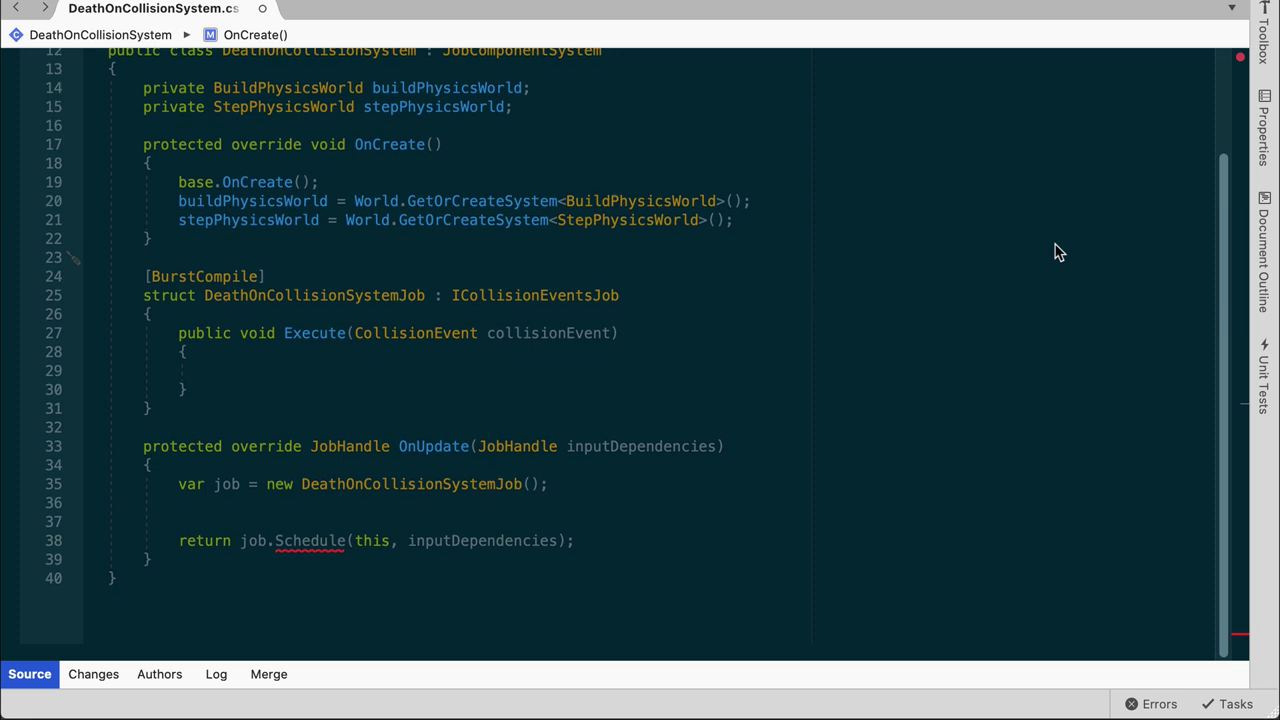
scroll(1058, 252, down, 5)
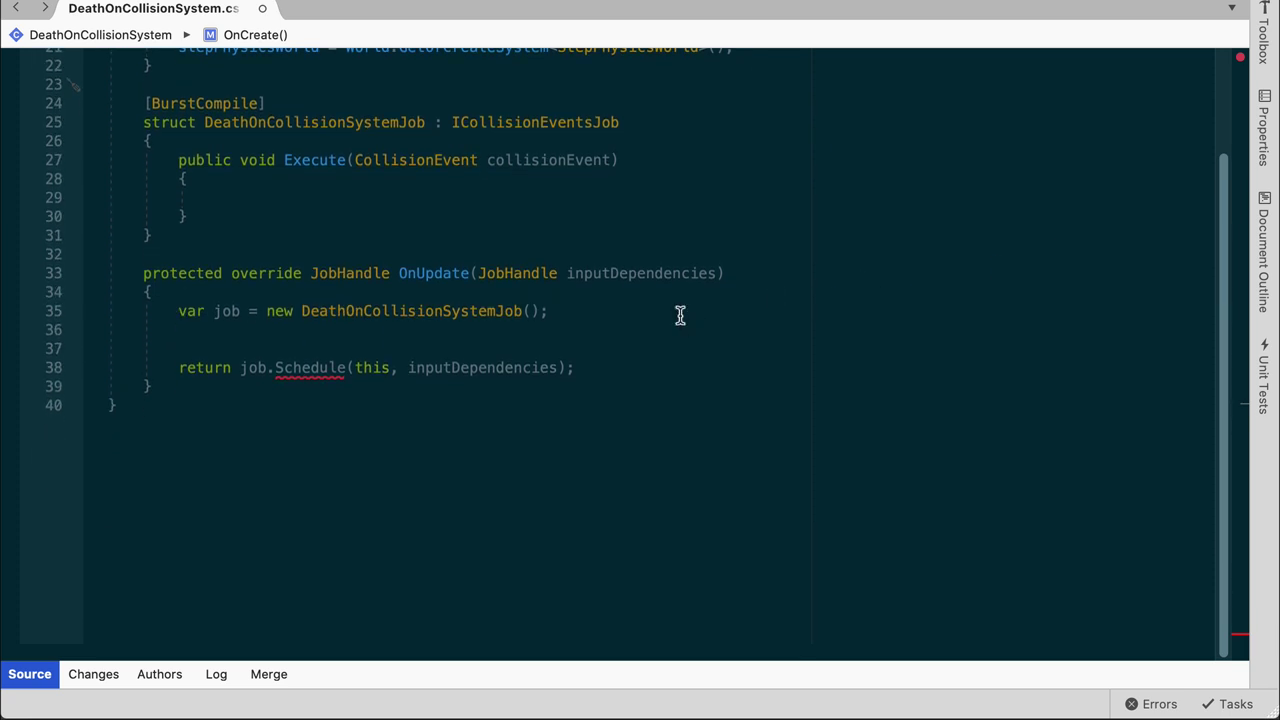
- Start JobHandle jobHandle = job.Schedule(stepPhysicsWorld.Simulation, ...) in OnUpdate
click(678, 325)
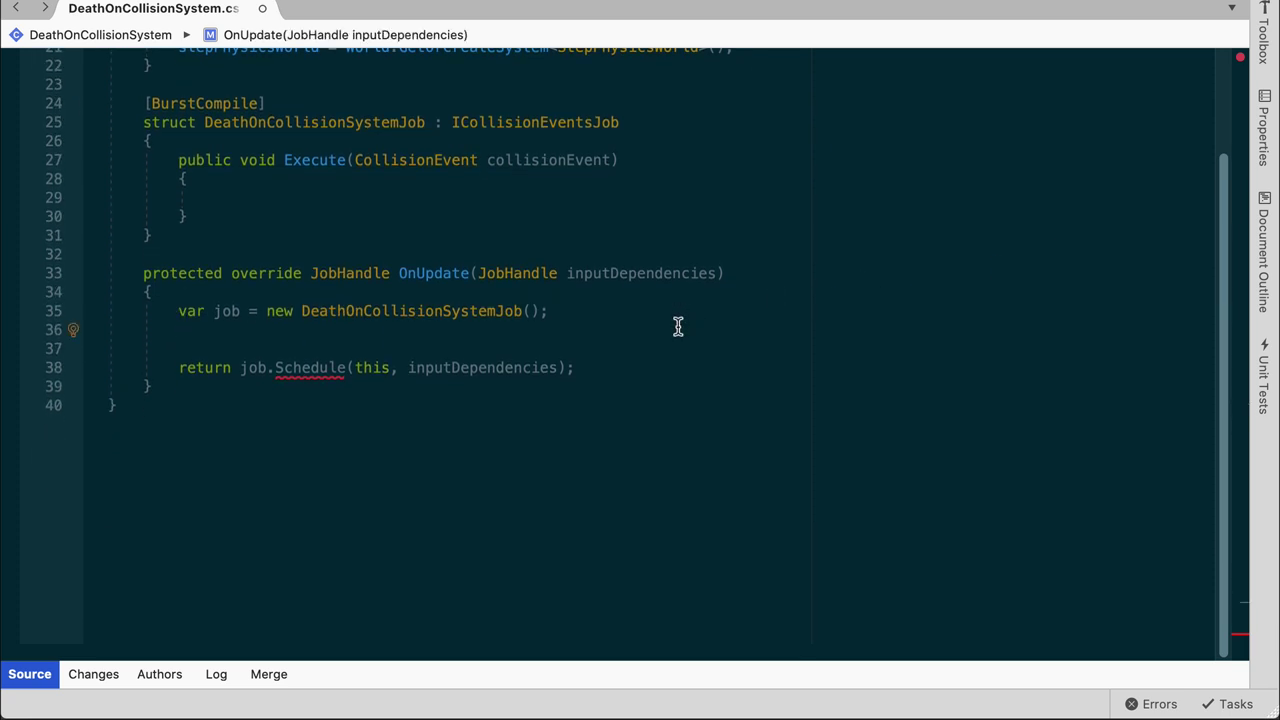
key(Return)
text(J)
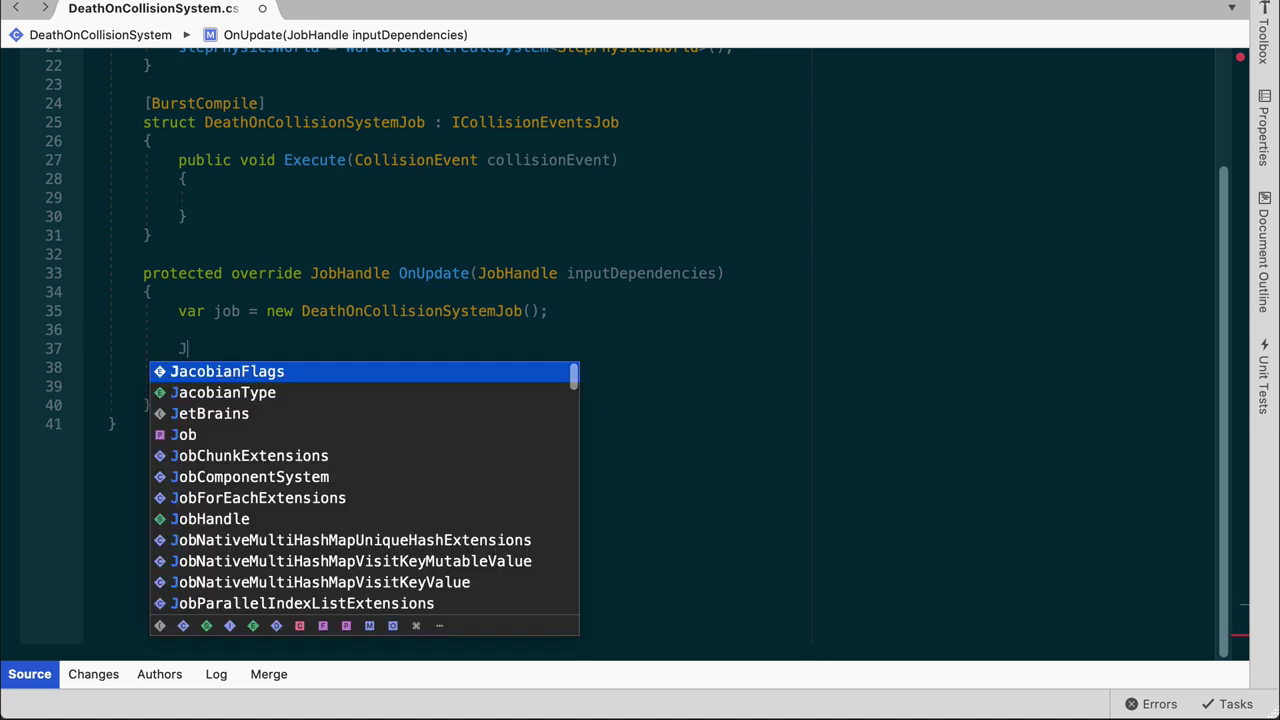
text(obH)
key(Return)
text(jo)
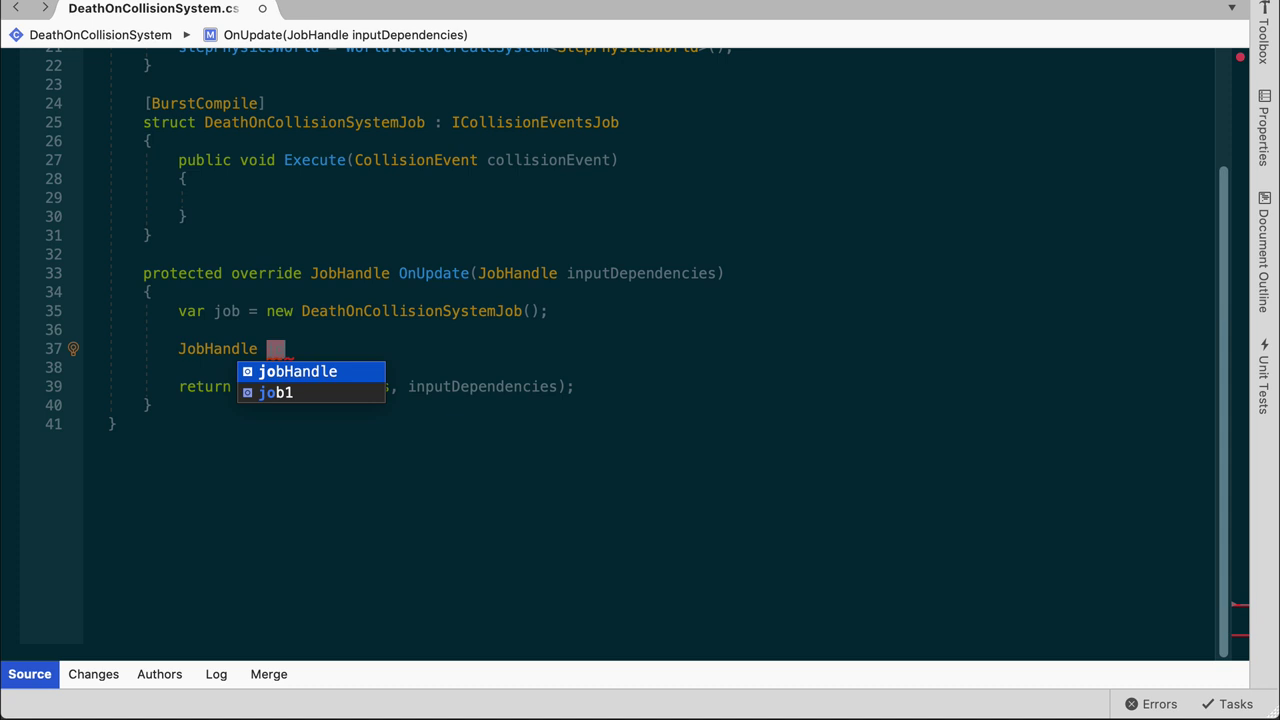
key(Return)
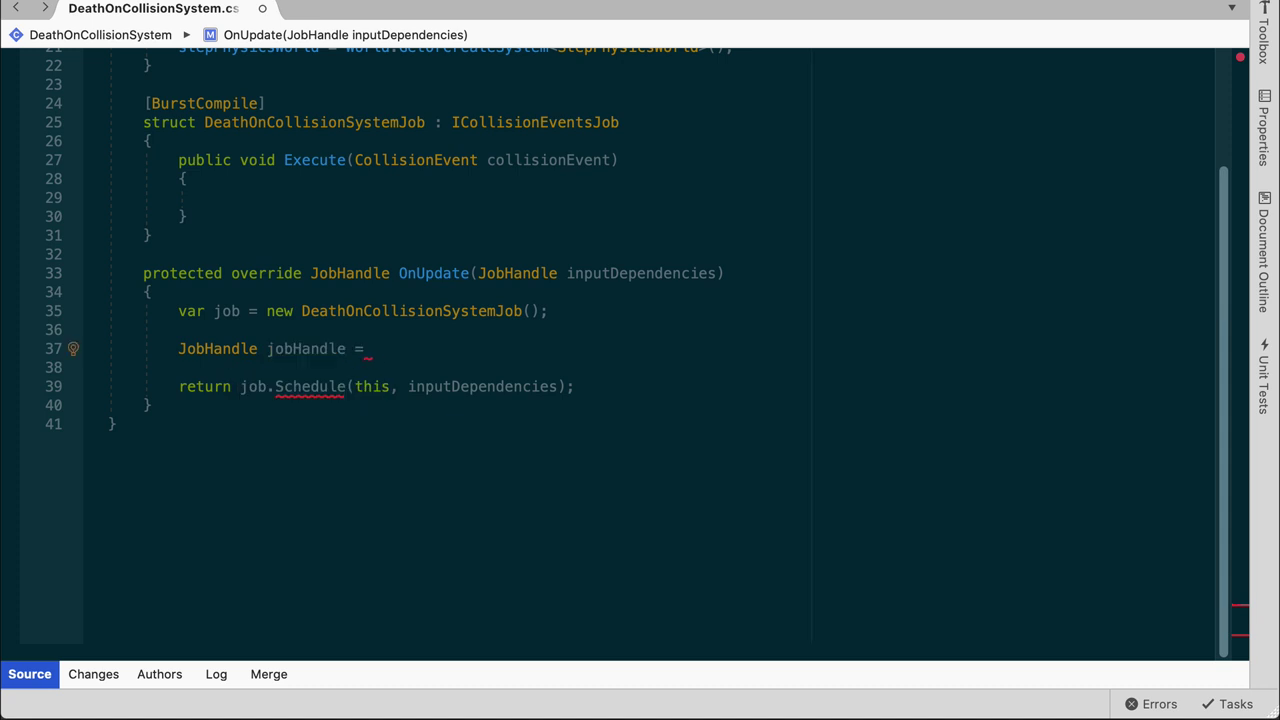
text(job.Sc)
key(Return)
text(()
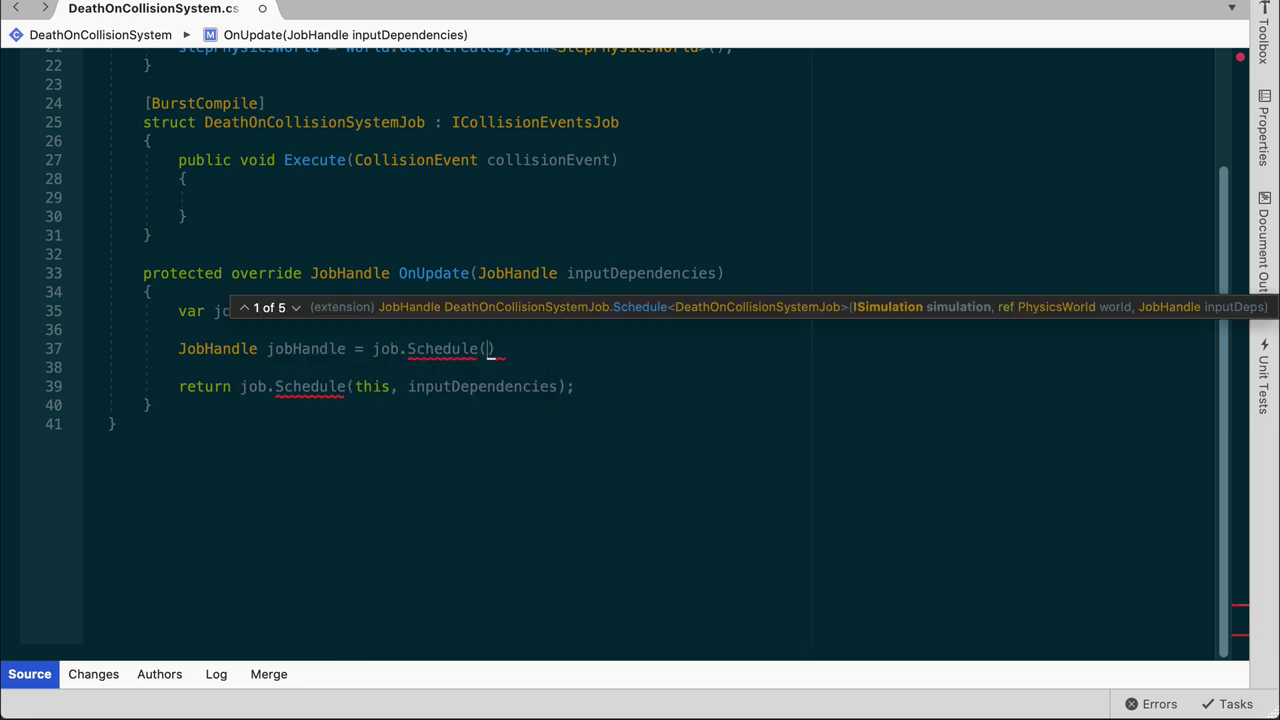
text(ste)
key(Down)
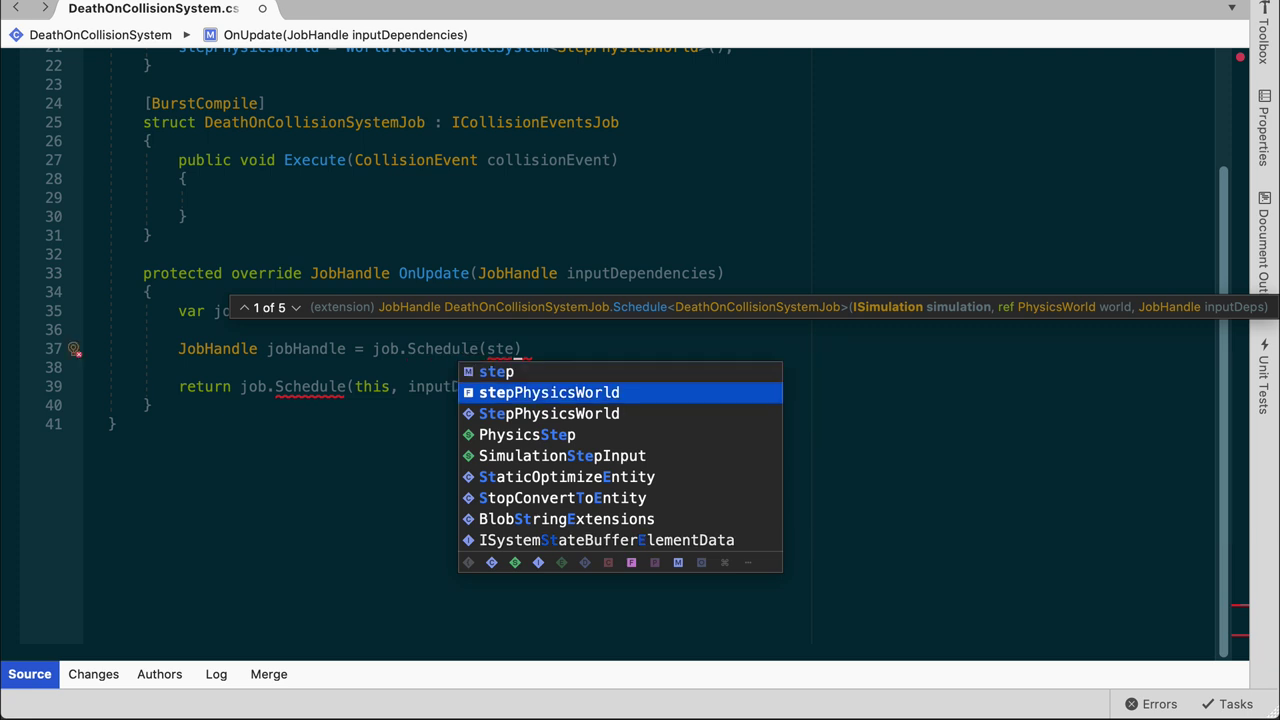
key(Return)
text(.S)
key(Return)
- Pass ref buildPhysicsWorld.PhysicsWorld and inputDependencies as the remaining Schedule arguments
text(, )
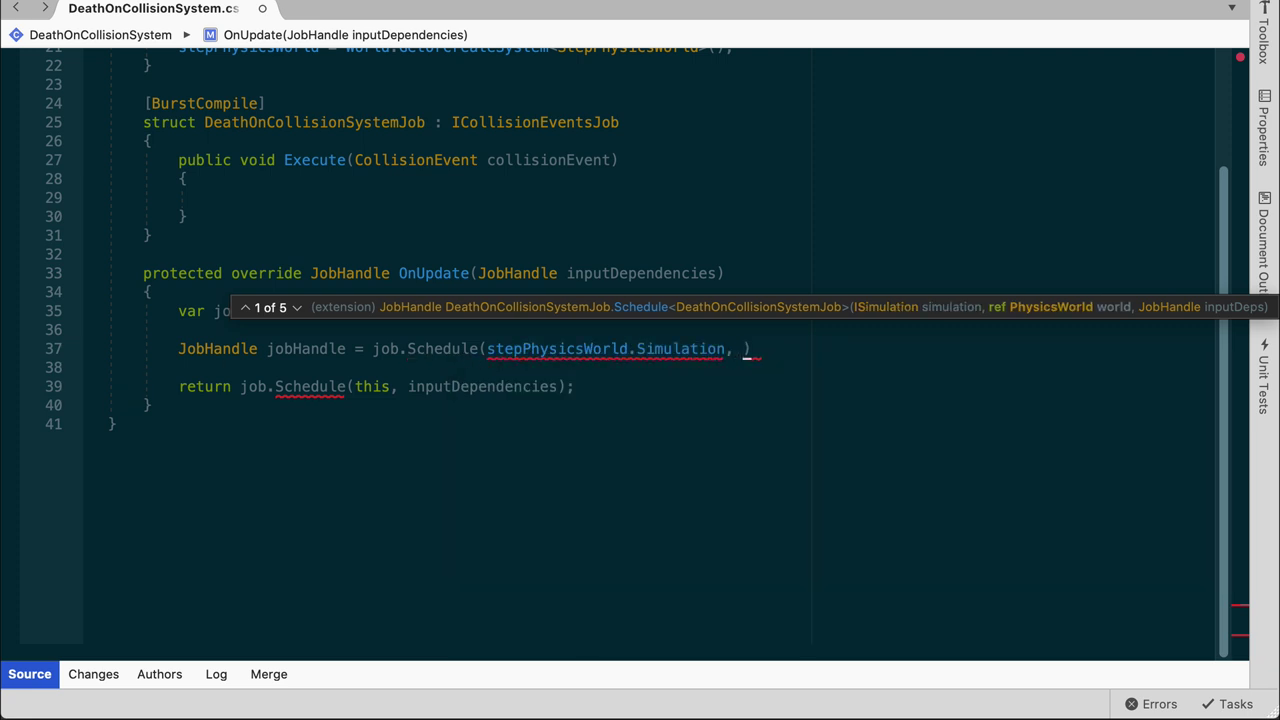
text(ref bu)
key(Return)
text(.Pgh)
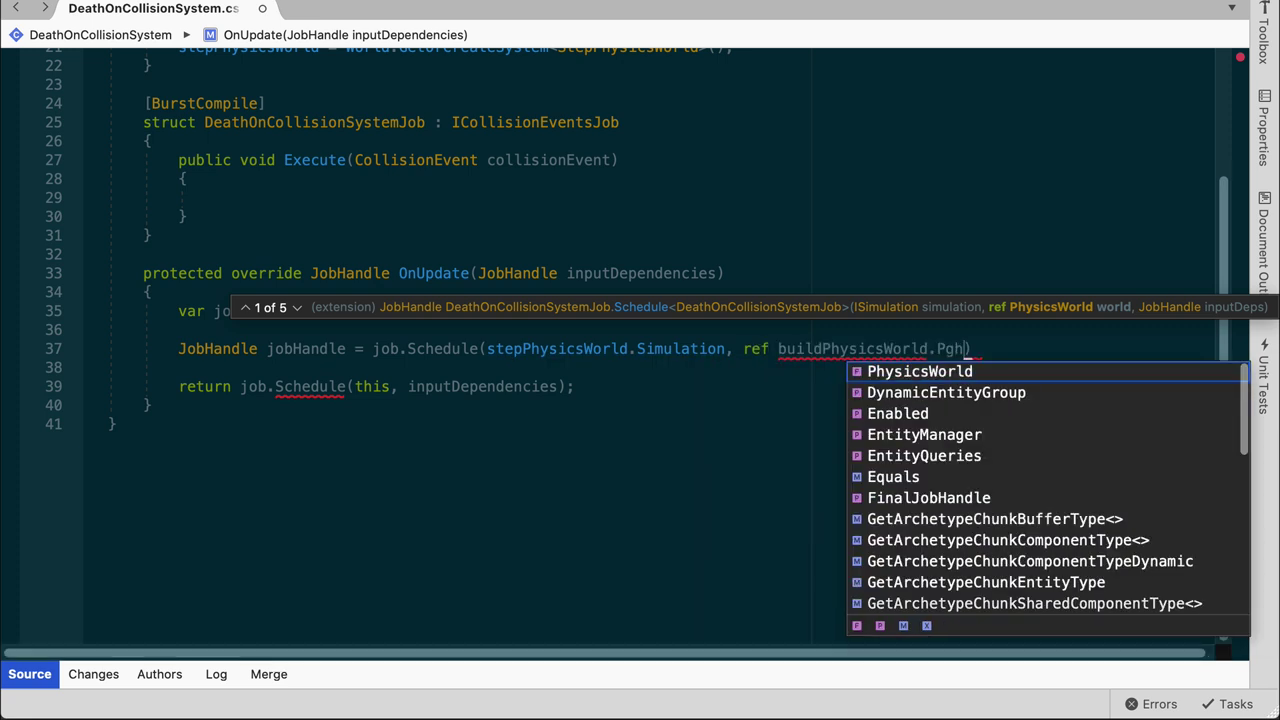
key(Return)
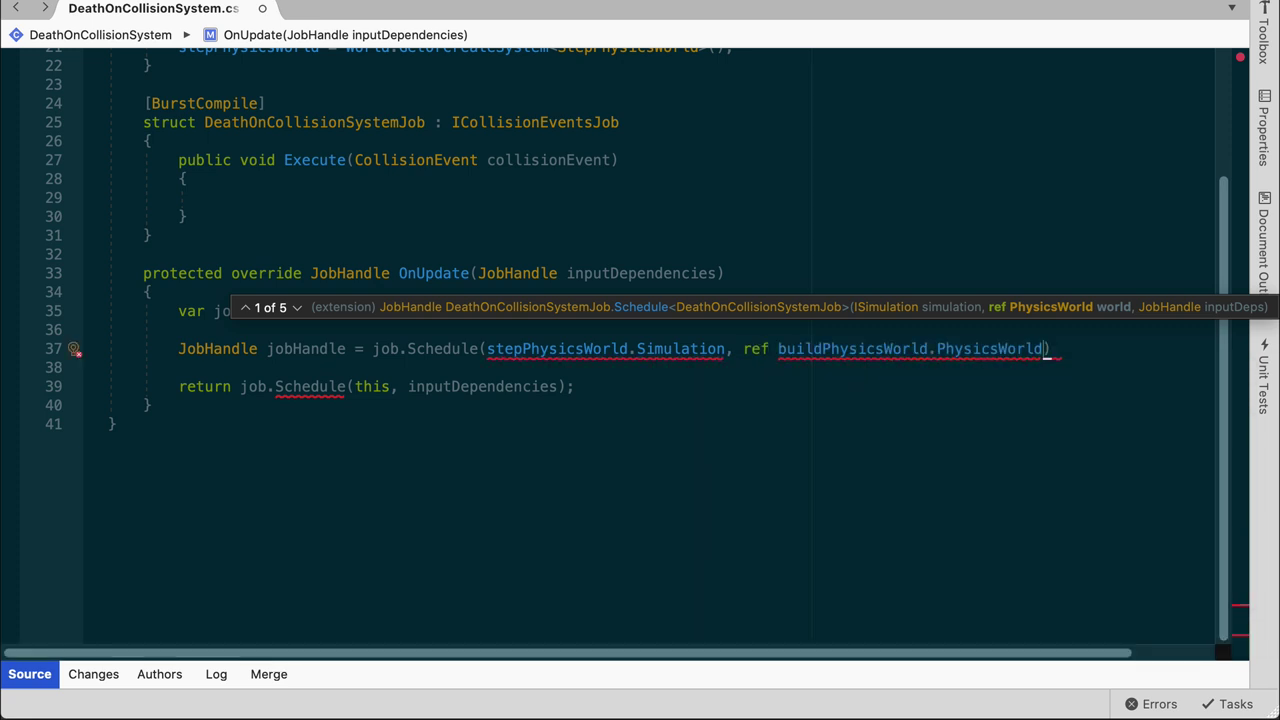
text(,)
key(Return)
text(in)
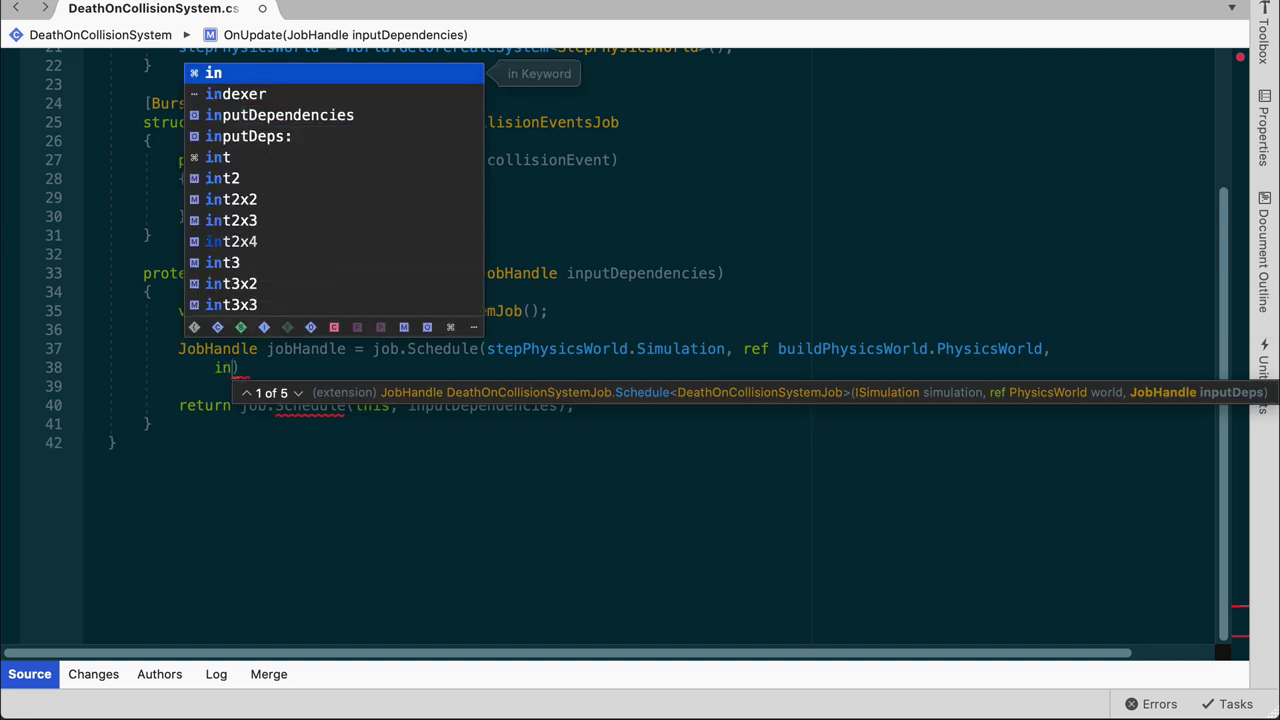
key(Down)
- Add a jobHandle.Complete(); call after the Schedule line
key(Down)
key(Return)
text();)
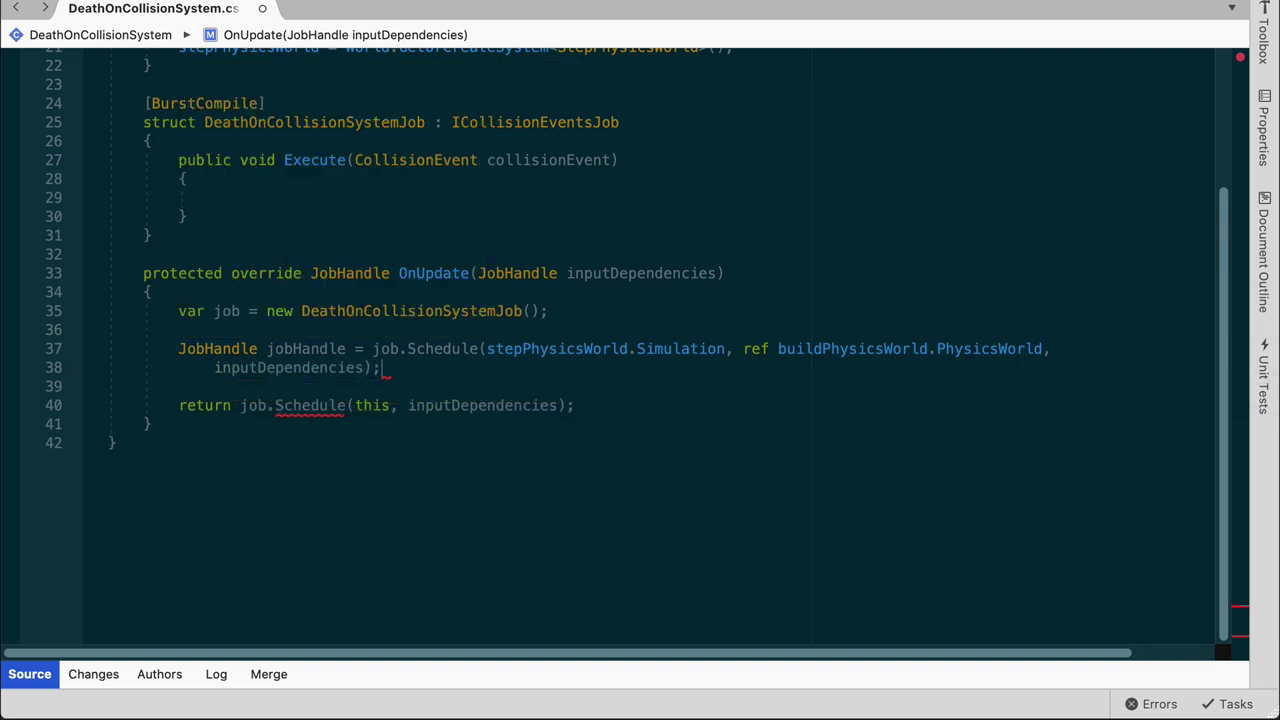
key(Return)
text(job)
key(Down)
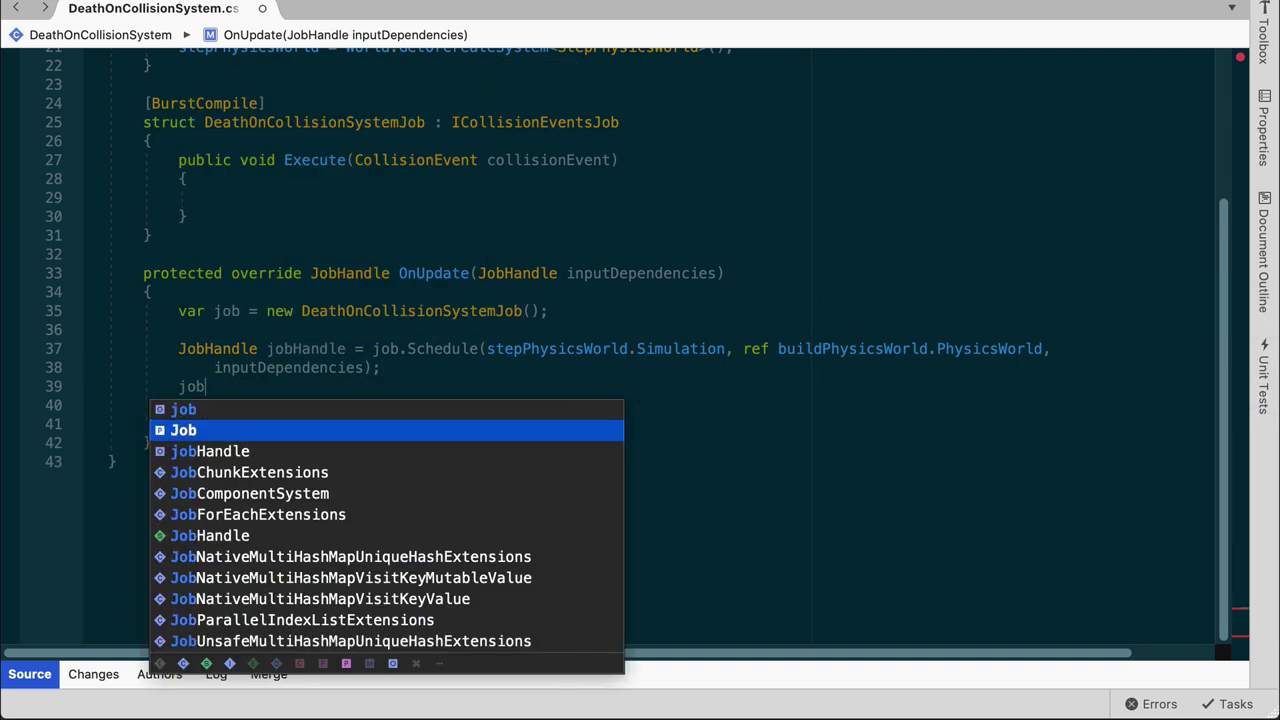
key(Return)
text(.C)
key(Return)
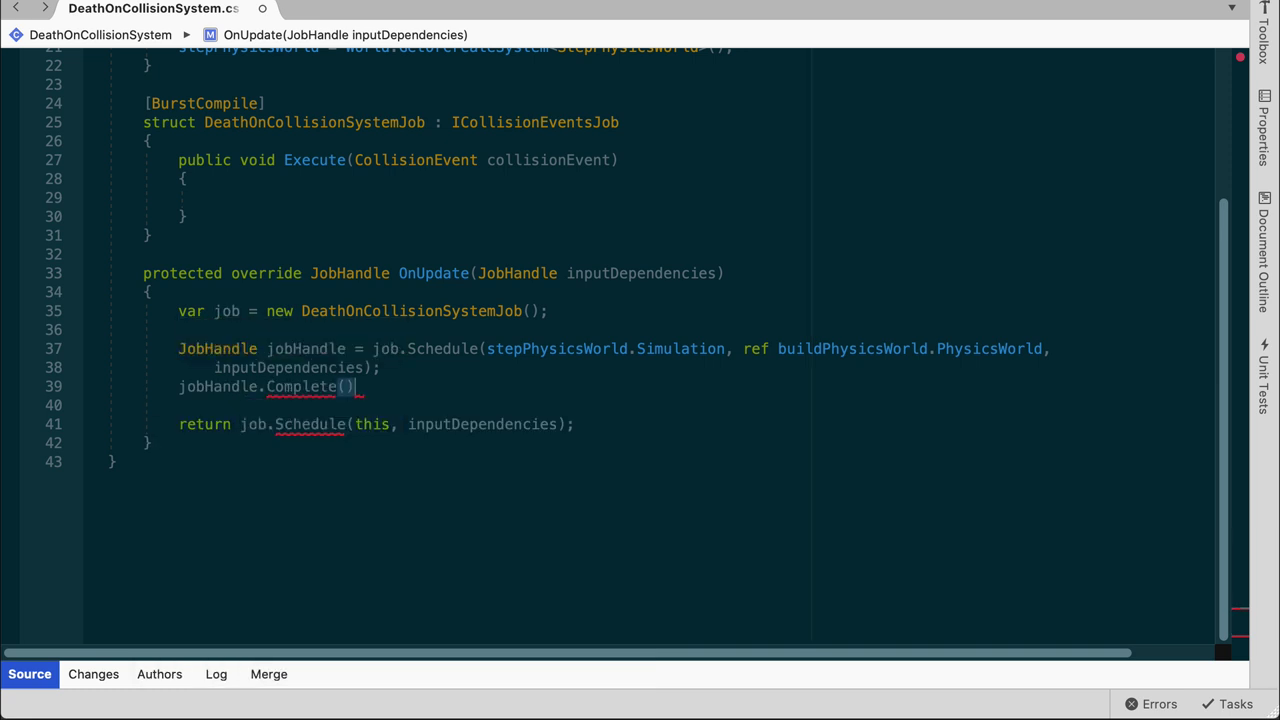
text();)
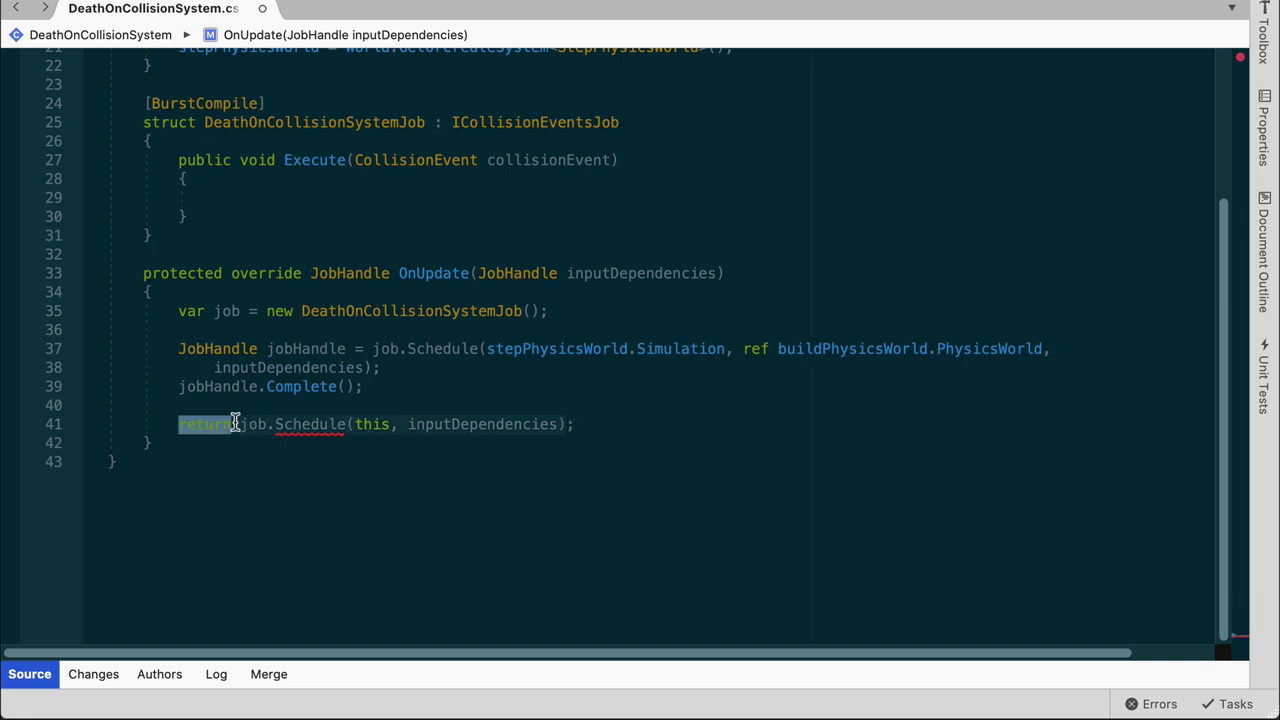
- Replace the old Schedule return expression with return jobHandle
click(240, 424)
key(shift+End)
key(shift+Left)
text(jobH)
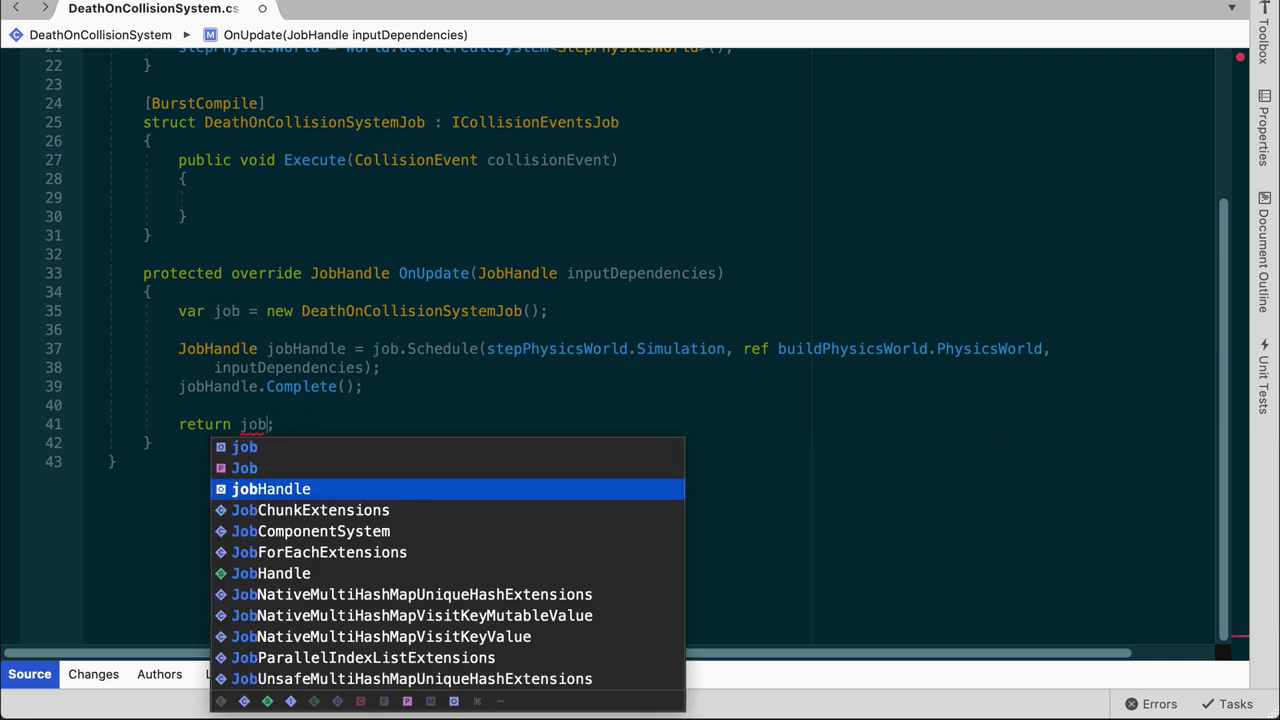
key(Return)
key(End)
click(153, 443)
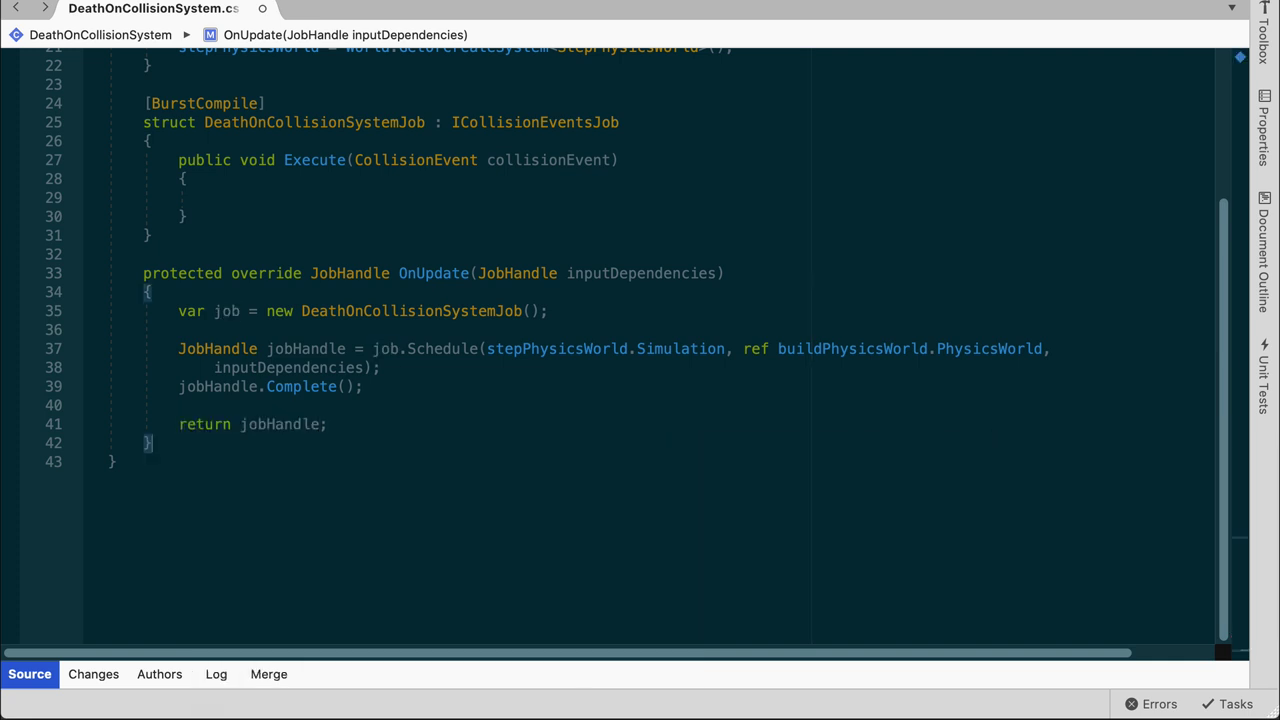
- Save DeathOnCollisionSystem.cs
key(super+s)
scroll(729, 520, up, 3)
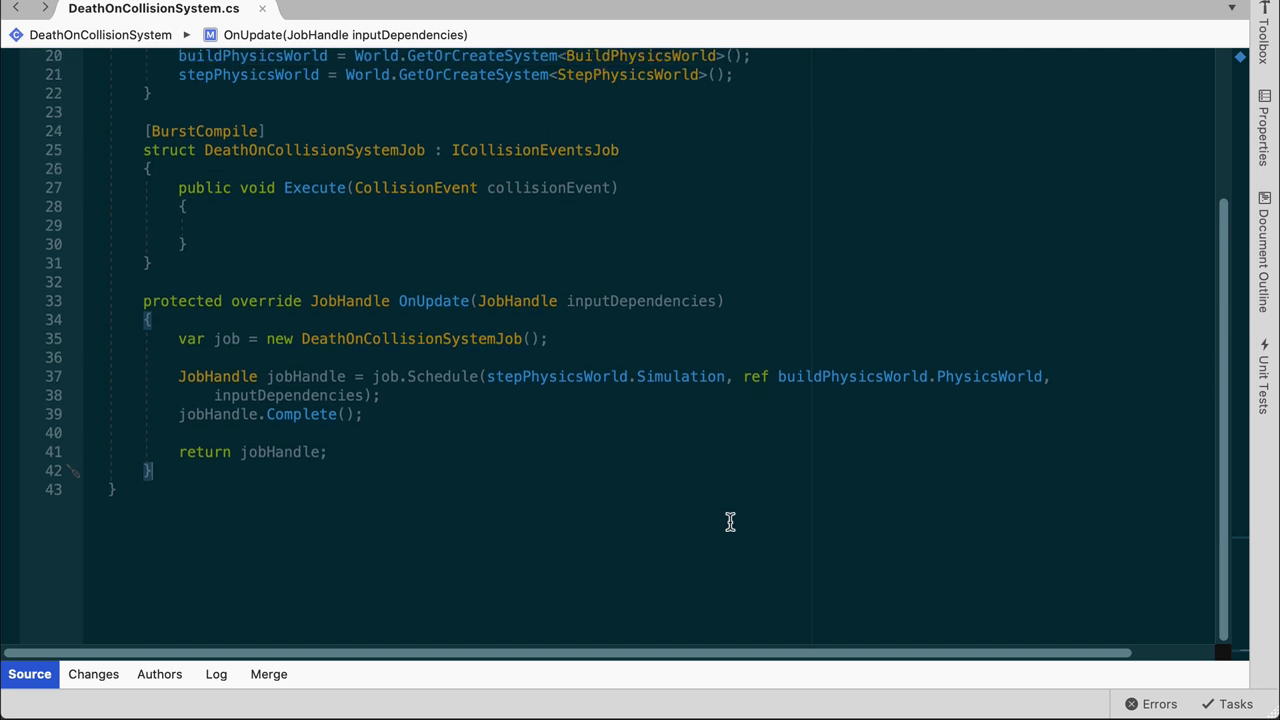
scroll(736, 525, up, 2)
scroll(738, 526, up, 1)
- Present the Collisions slide where overlapping ChaserTag and DeathColliderTag colliders produce a CollisionEvent
scroll(740, 527, up, 2)
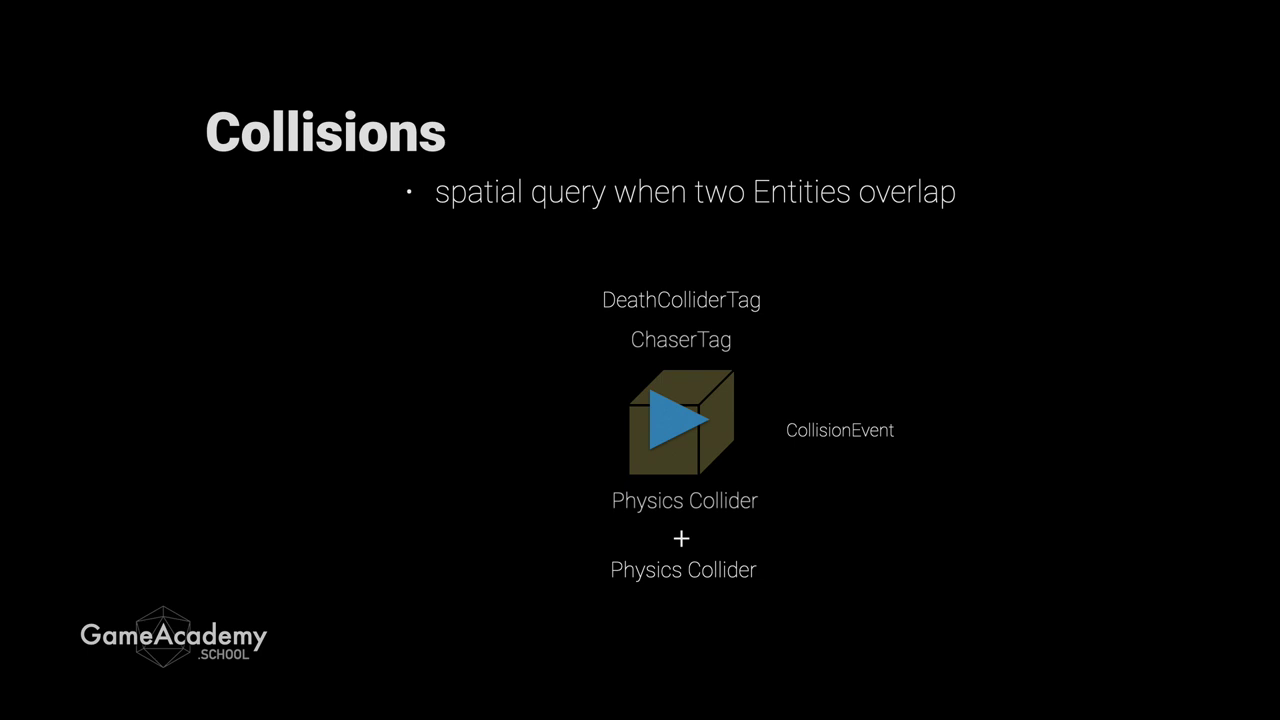
- Add a [ReadOnly] public ComponentDataFromEntity<DeathColliderTag> deathColliderGroup field to the job
text([Read)
key(Return)
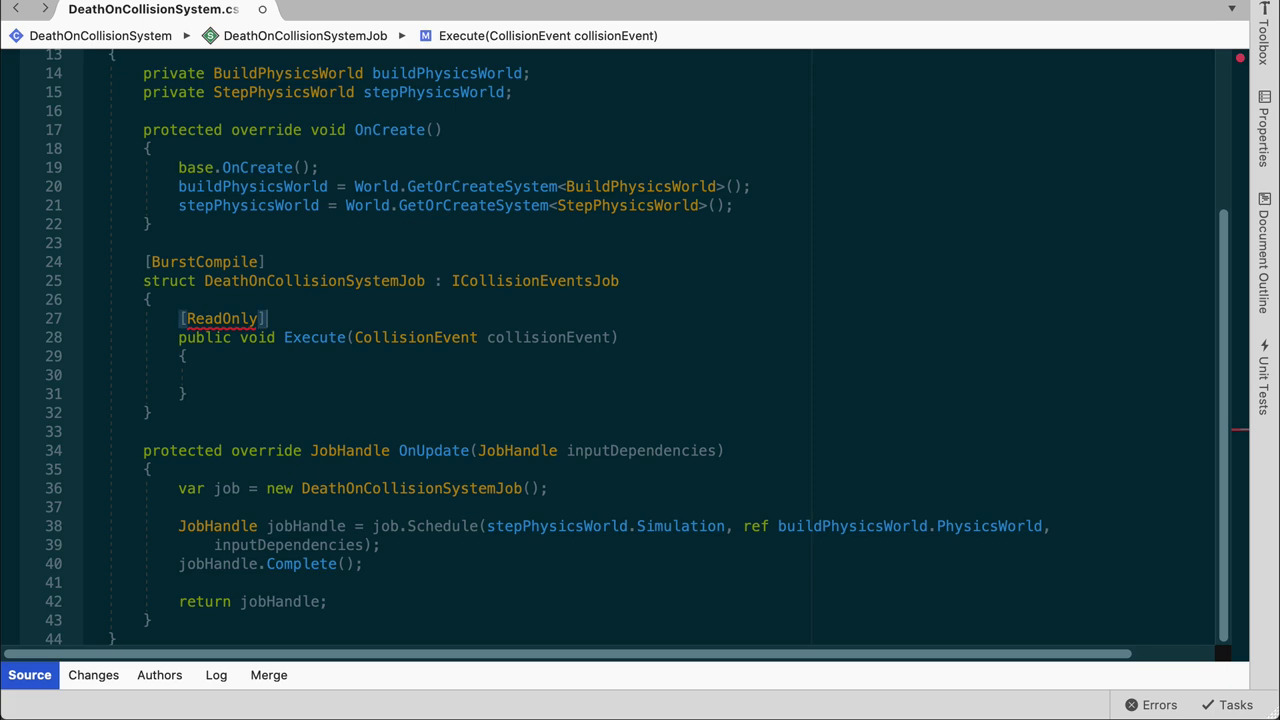
text(public Com)
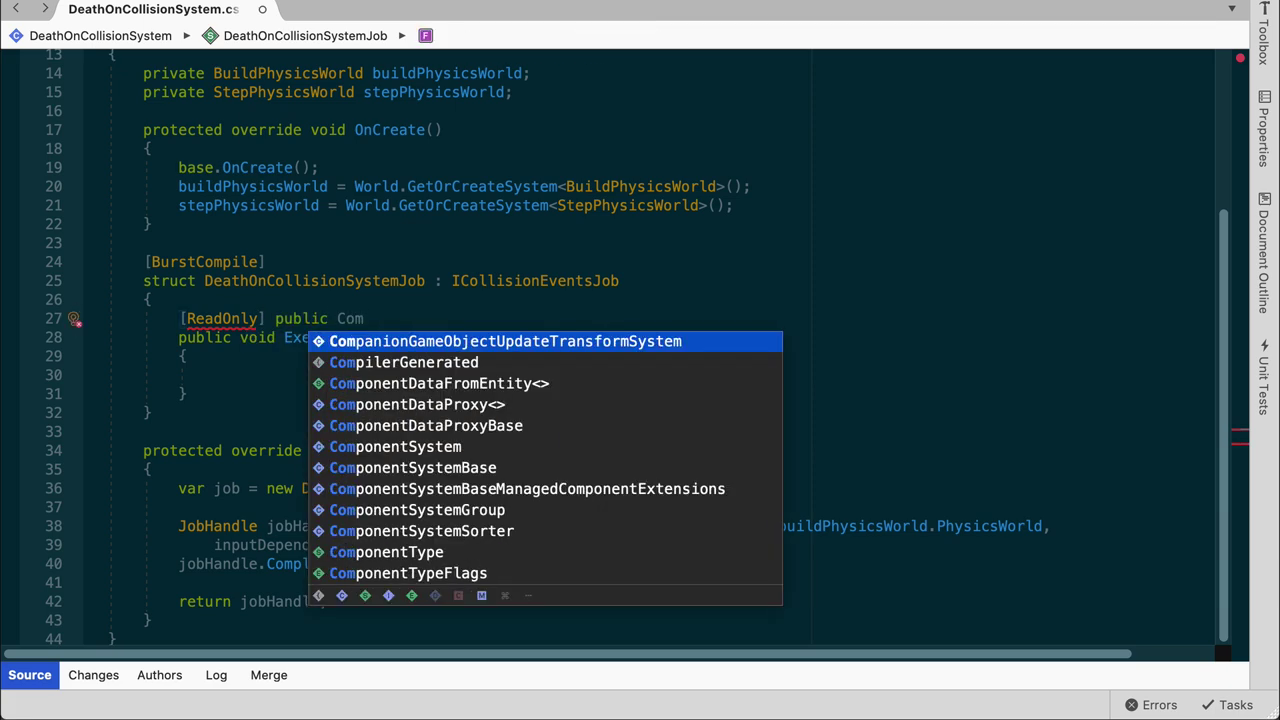
text(pon)
key(Return)
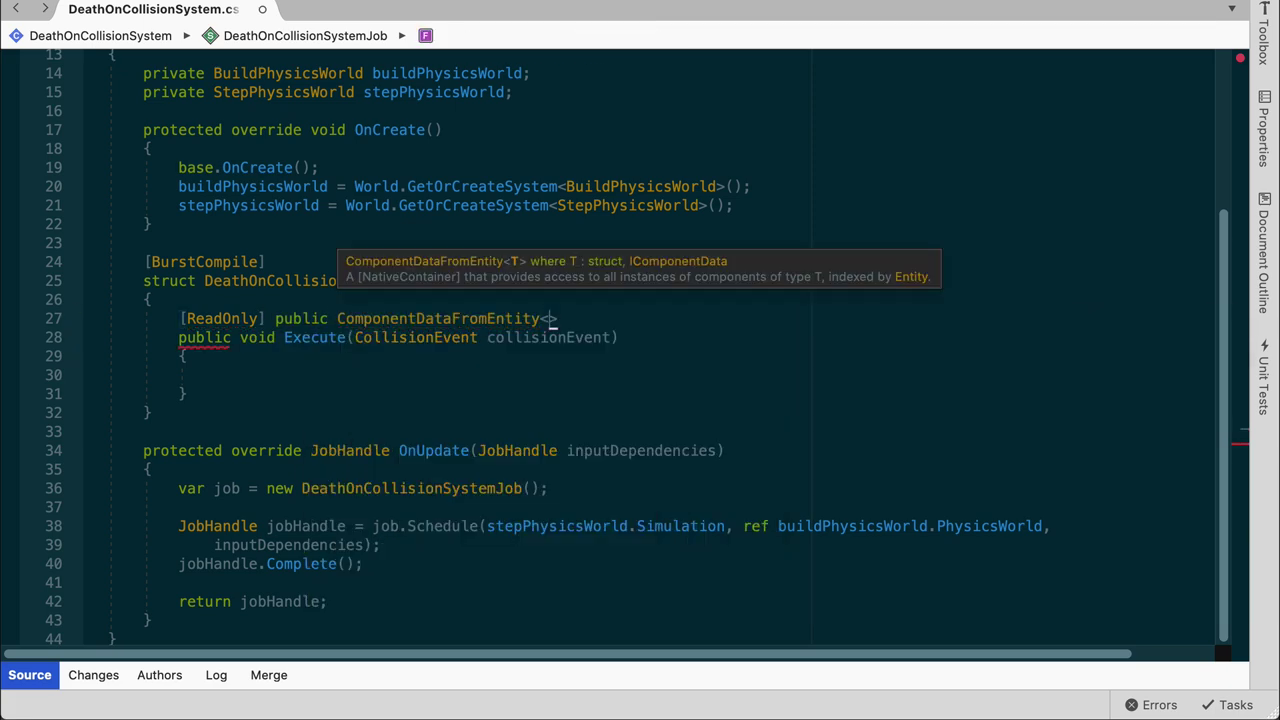
text(Death)
key(Return)
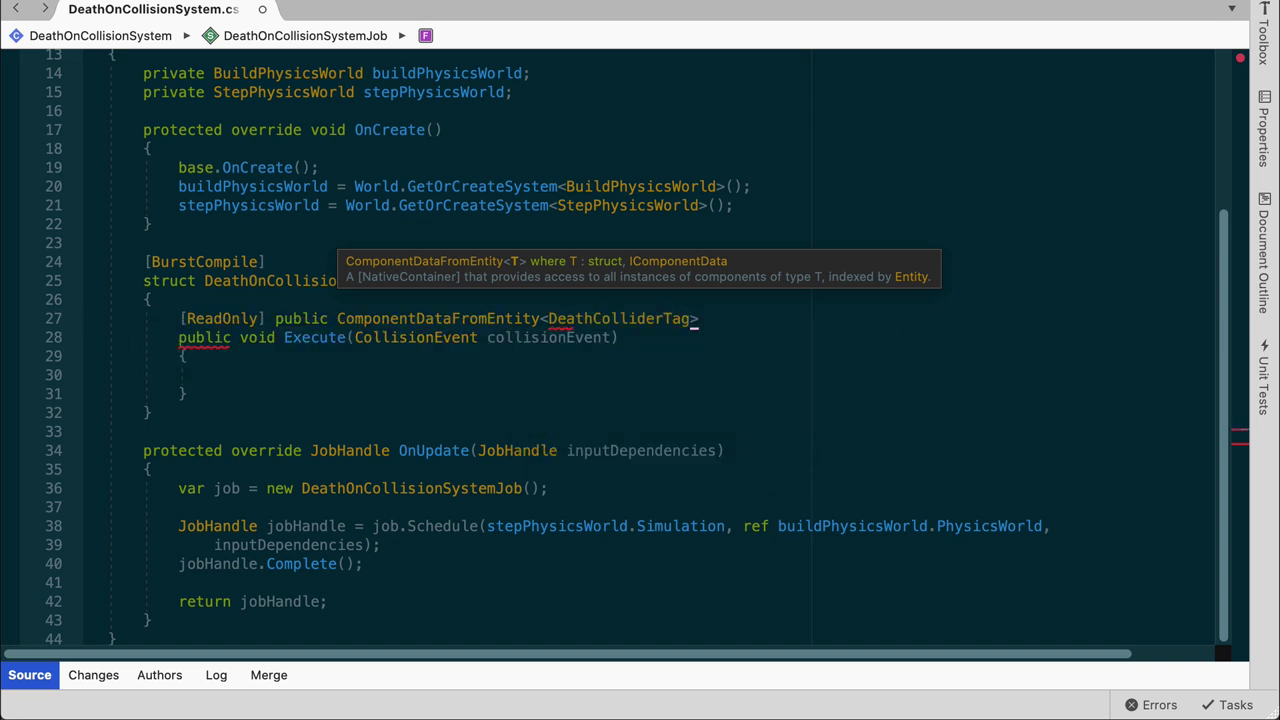
key(Right)
text(dea)
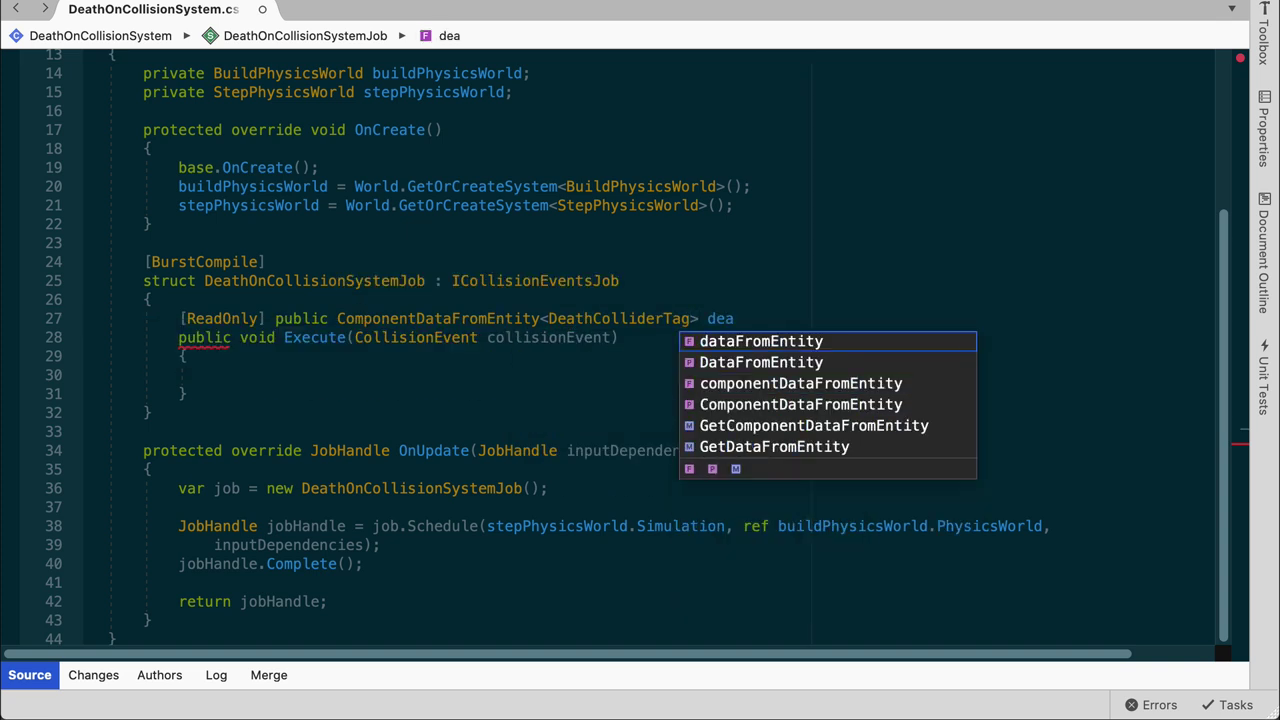
text(thColliderGrou)
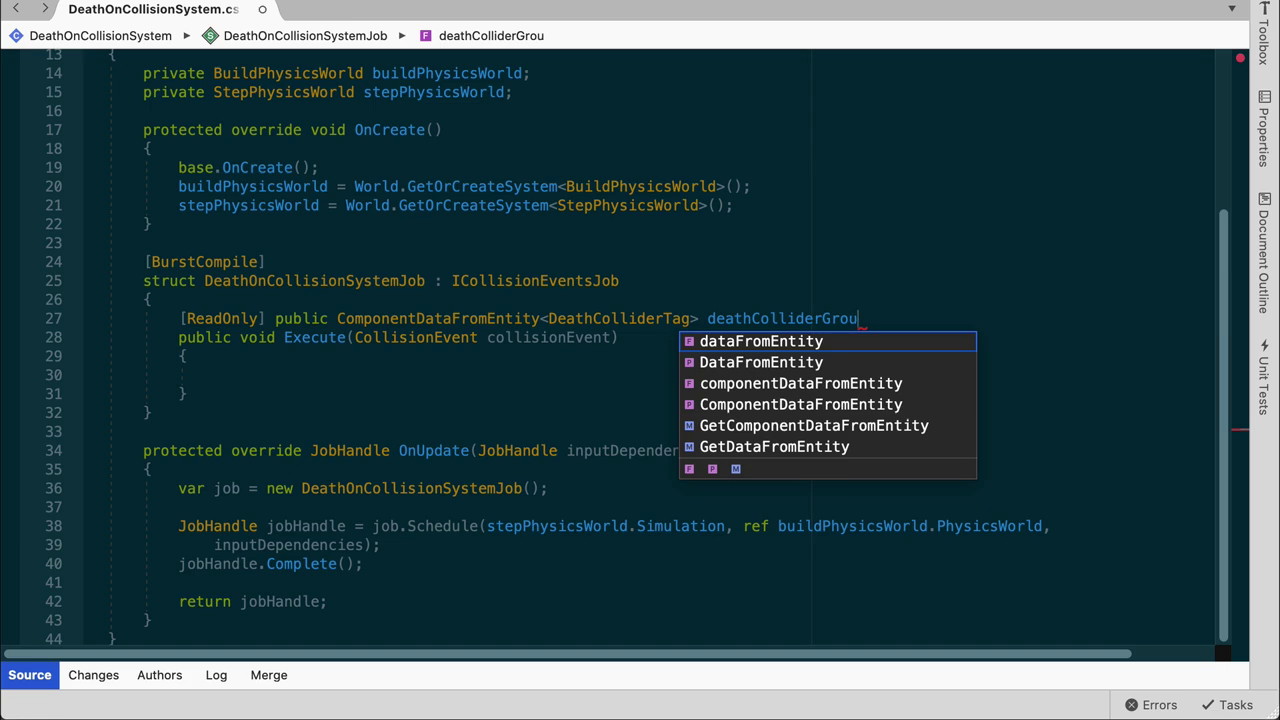
text(p;)
key(Return)
- Add a [ReadOnly] public ComponentDataFromEntity<ChaserTag> chaserGroup field
text([Read)
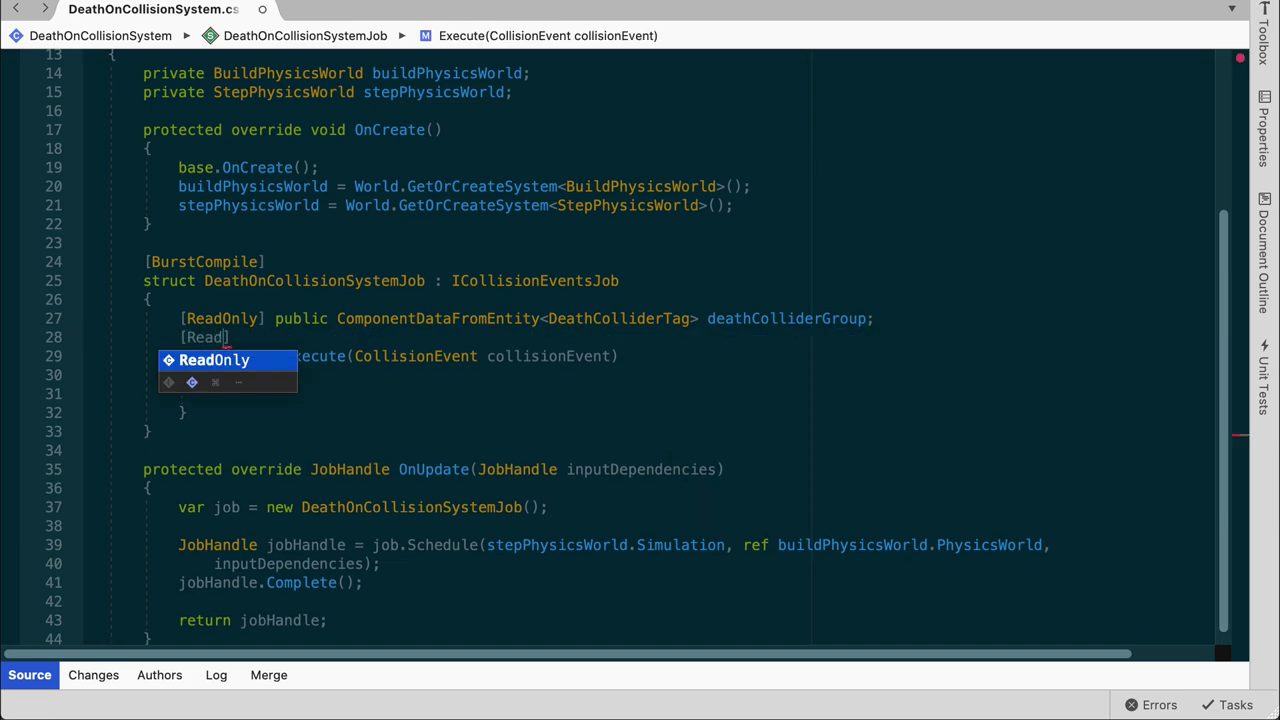
key(Return)
text(public )
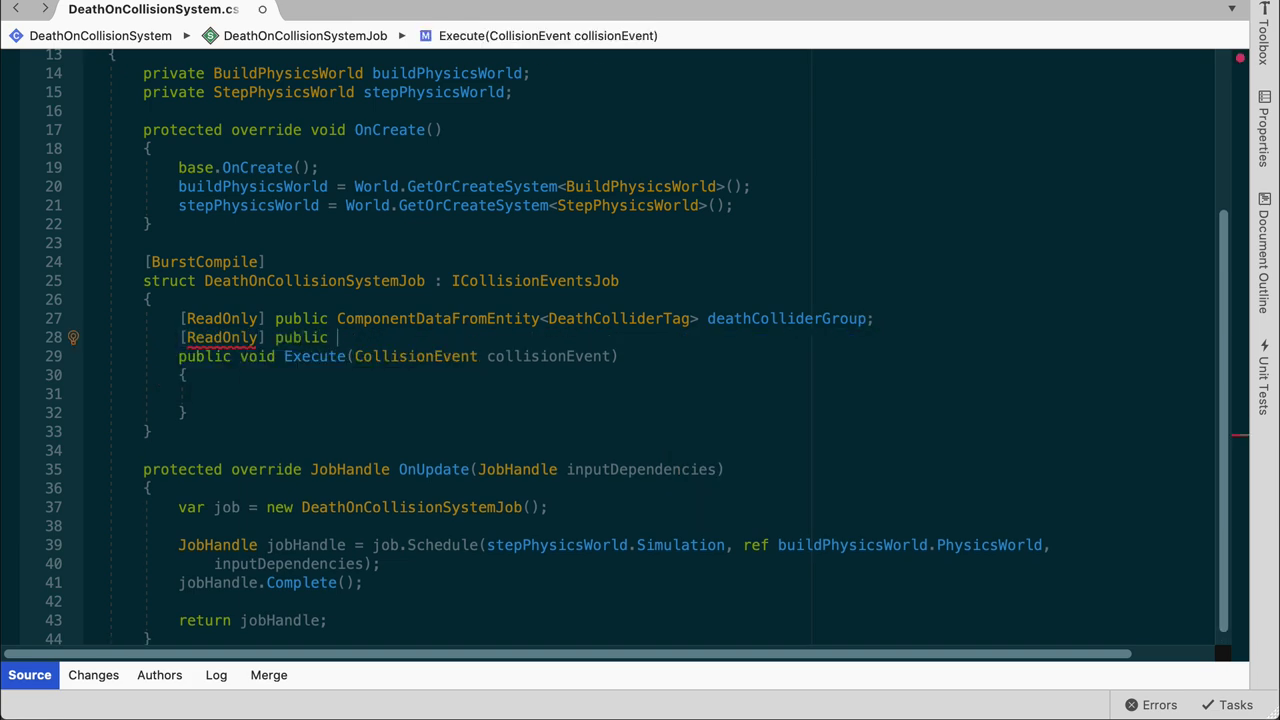
text(Co)
key(Return)
text(Ch>)
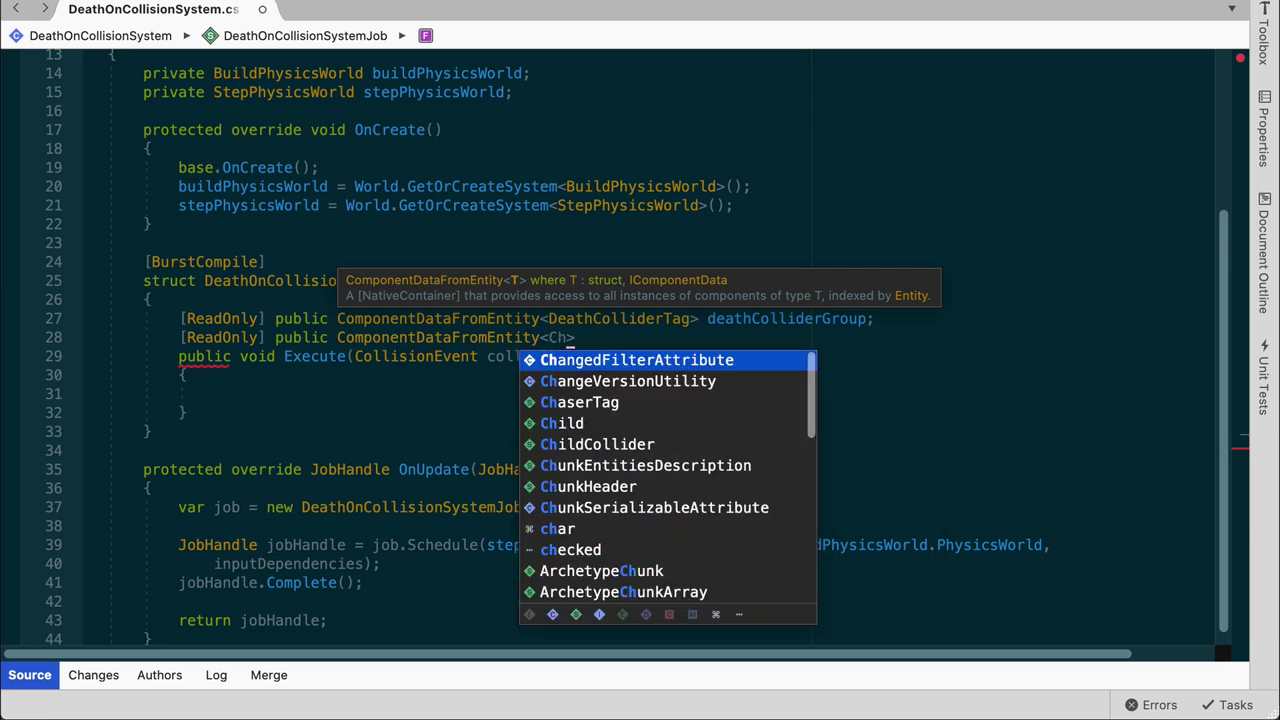
text(ase)
key(Return)
text(> c)
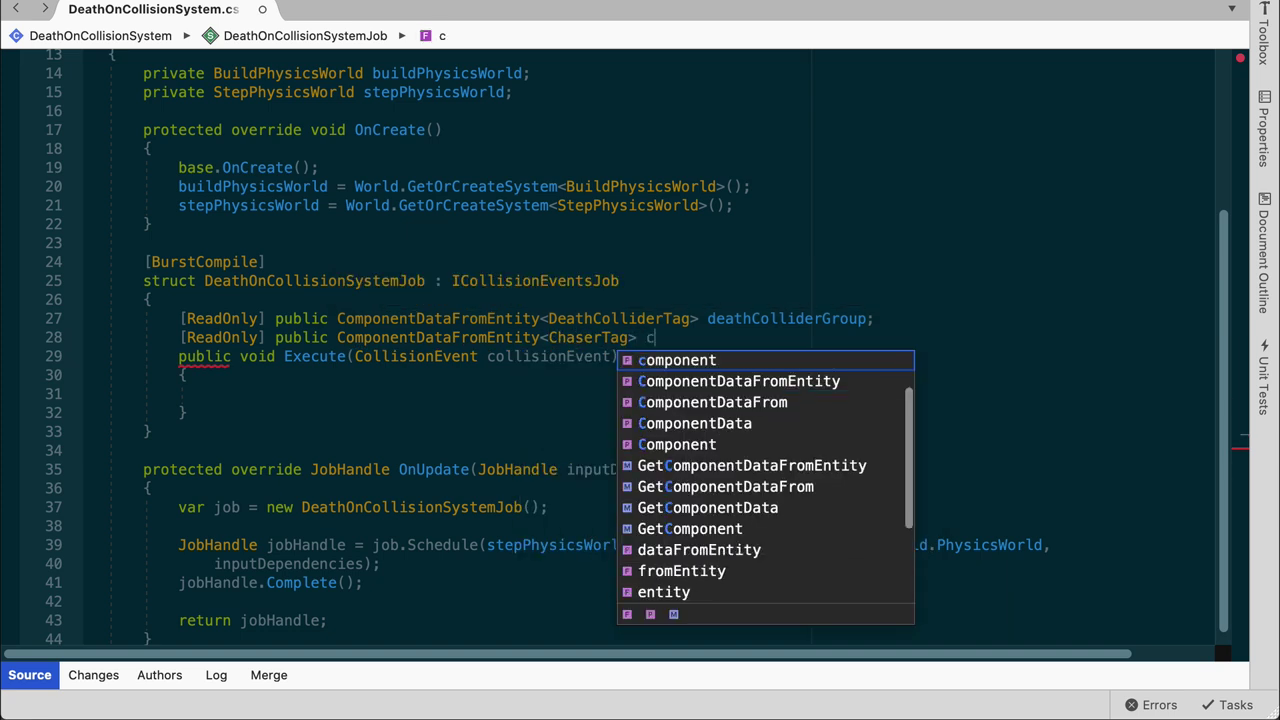
text(haserGroup;)
key(Return)
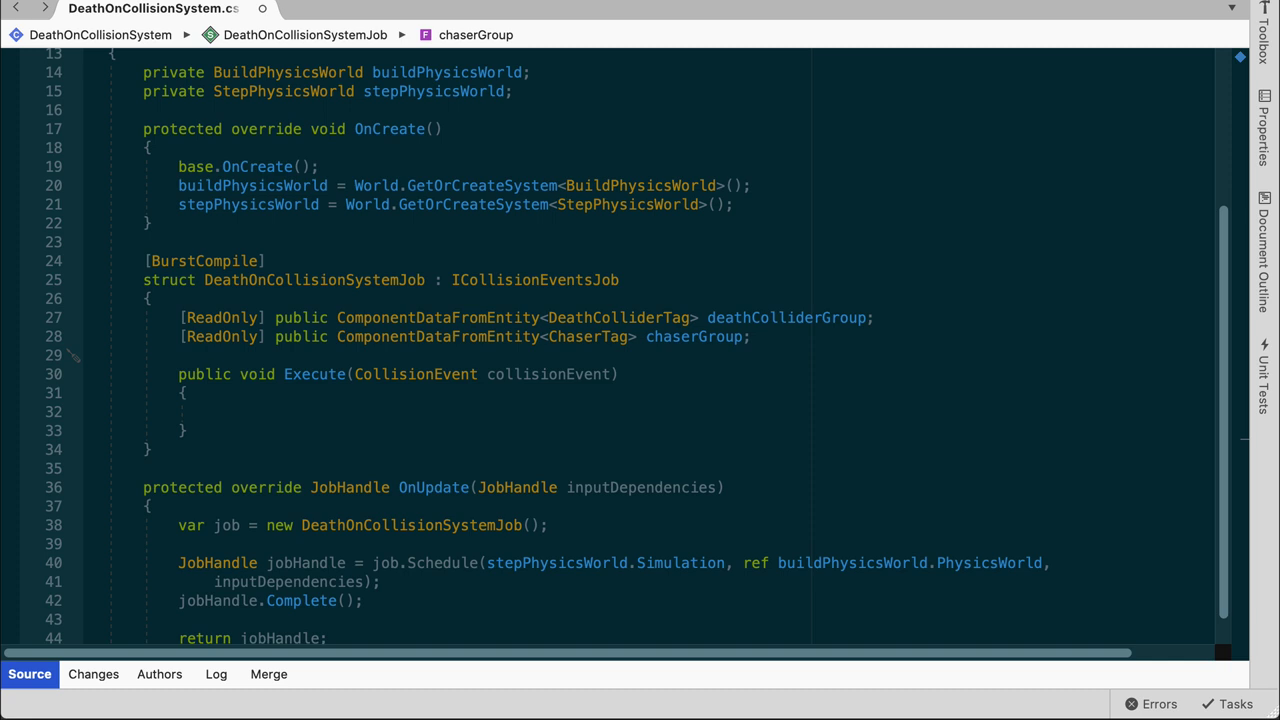
- Add a writable public ComponentDataFromEntity<HealthData> healthGroup field
key(Return)
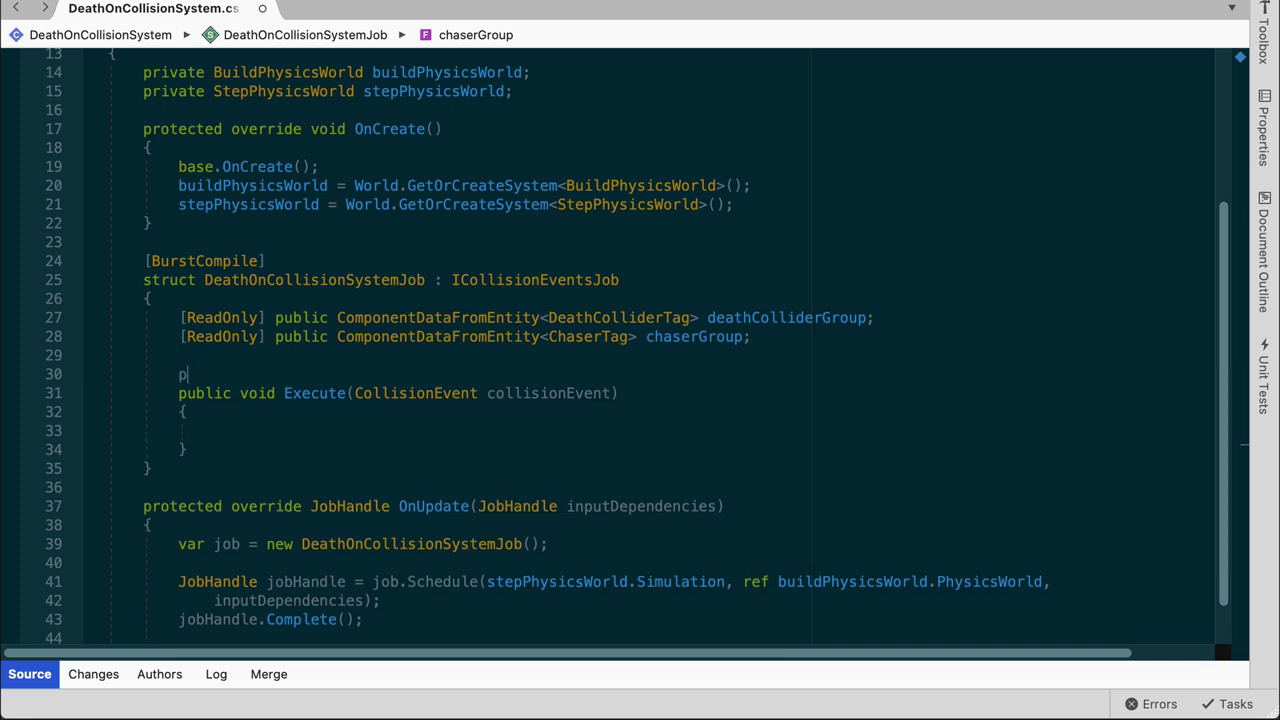
text(public Co)
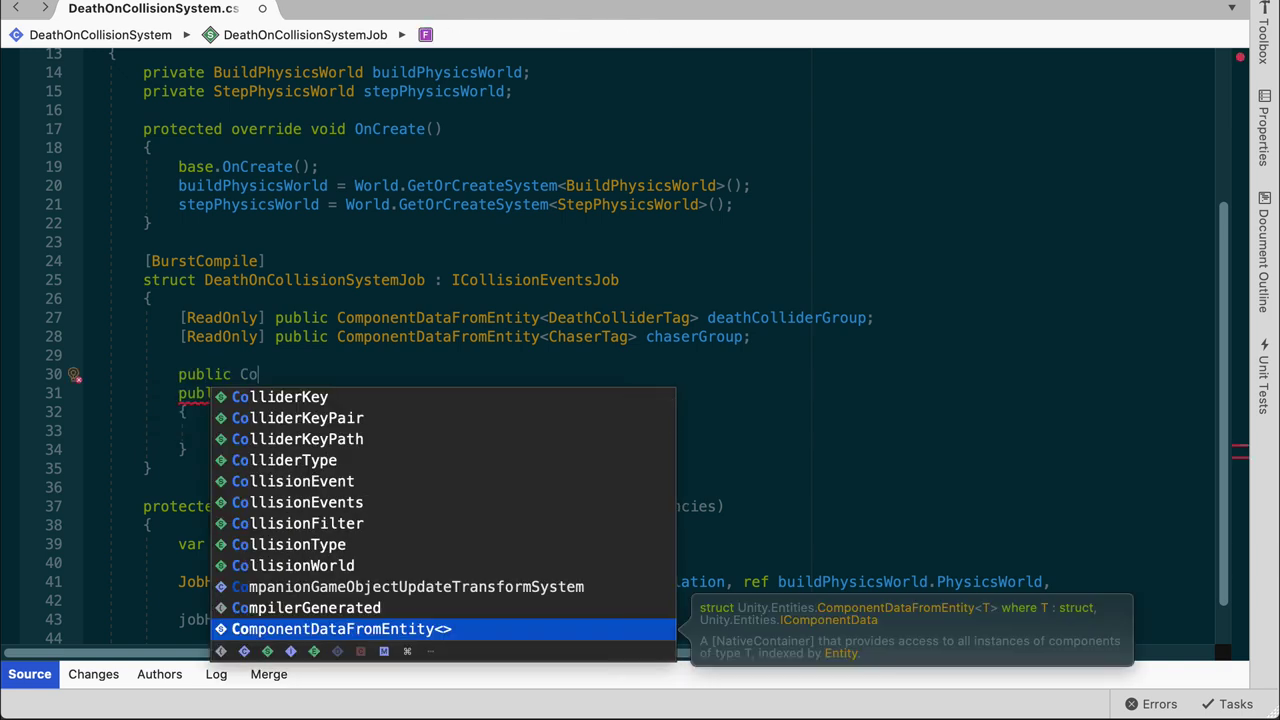
key(Return)
text(He>)
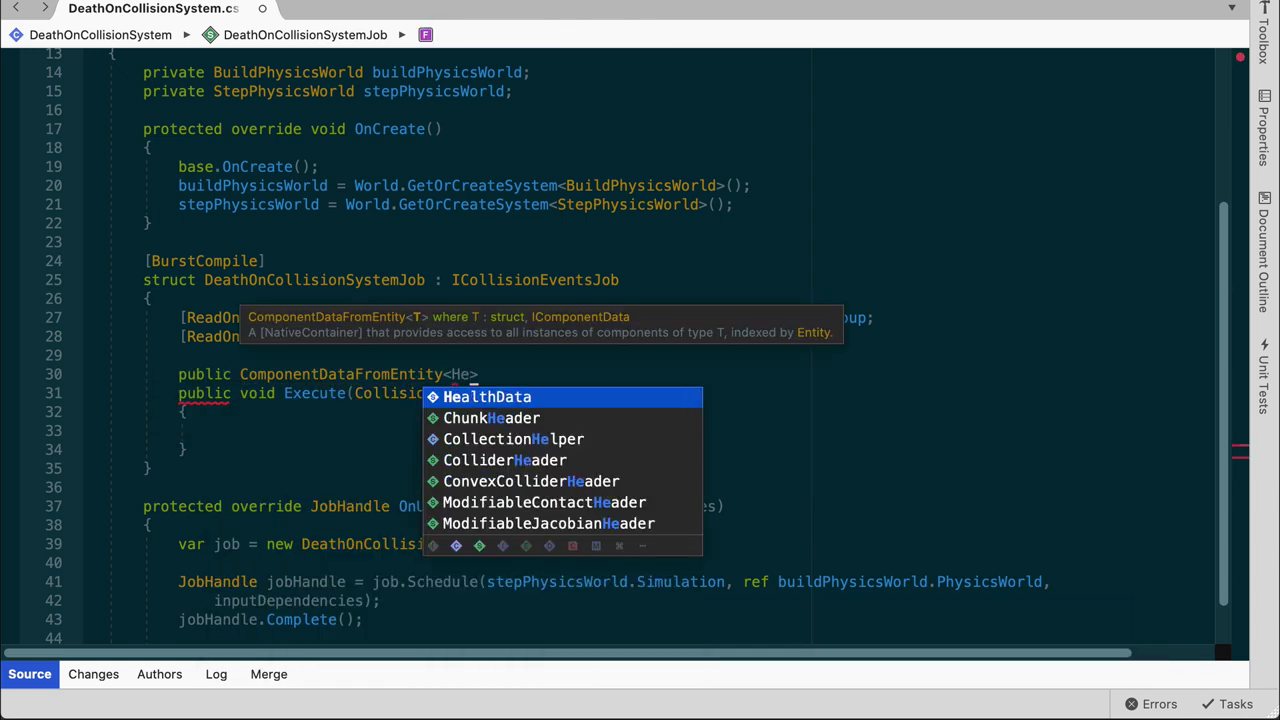
key(Return)
text(> he)
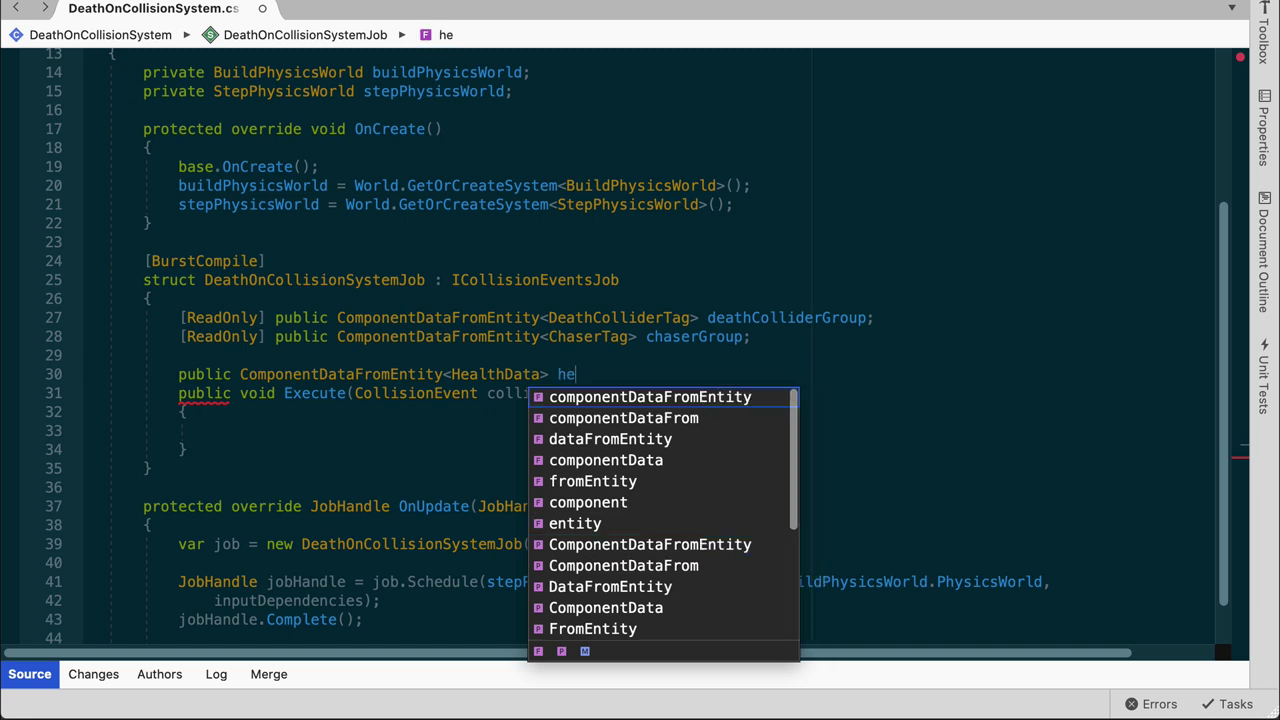
text(althGroup;)
key(Return)
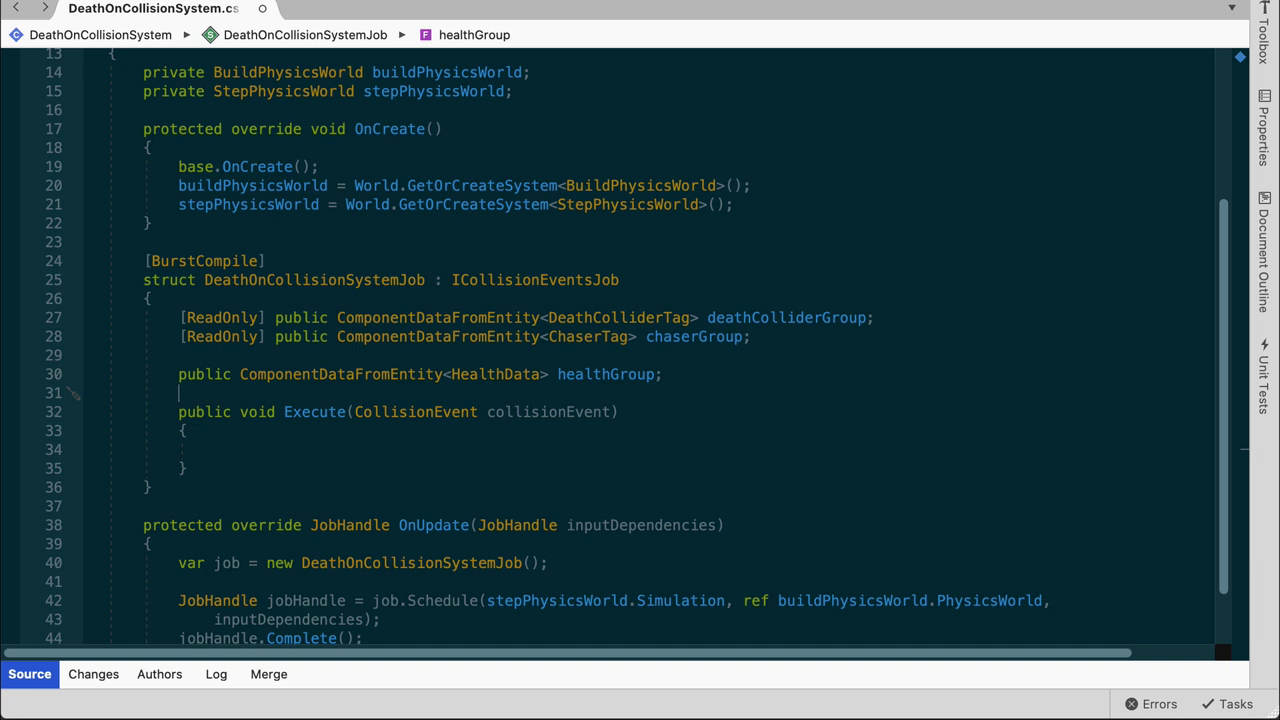
scroll(1141, 423, down, 5)
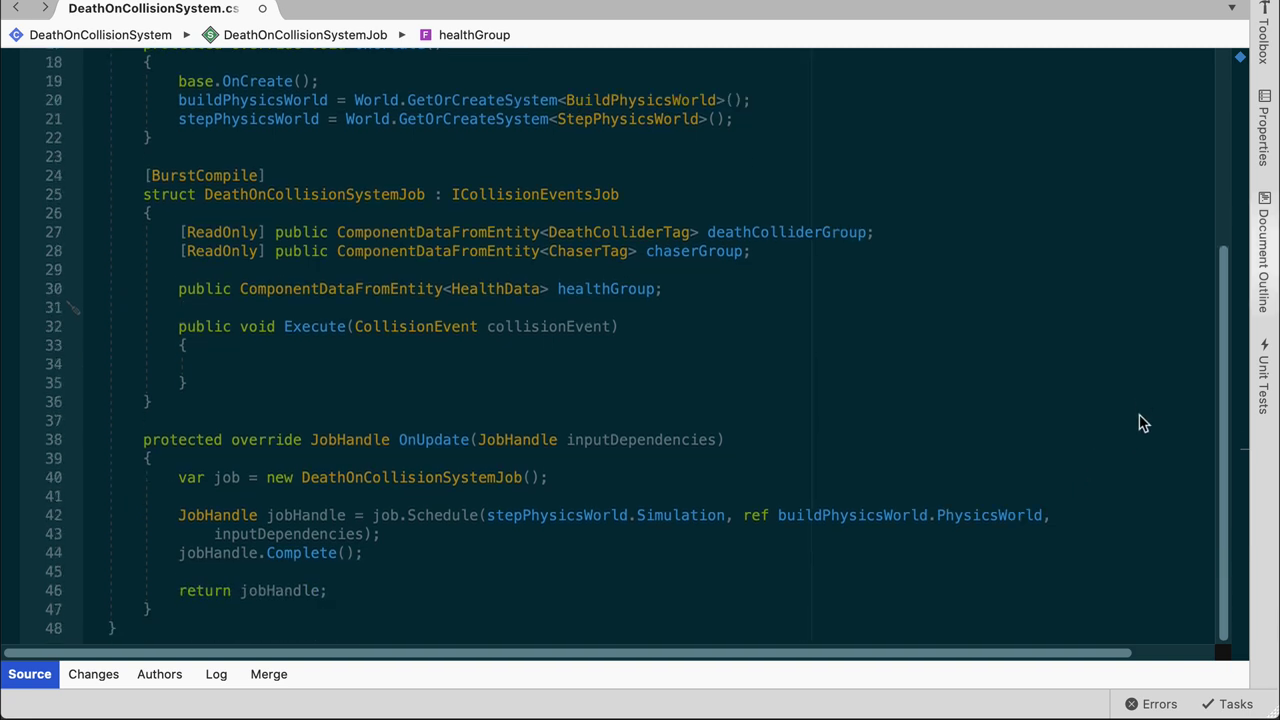
- Assign job.deathColliderGroup and job.chaserGroup with GetComponentDataFromEntity<...>(true) in OnUpdate
click(700, 372)
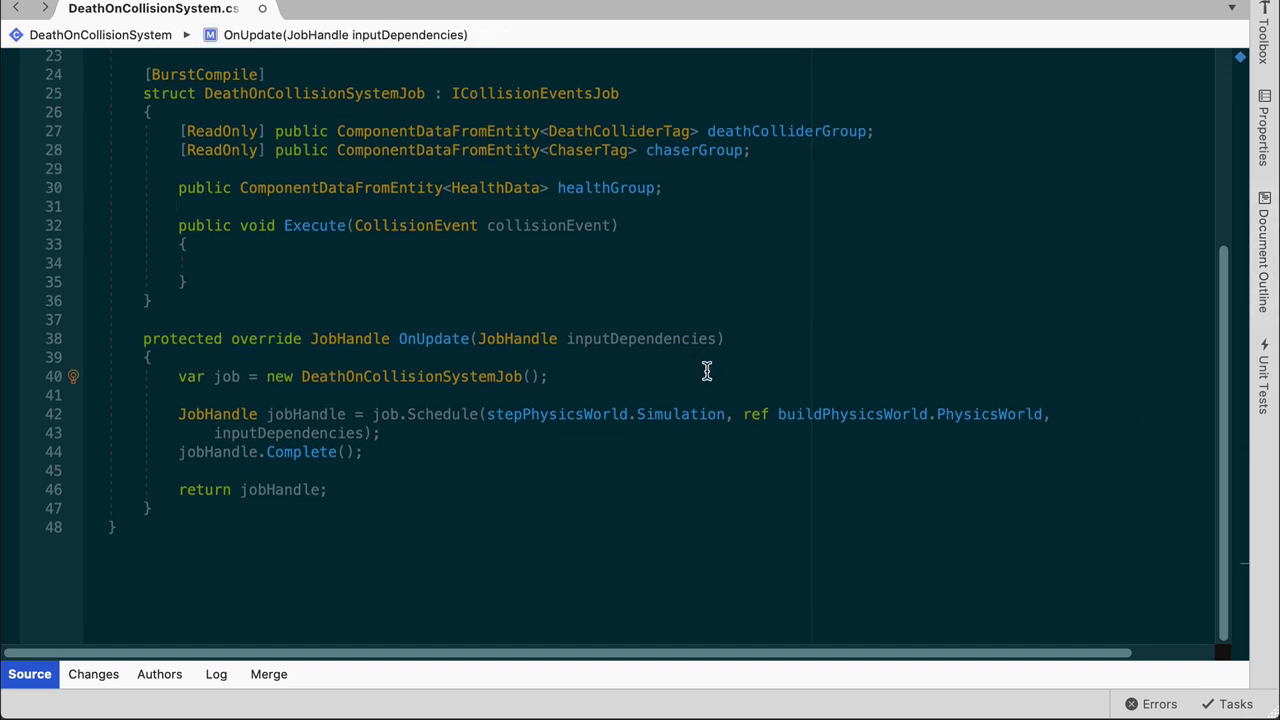
key(Return)
text(job.d)
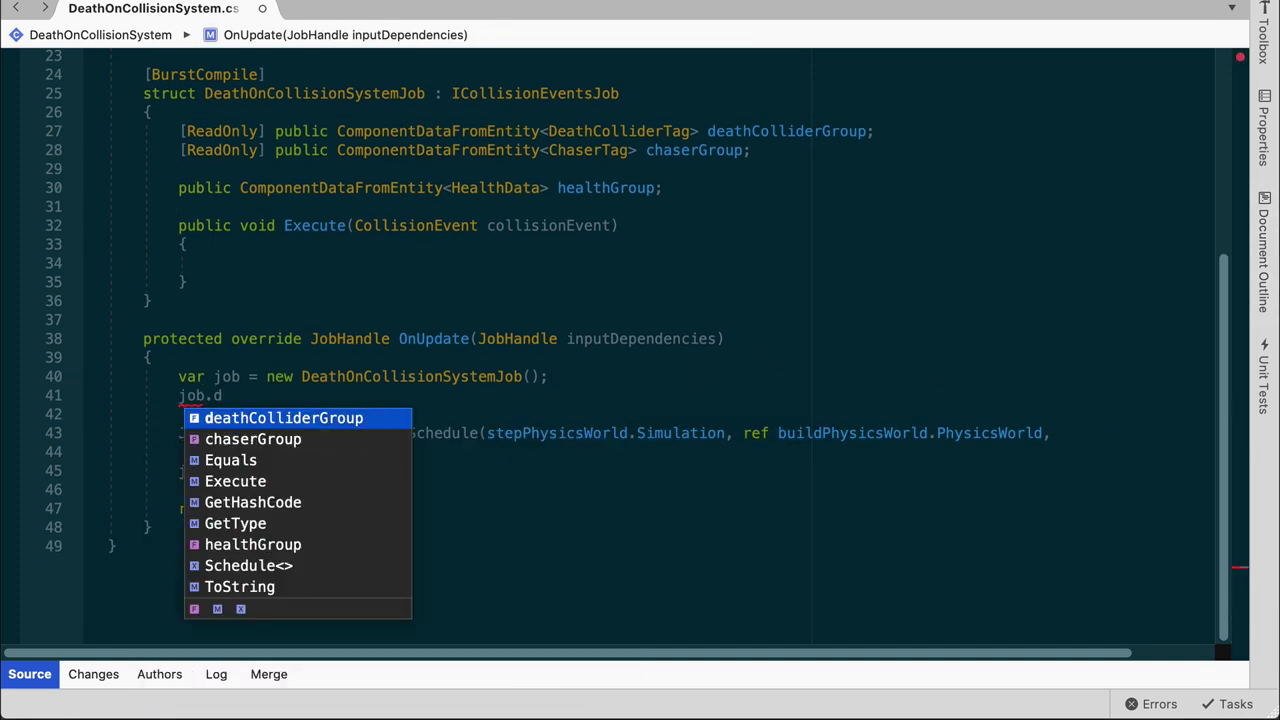
key(Return)
text(= GetC)
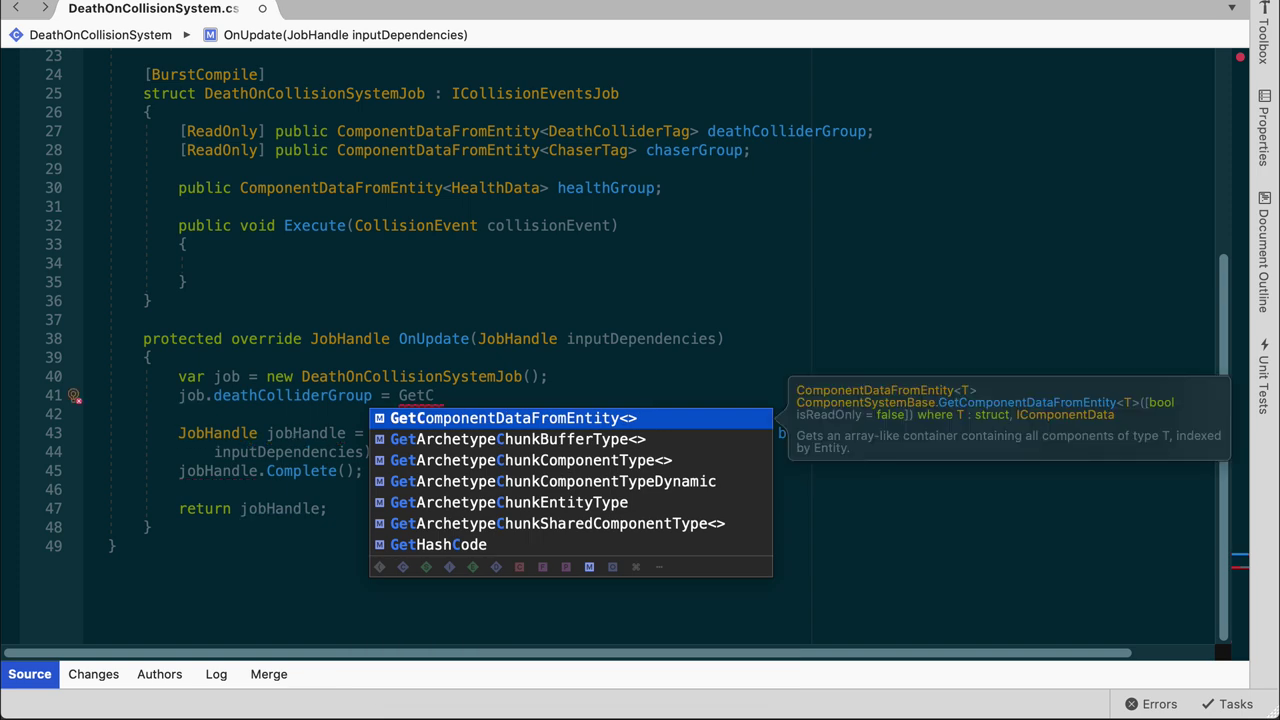
key(Return)
text(Dea)
key(Return)
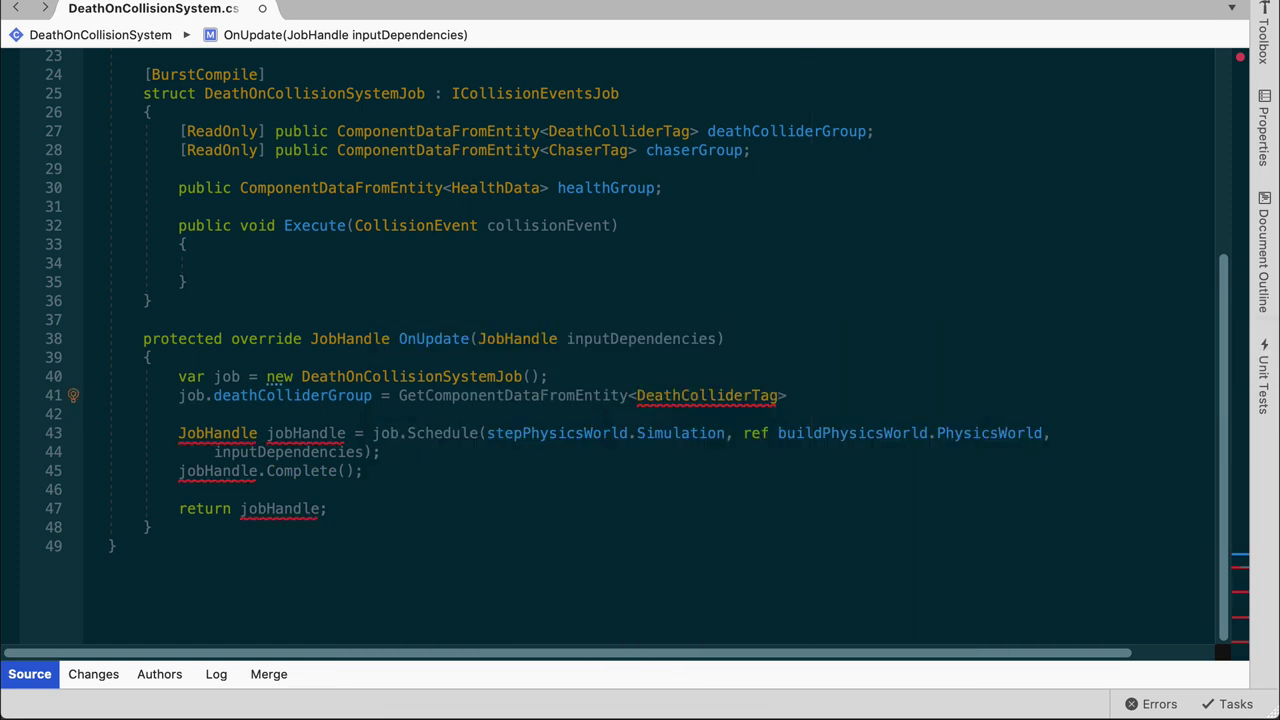
text((true);)
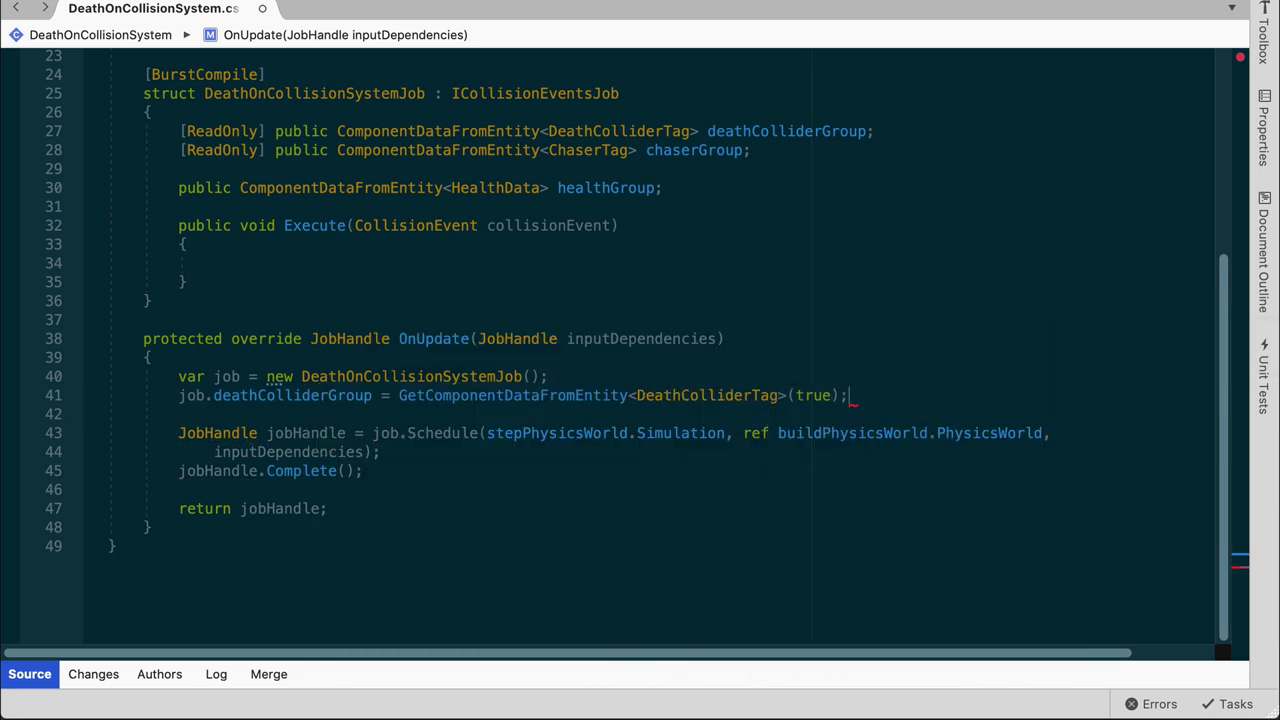
key(Return)
text(job.chaserGroup = GetComponentDataFromEntity<ChaserTag>(true);)
key(Return)
- Assign job.healthGroup = GetComponentDataFromEntity<HealthData>(false)
text(job.healthGroup)
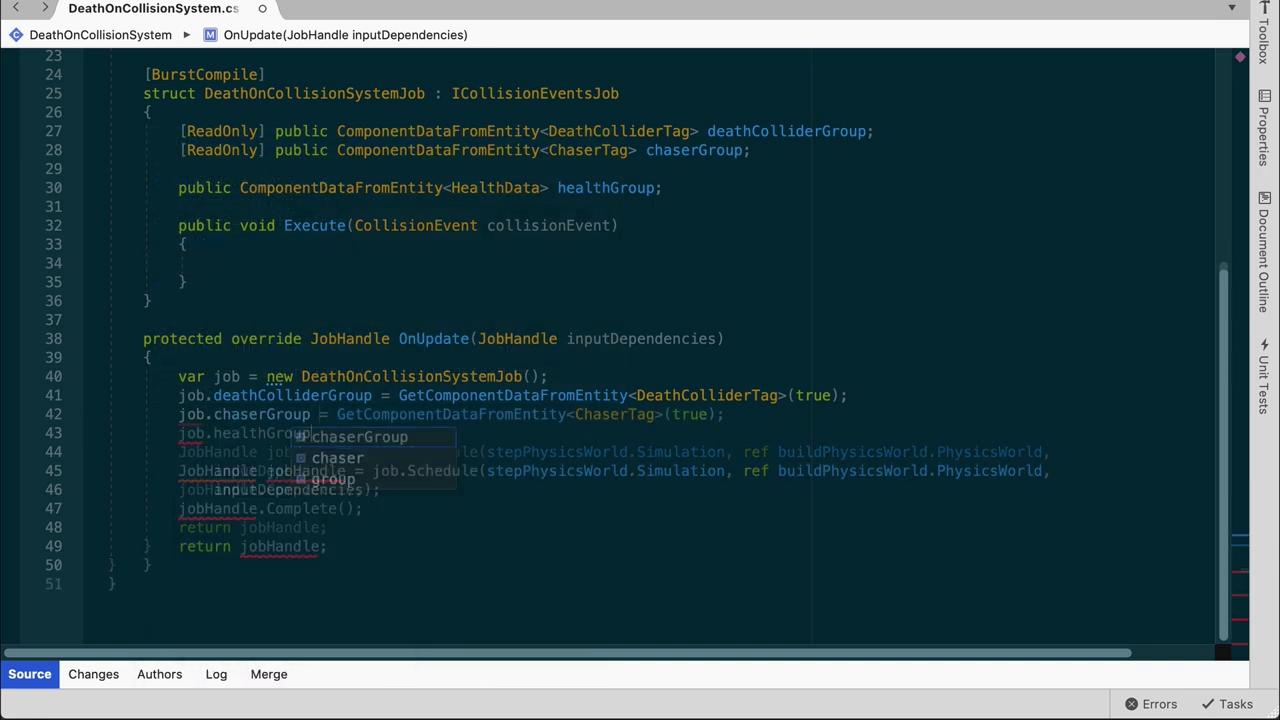
text( = Get)
key(Return)
text(<)
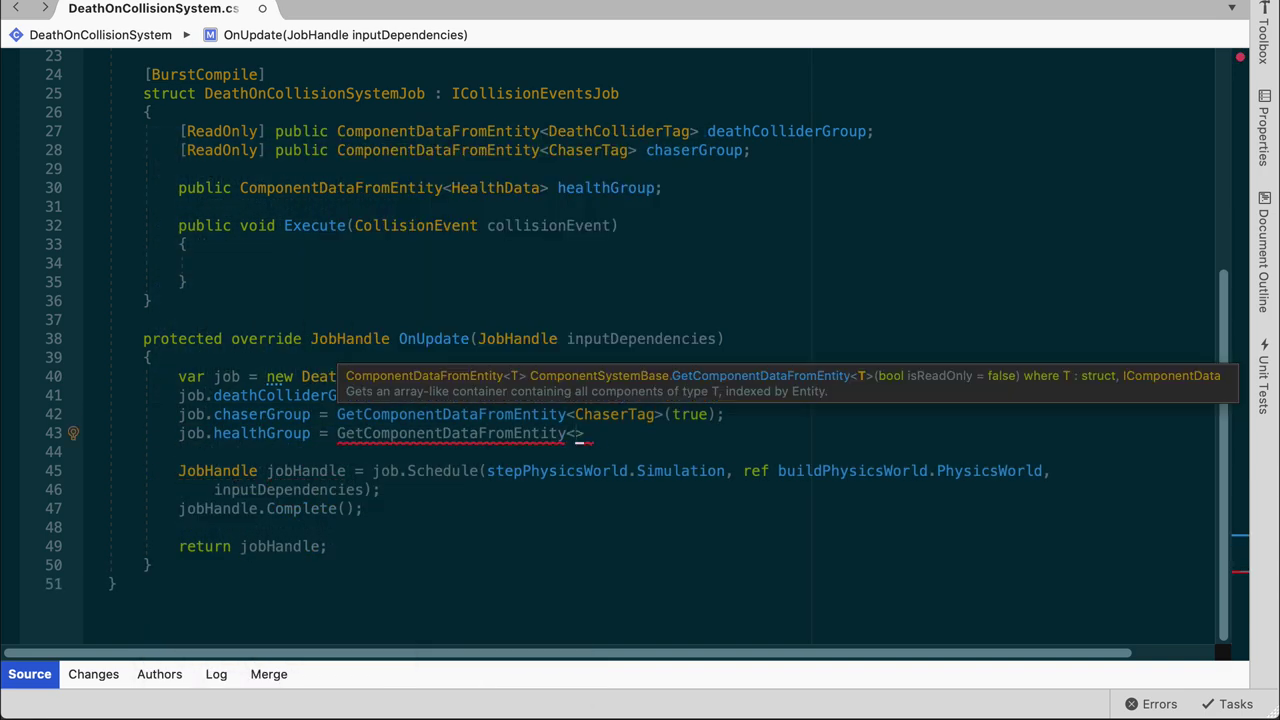
text(H)
key(Return)
text((fals)
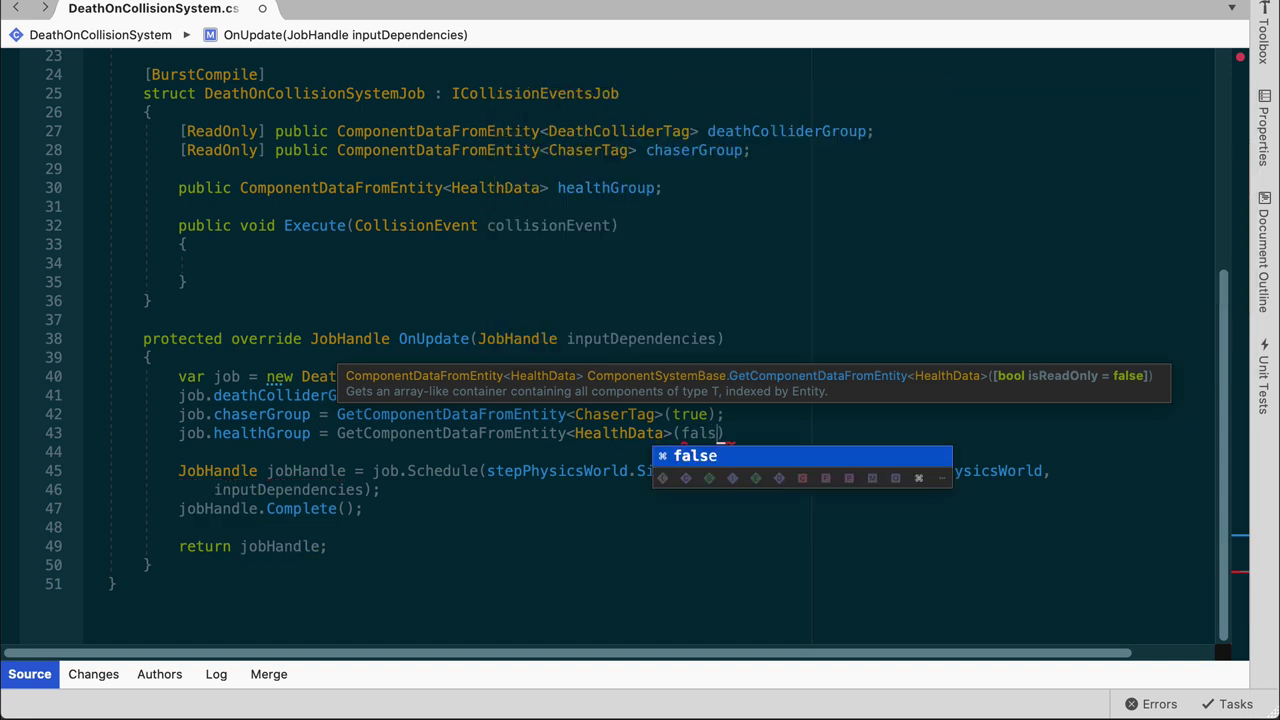
text(e);)
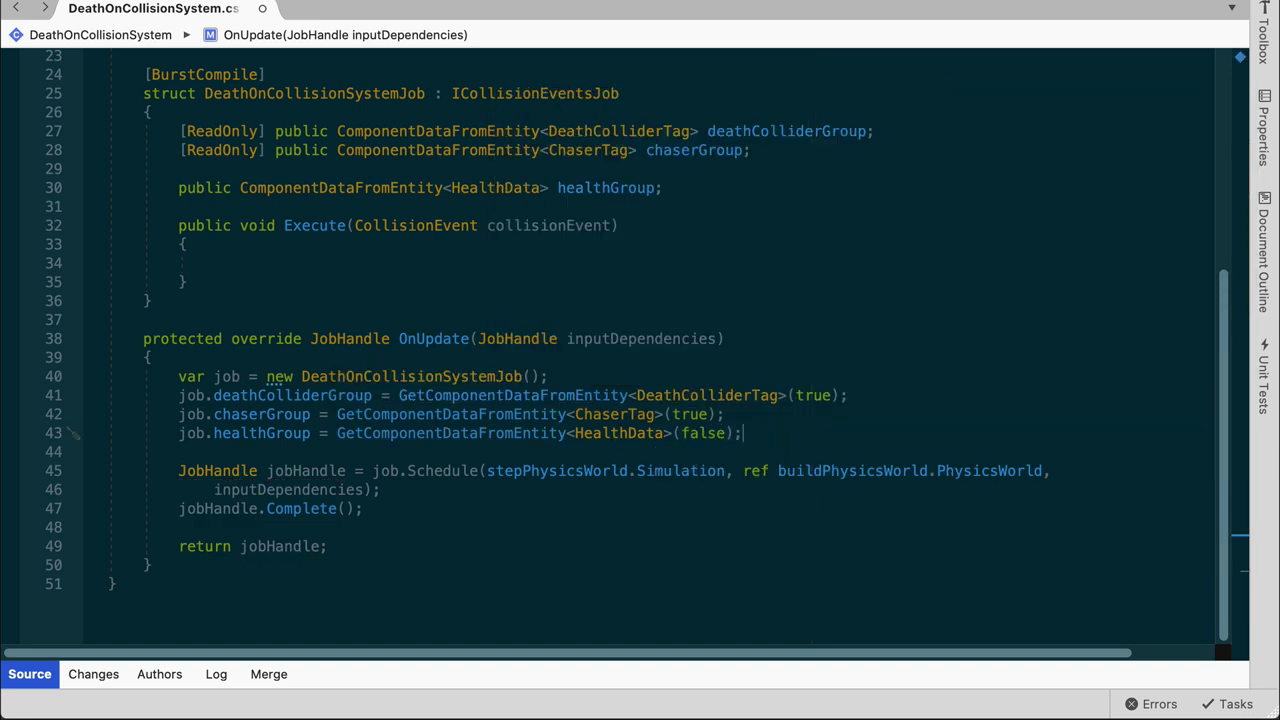
- Declare entityA and entityB in Execute from collisionEvent.Entities.EntityA and EntityB
click(318, 268)
text(En)
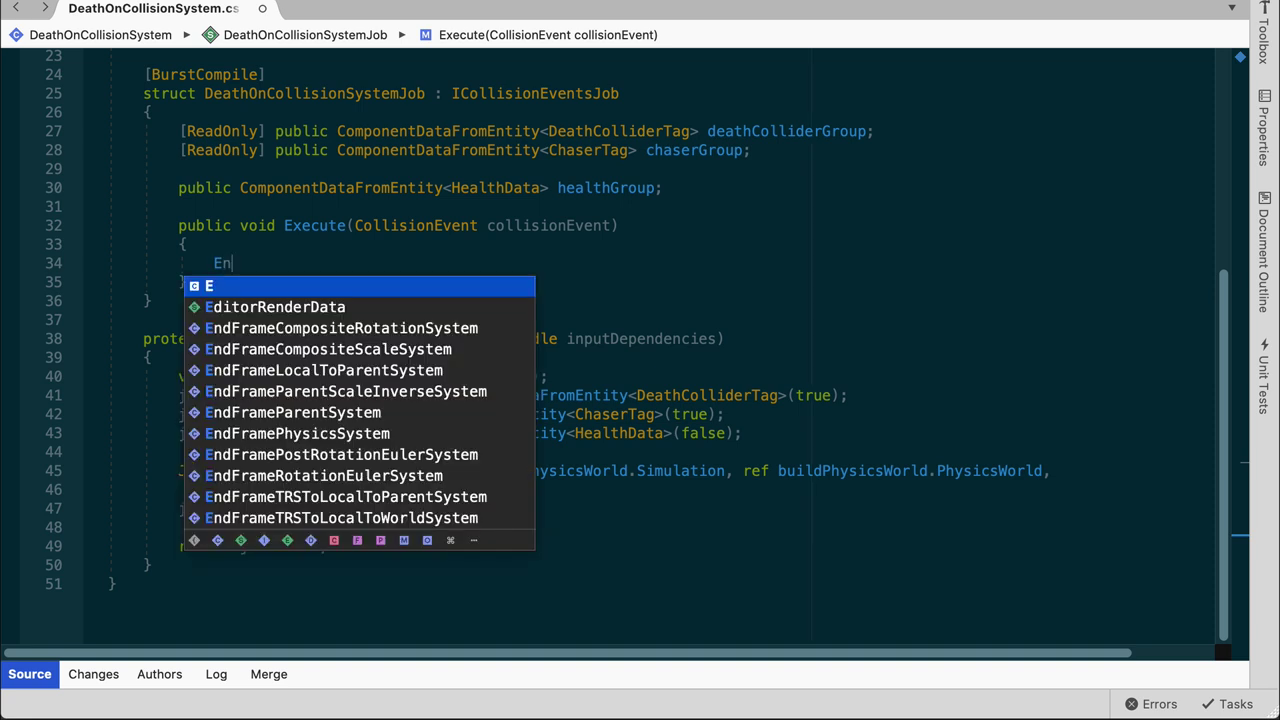
text(tity entity)
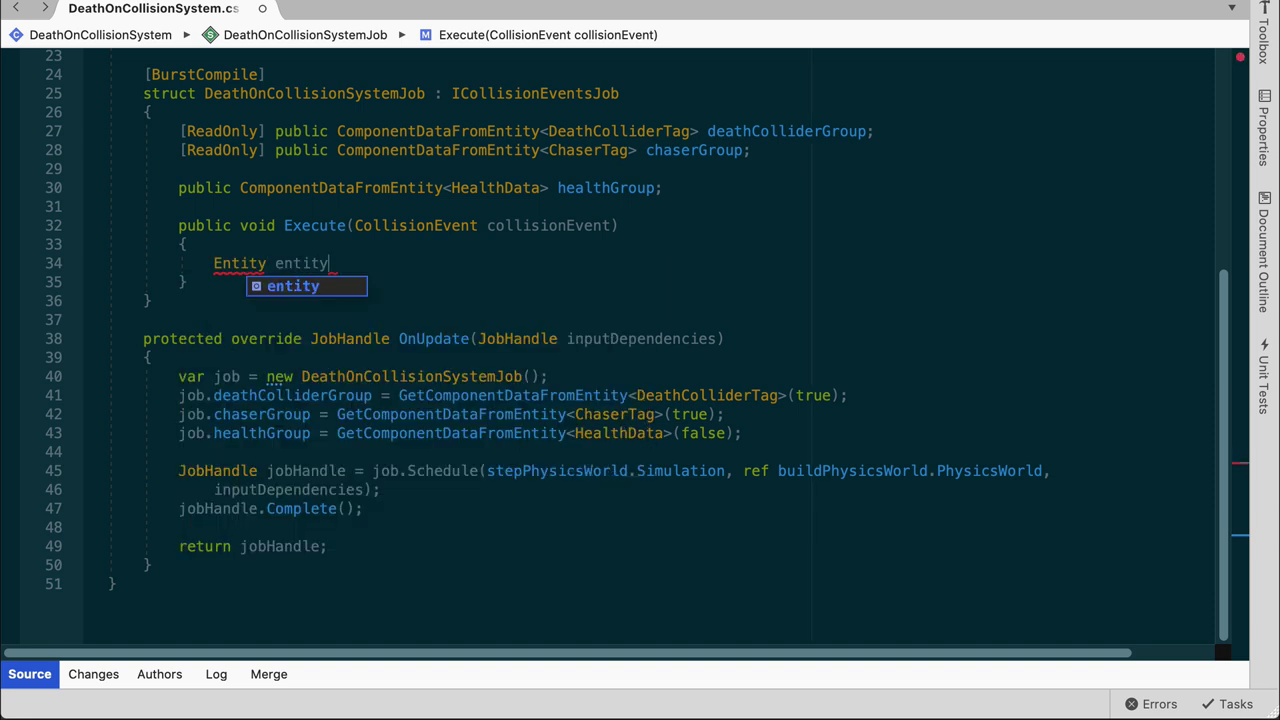
text(A = )
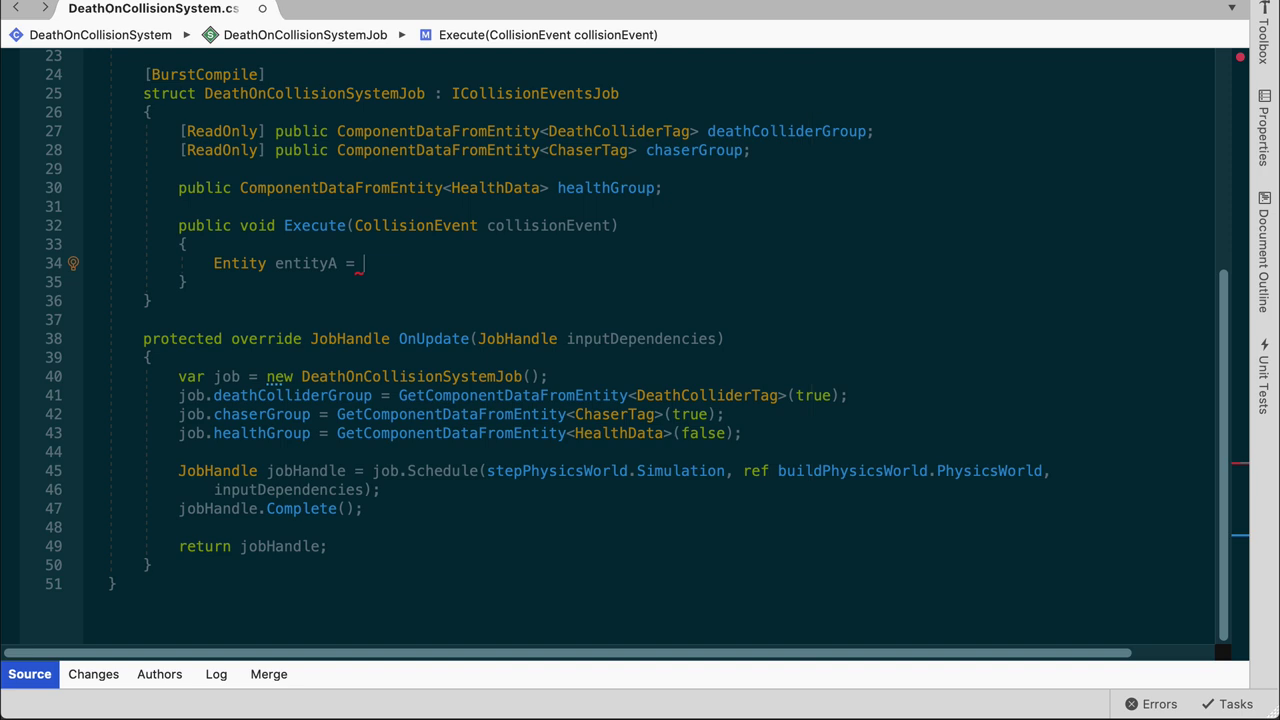
text(coll)
key(Return)
text(.En)
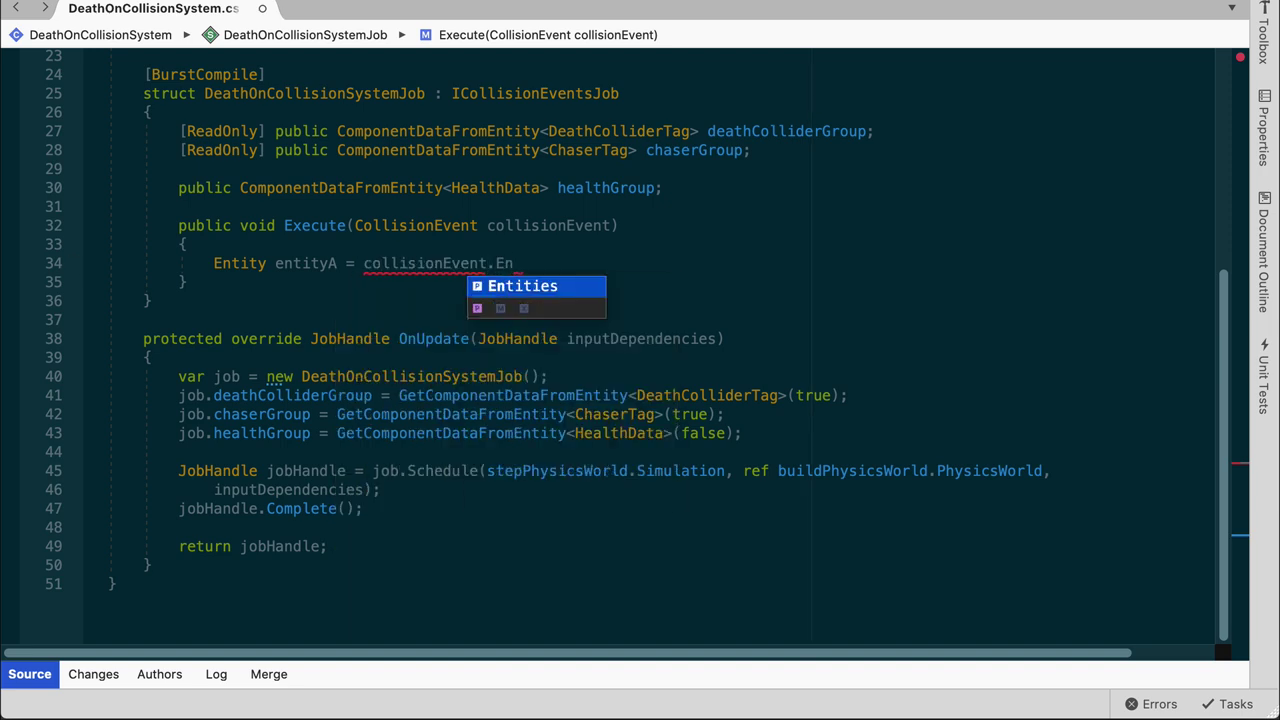
key(Return)
text(.E)
key(Return)
text(;)
key(Return)
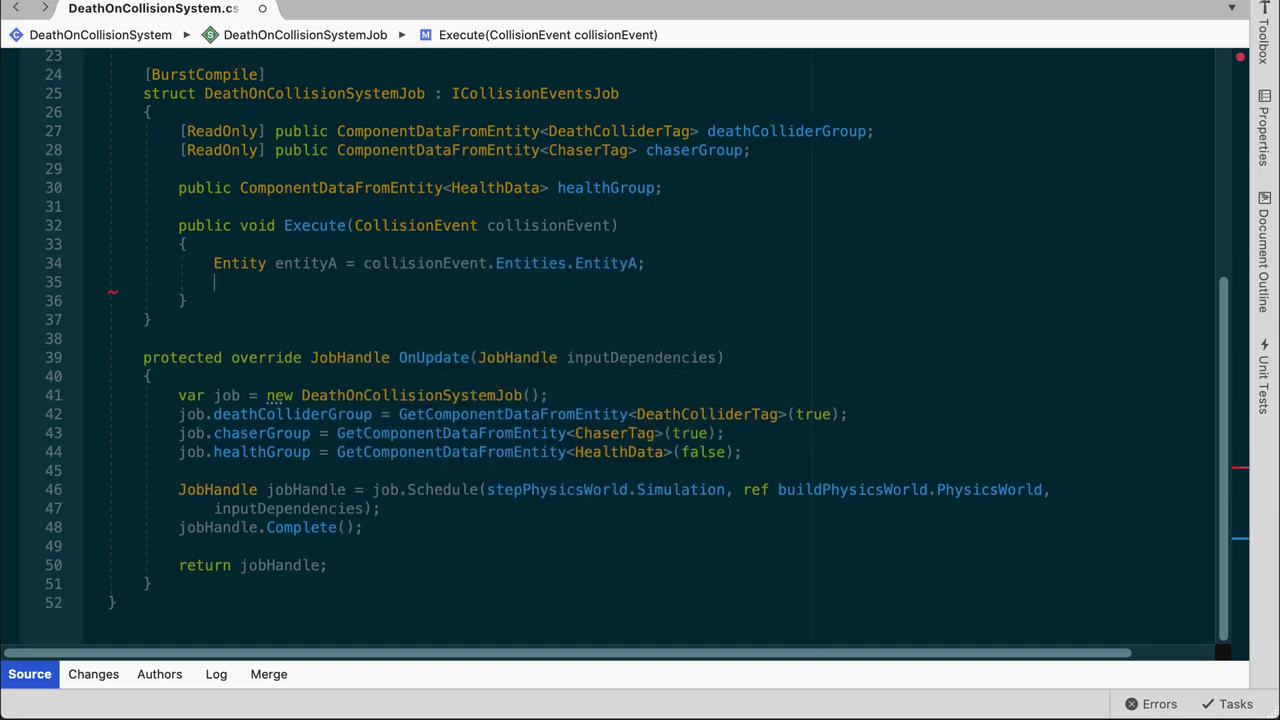
text(En)
key(Return)
text(Entity e)
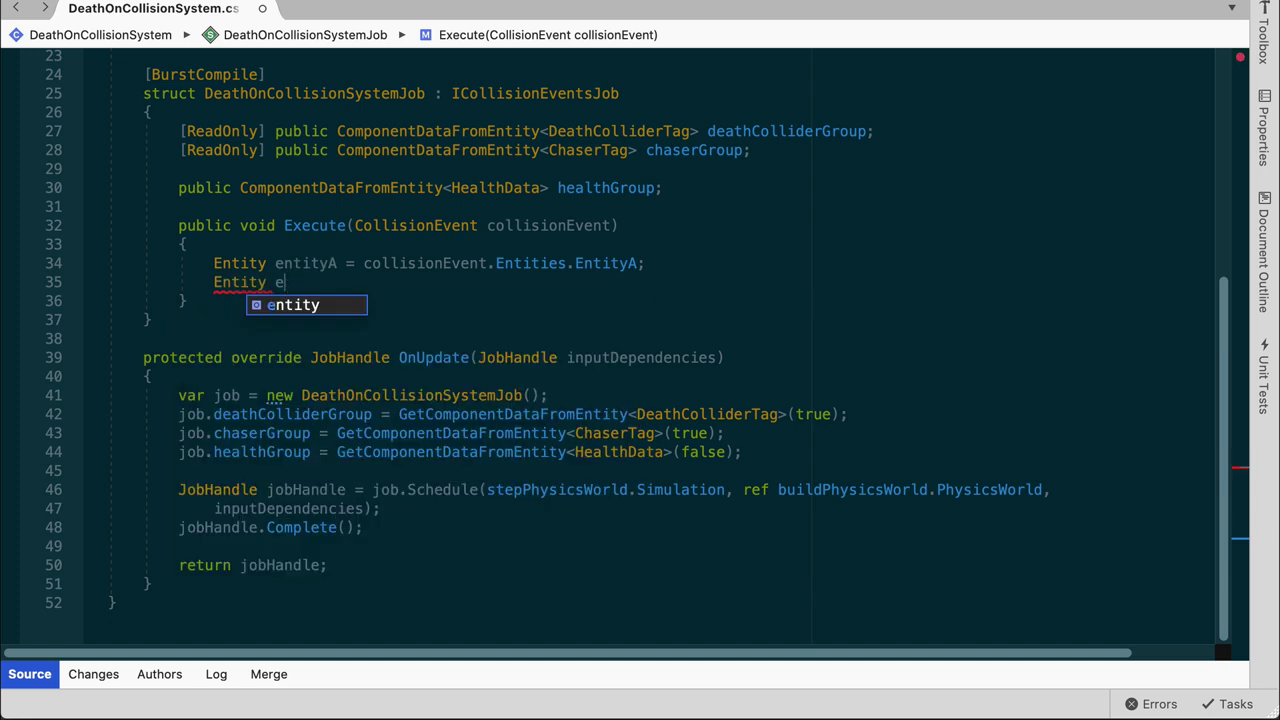
text(ntityB = col)
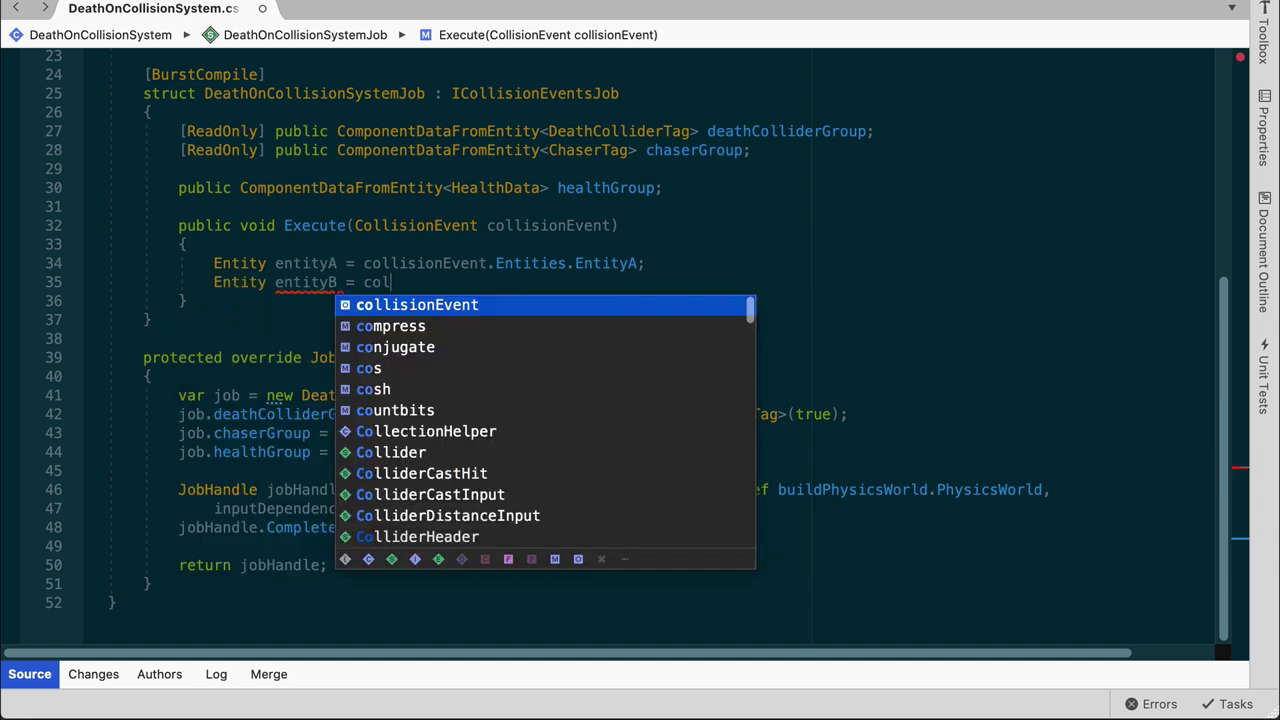
key(Return)
text(.En)
key(Return)
text(.En)
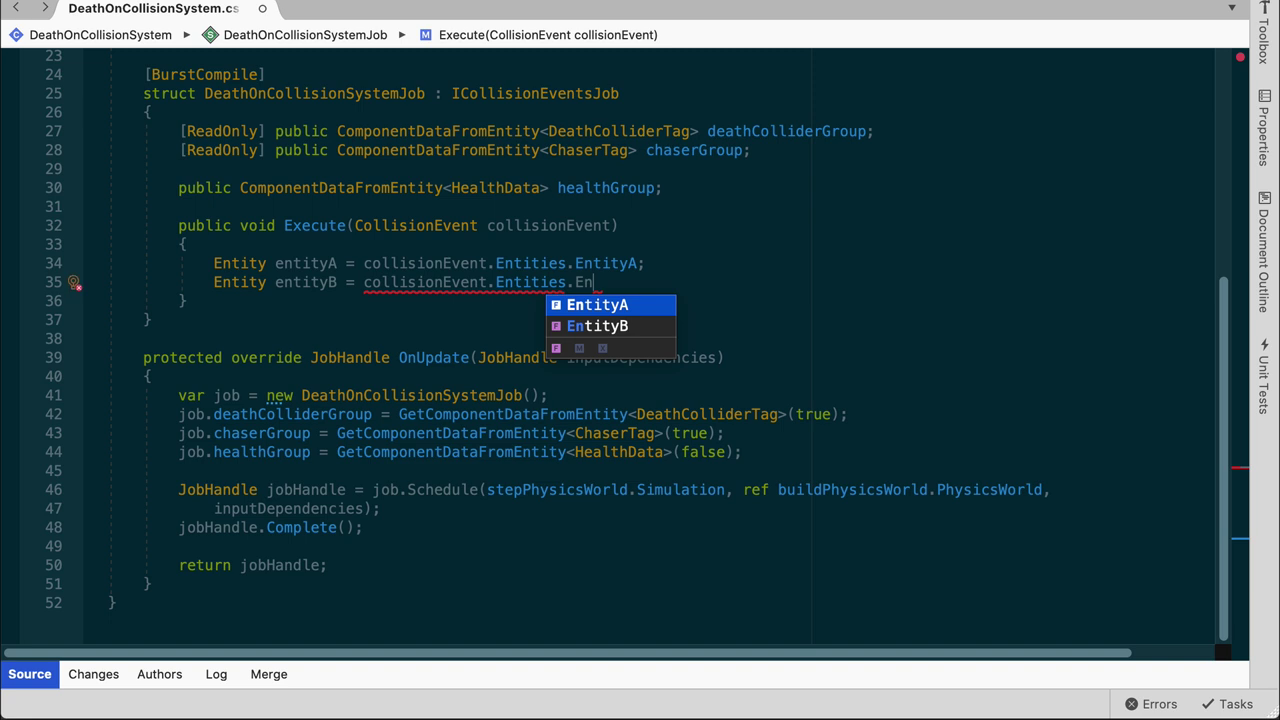
key(Down)
key(Return)
text(;)
key(Return)
key(Return)
key(Return)
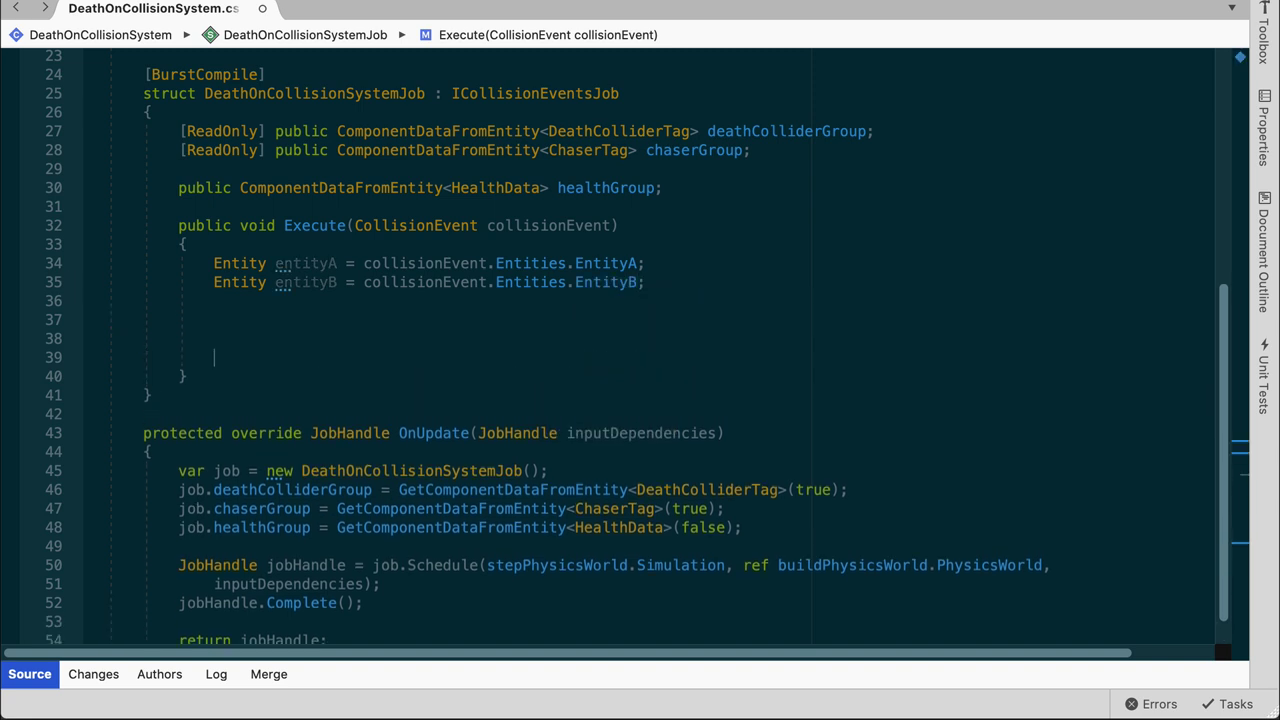
key(Return)
key(Up)
- Add bools for entityA using chaserGroup.Exists and deathColliderGroup.Exists
text(ool )
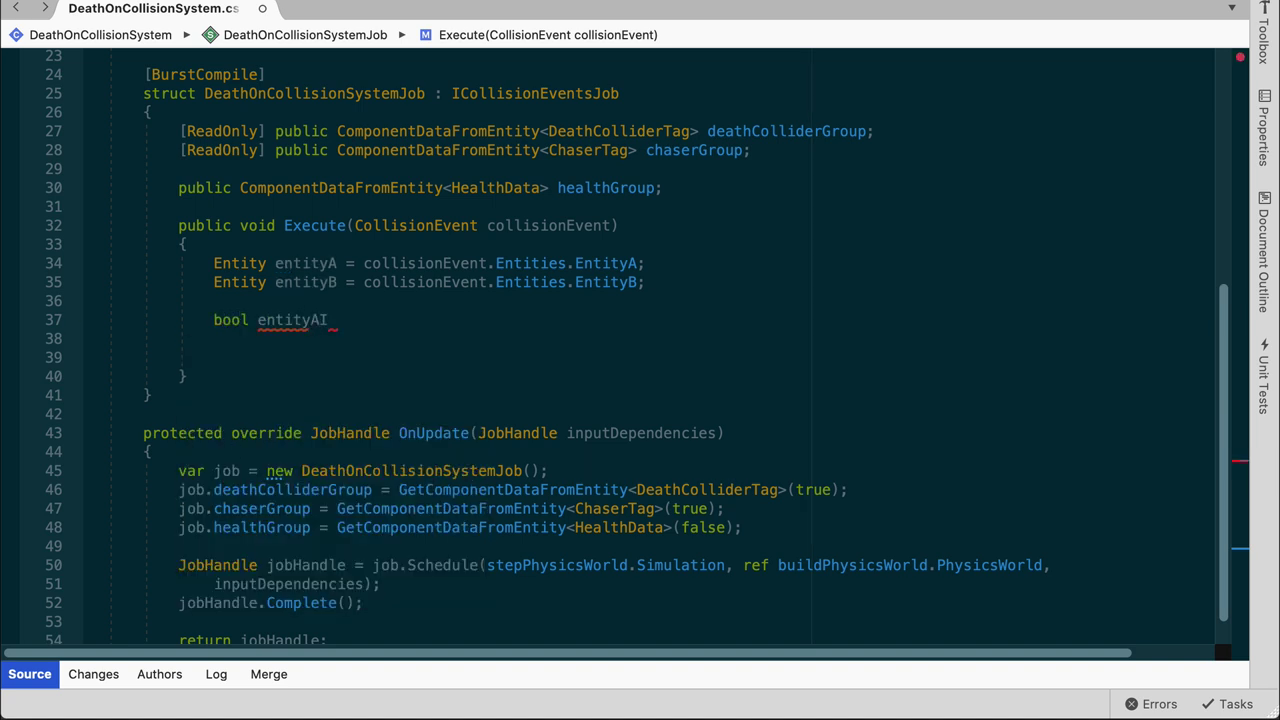
text(=)
text( ch.Ex)
key(Return)
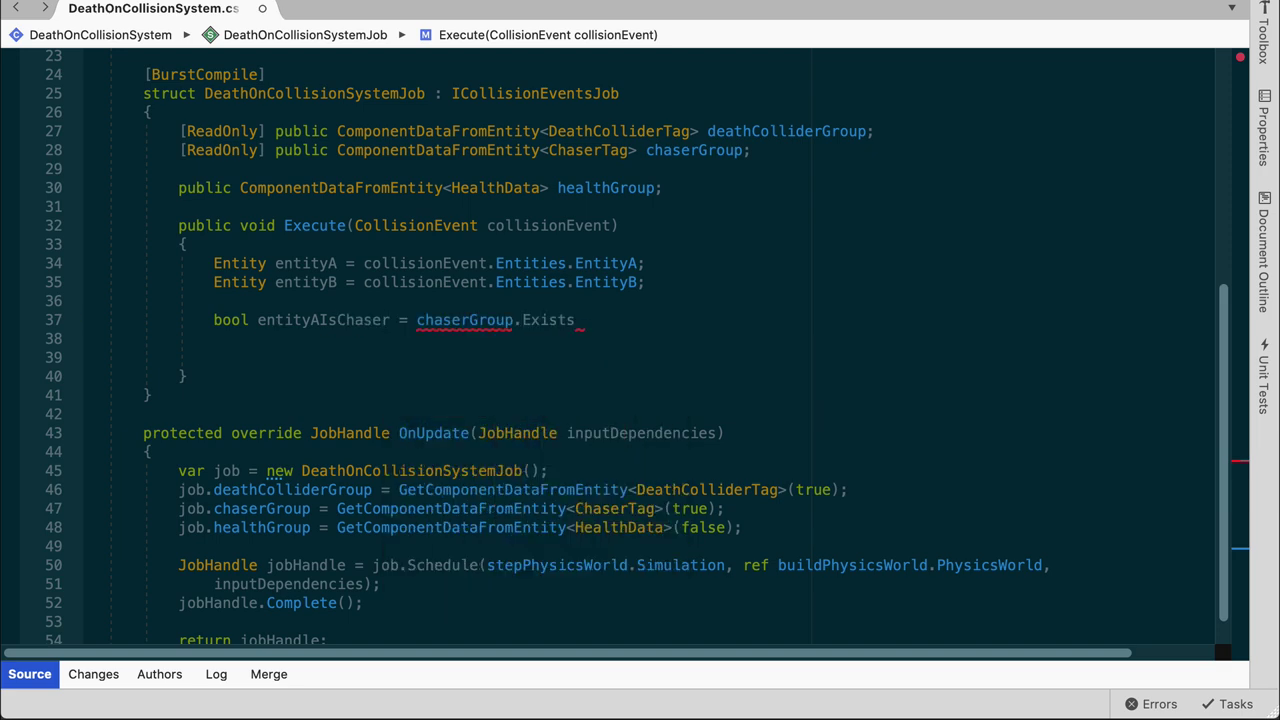
text((ent)
key(Return)
text())
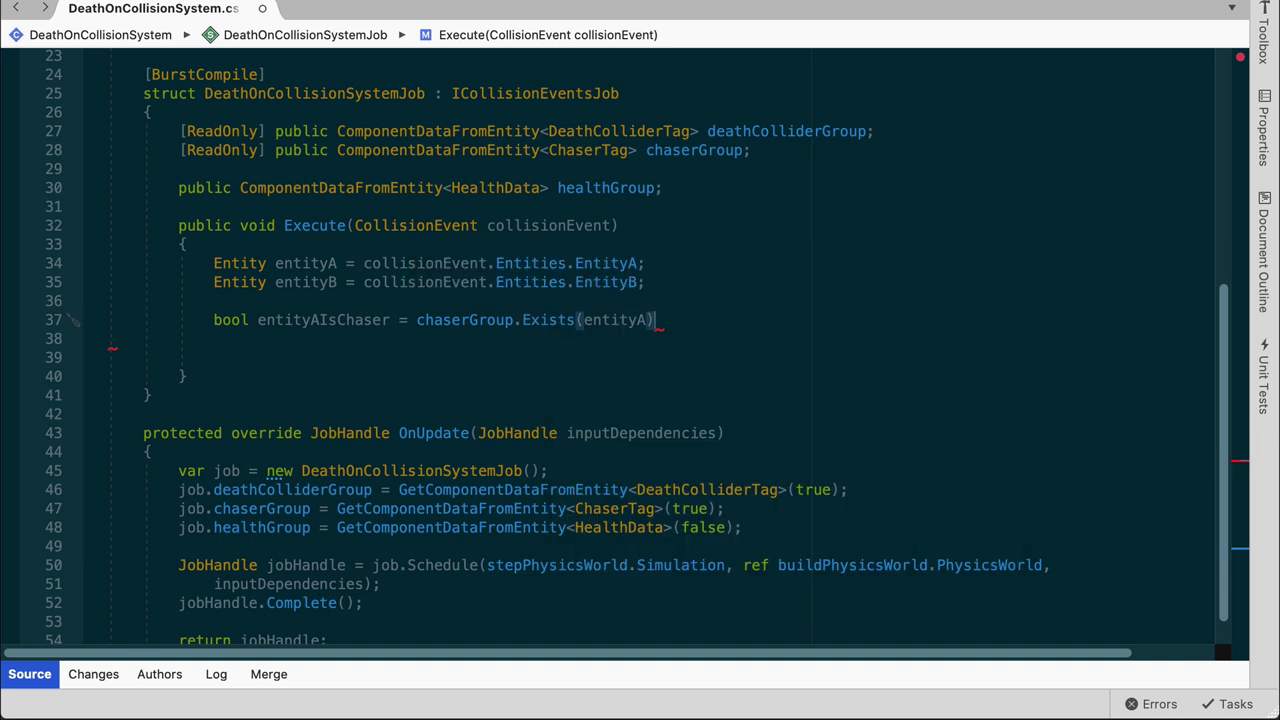
text(;)
key(Return)
text(bool ent)
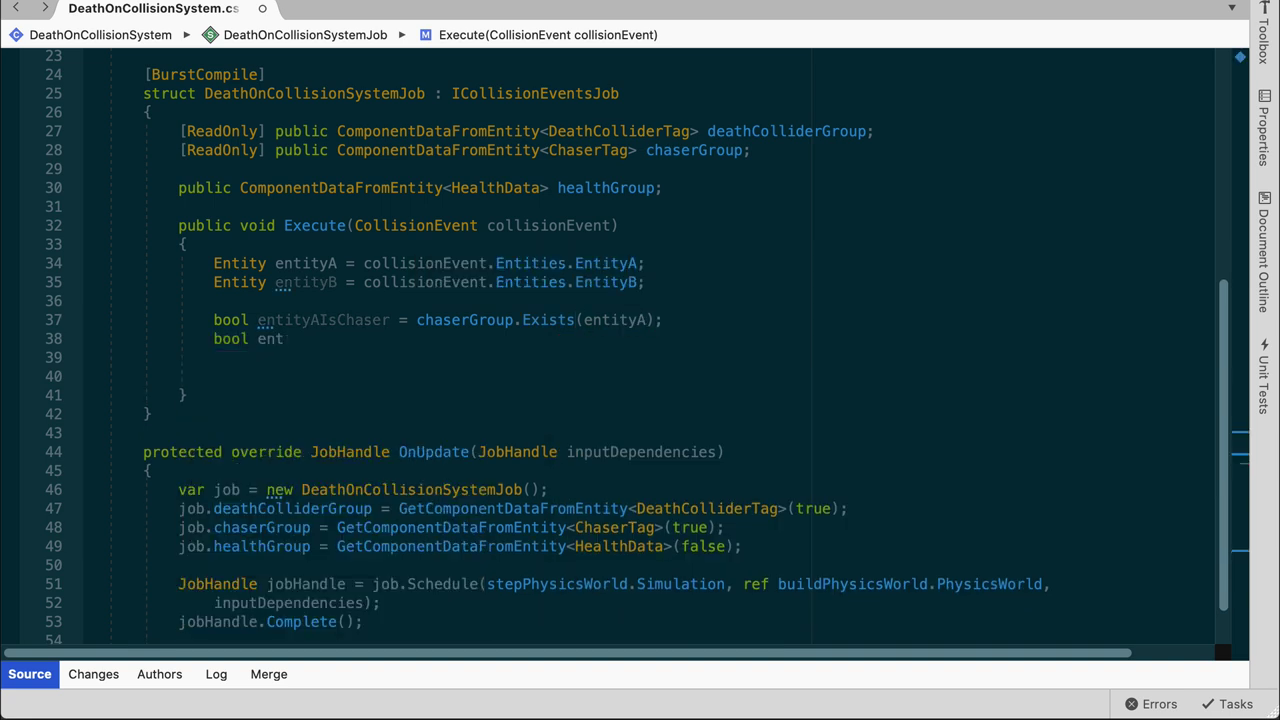
text(ityAIsDeath)
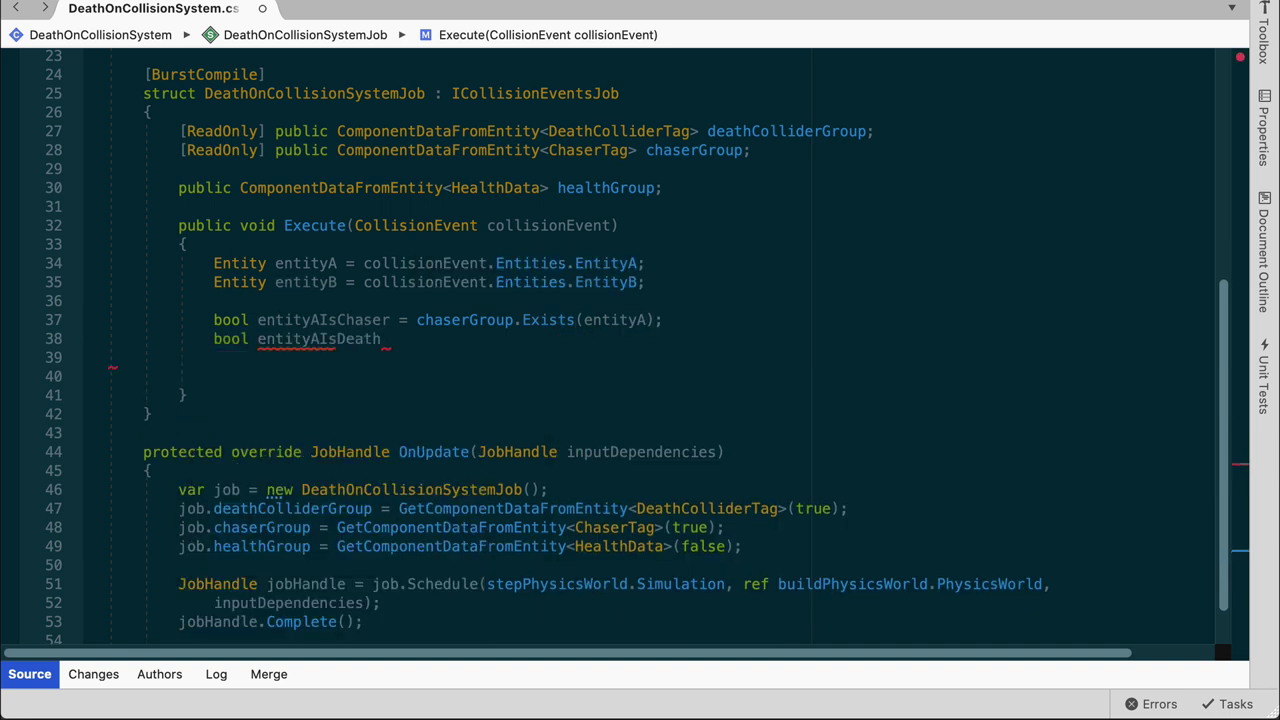
text(= d)
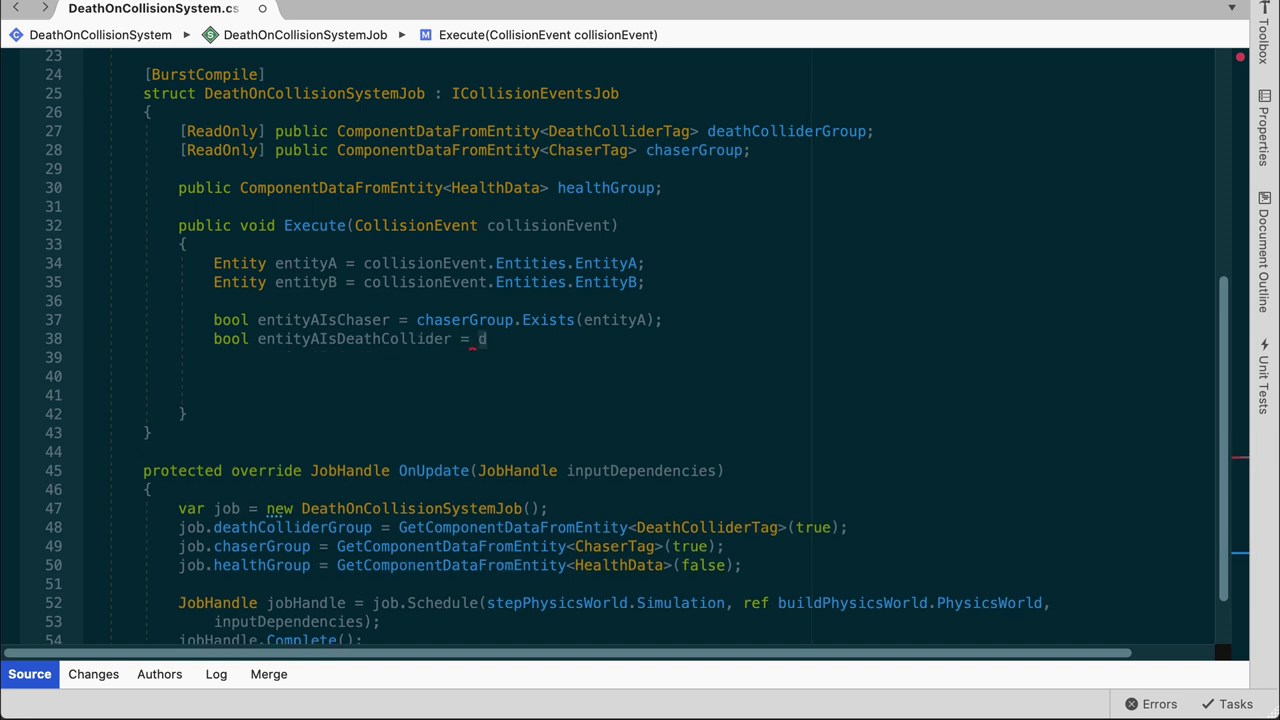
text(ea)
key(Return)
text(.)
key(Return)
text(()
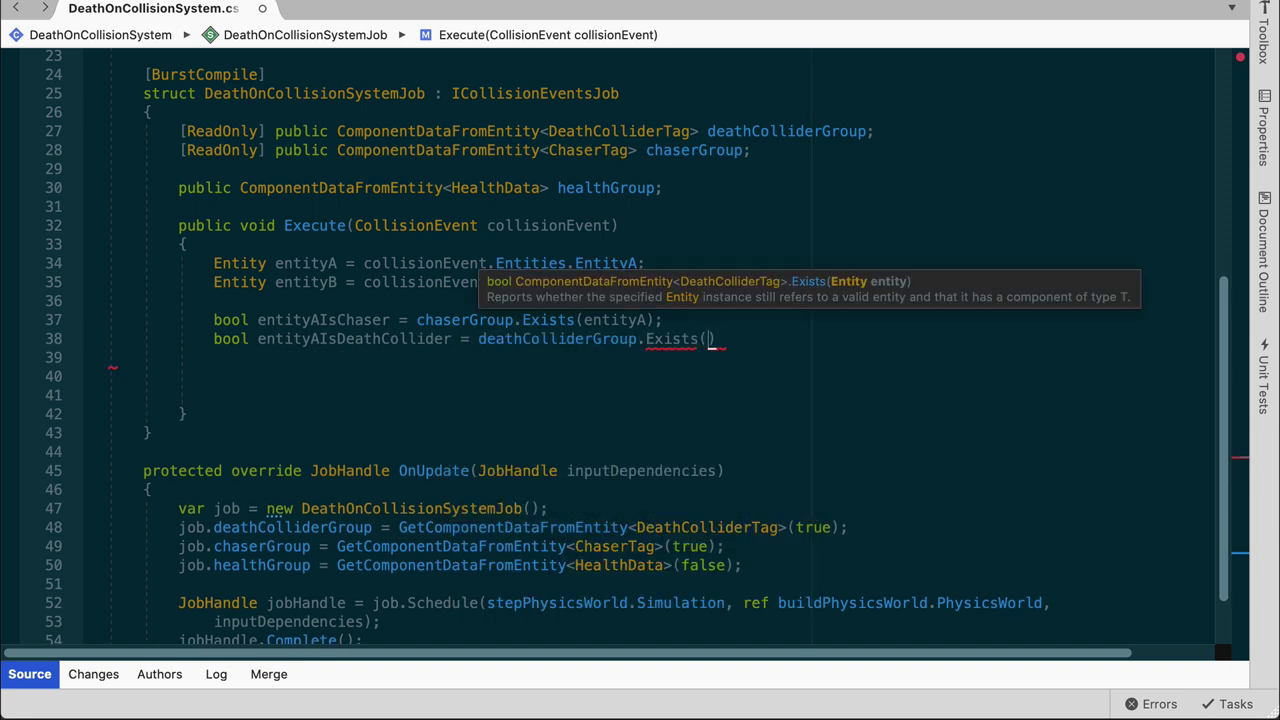
text(en)
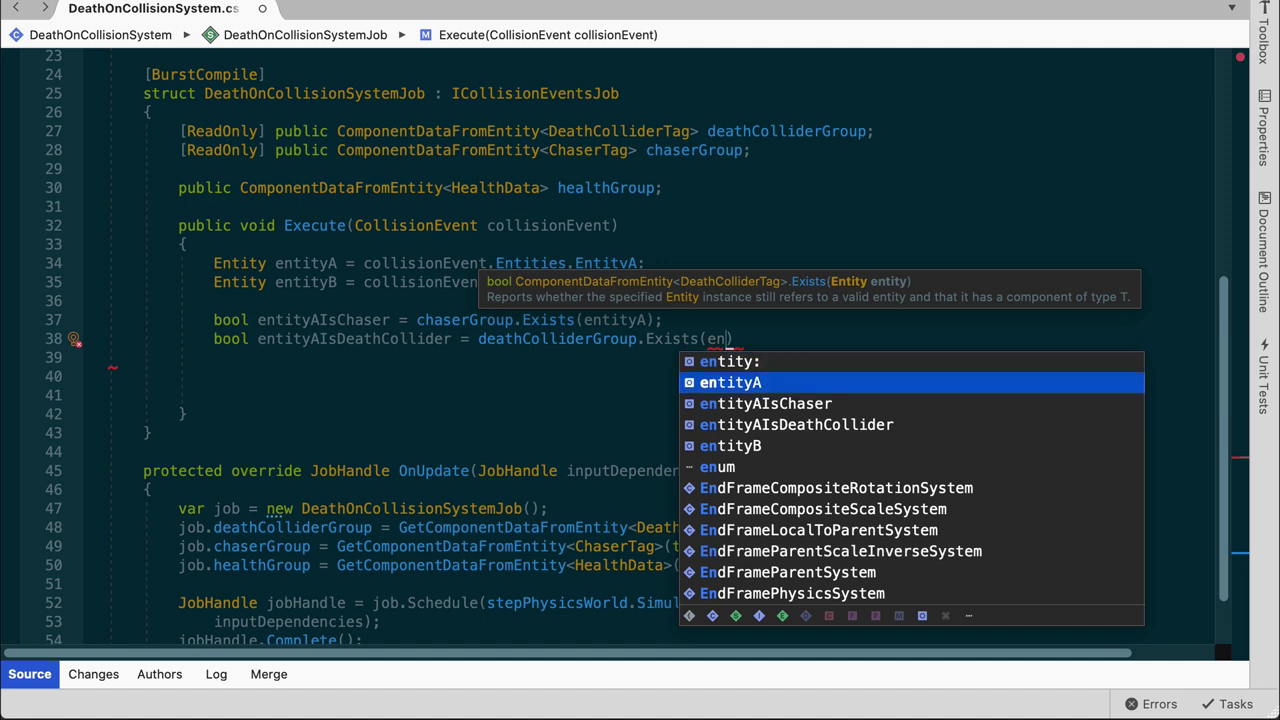
key(Return)
text(;)
- Add entityBIsChaser and entityBIsDeathCollider bools via chaserGroup and deathColliderGroup Exists on entityB
key(Return)
text(boo)
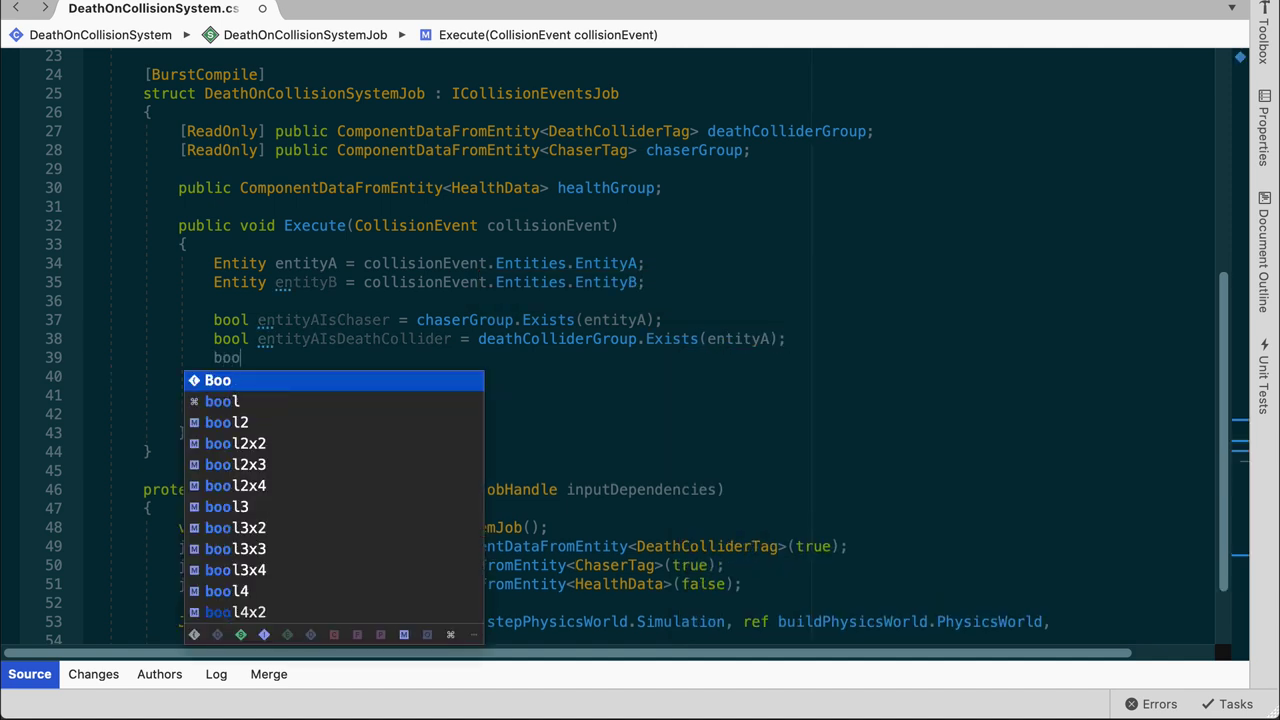
text(l entityB)
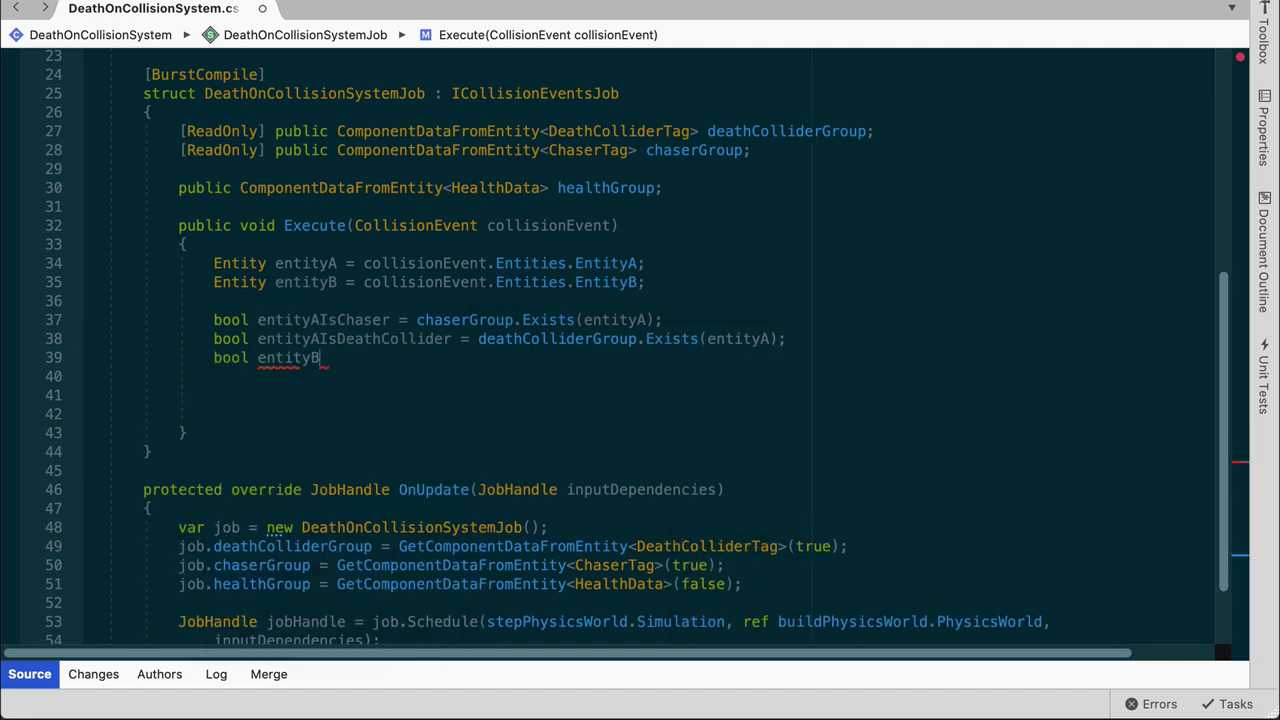
text(IsChaser = ch)
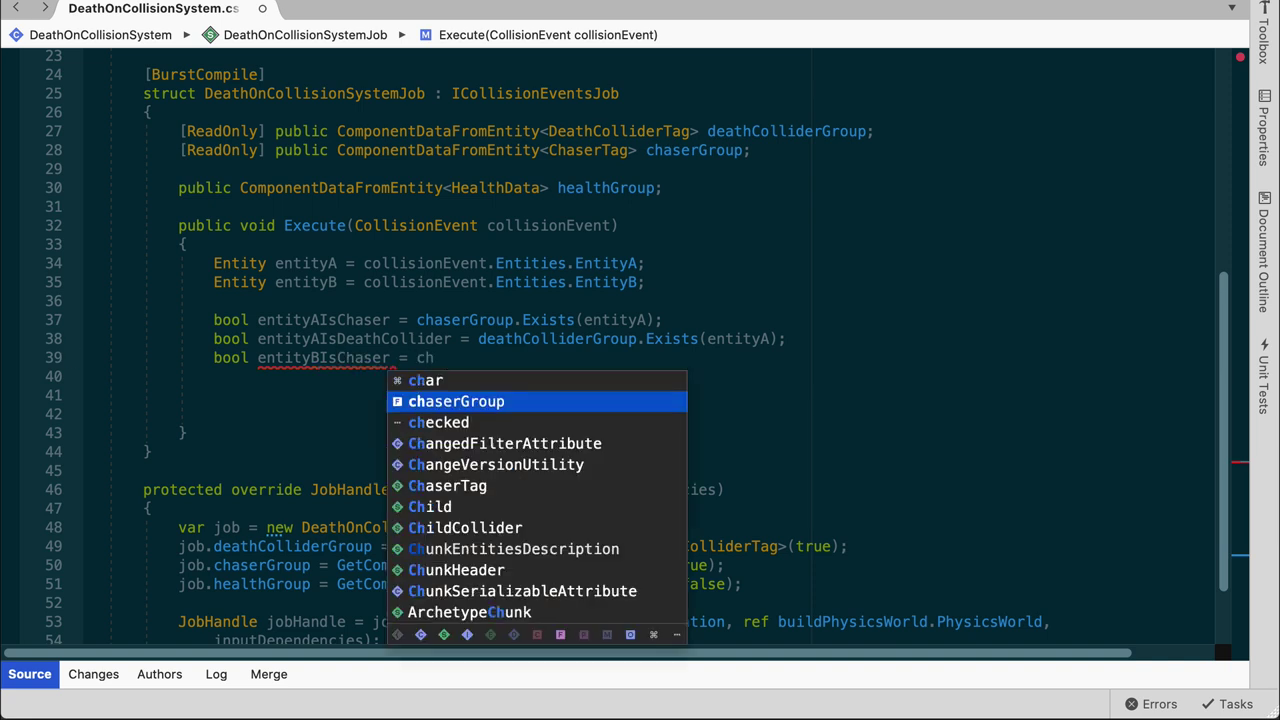
key(Return)
text(.E)
key(Return)
text(()
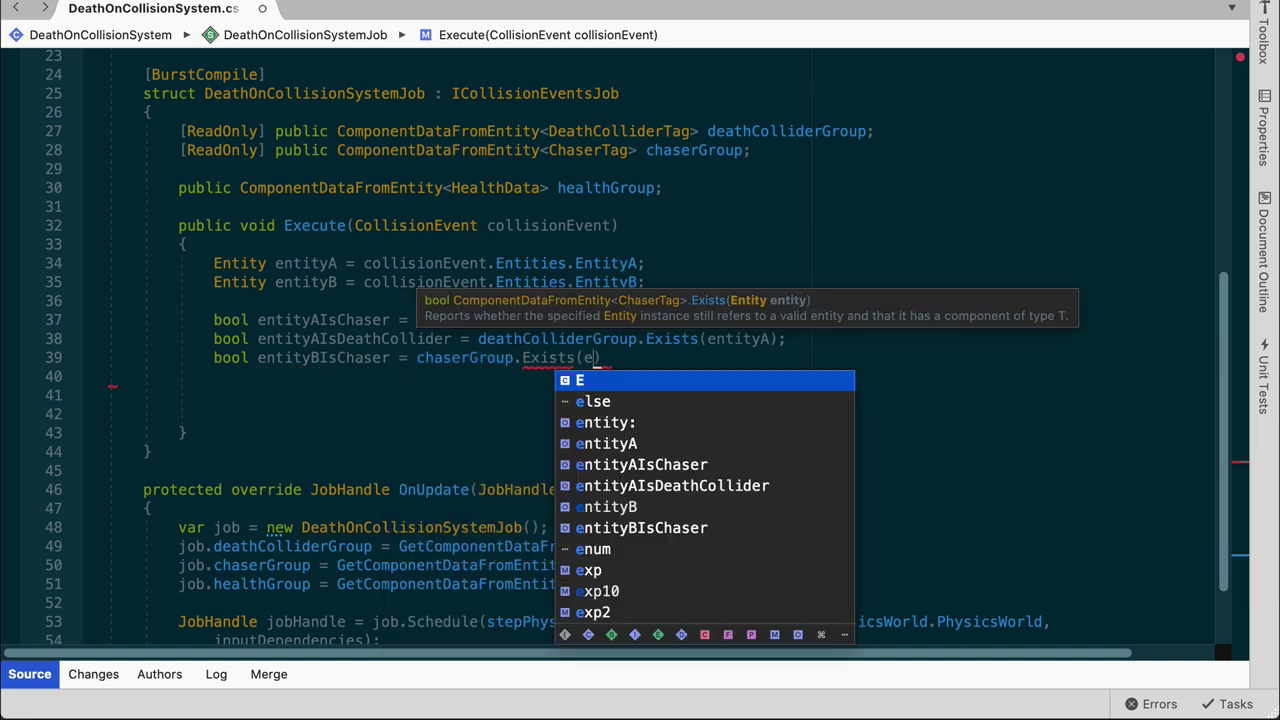
text(e)
key(Down)
key(Down)
key(Down)
key(Return)
text())
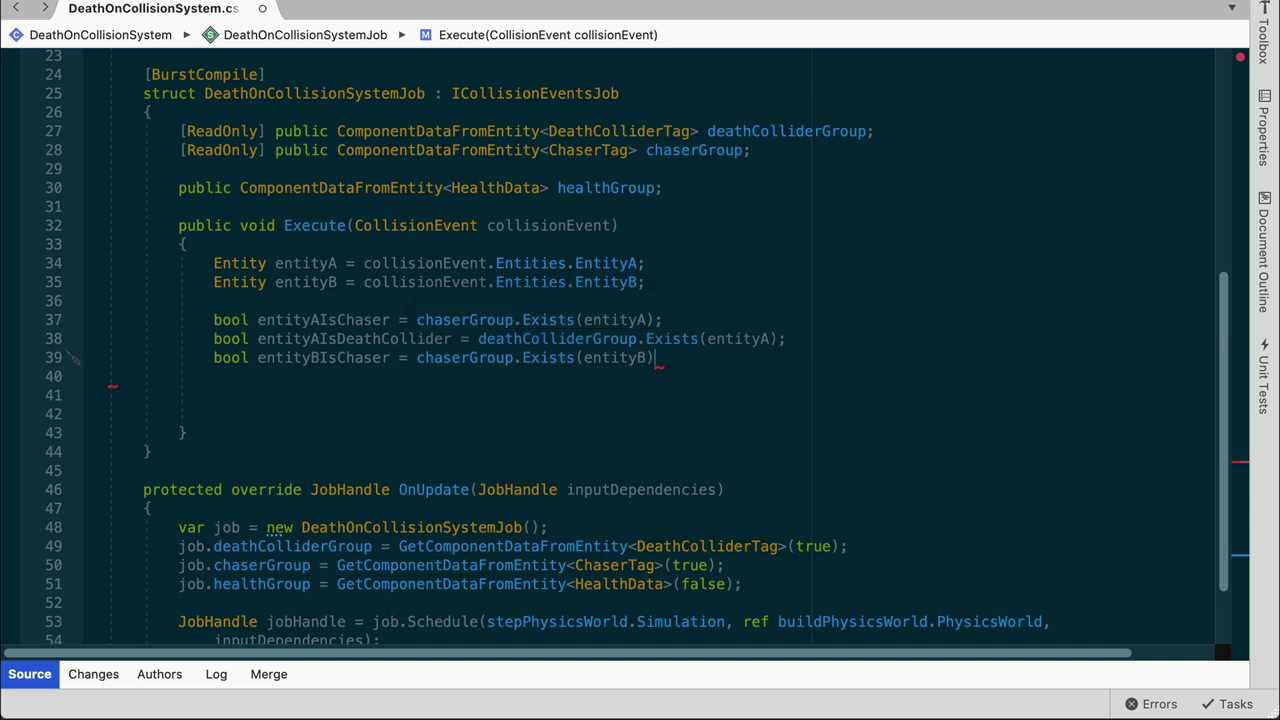
key(Return)
text(bool en)
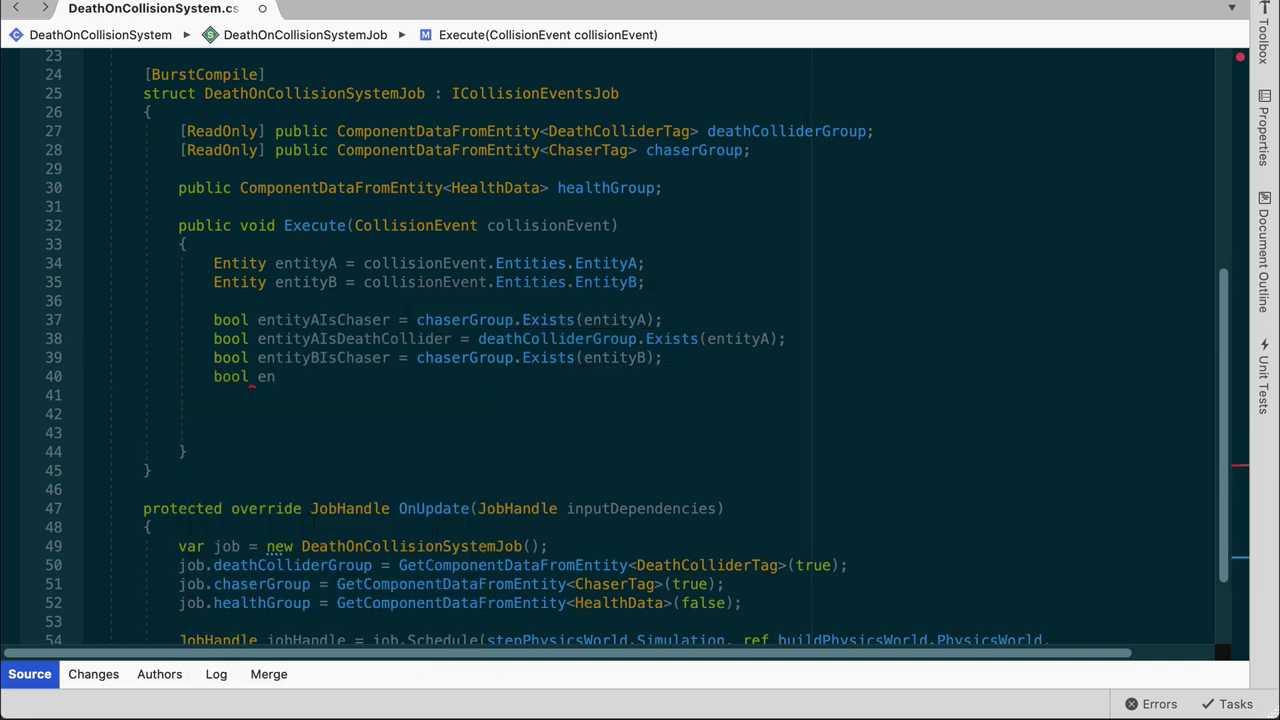
text(tityBIsDeathCollider = d)
key(Return)
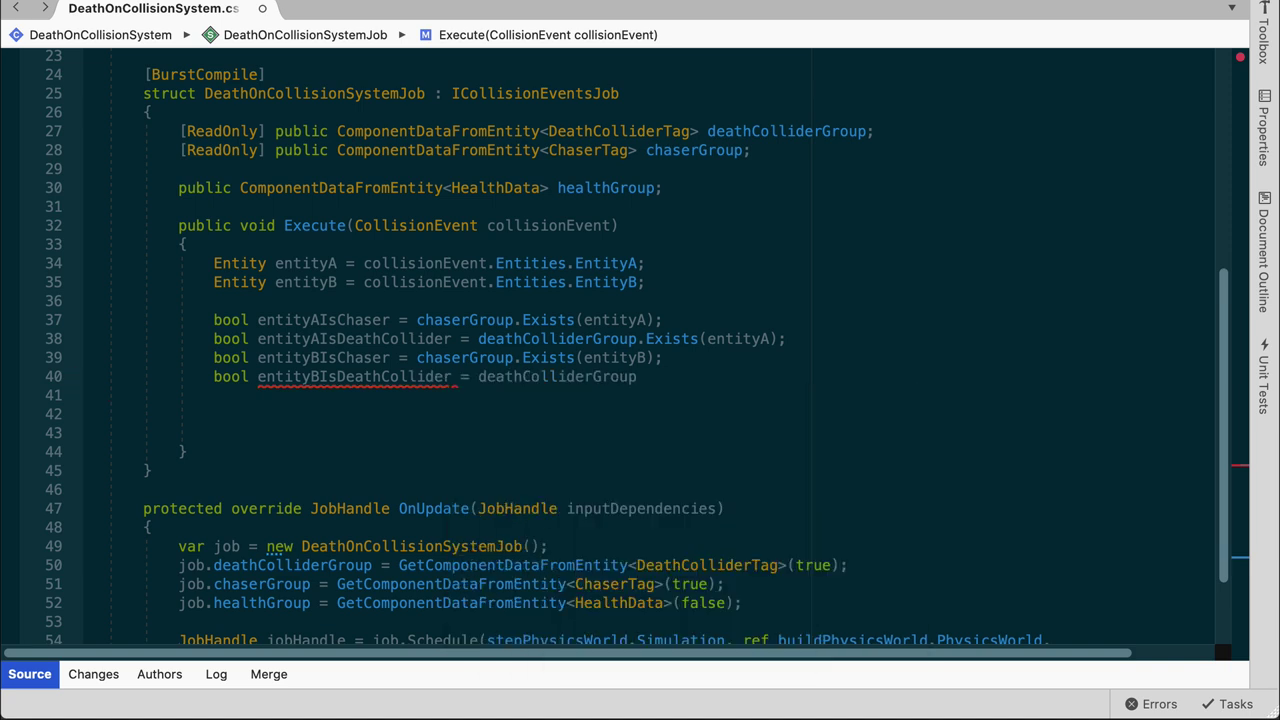
text(.E)
key(Return)
text(en)
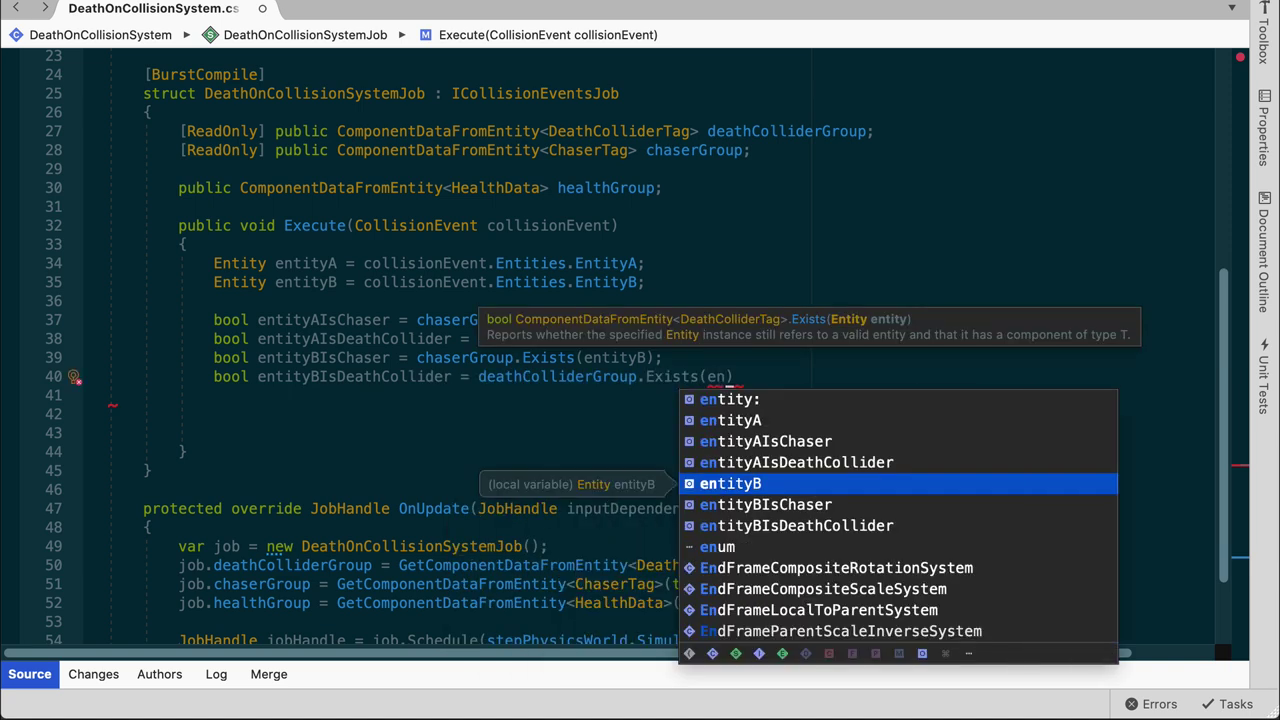
key(Return)
text();)
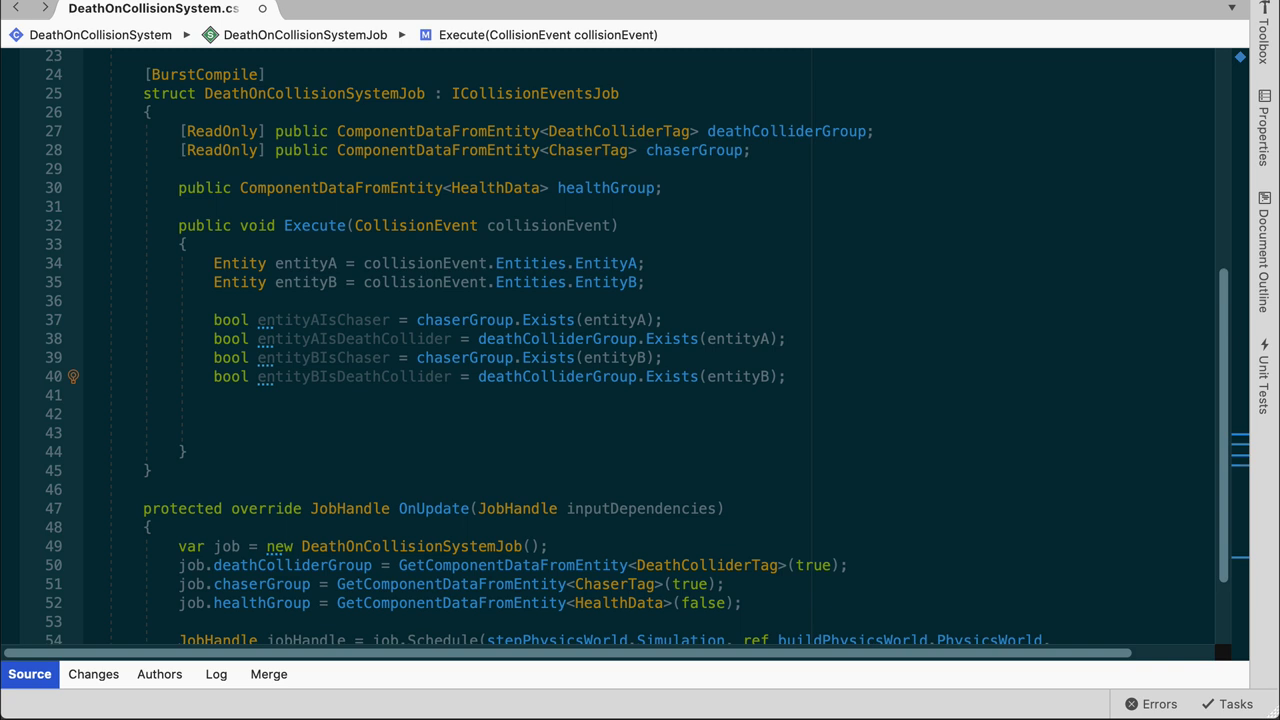
key(Return)
key(Return)
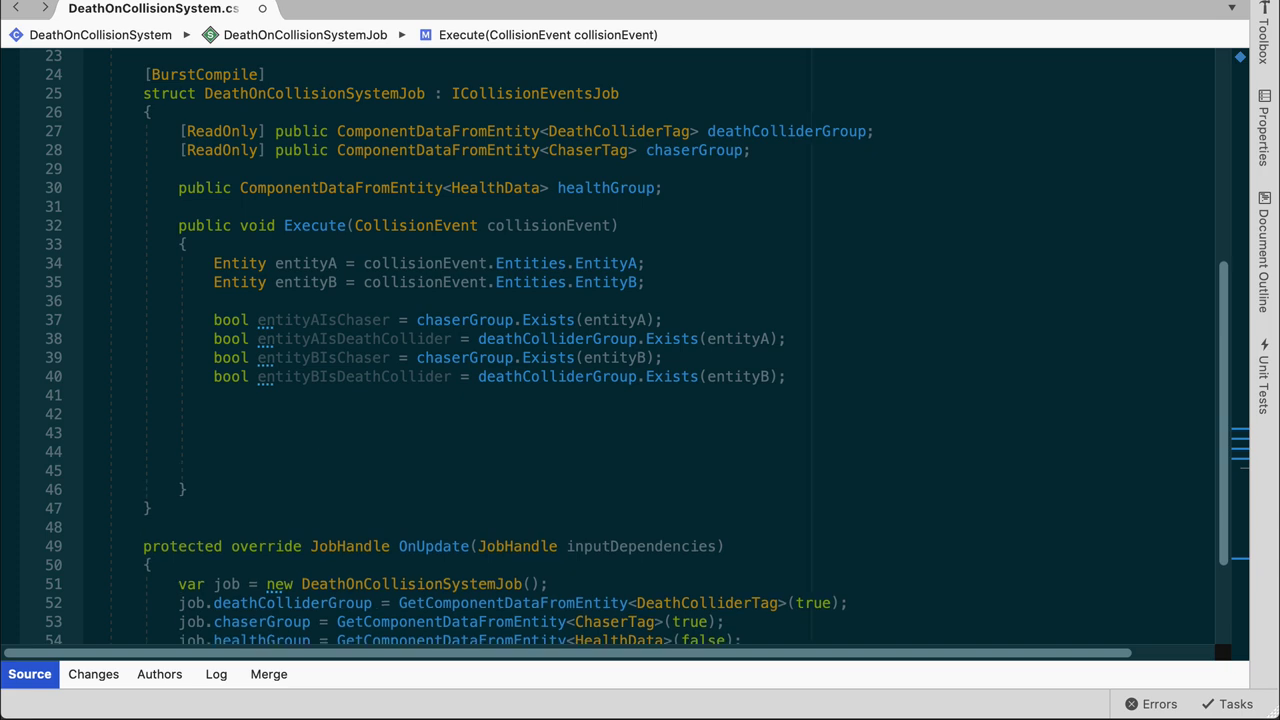
- Add an if block for entityAIsDeathCollider && entityBIsChaser
text(if (entit)
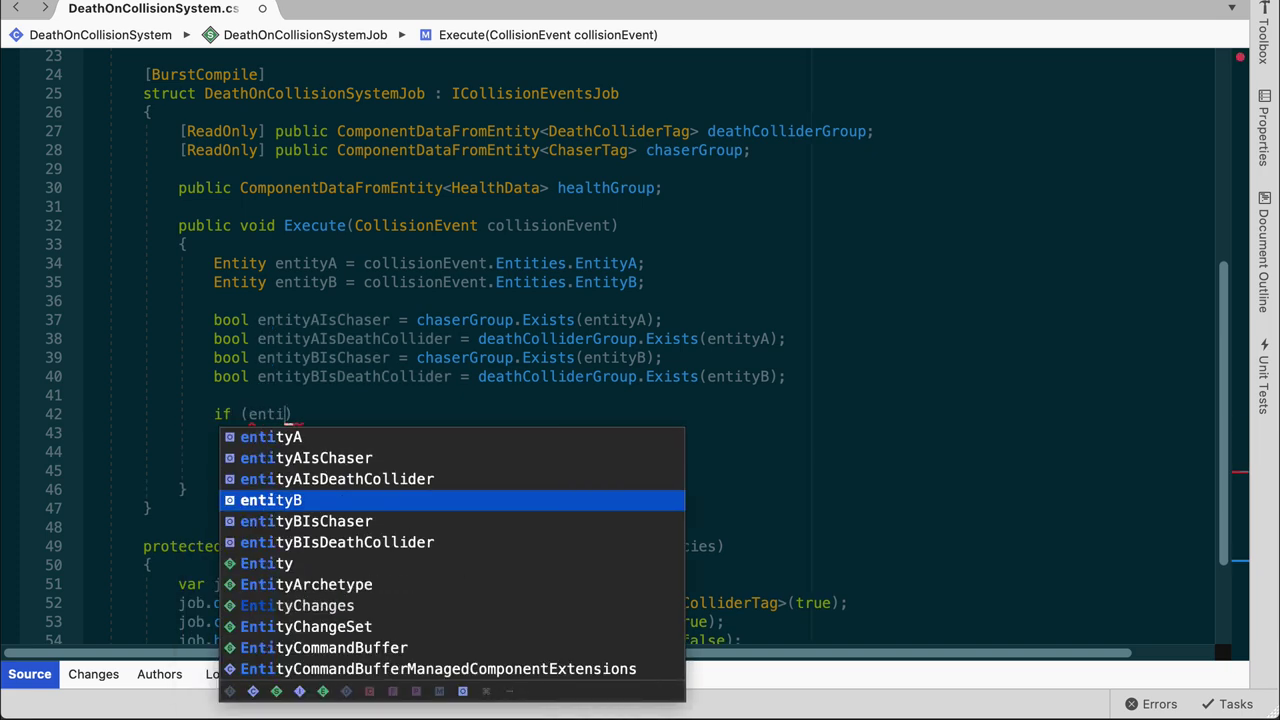
text(yA)
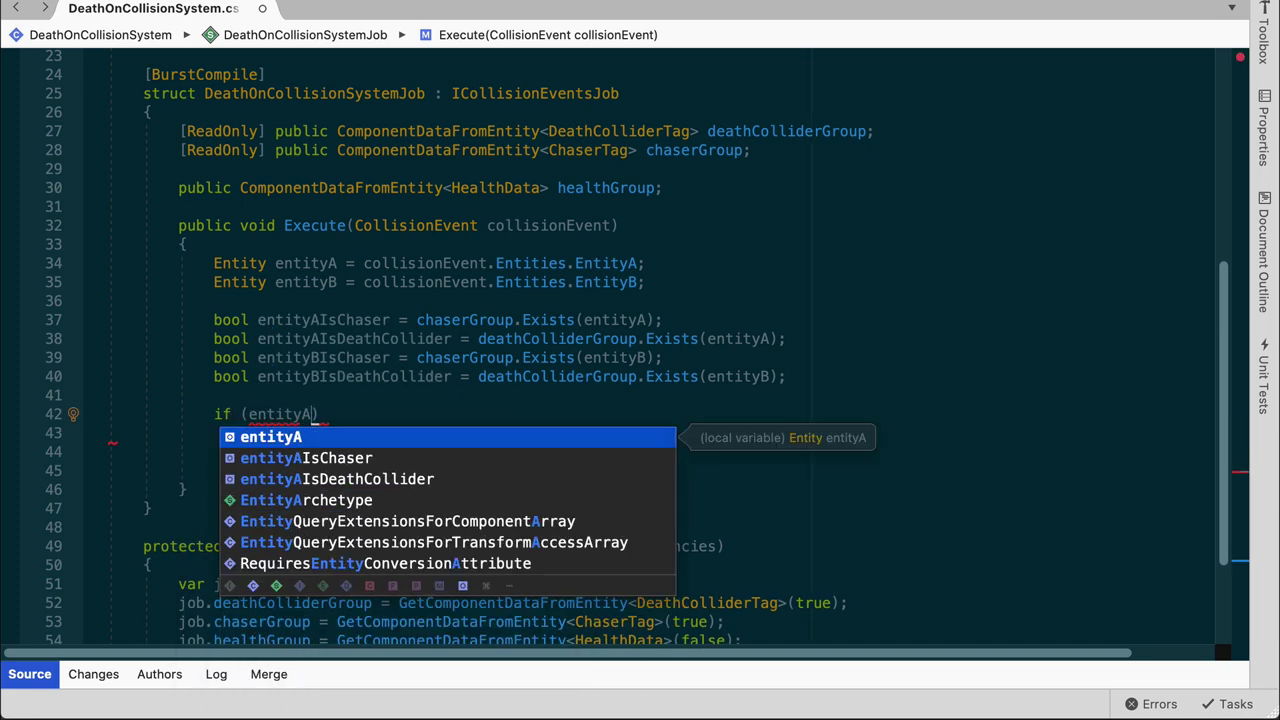
text(Is)
key(Down)
key(Return)
text(&&)
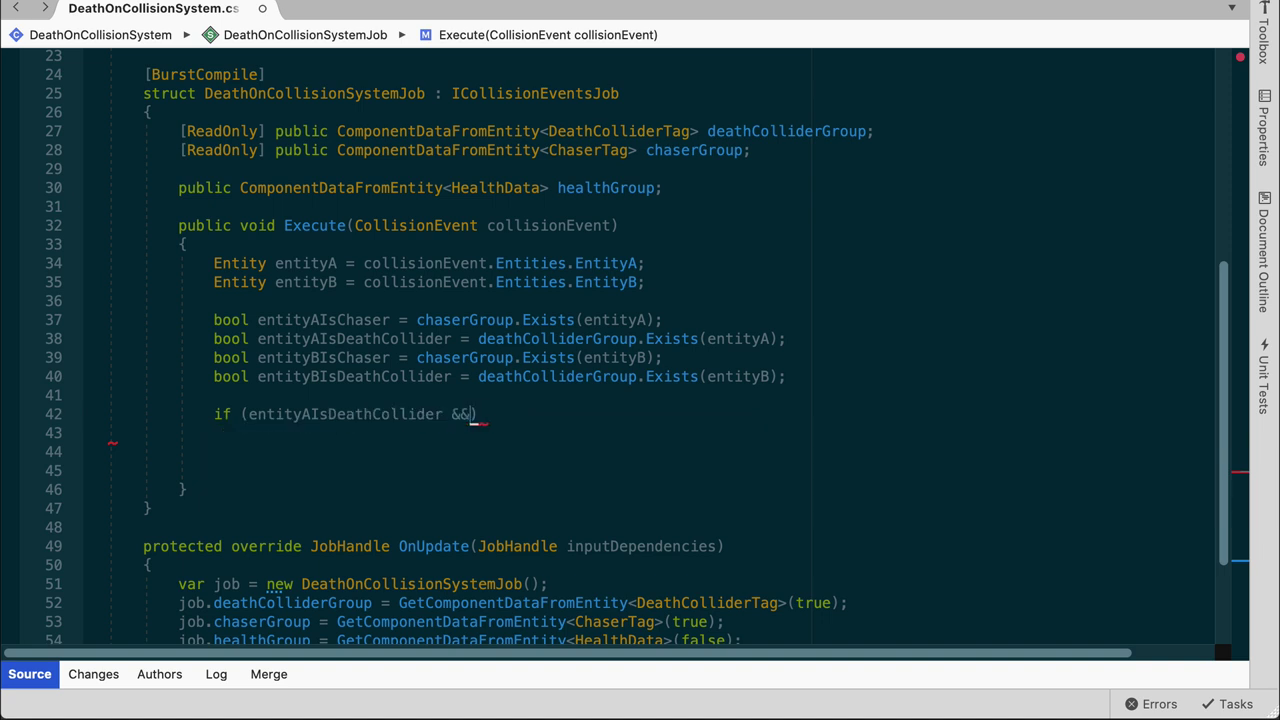
text( entityBI)
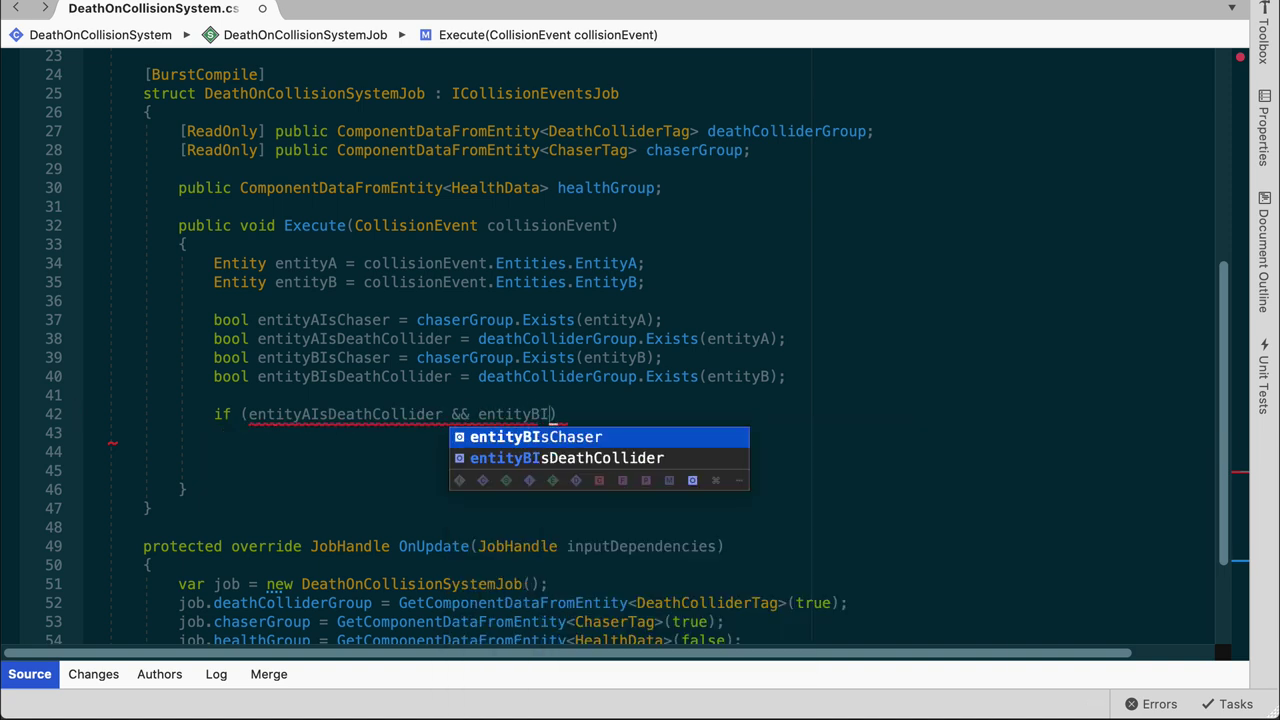
key(Return)
key(Return)
text({)
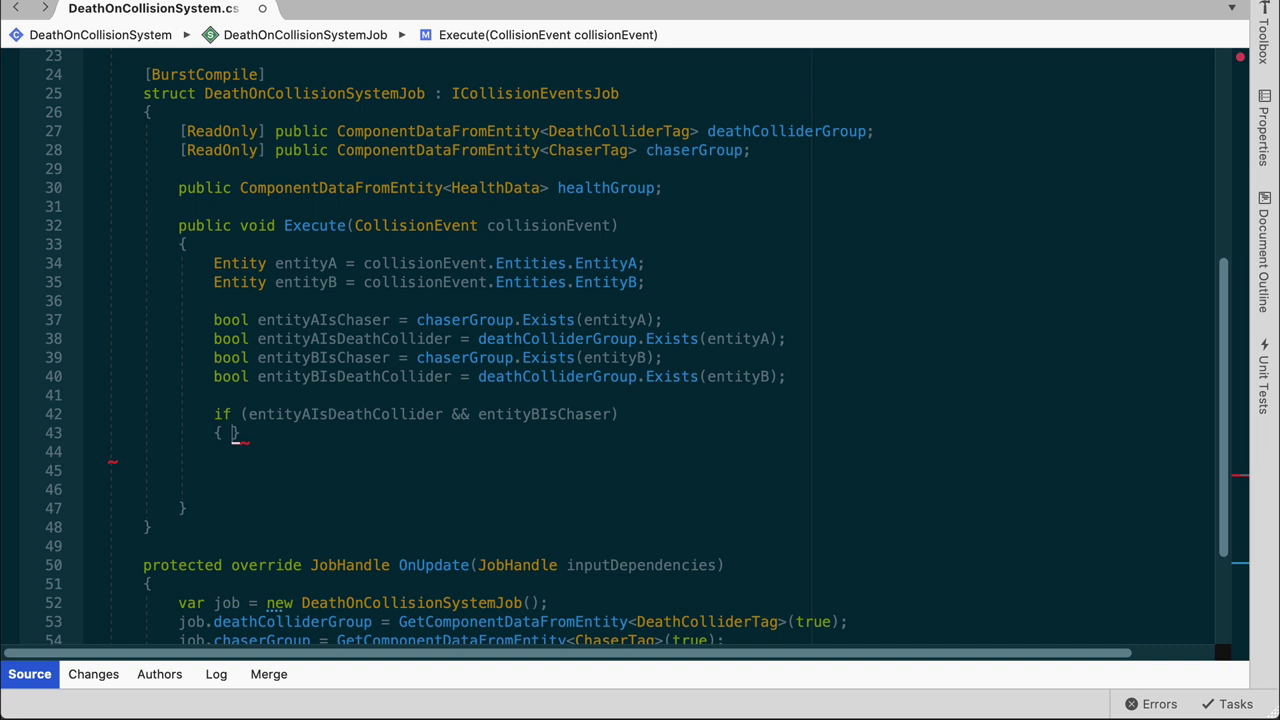
key(Return)
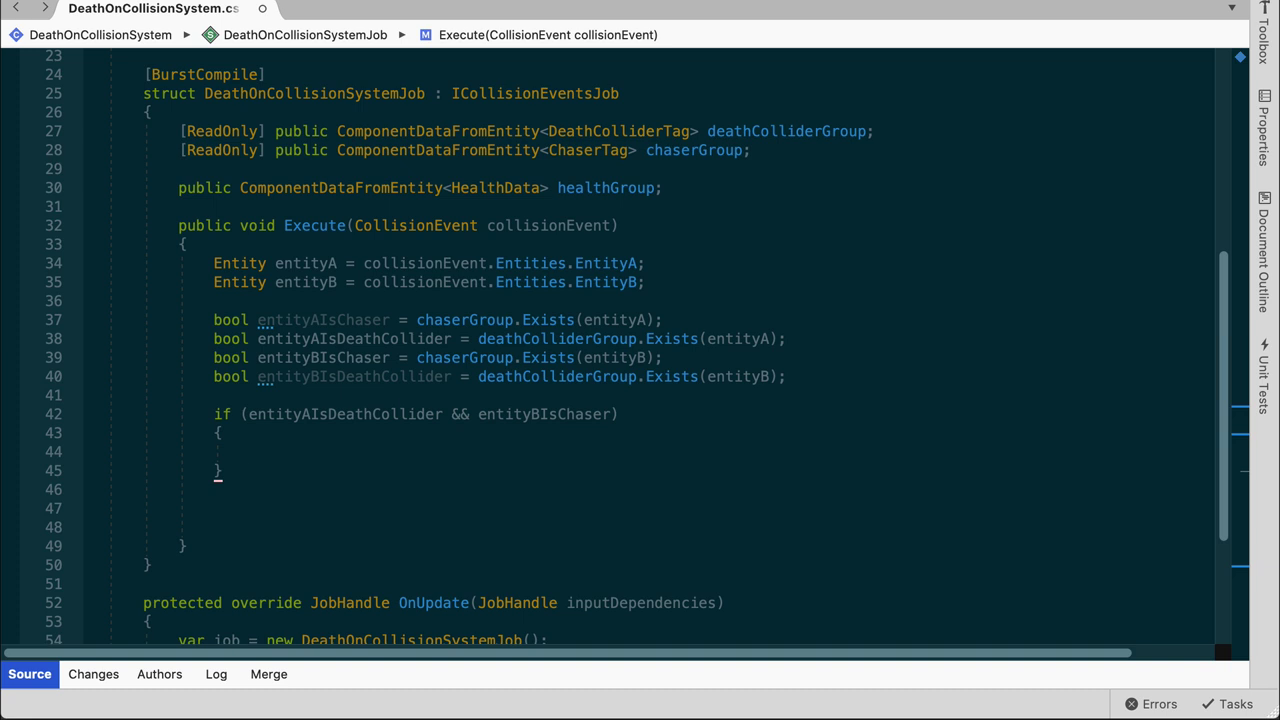
- Read healthGroup[entityB] into modifiedHealth, set isDead = true, and write it back
text(He)
key(Return)
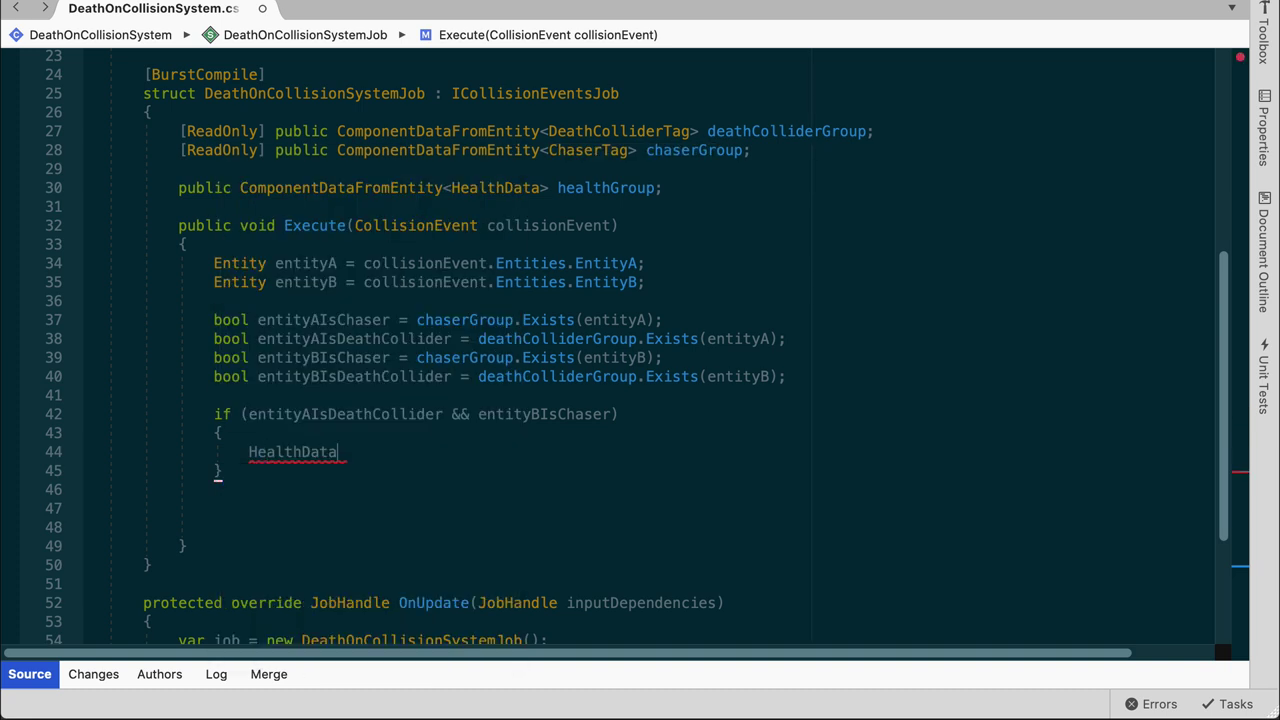
text( modi)
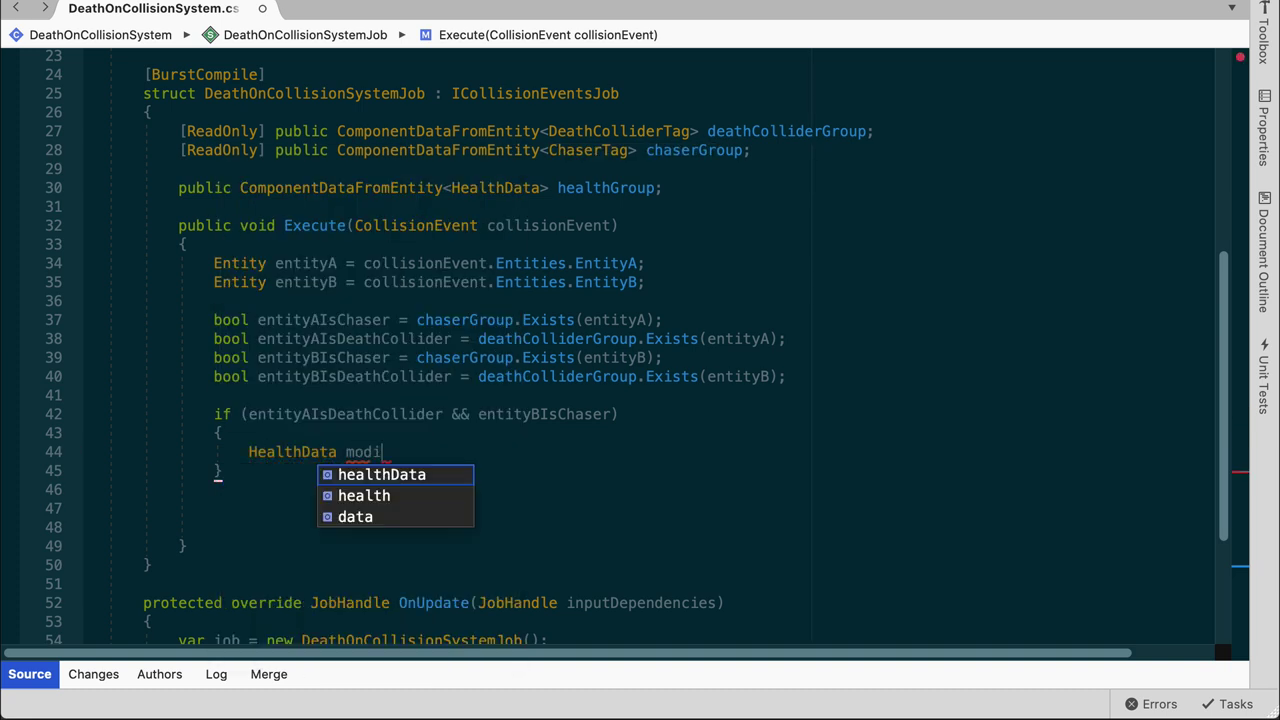
text(fiedHealth )
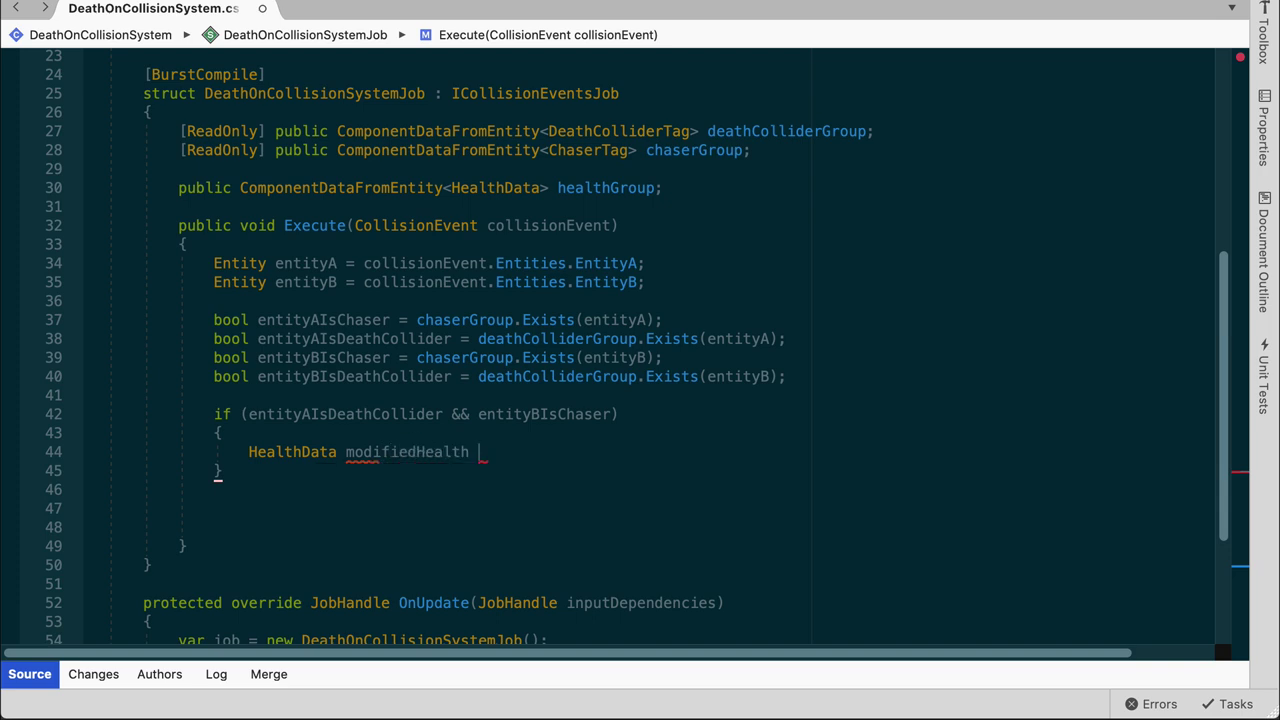
text(= hea)
key(Return)
text([)
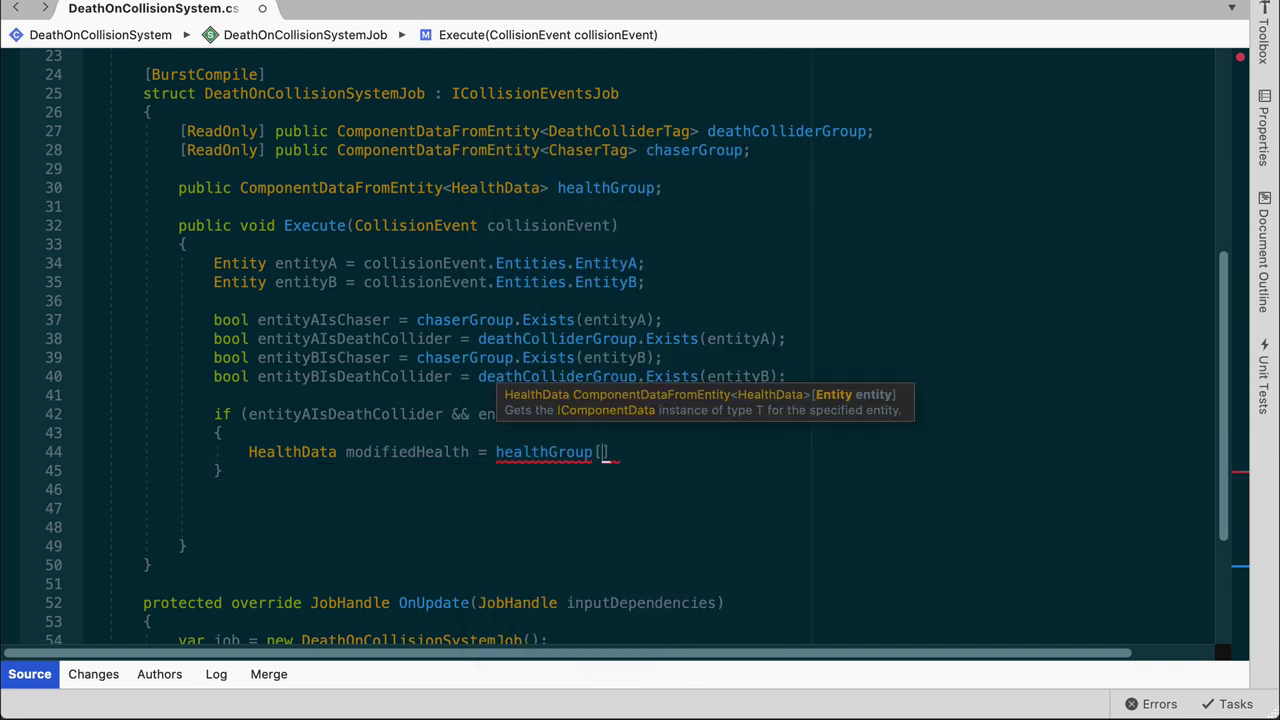
text(entityB];)
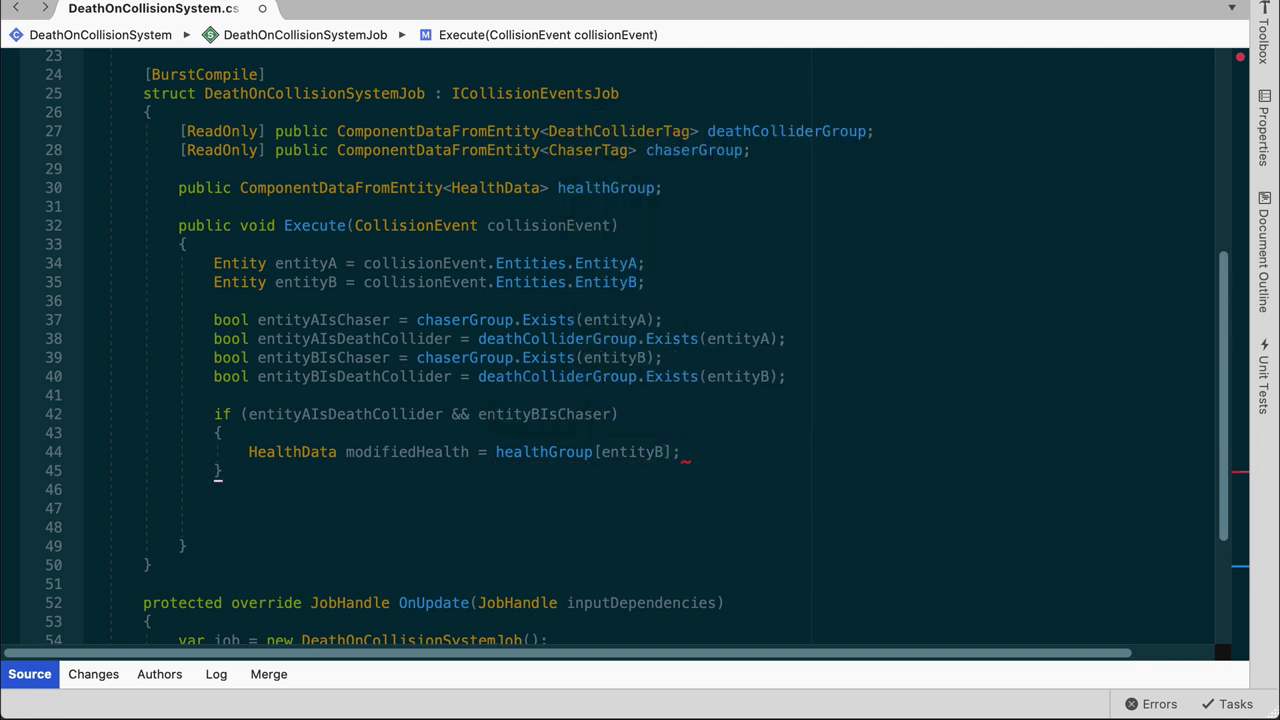
key(Return)
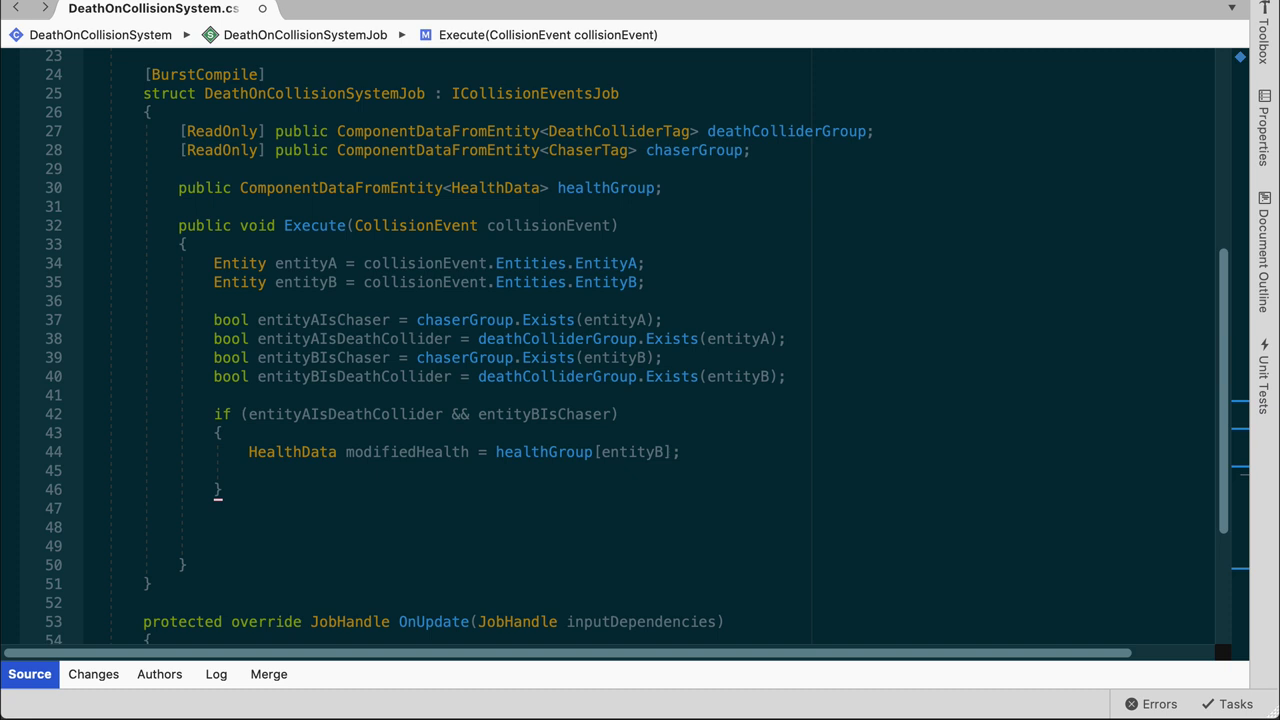
text(mo)
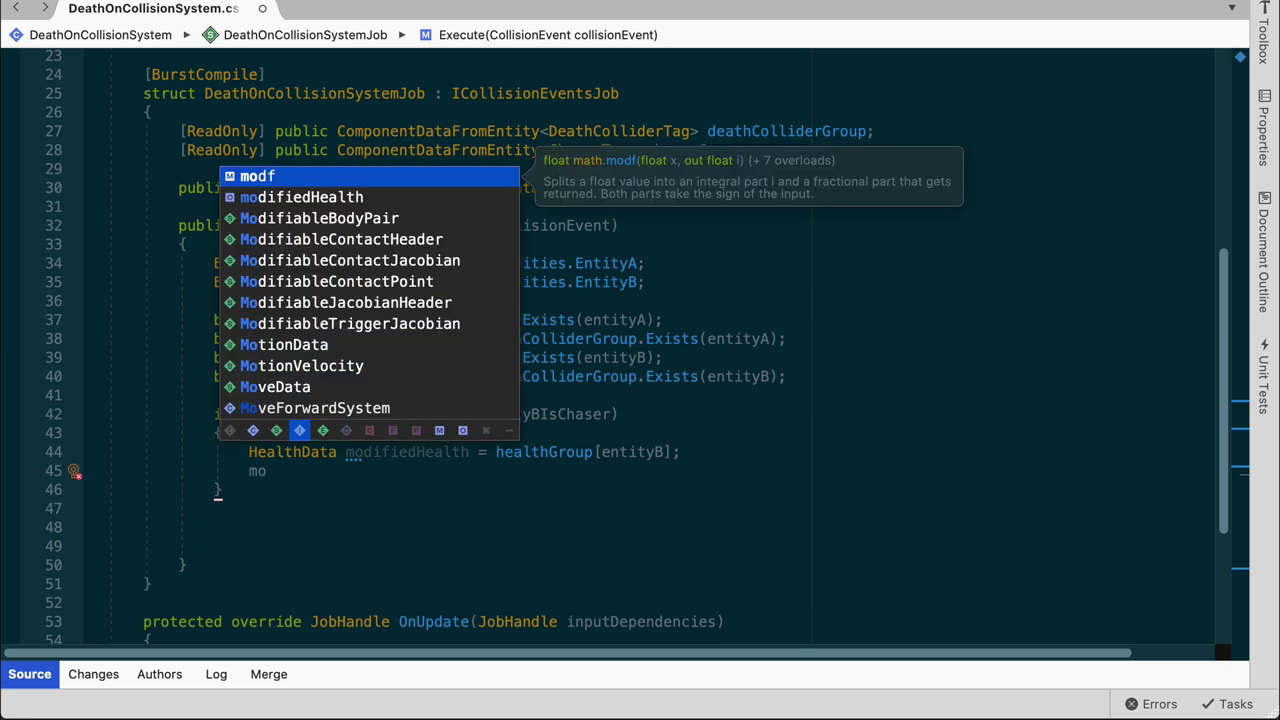
key(Return)
text(.)
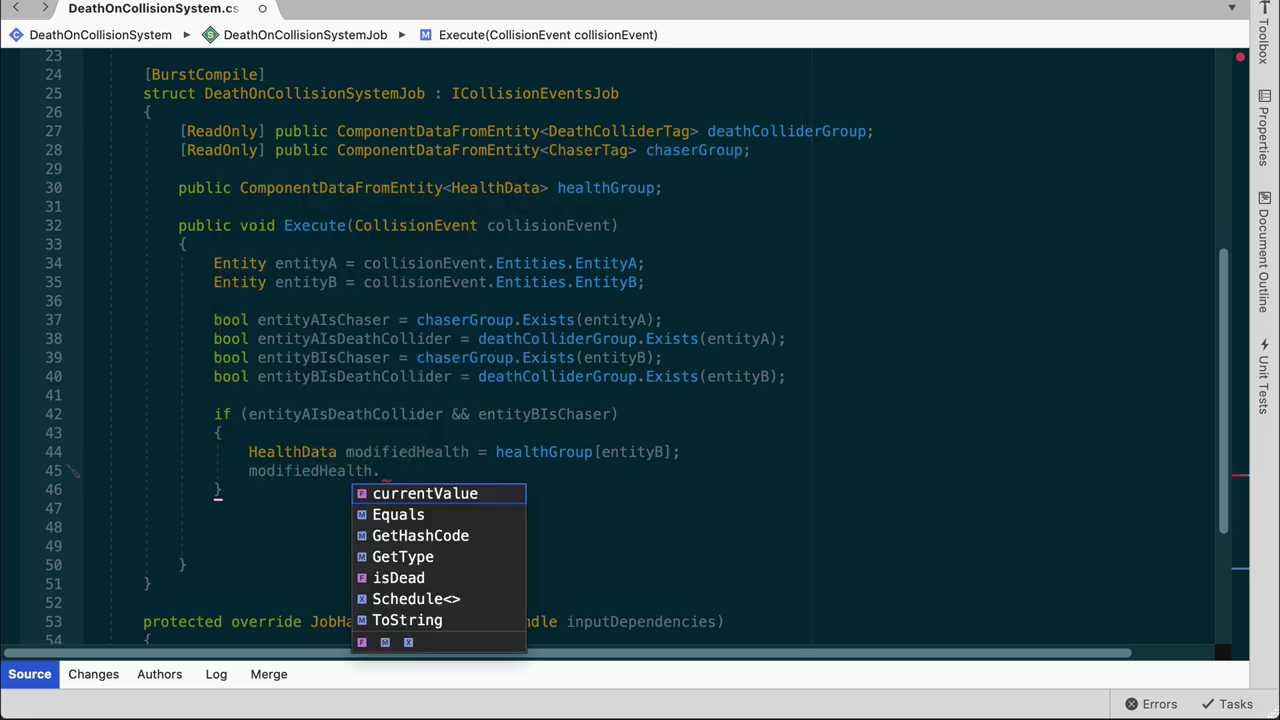
text(isDead = true)
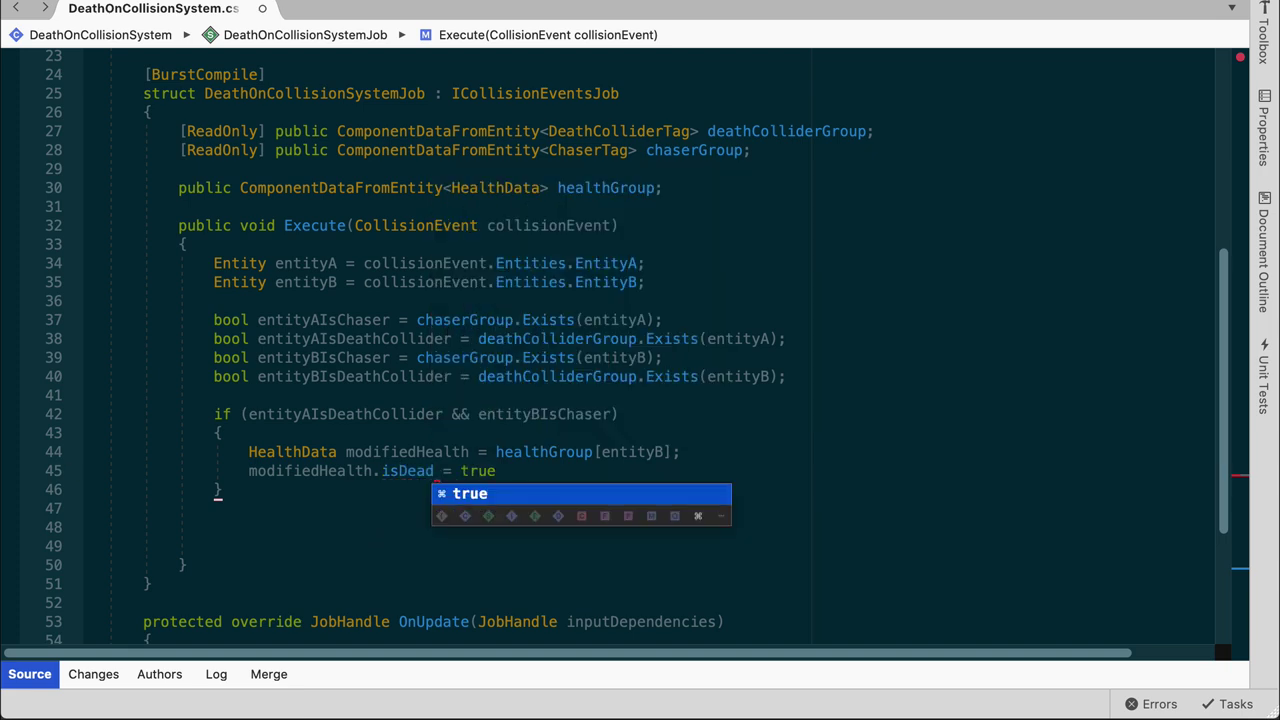
text(;)
key(Return)
text(hea)
key(Return)
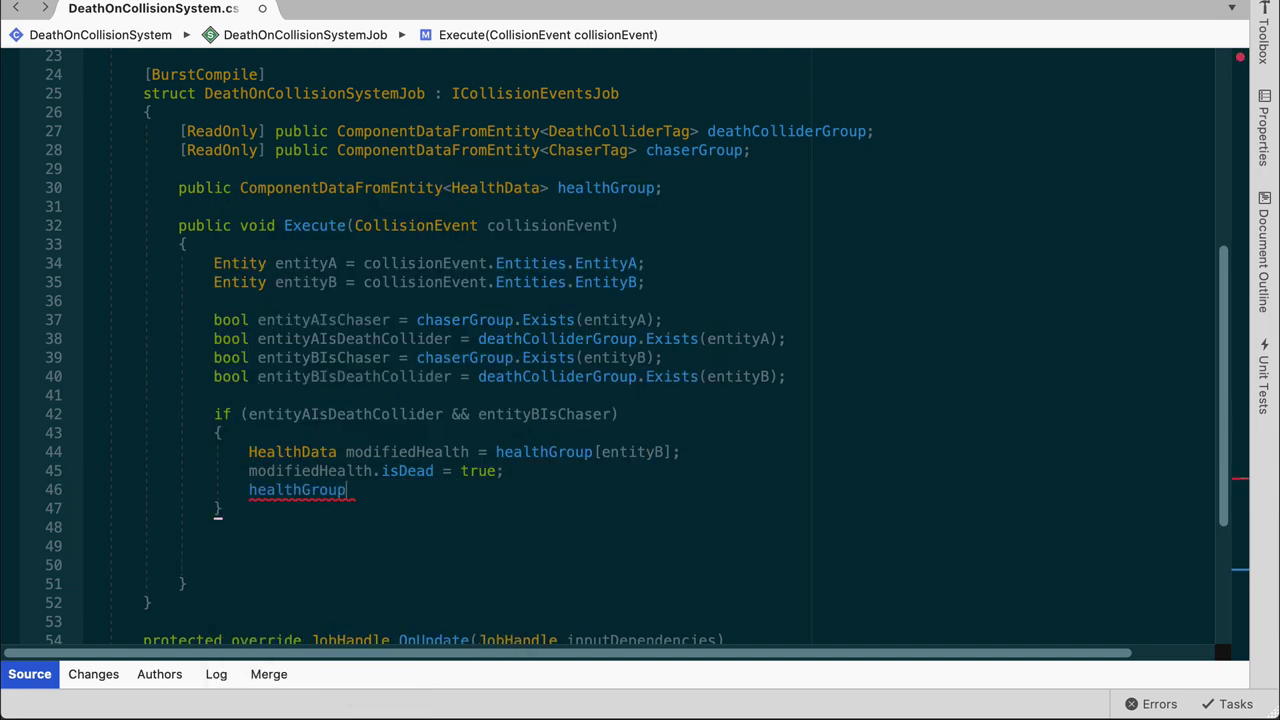
text([ent)
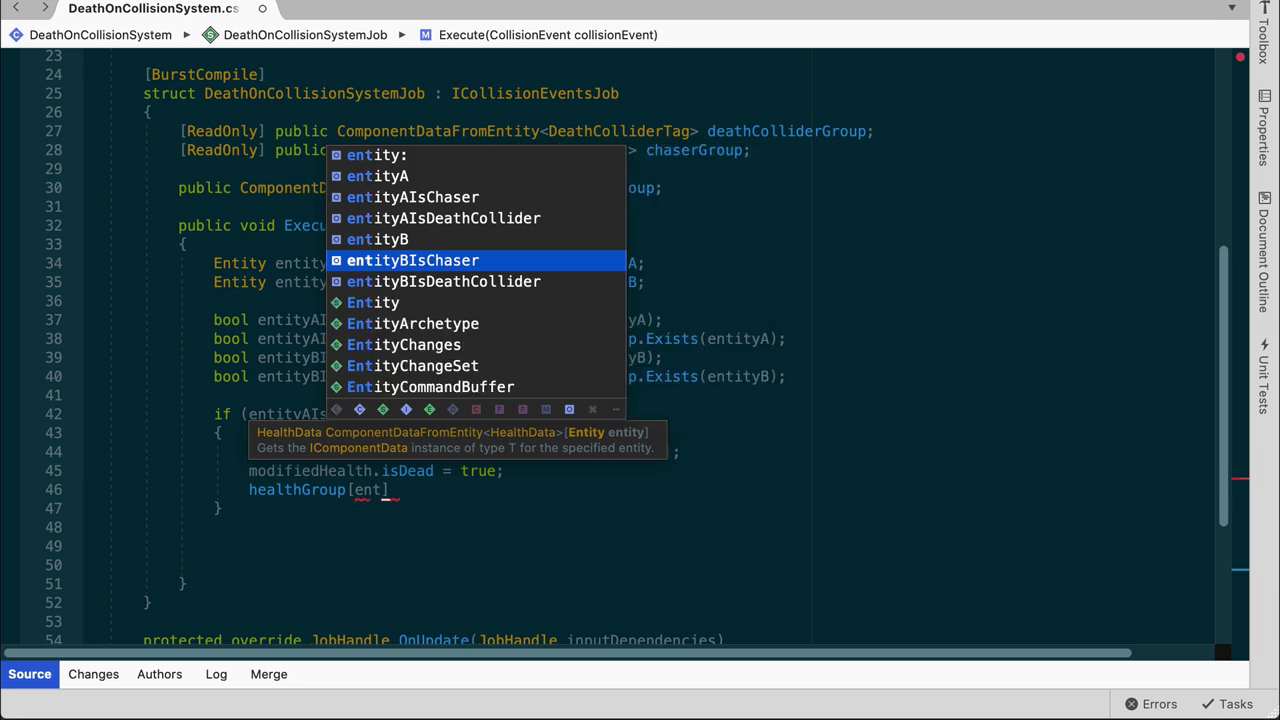
text(ityB] = mo)
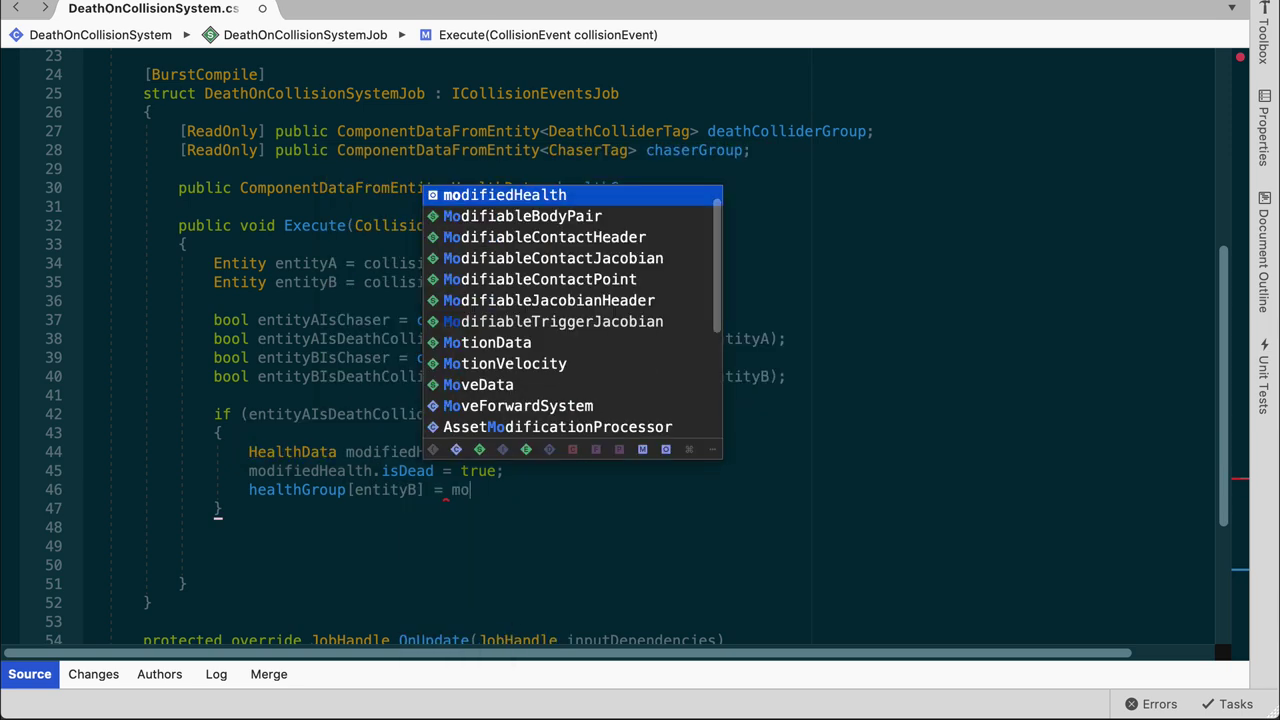
key(Return)
text(;)
- Add the mirrored entityAIsChaser && entityBIsDeathCollider block marking entityA dead
key(Down)
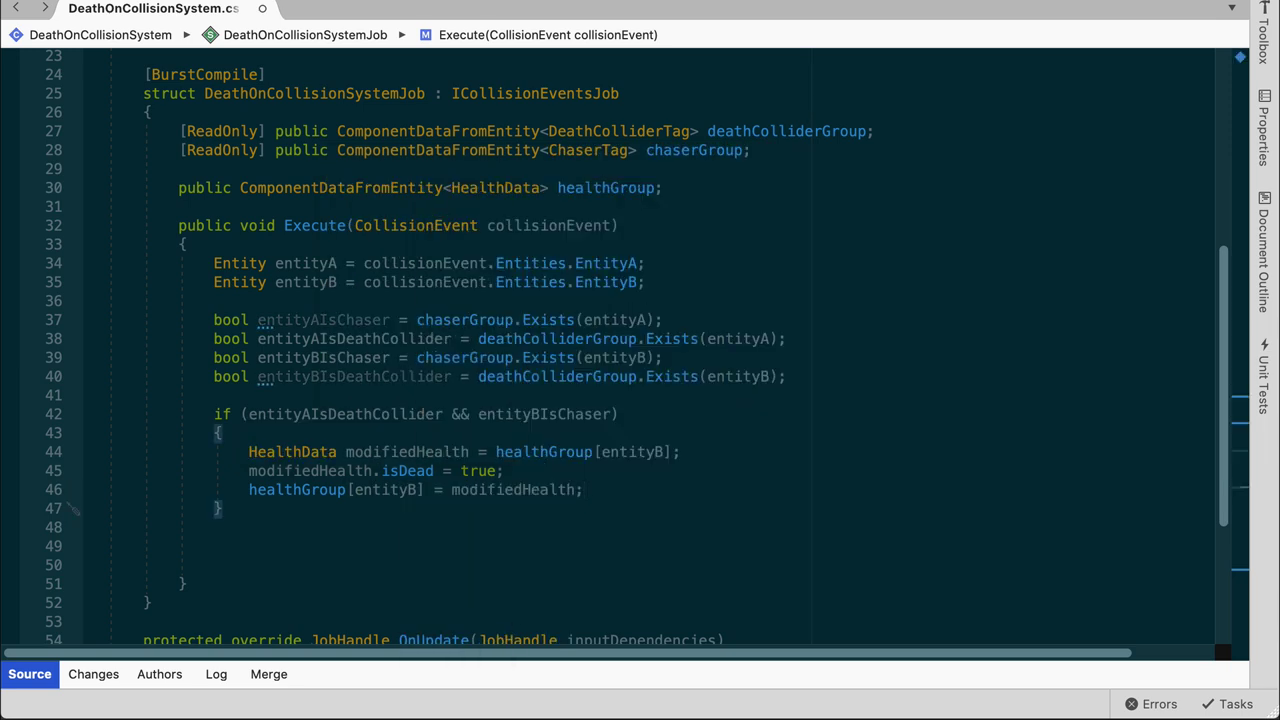
key(Return)
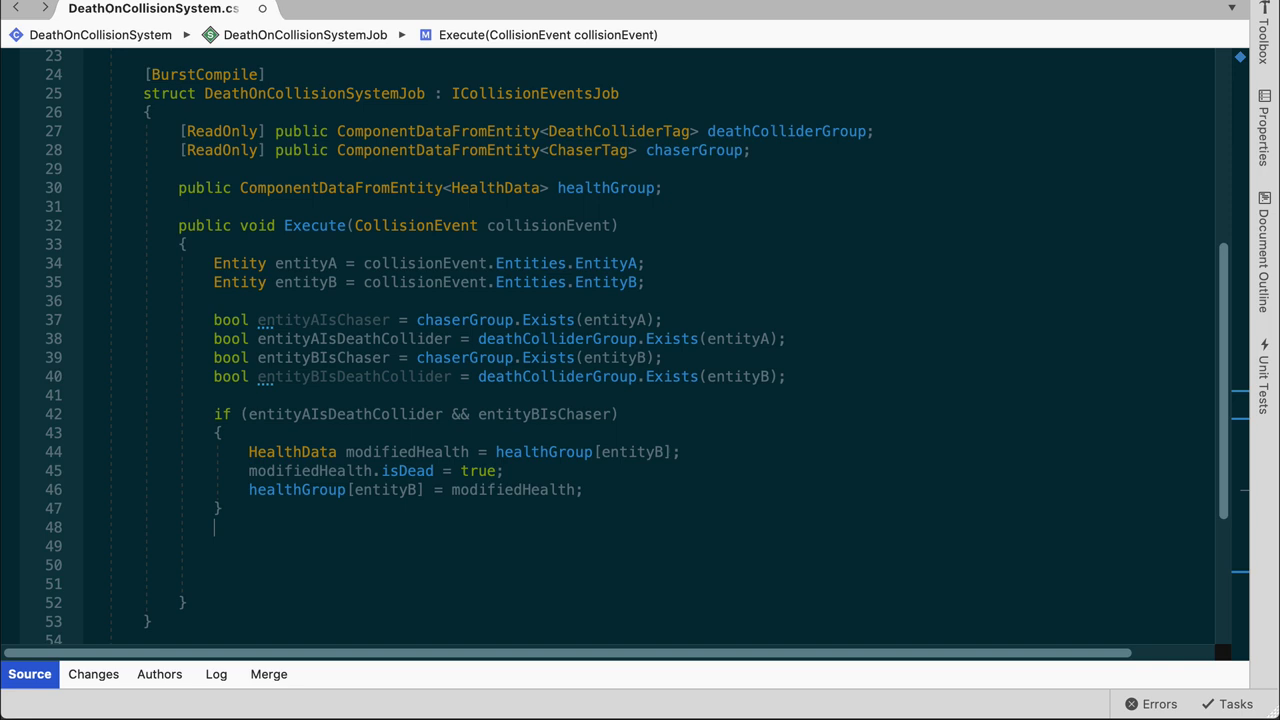
key(Return)
scroll(456, 347, down, 1)
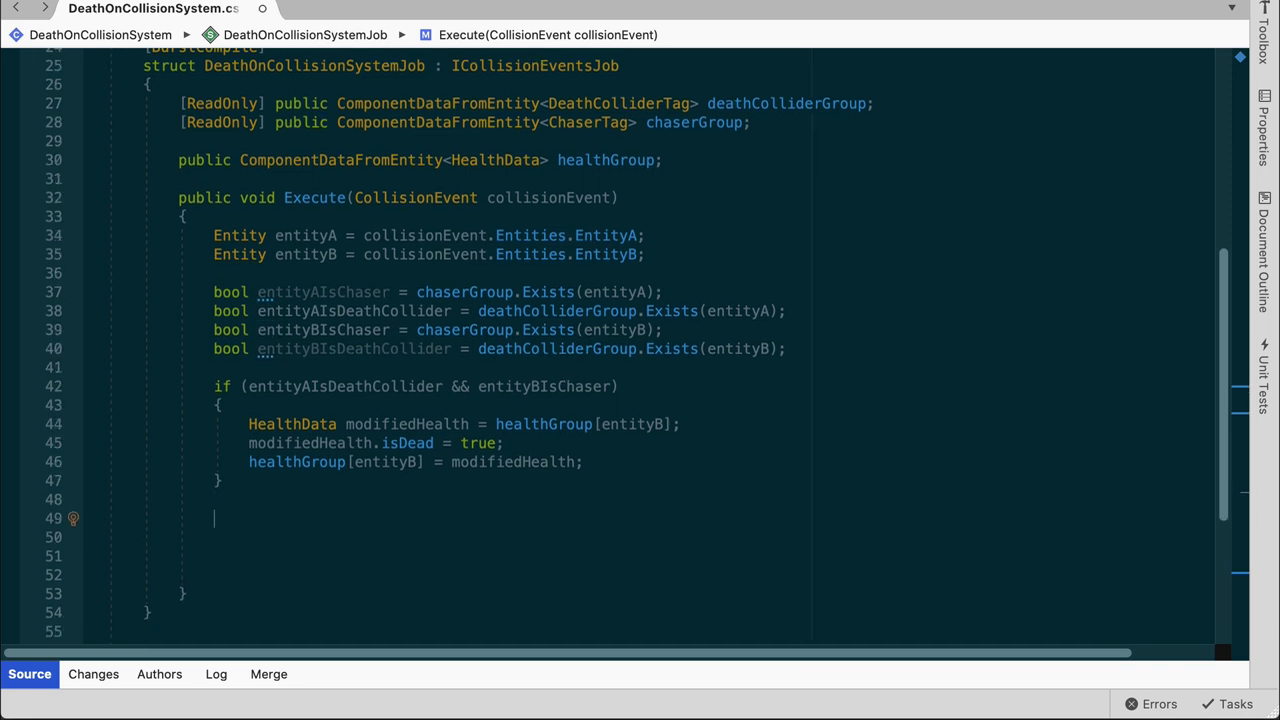
text(if(entity)
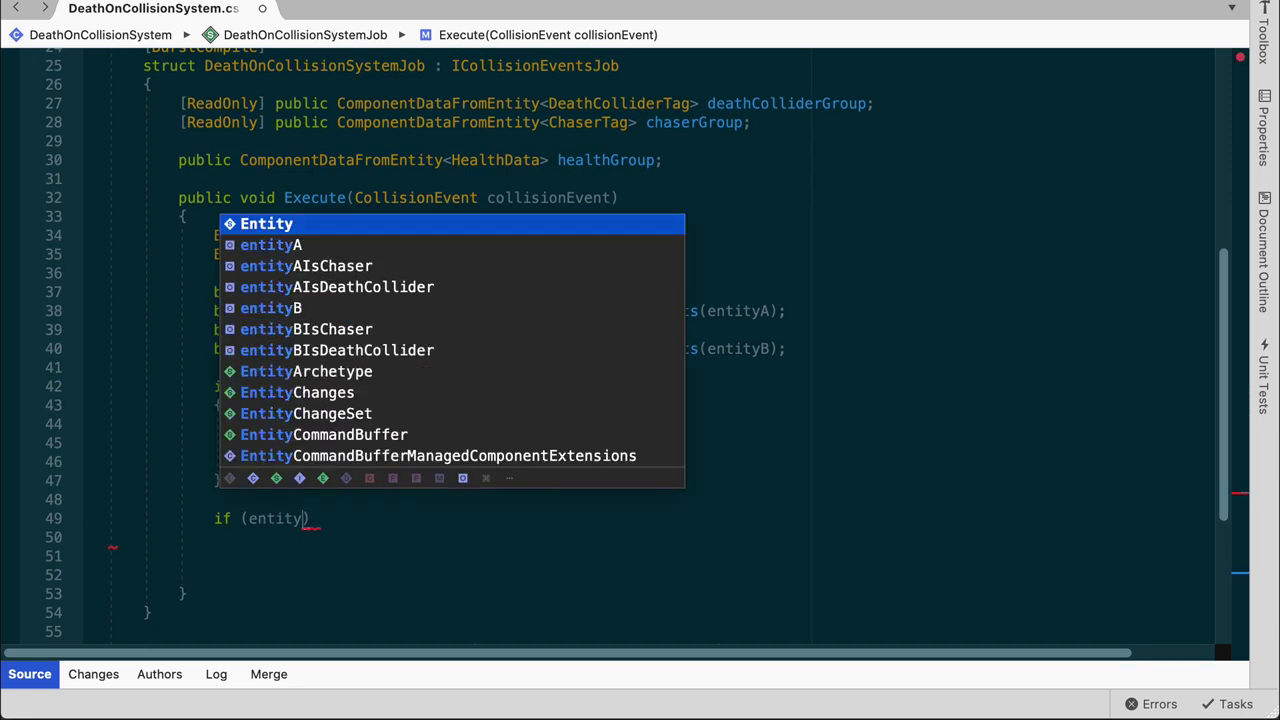
text(AIs)
key(Up)
key(Return)
text(&)
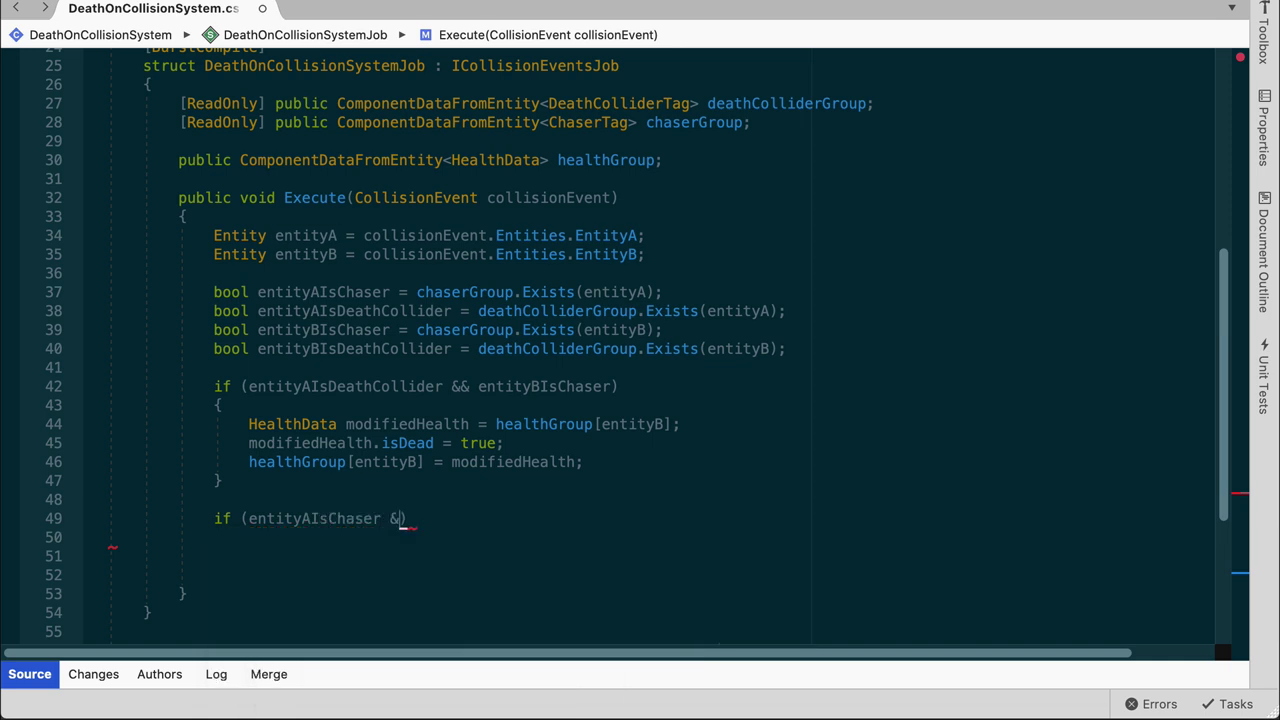
text(& entityBIs)
key(Down)
key(Return)
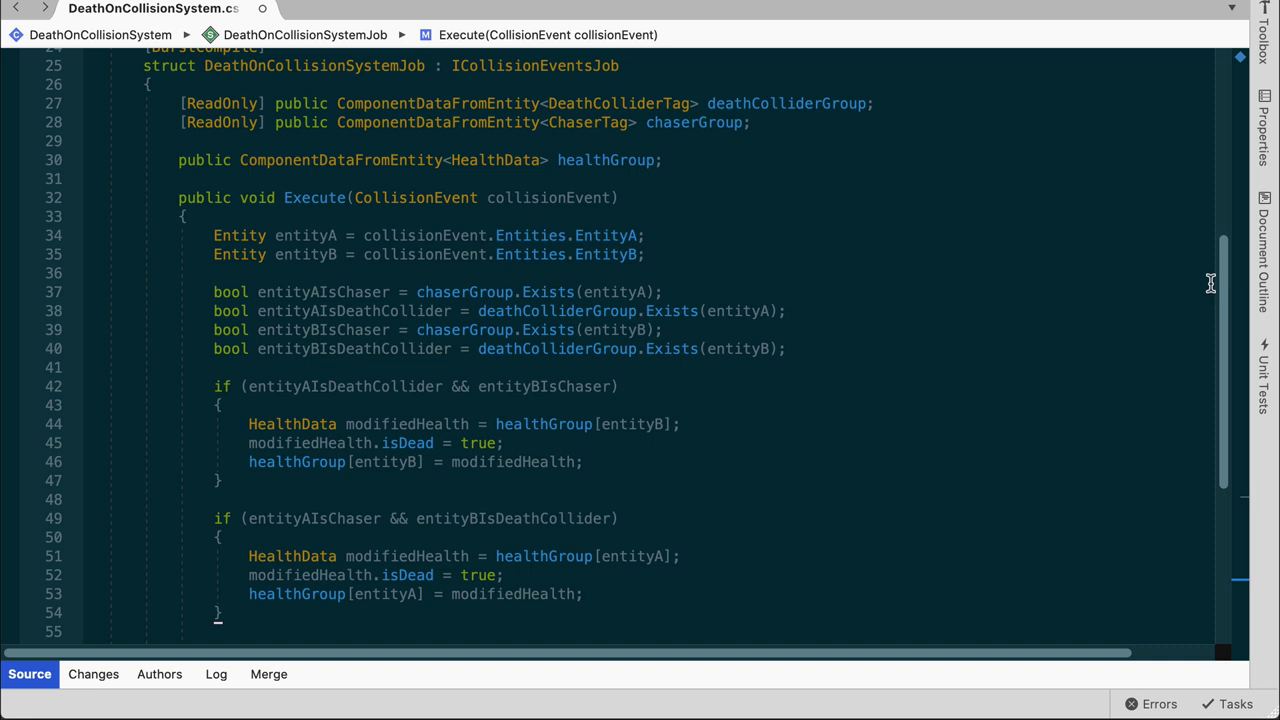
scroll(1210, 284, down, 2)
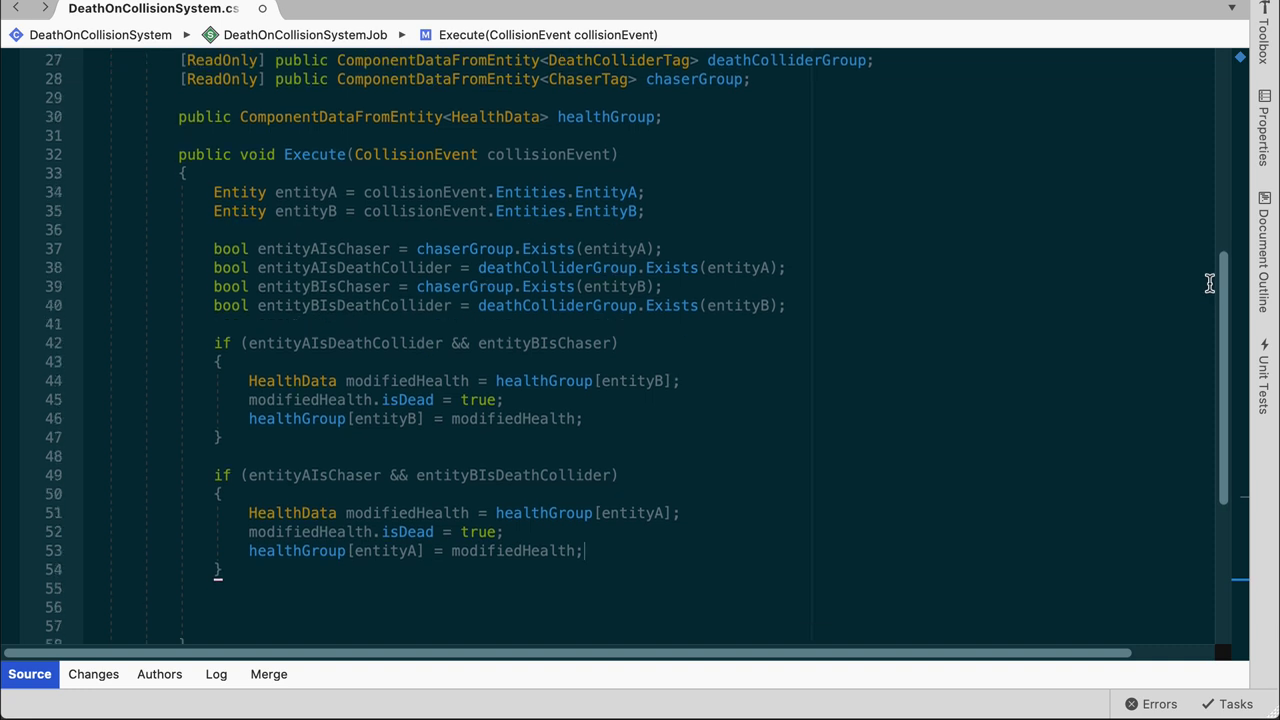
key(BackSpace)
key(BackSpace)
- Select AsteroidMesh and tick Raises Collision Events under its Physics Shape Advanced settings
click(402, 583)
key(BackSpace)
scroll(1033, 497, up, 2)
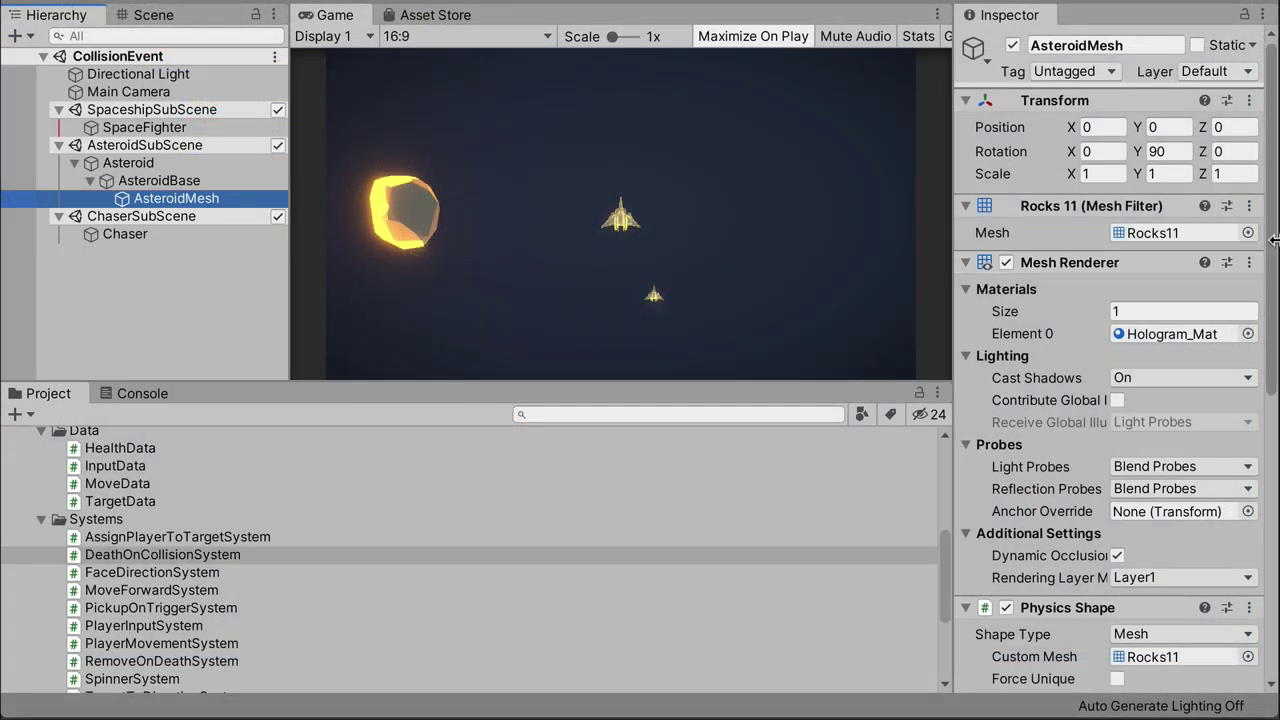
scroll(1207, 331, down, 6)
scroll(1207, 331, down, 2)
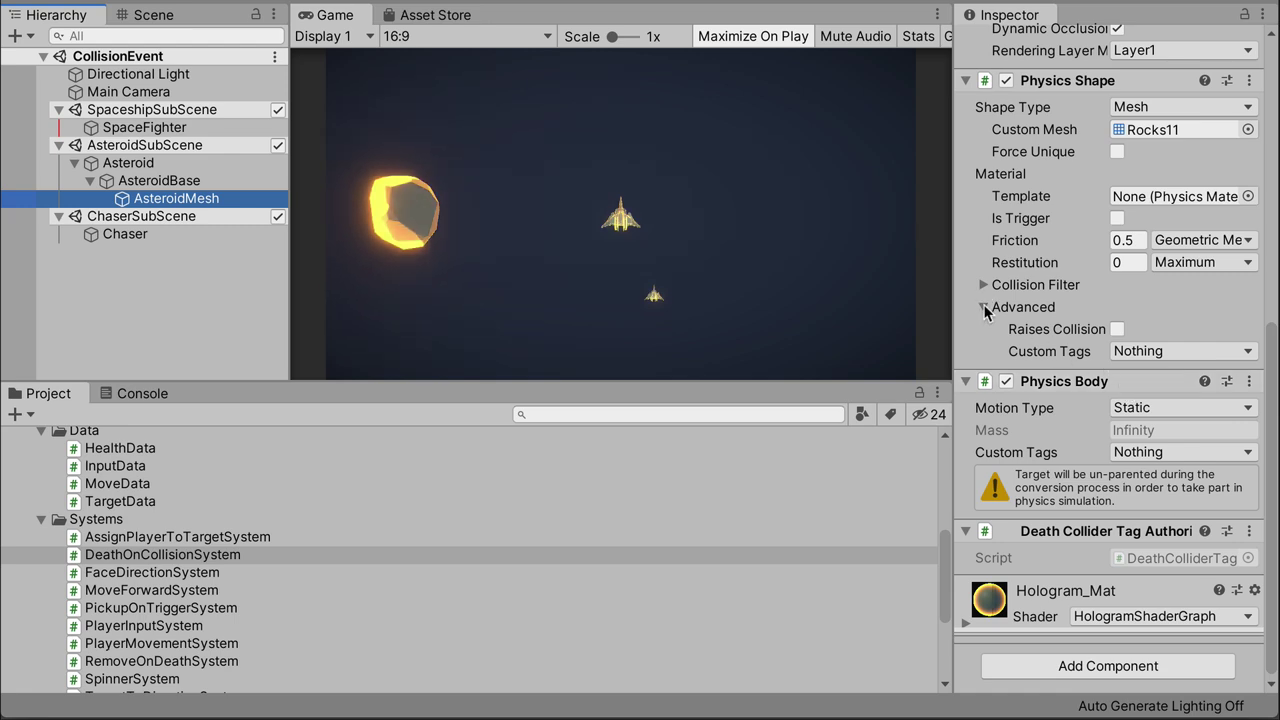
drag(953, 314, 720, 332)
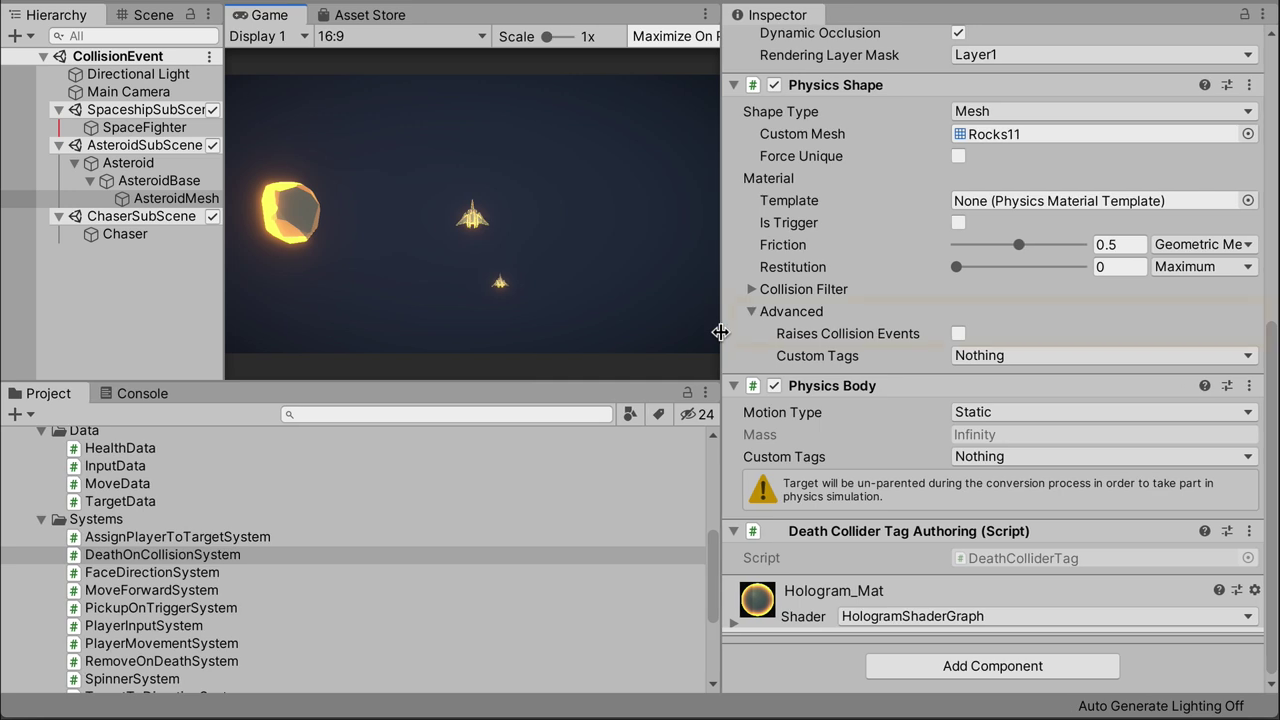
click(958, 333)
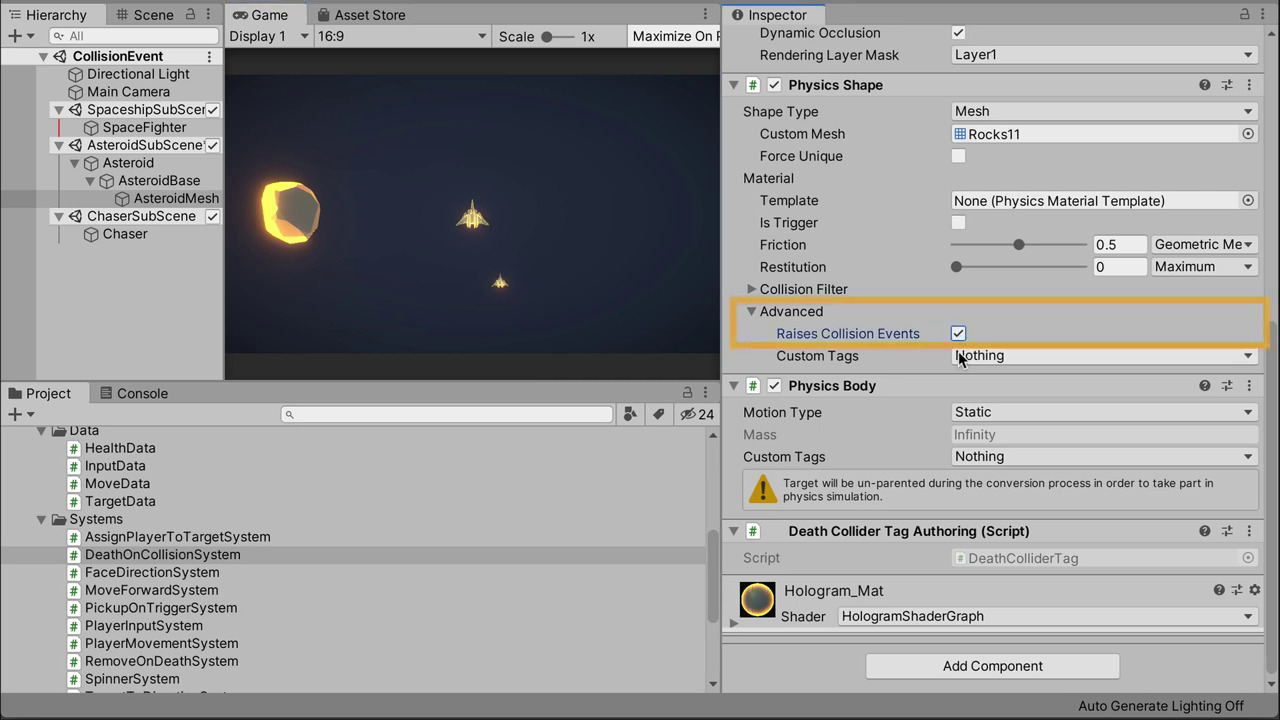
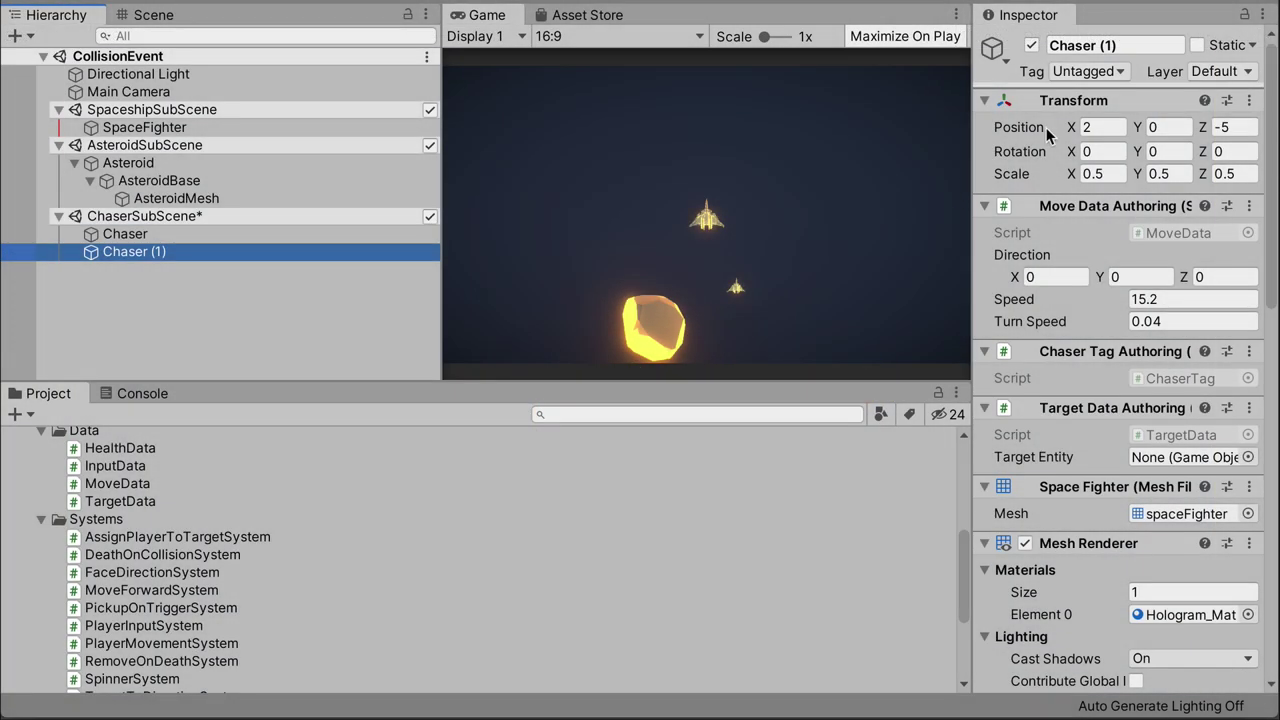
- Move Chaser (1) to X -8.16, Z -15.95 with speed 14 and turn speed 0.05
drag(1040, 133, 723, 160)
drag(1202, 127, 1117, 263)
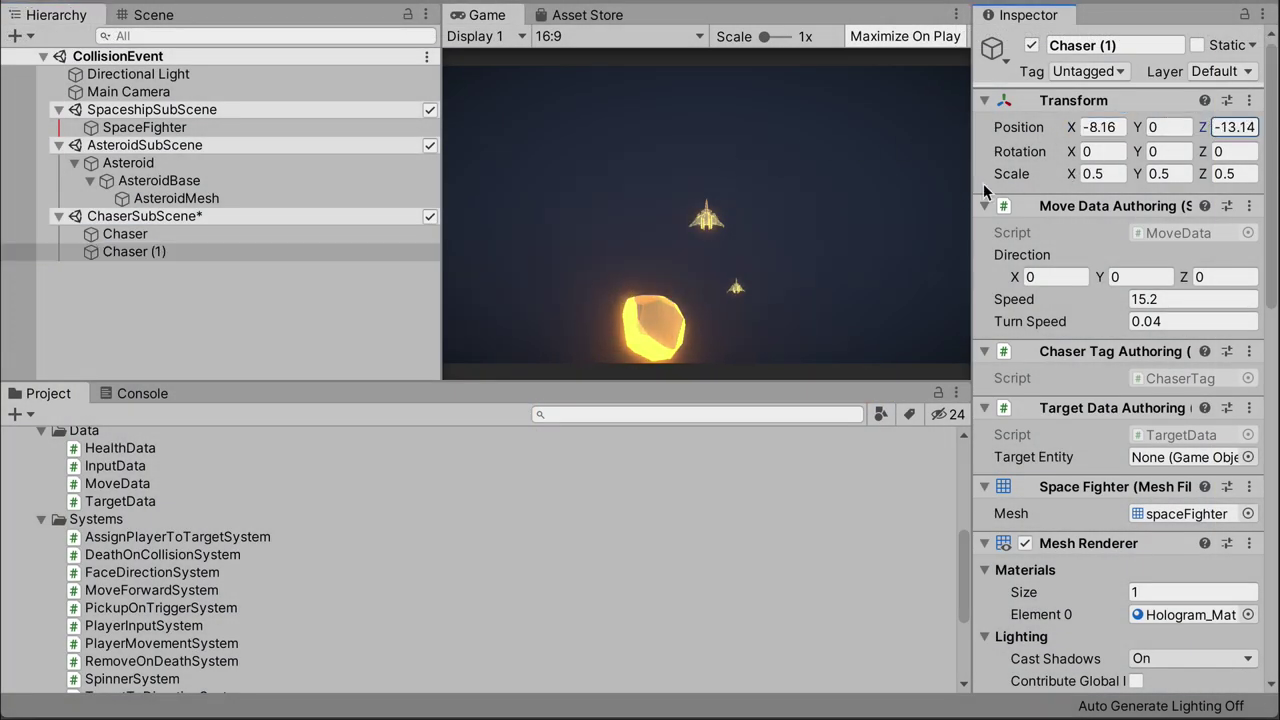
click(1194, 299)
text(14)
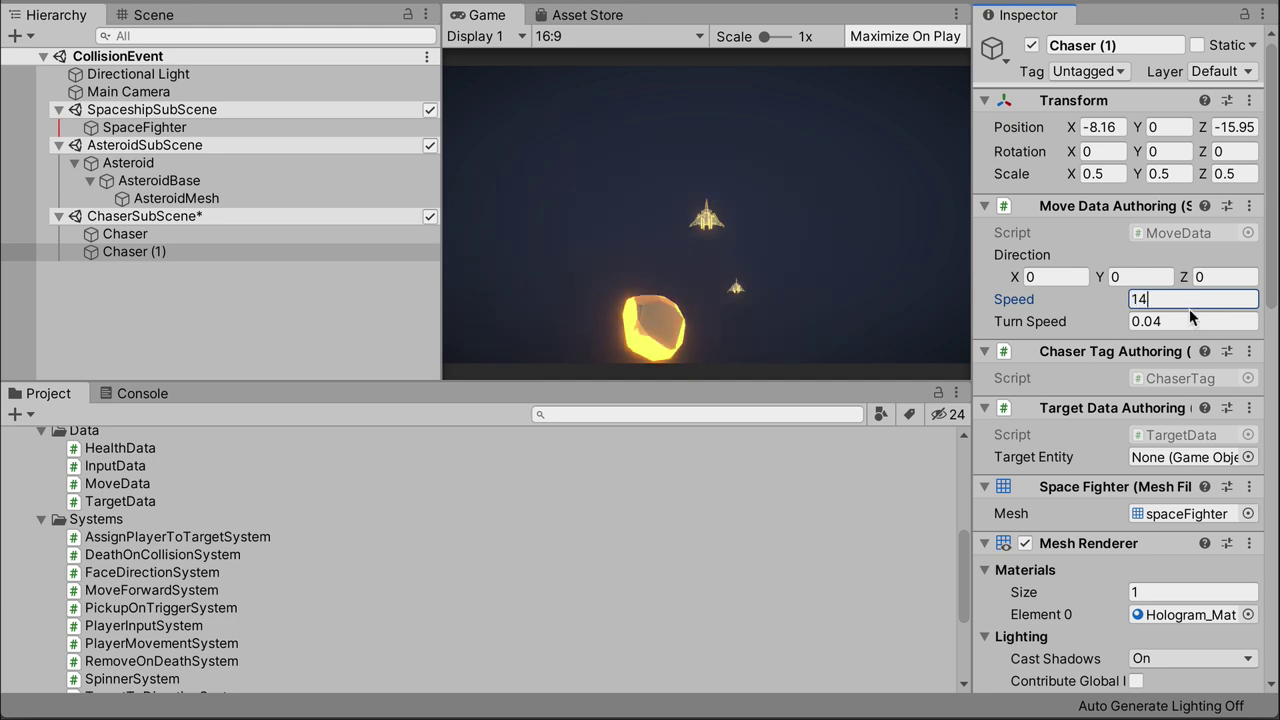
click(1194, 319)
text(0.05)
key(Return)
- Duplicate Chaser (1) as Chaser (2) and place it at X -18.04, Z -32.56
click(128, 251)
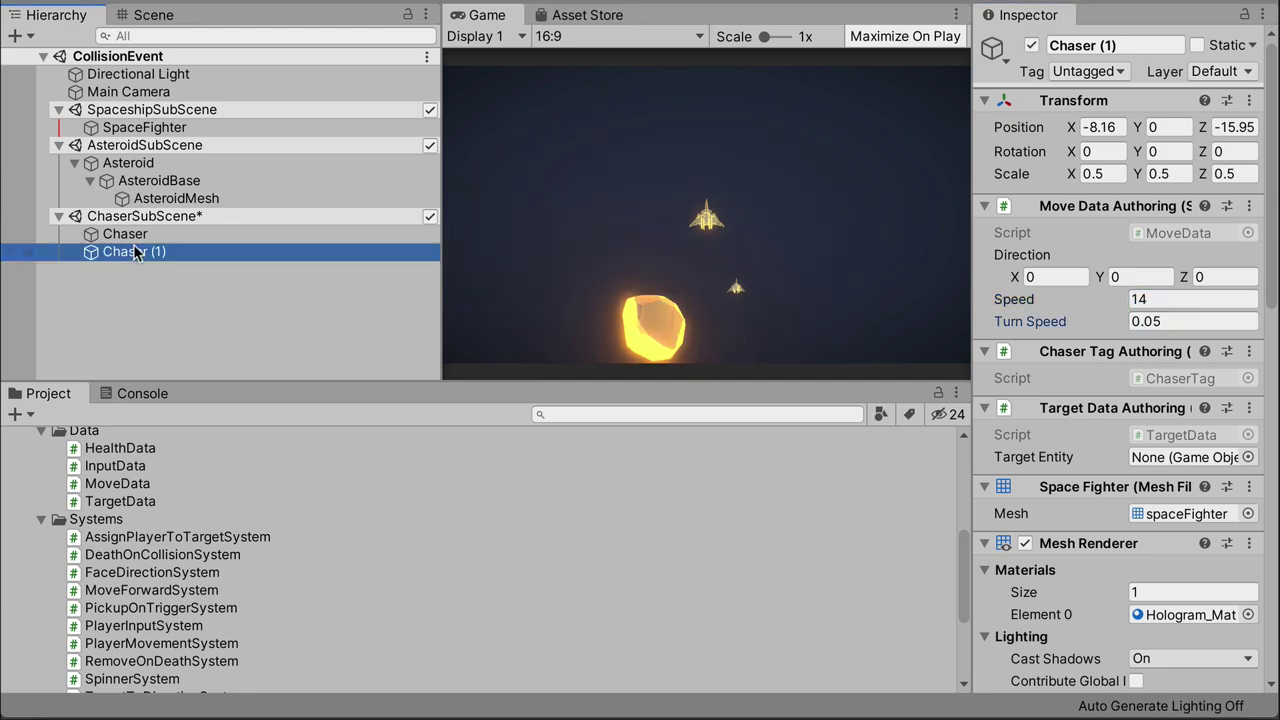
key(ctrl+d)
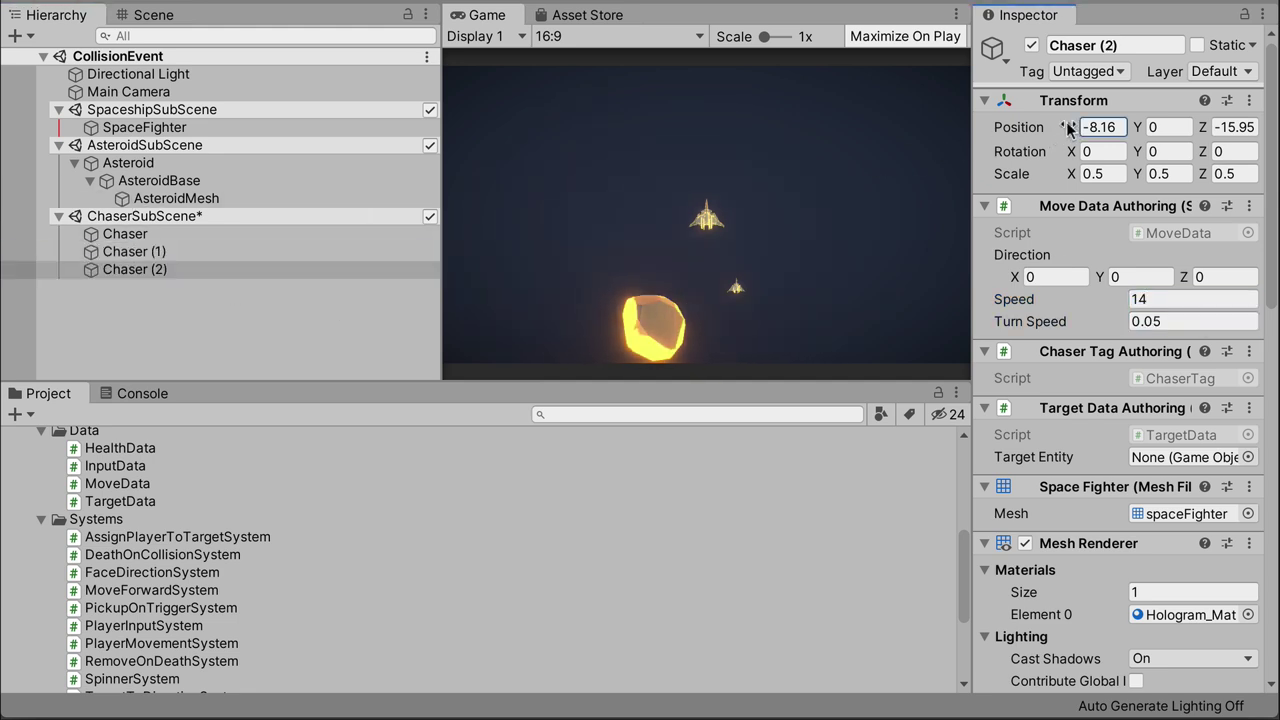
drag(1070, 127, 960, 135)
drag(1202, 127, 452, 94)
click(153, 14)
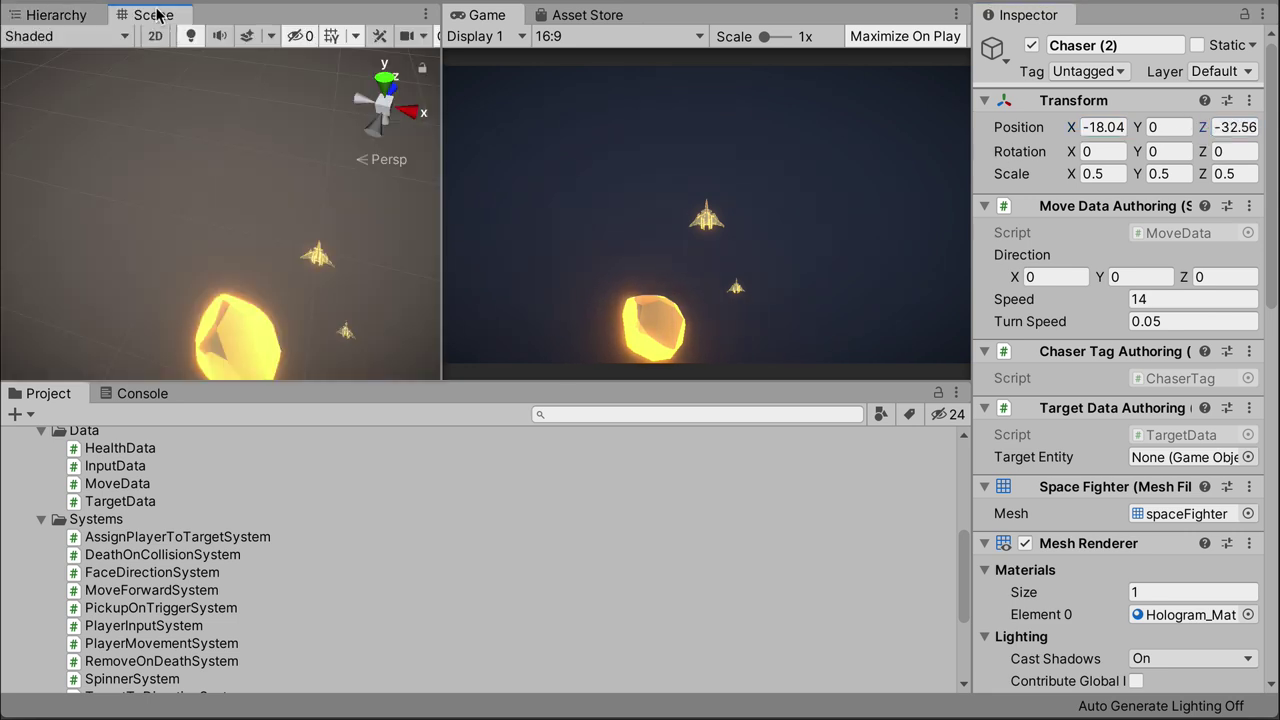
right_drag(246, 166, 235, 250)
- Give Chaser (2) speed 13 and turn speed 0.06
click(1155, 299)
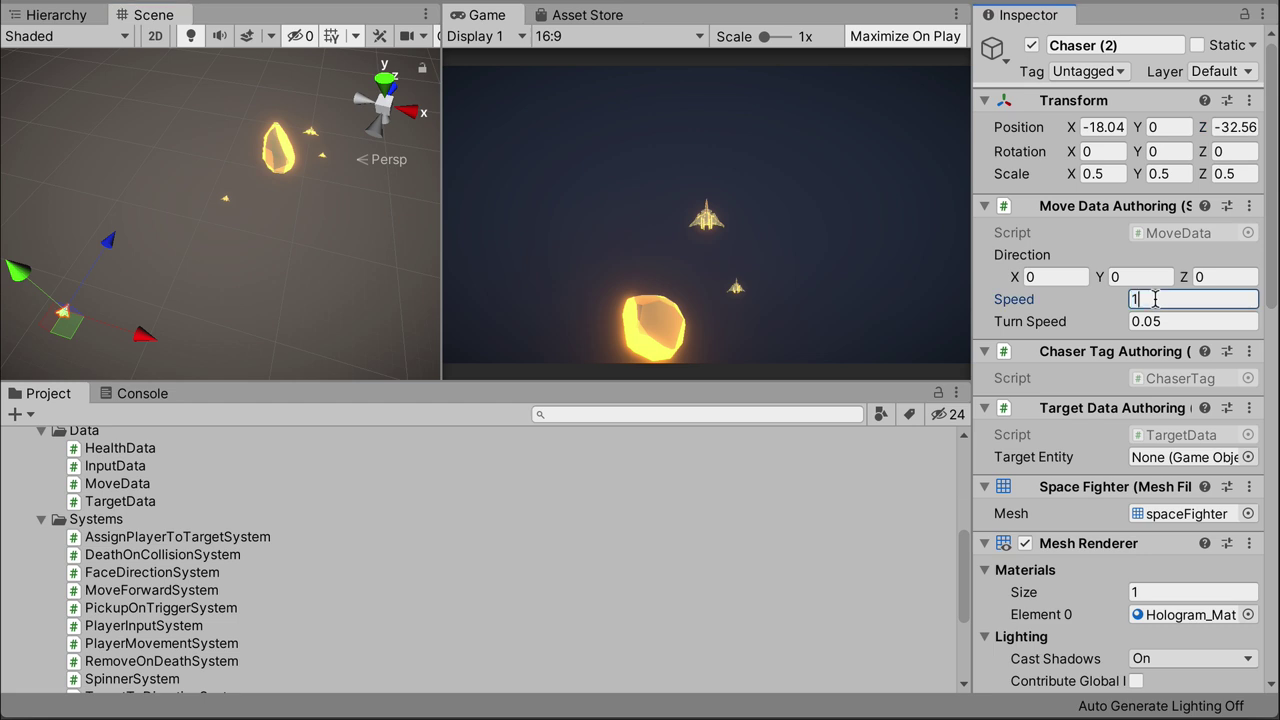
text(13)
click(1174, 317)
click(1178, 317)
key(BackSpace)
text(6)
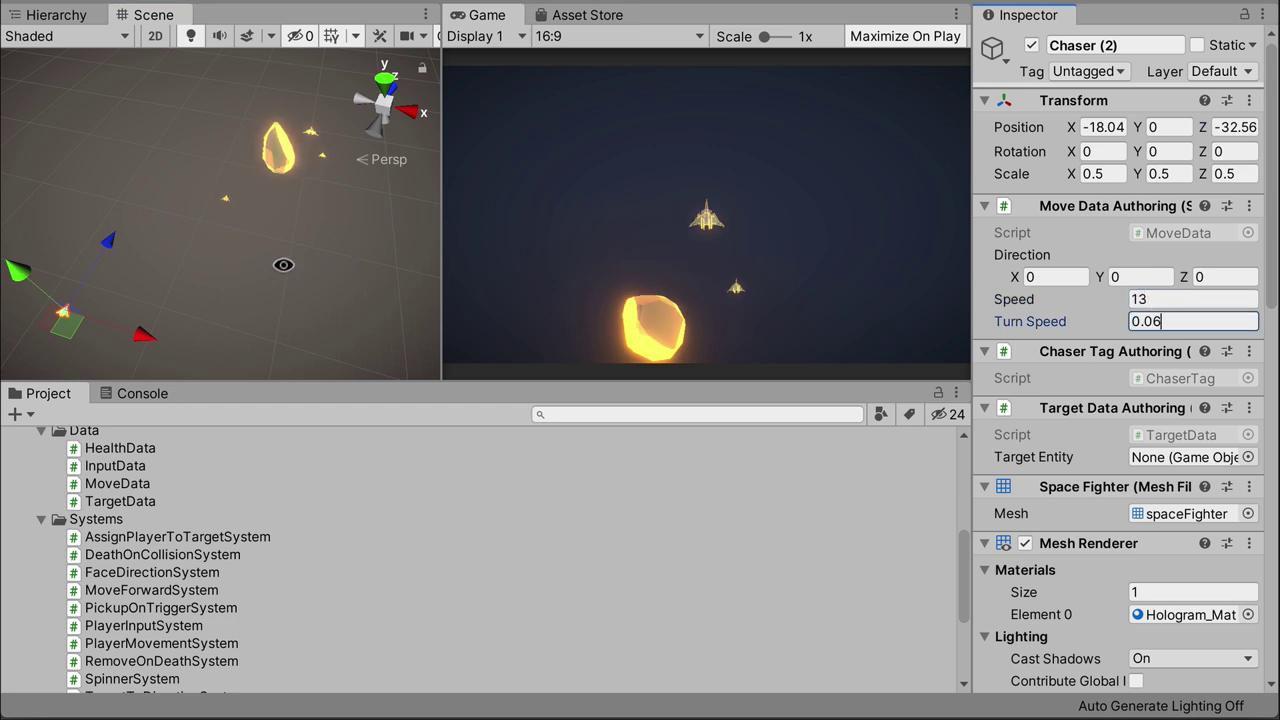
right_drag(283, 266, 173, 255)
- Add Chaser (3) at X -27.6, Z -25.2 with speed 18, turn 0.07, then Chaser (4) at X -20.6
key(ctrl+d)
drag(173, 255, 180, 205)
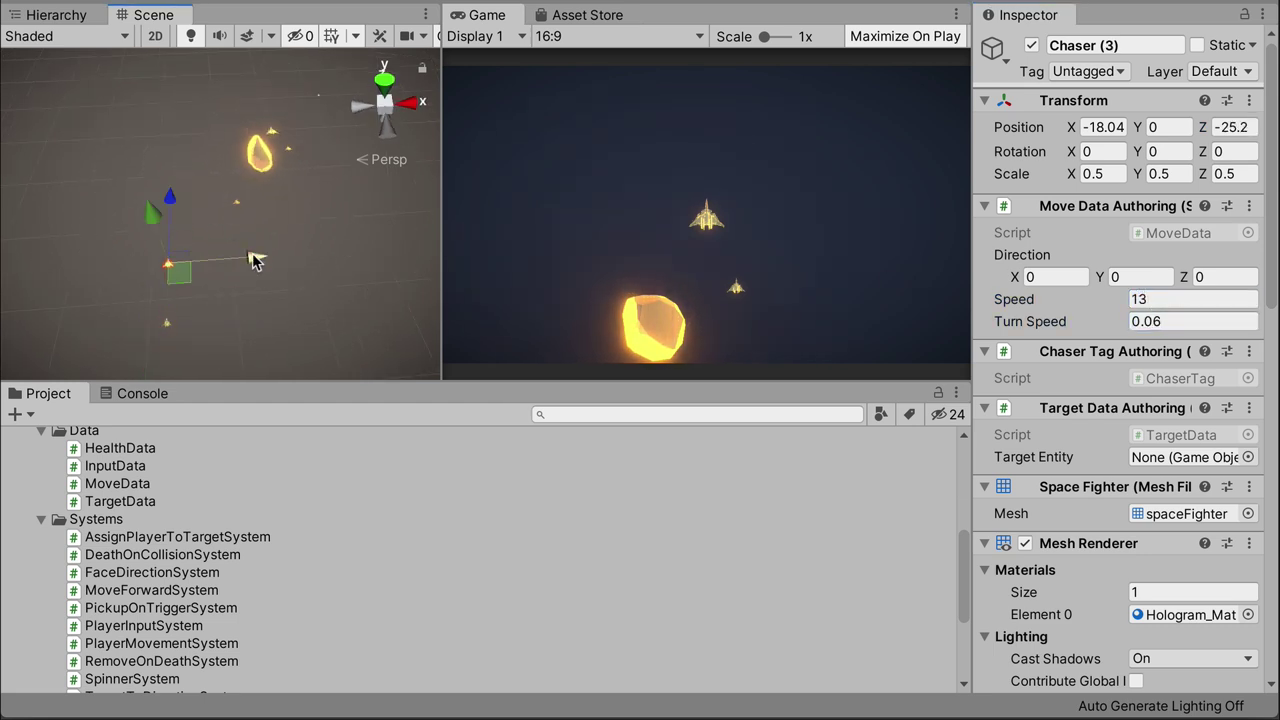
drag(254, 257, 177, 263)
click(1170, 298)
text(18)
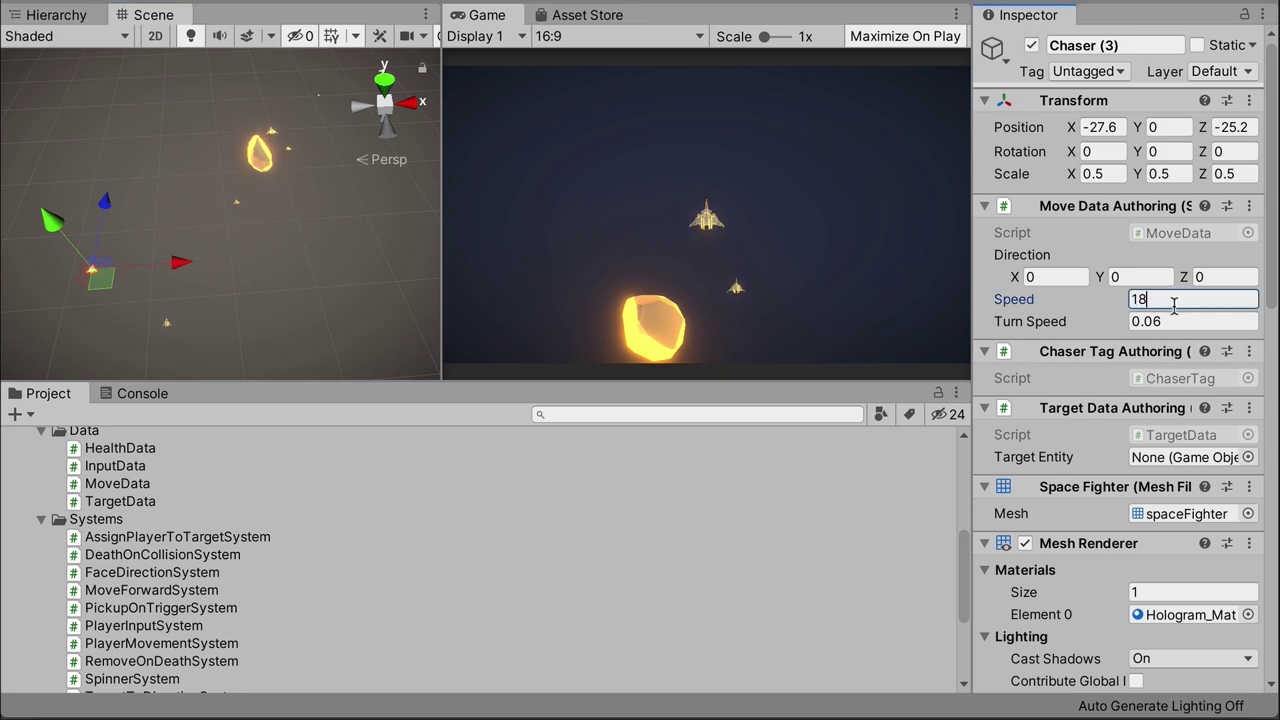
click(1190, 319)
key(BackSpace)
text(7)
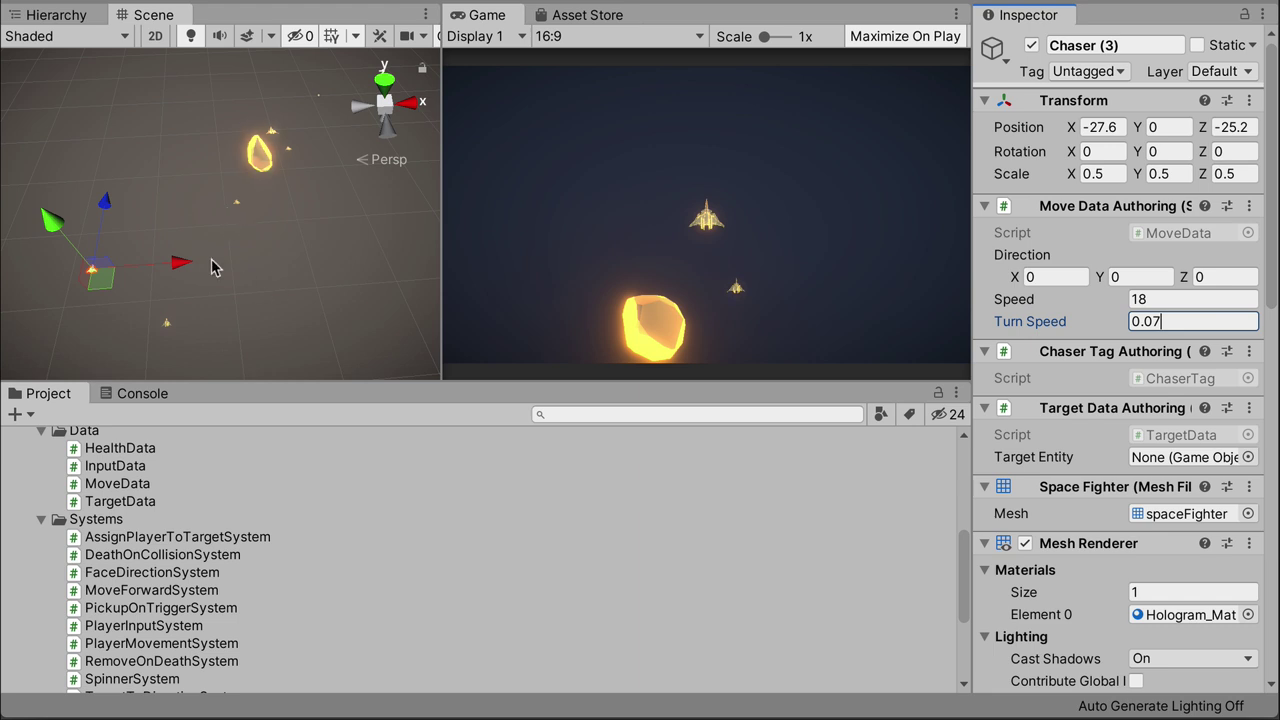
key(ctrl+d)
drag(180, 263, 240, 275)
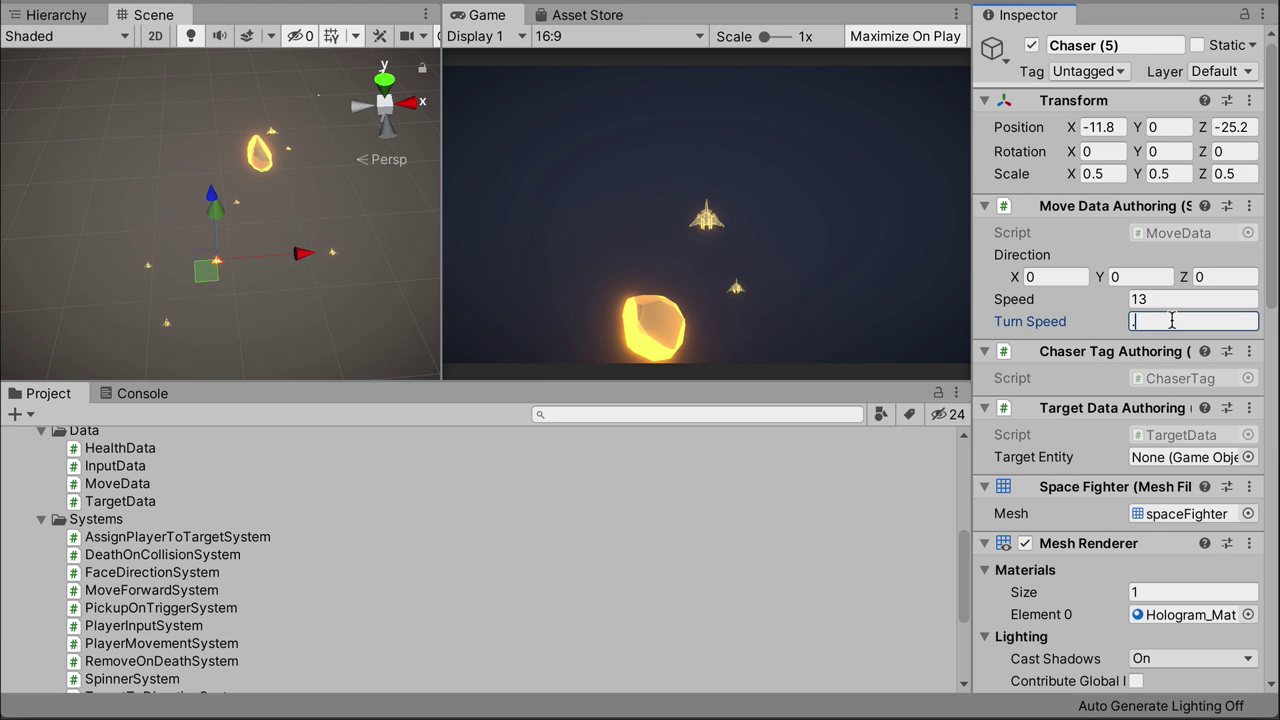
- Duplicate the Asteroid as Asteroid (1) and move it left to X -16.3
click(70, 12)
right_click(186, 168)
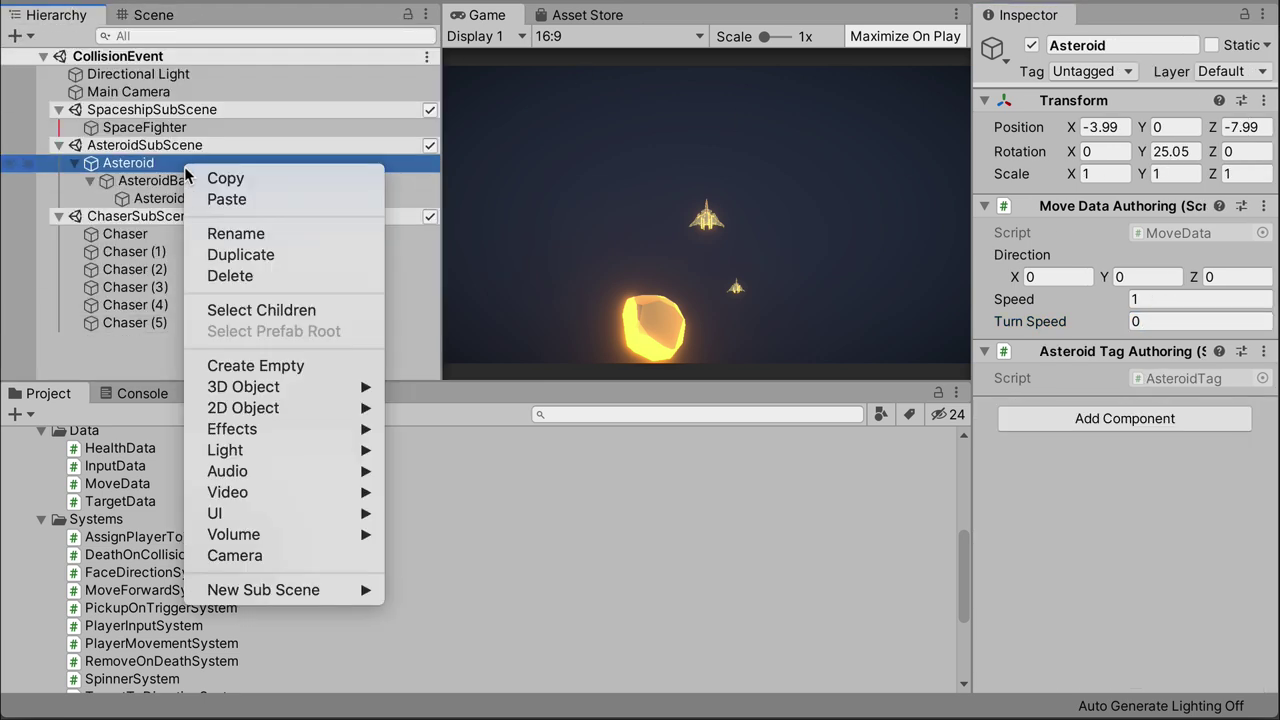
click(262, 257)
click(153, 15)
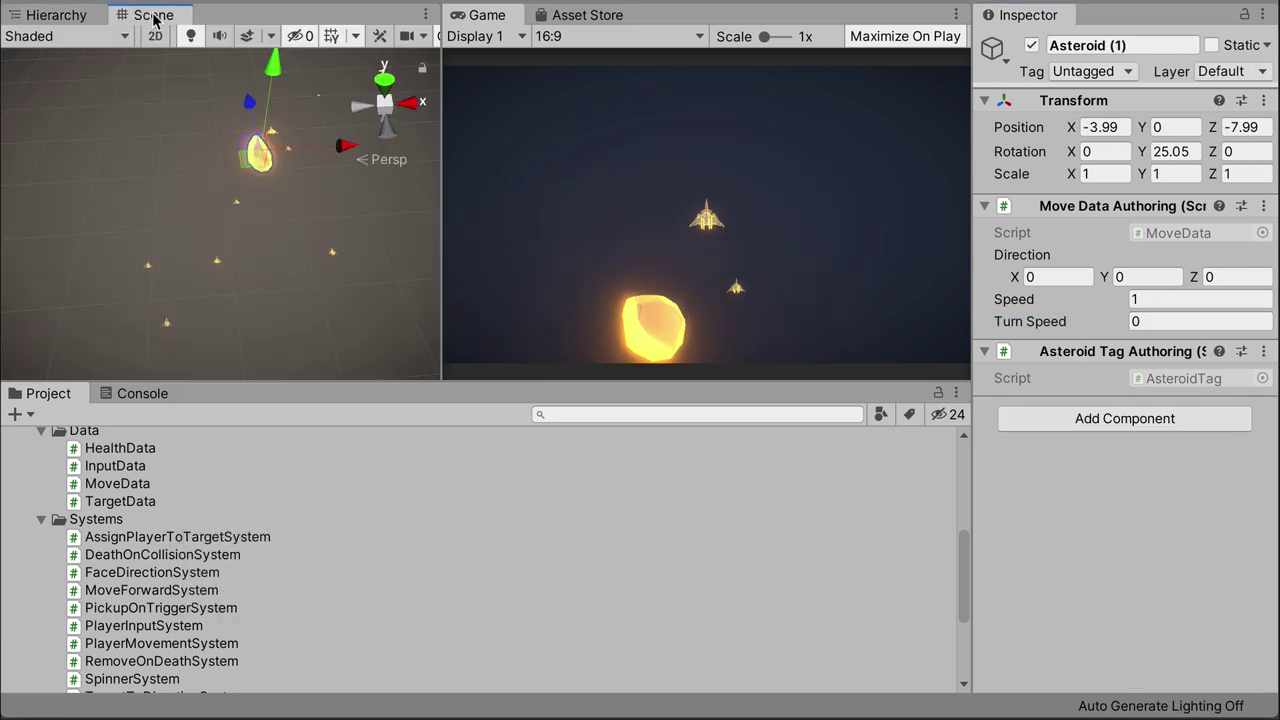
drag(350, 155, 265, 150)
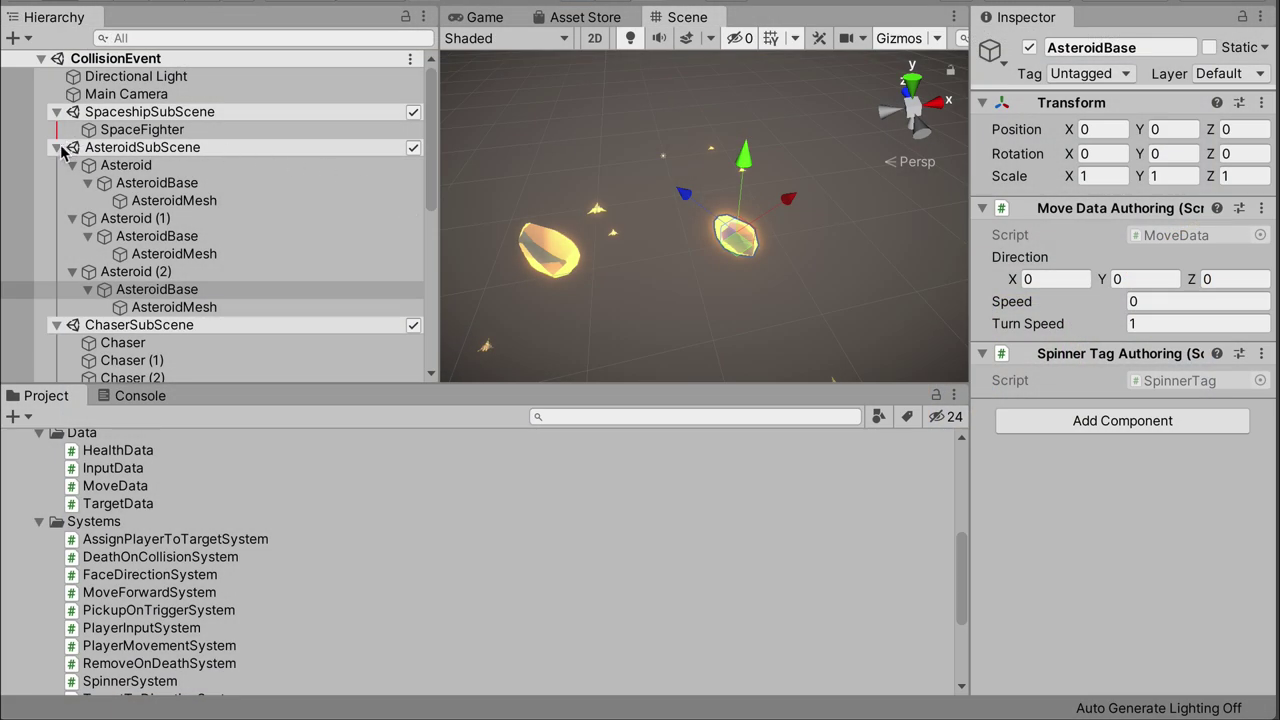
- Collapse the AsteroidSubScene contents in the Hierarchy
click(57, 148)
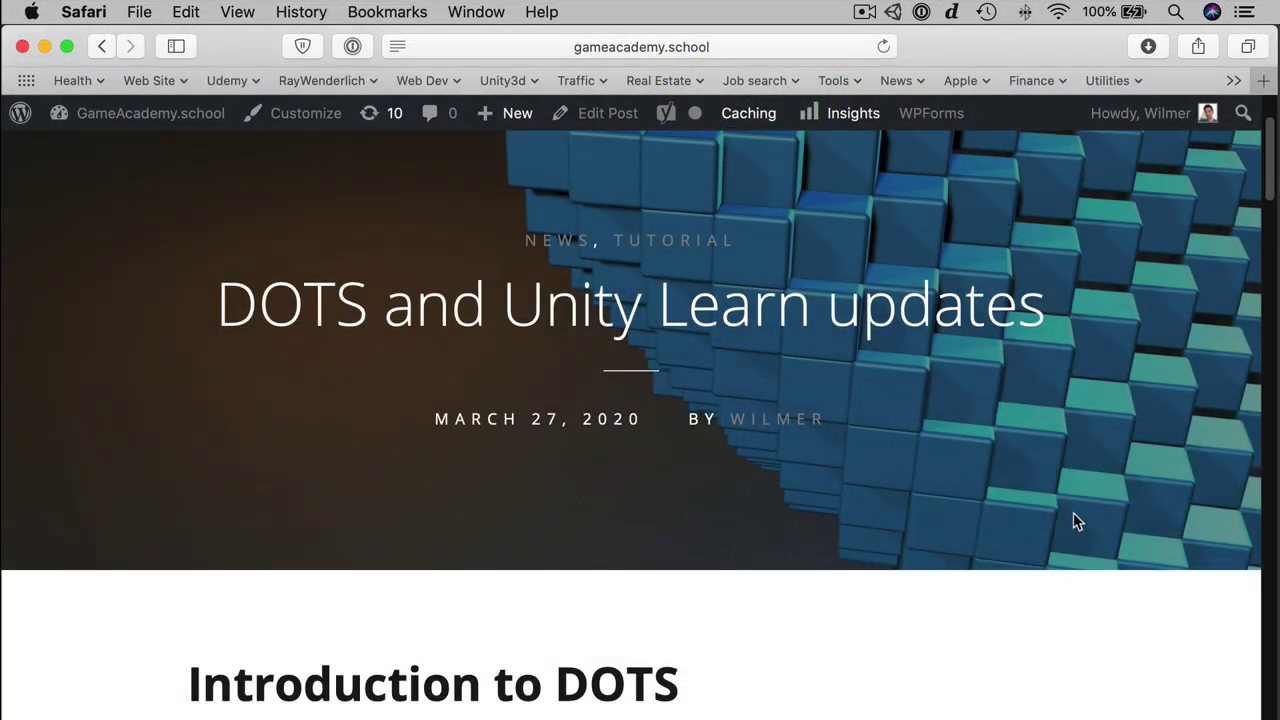
- Scroll down the gameacademy.school DOTS article to the 'Sign up here' form
scroll(646, 468, down, 10)
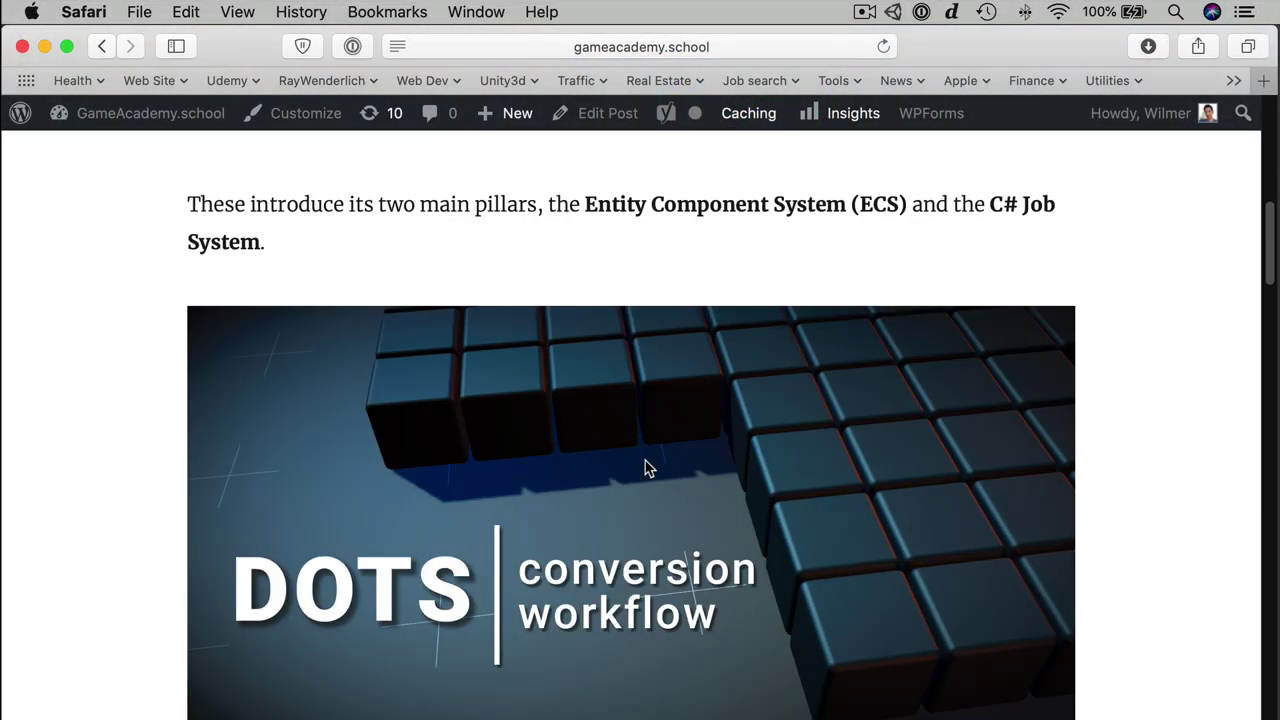
scroll(646, 468, down, 10)
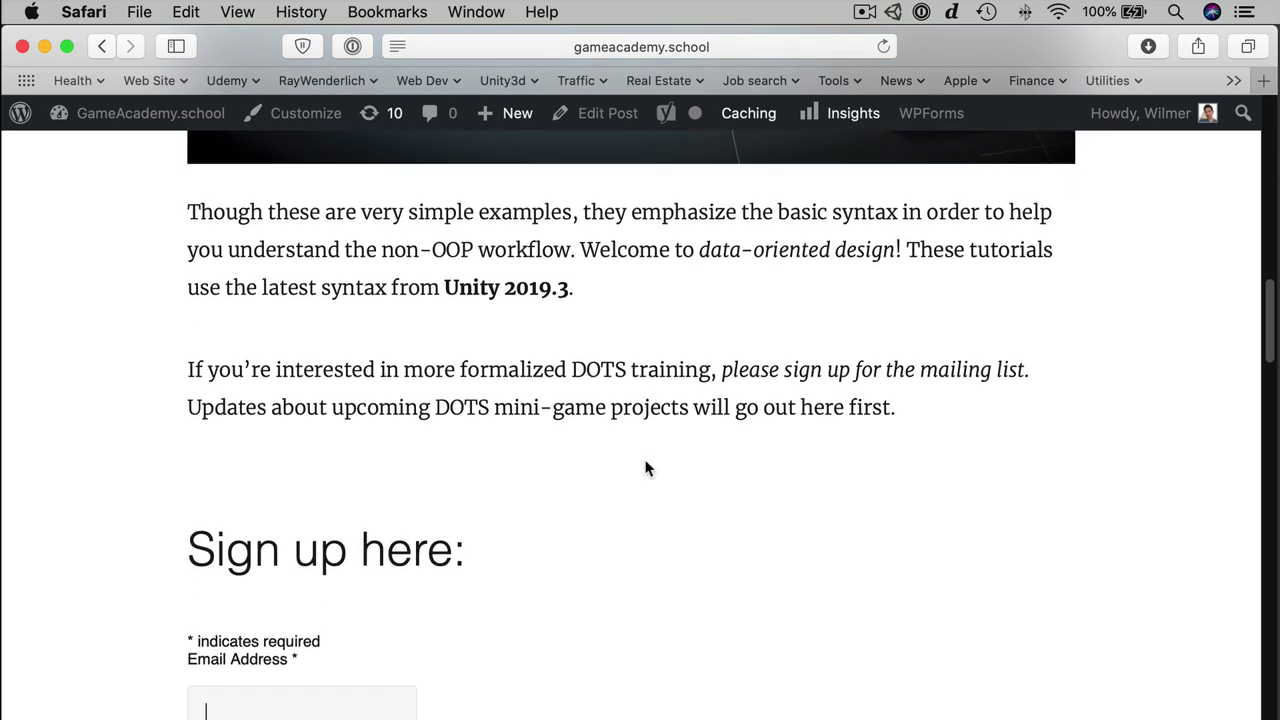
scroll(646, 468, down, 2)
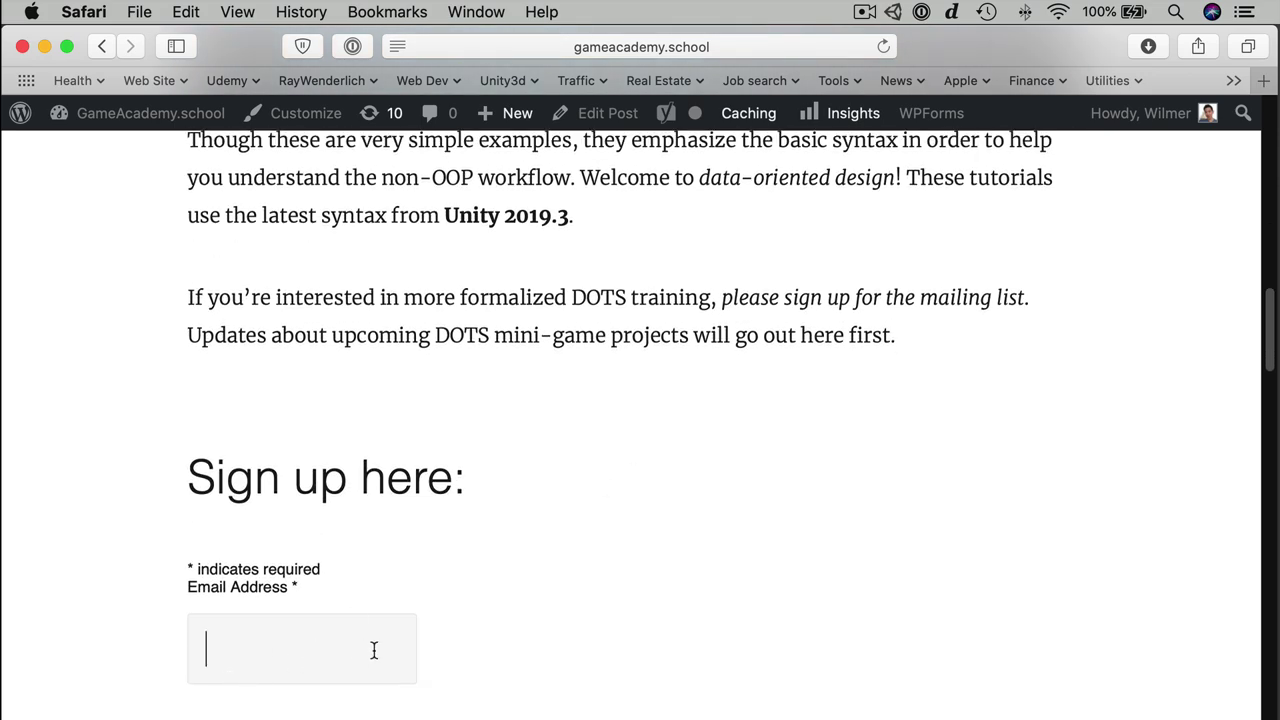